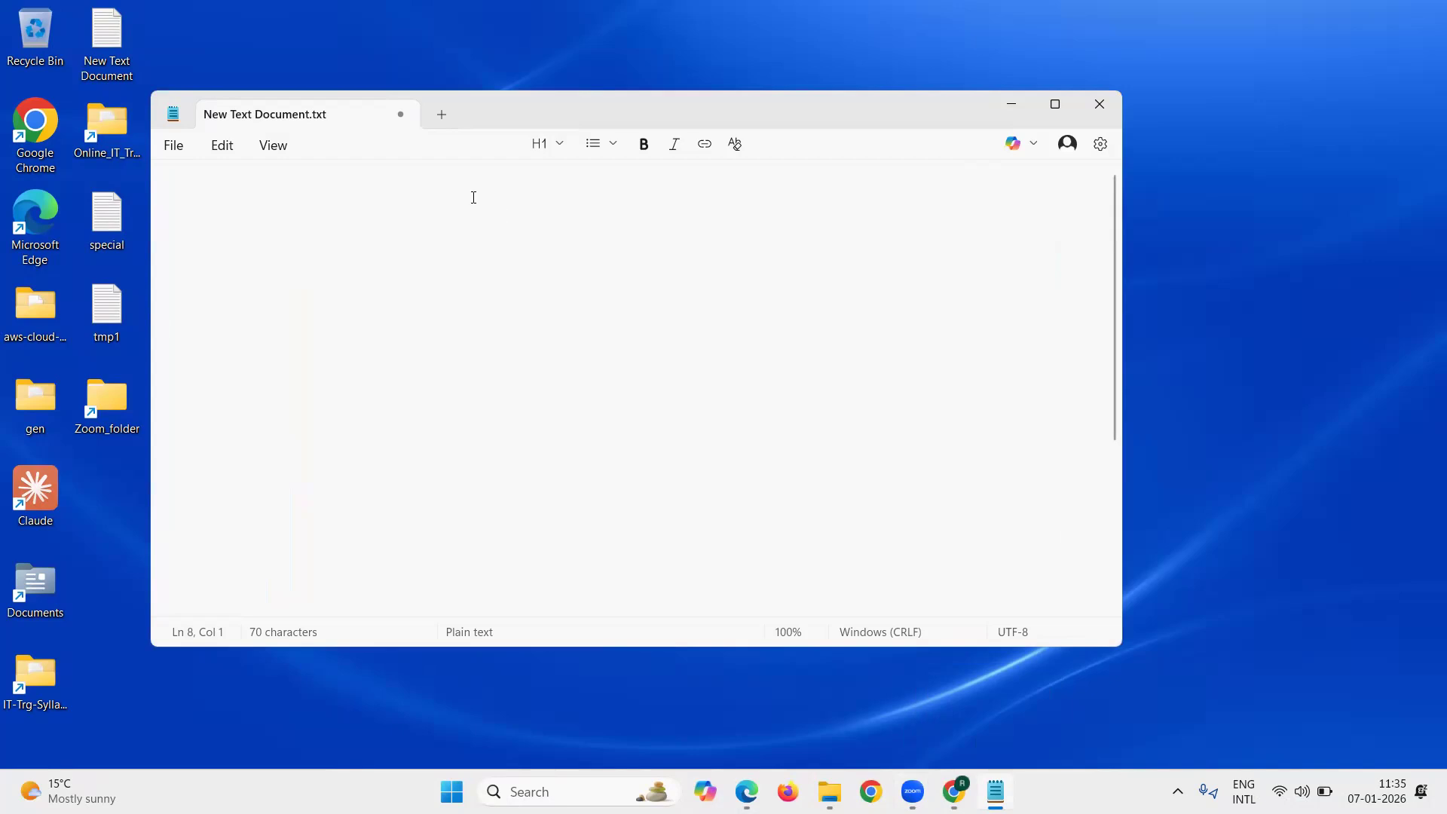
Add the heading "Requirements:" to the text document
text(Req)
text(qui)
key(BackSpace)
key(BackSpace)
key(BackSpace)
text(uirements:)
key(Return)
Add the first requirement, "1) AWS cloud subscription", below the heading
text(1) AWS Loa)
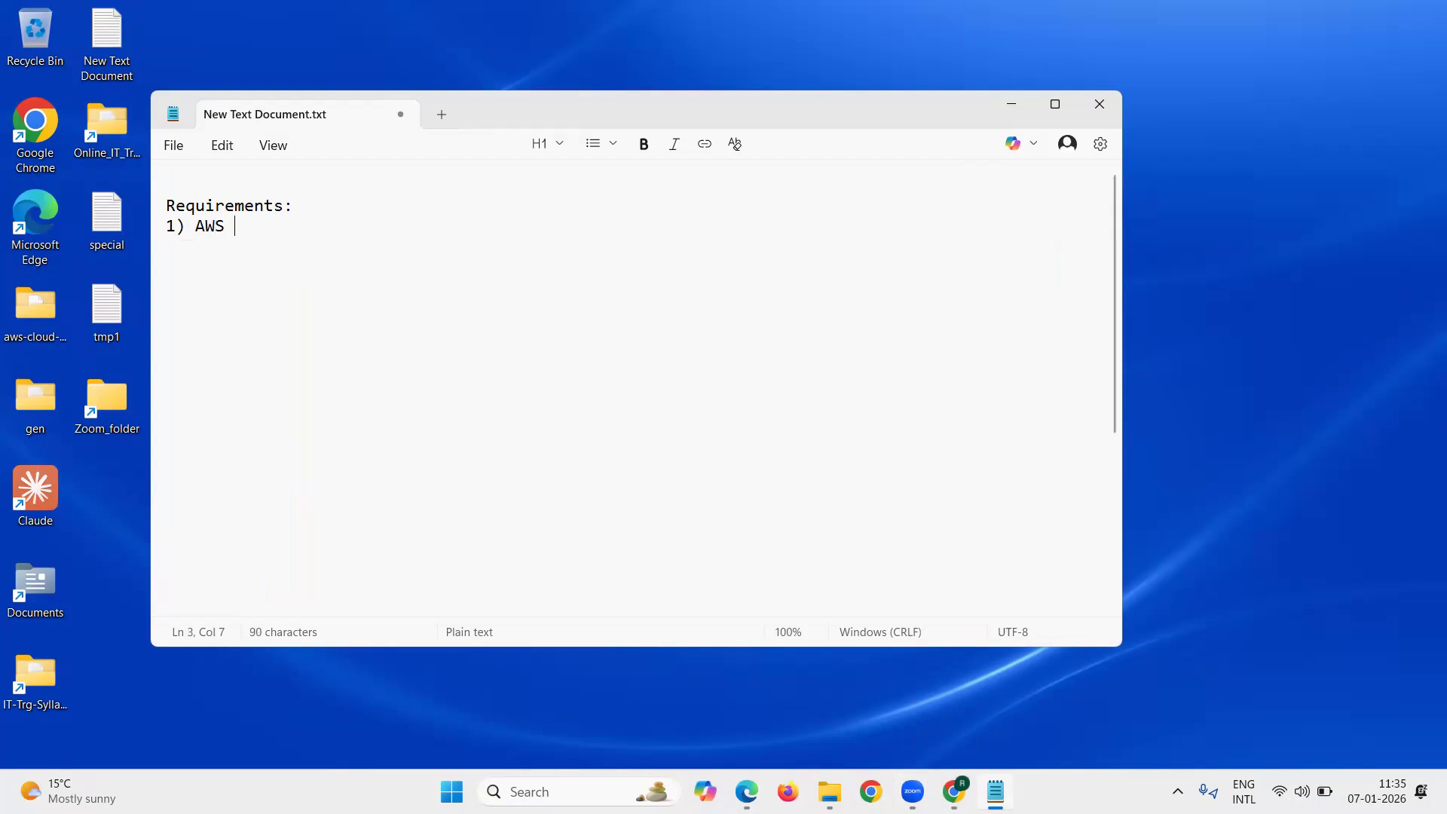
key(BackSpace)
key(BackSpace)
key(BackSpace)
text(cloud ub)
key(BackSpace)
key(BackSpace)
text(subscription)
key(Return)
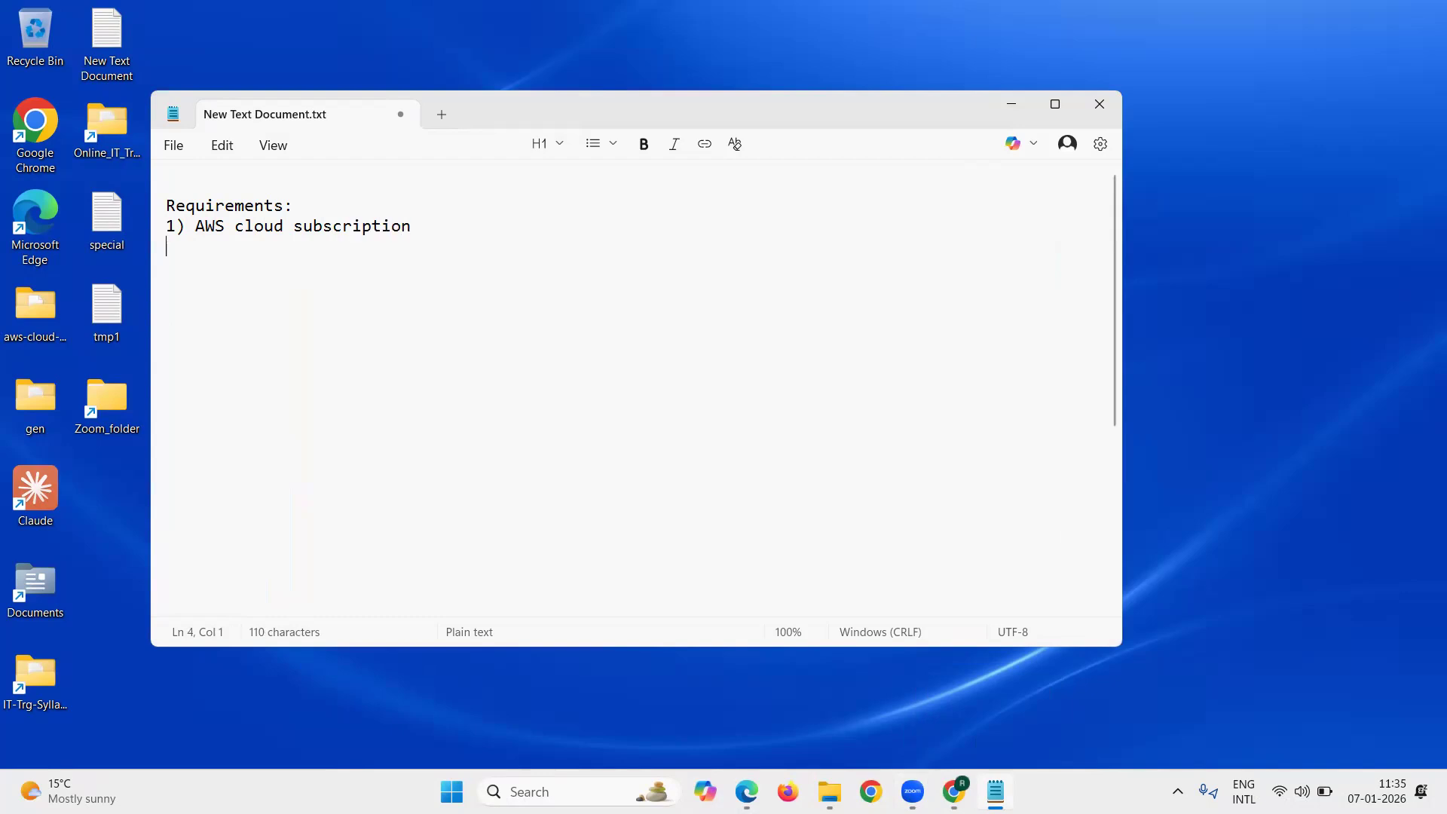
Continue the list with "2) CPU, Memory", "3) OS", "4) Disk", "5) User" and "6) Password", and start item 7
text(2) CPU, Memory)
key(Return)
text(3) OS)
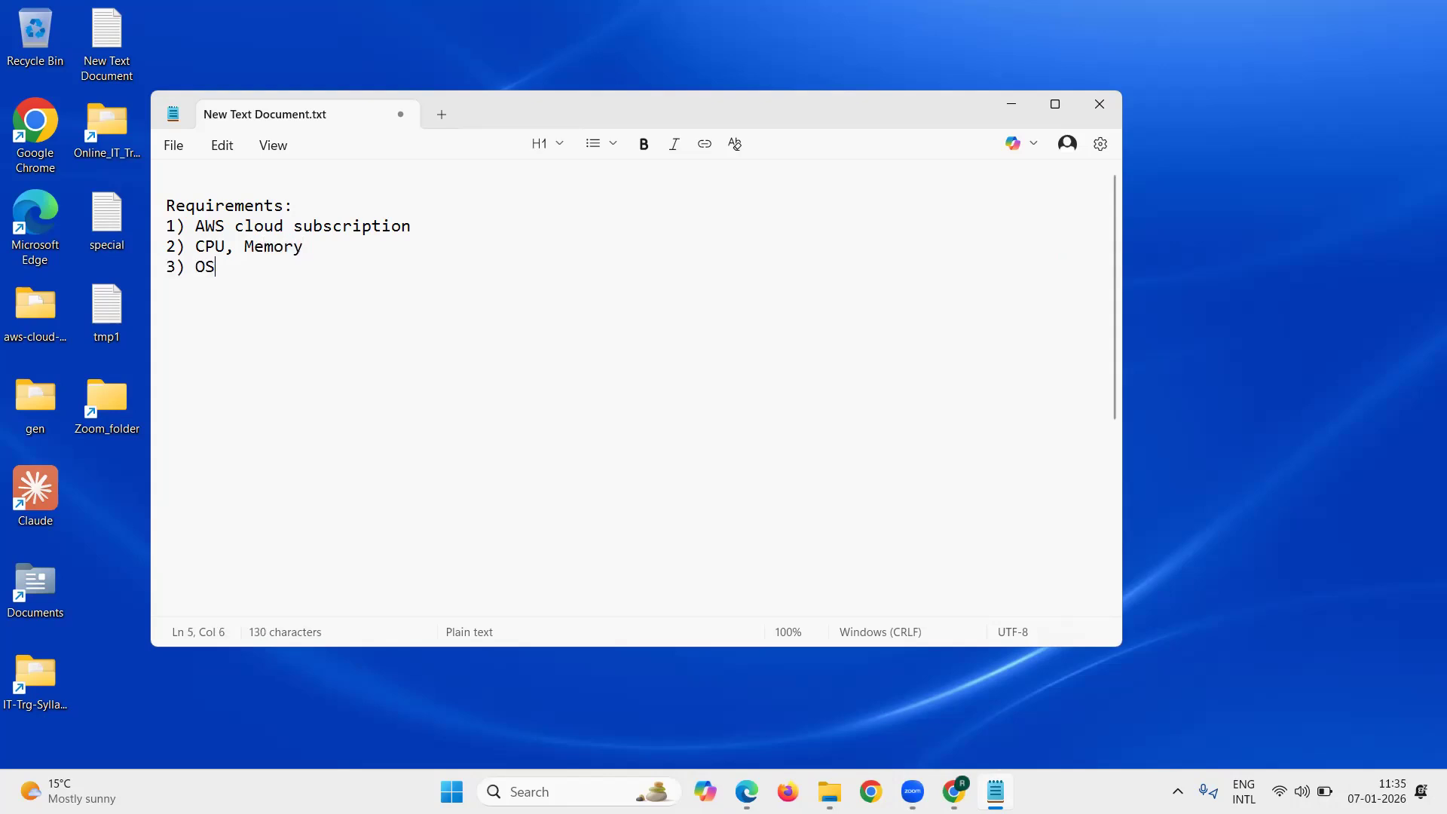
key(Return)
text(4) Disk 5) User 6) Password 7)
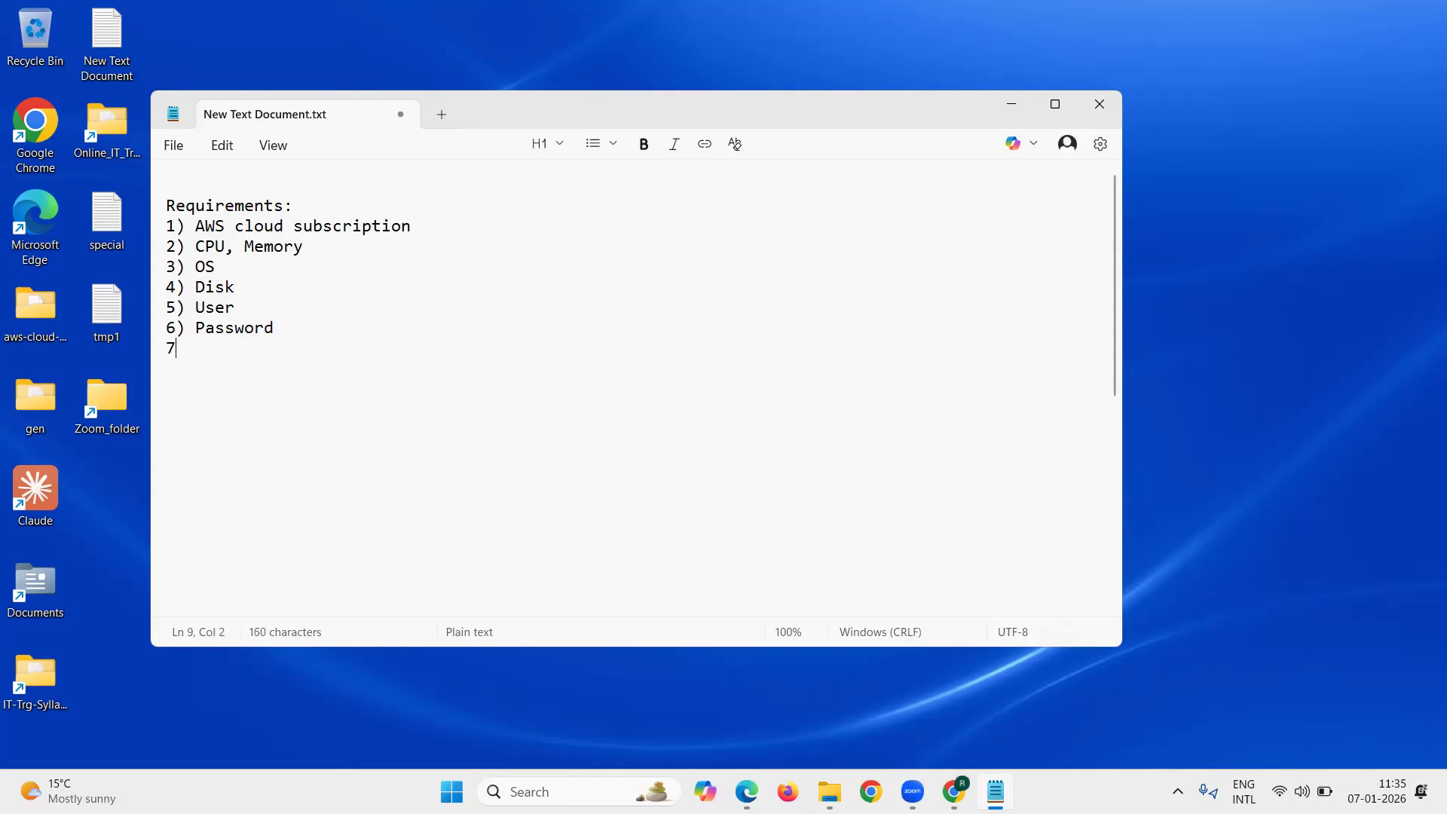
Complete the list with "7) Network", "8) Firewall" and "9) Tags - optional", and save the file
text() Network)
key(Return)
text(8) Firewall)
key(Return)
text(9) Tags -)
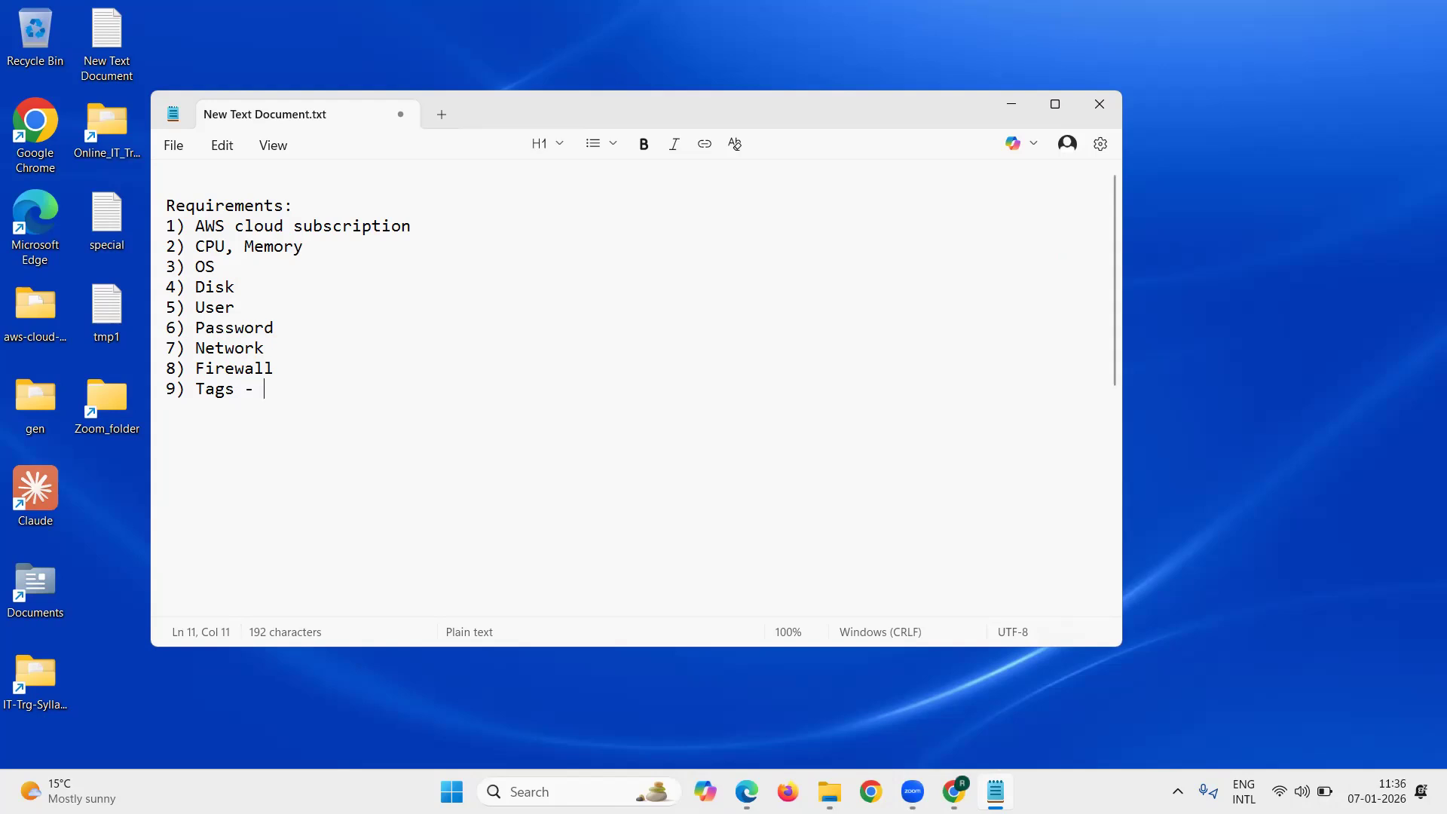
text(optional)
key(Return)
key(Return)
key(ctrl+s)
Add a "client" section below the list with the entry "1) Windows OS - RDP"
text(client)
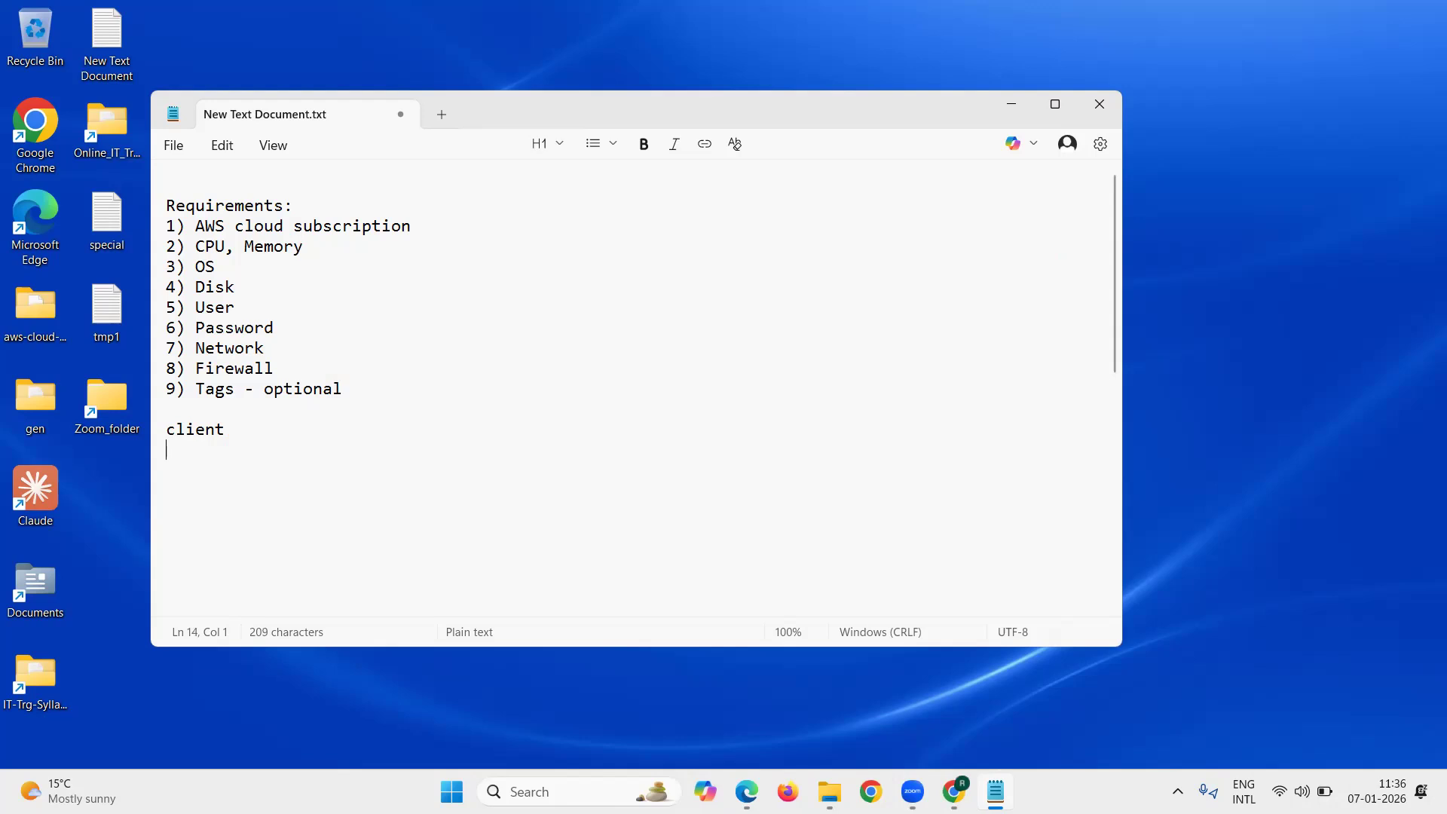
text(1) WIndows)
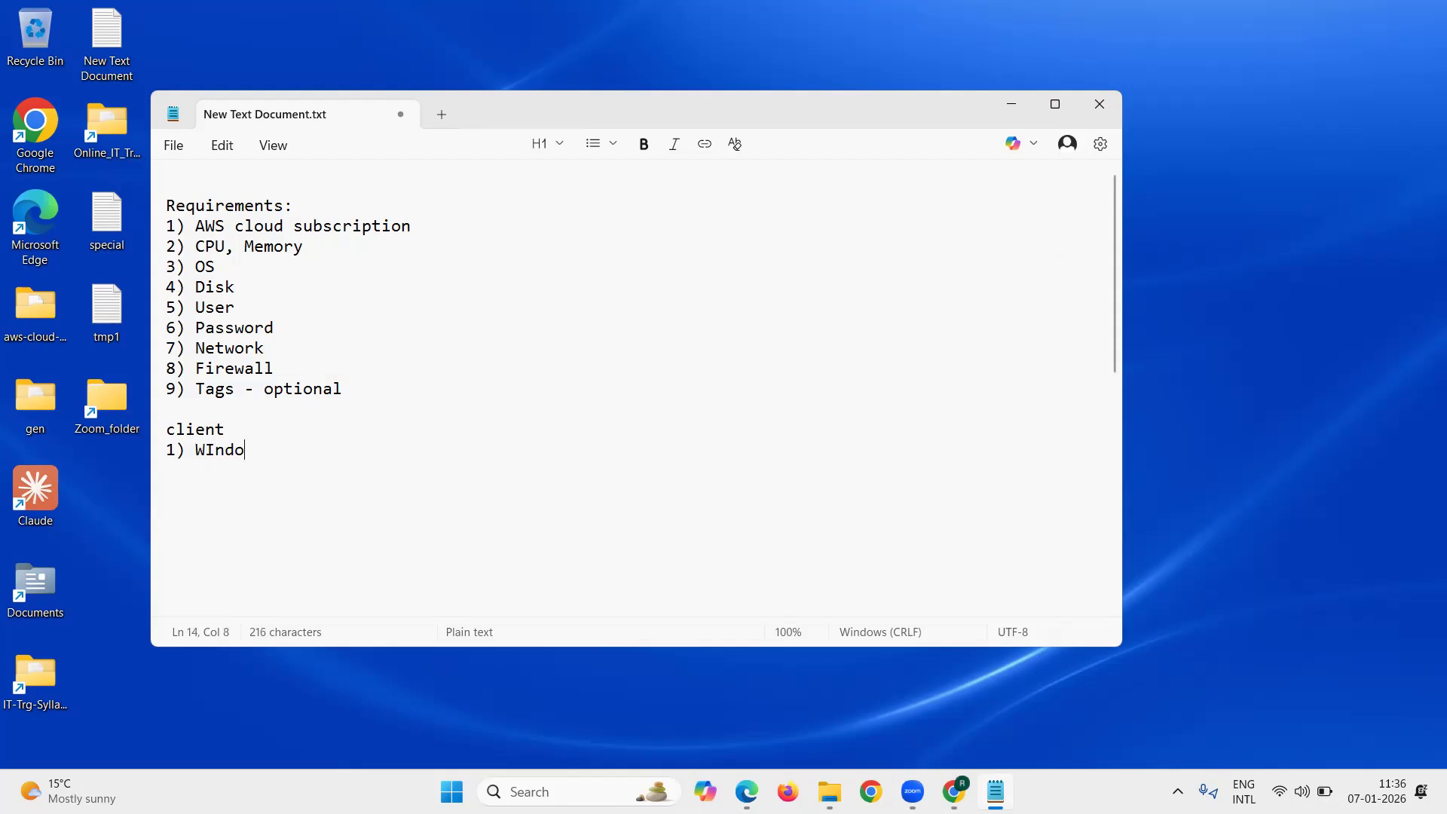
key(BackSpace)
key(BackSpace)
key(BackSpace)
key(BackSpace)
key(BackSpace)
key(BackSpace)
text(indows o)
key(BackSpace)
text(OS -)
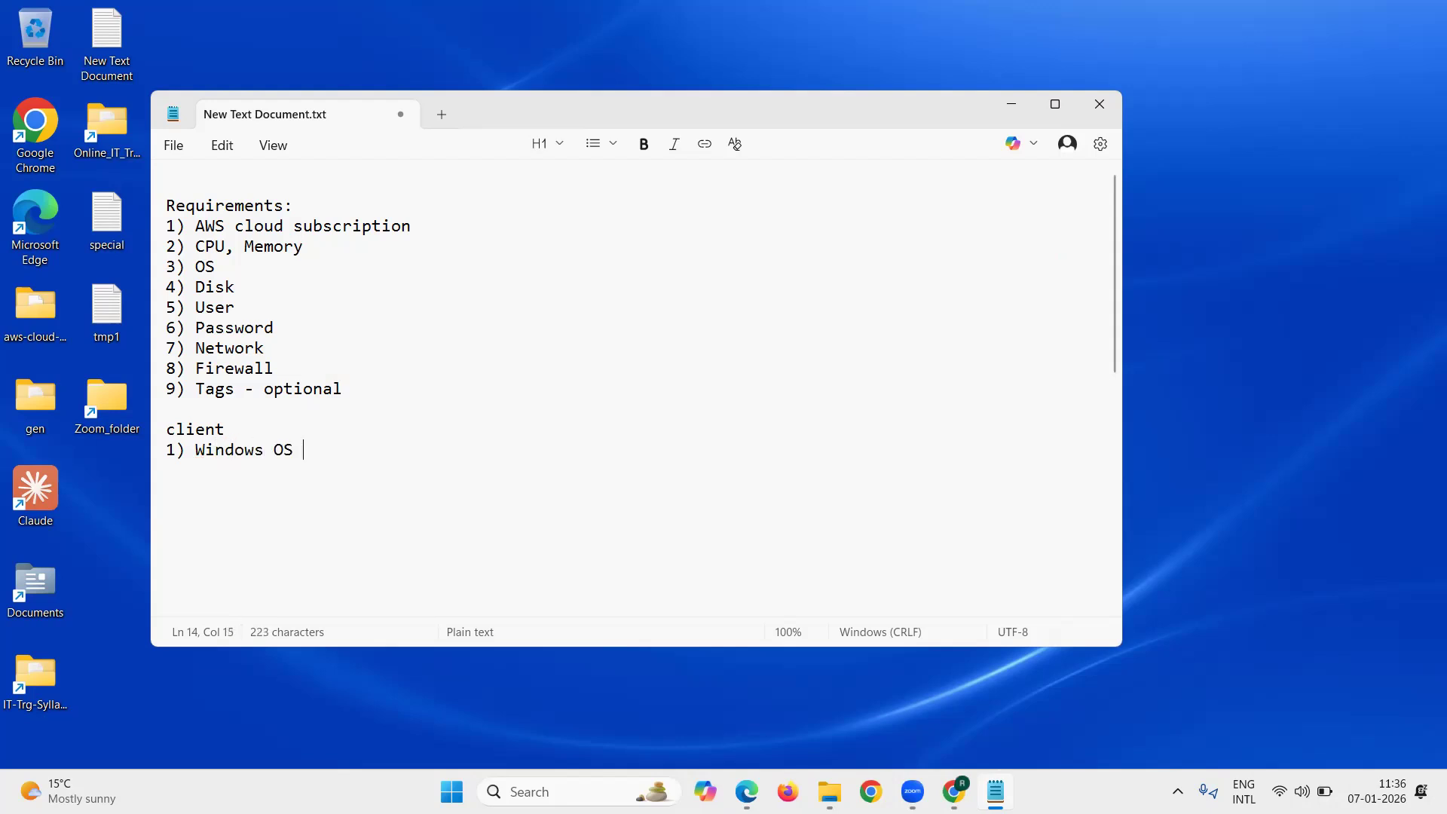
key(BackSpace)
text(- RDP)
Add the second client entry, "2) Linux OS - SSH"
key(Return)
text(2) Linux)
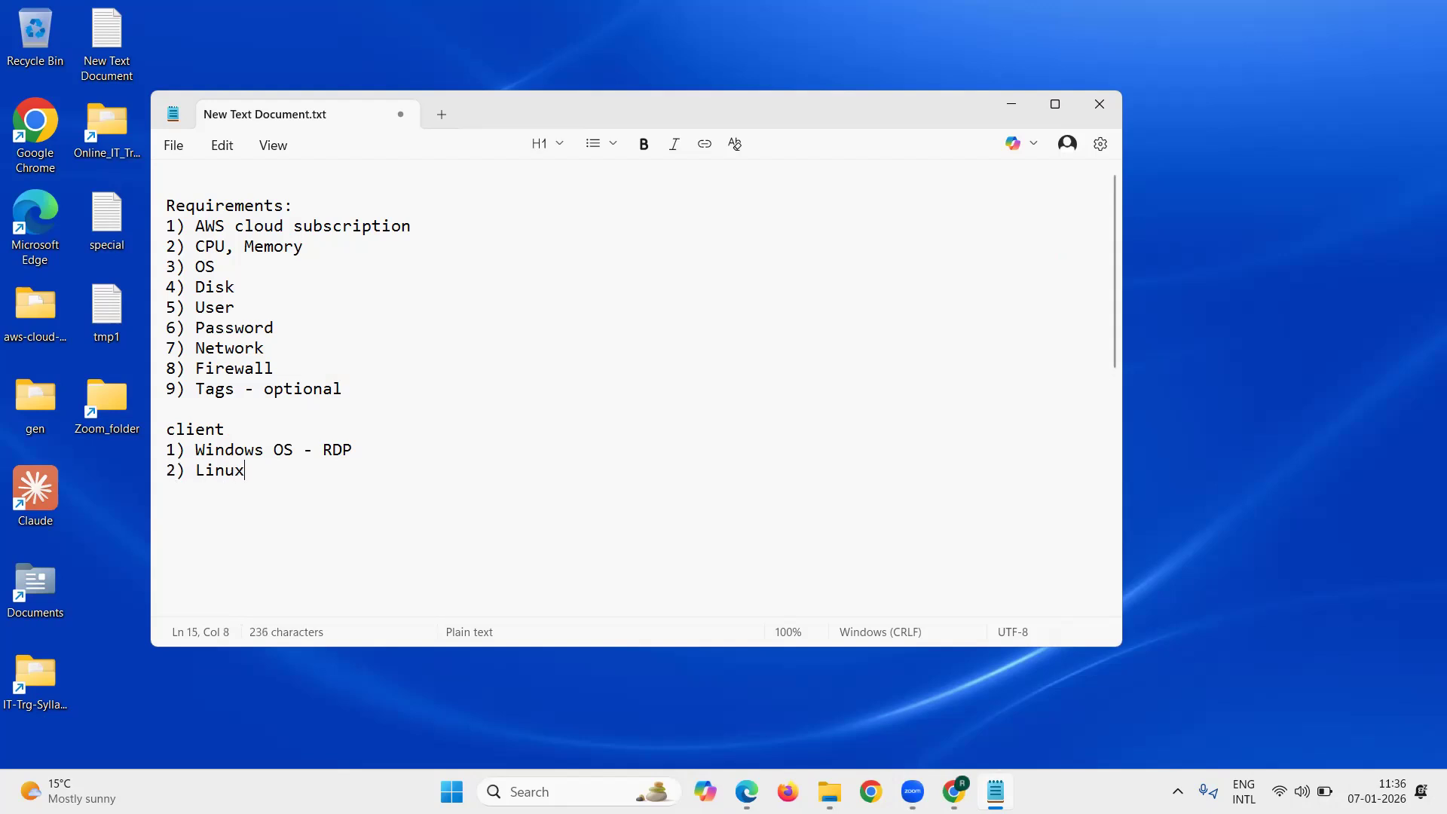
text( OS - SSH)
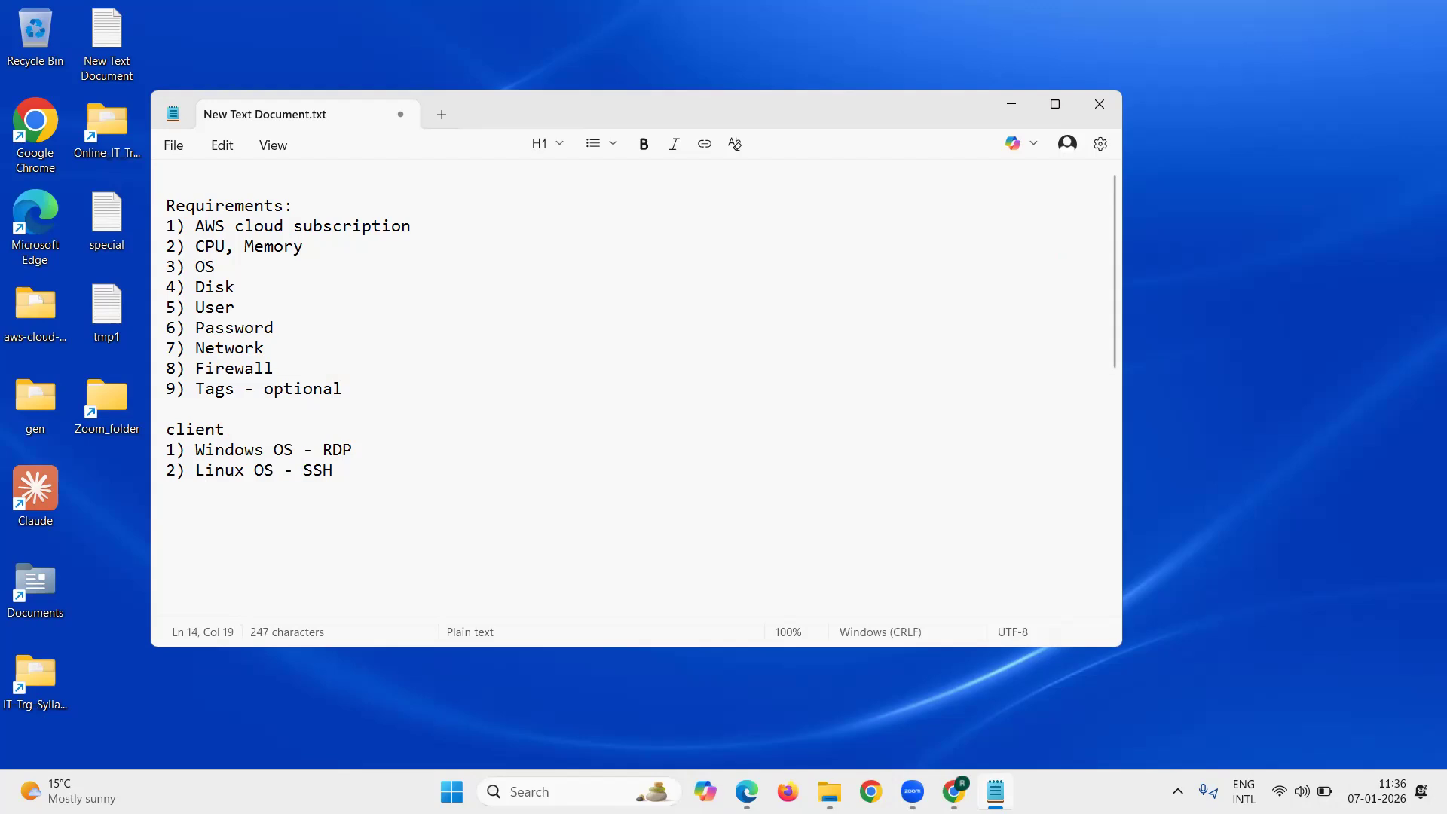
Append the port numbers to the client entries: "(3389)" after RDP and "(22)" after SSH
key(End)
text(()
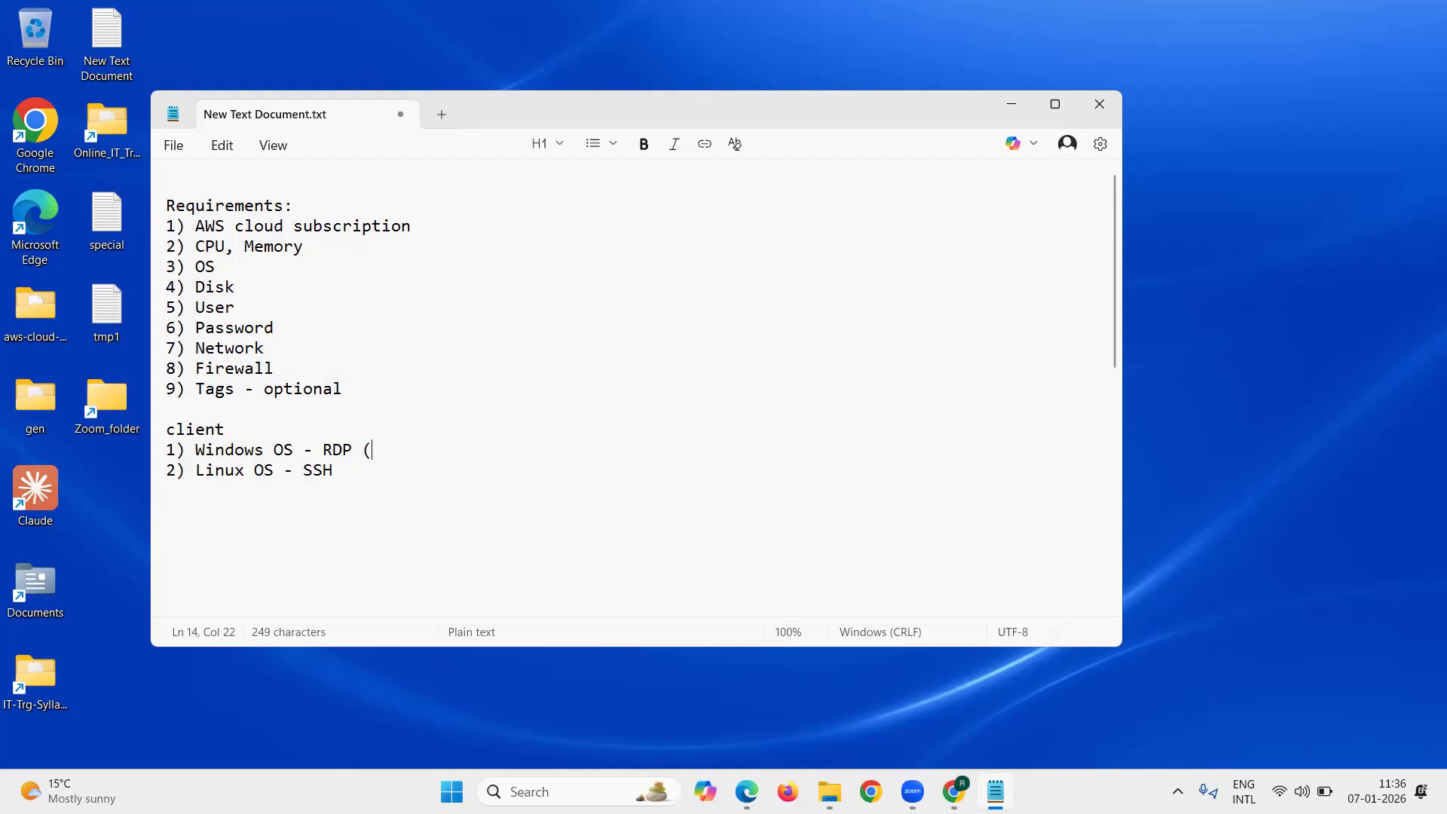
text(3389))
key(Down)
text((22))
key(Return)
drag(392, 485, 246, 449)
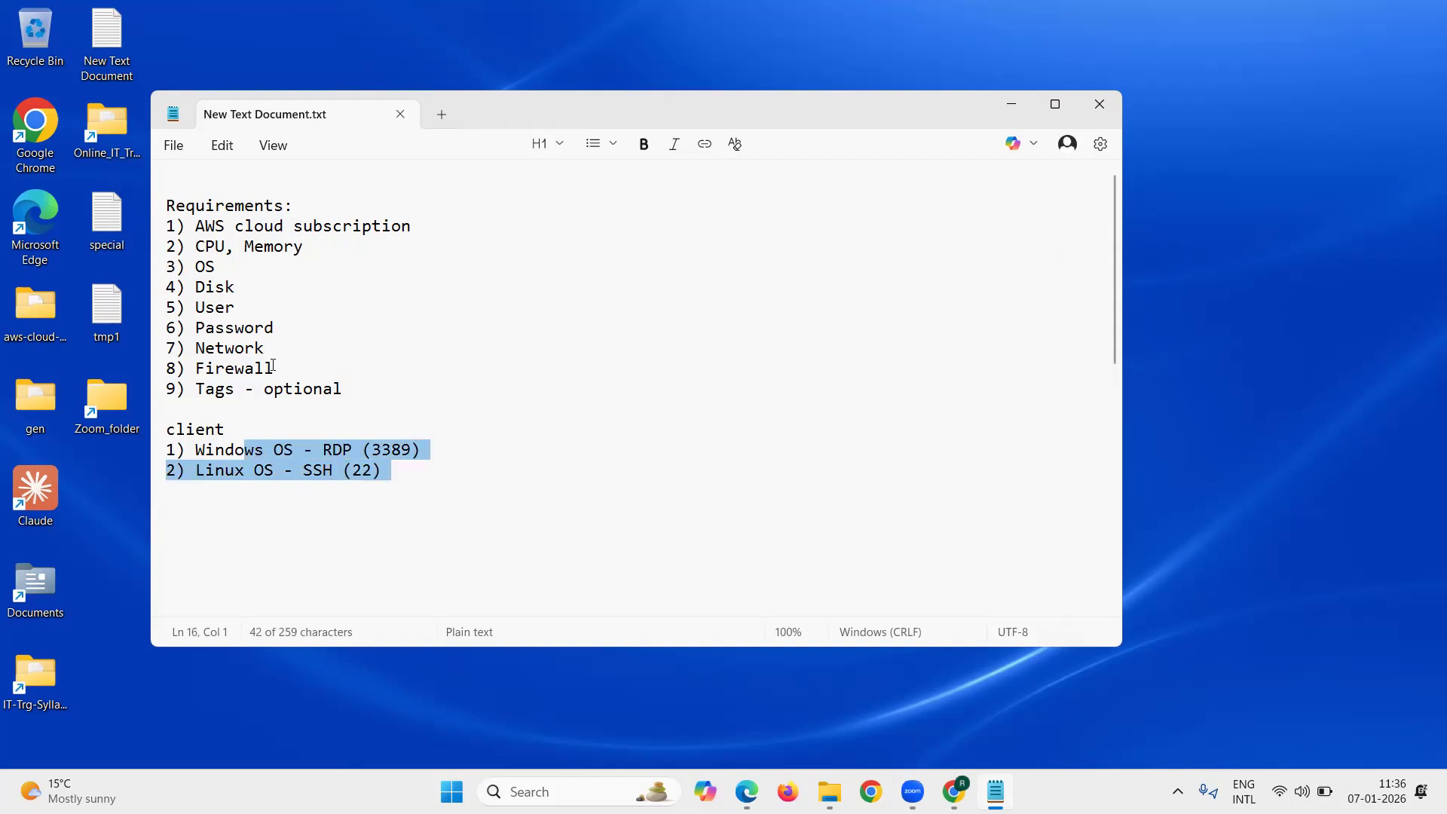
Append "- security group" to the Firewall requirement and "- VPC" to the Network requirement
double_click(272, 366)
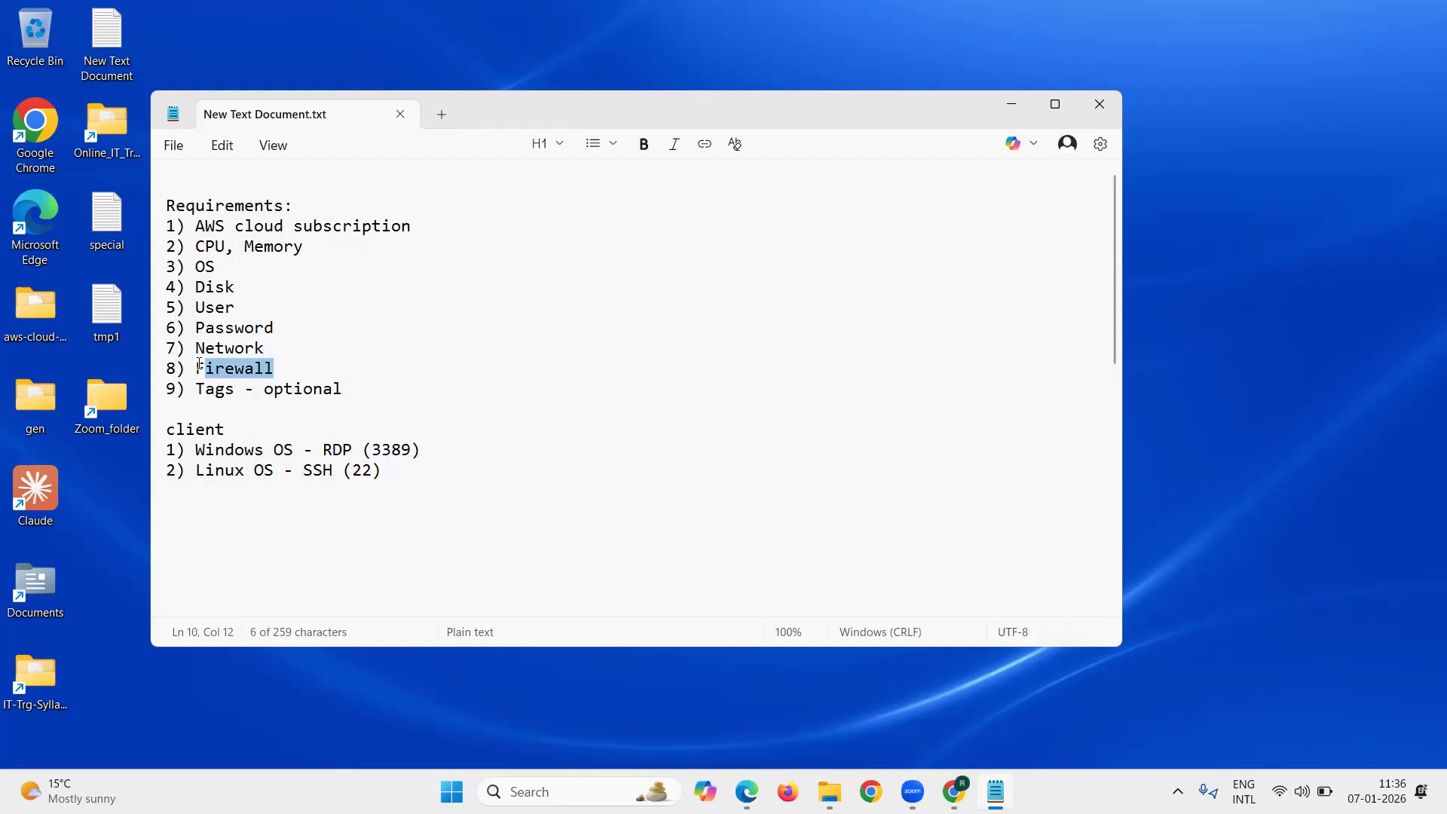
click(307, 361)
text(- security)
key(BackSpace)
key(BackSpace)
text(g)
key(BackSpace)
text(ty group)
key(Up)
text(- VPC)
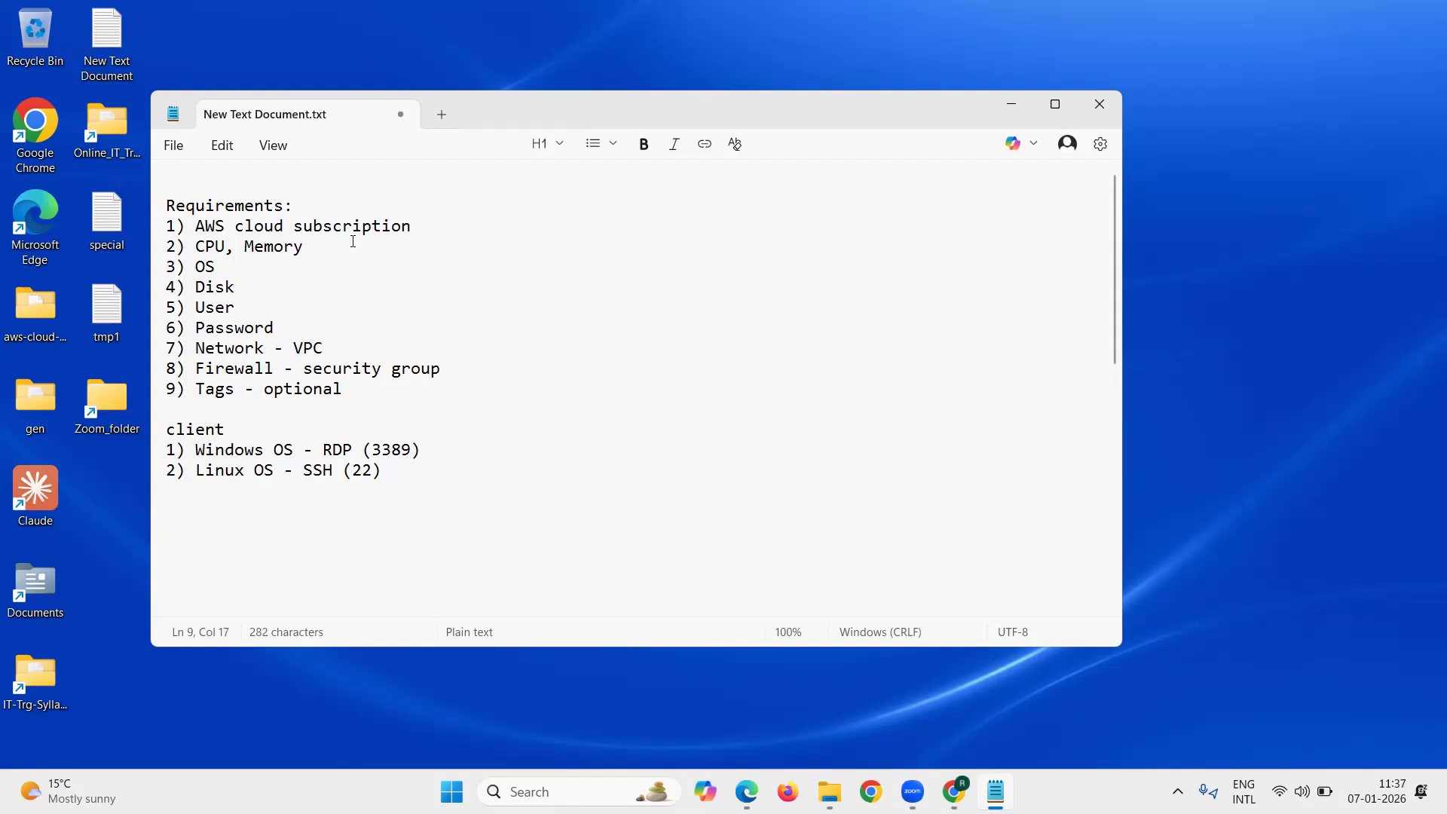
Append "- Instance Type" to the CPU, Memory item, "- Image" to OS and "- volume" to Disk
text(- Instance Ty)
text(pe)
text(- I)
text(mage)
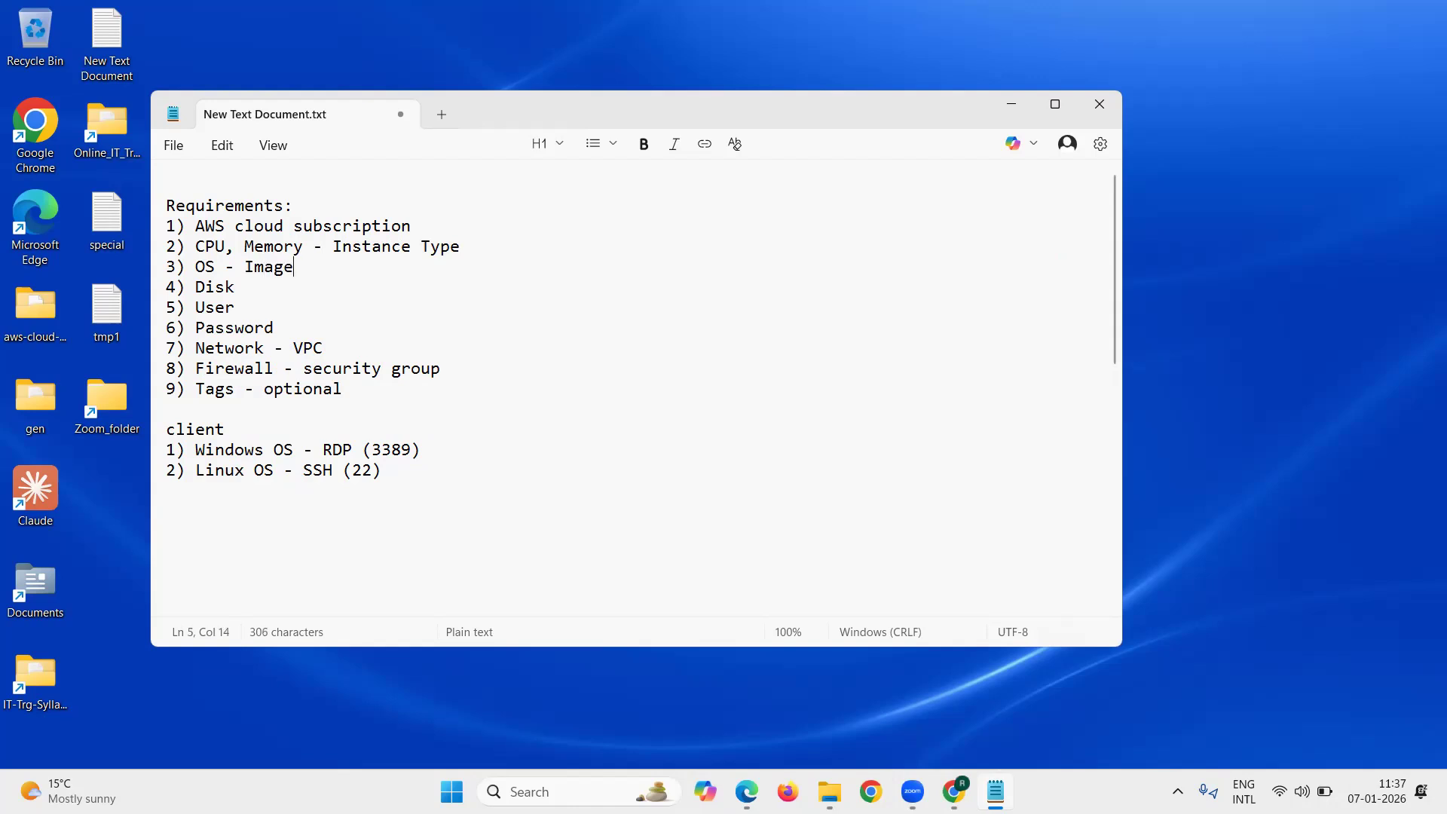
text(volume)
Insert the line "- Windows Default user => Administrator" below the User requirement
key(Return)
text(-)
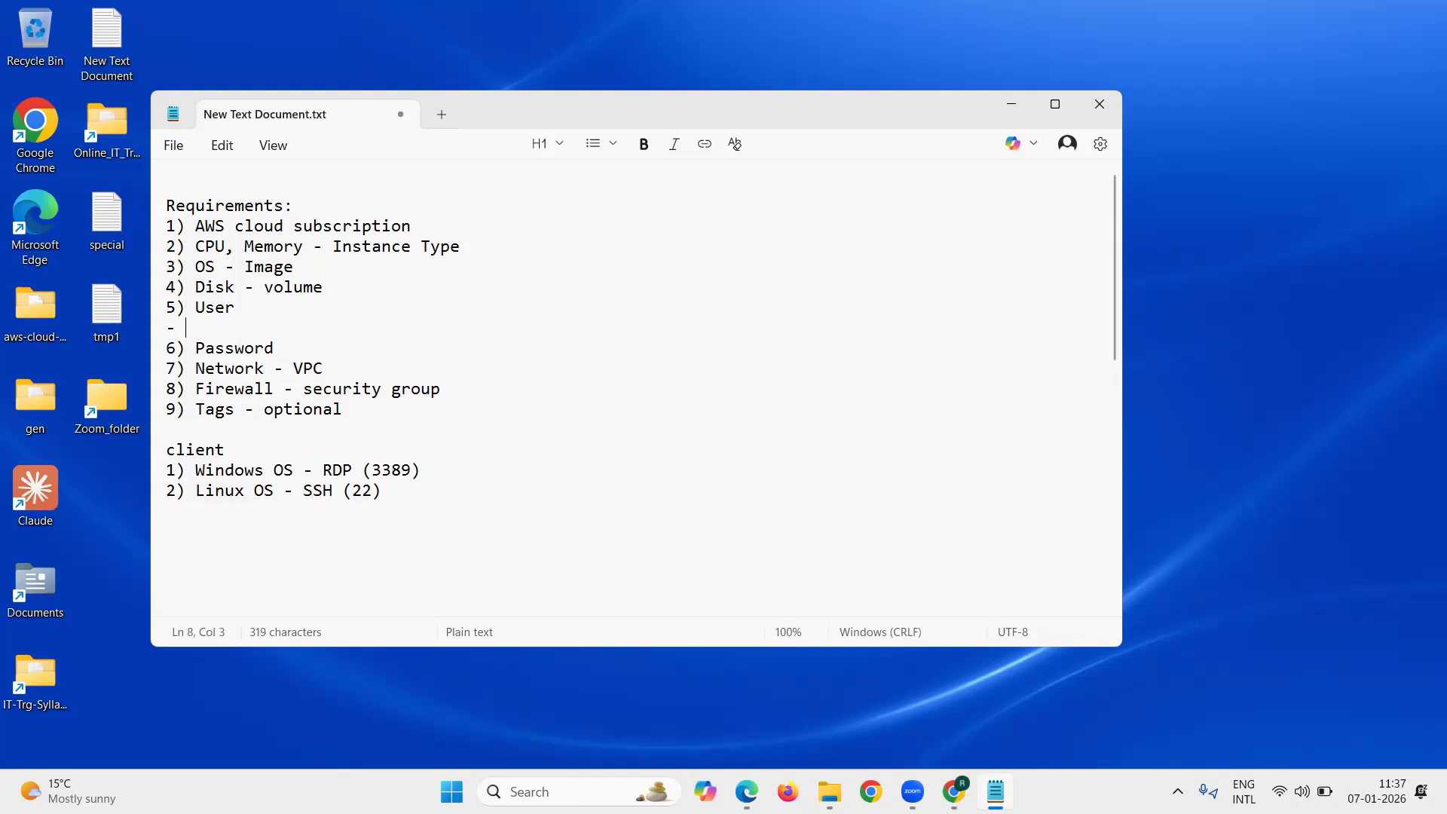
text( Windows Default r)
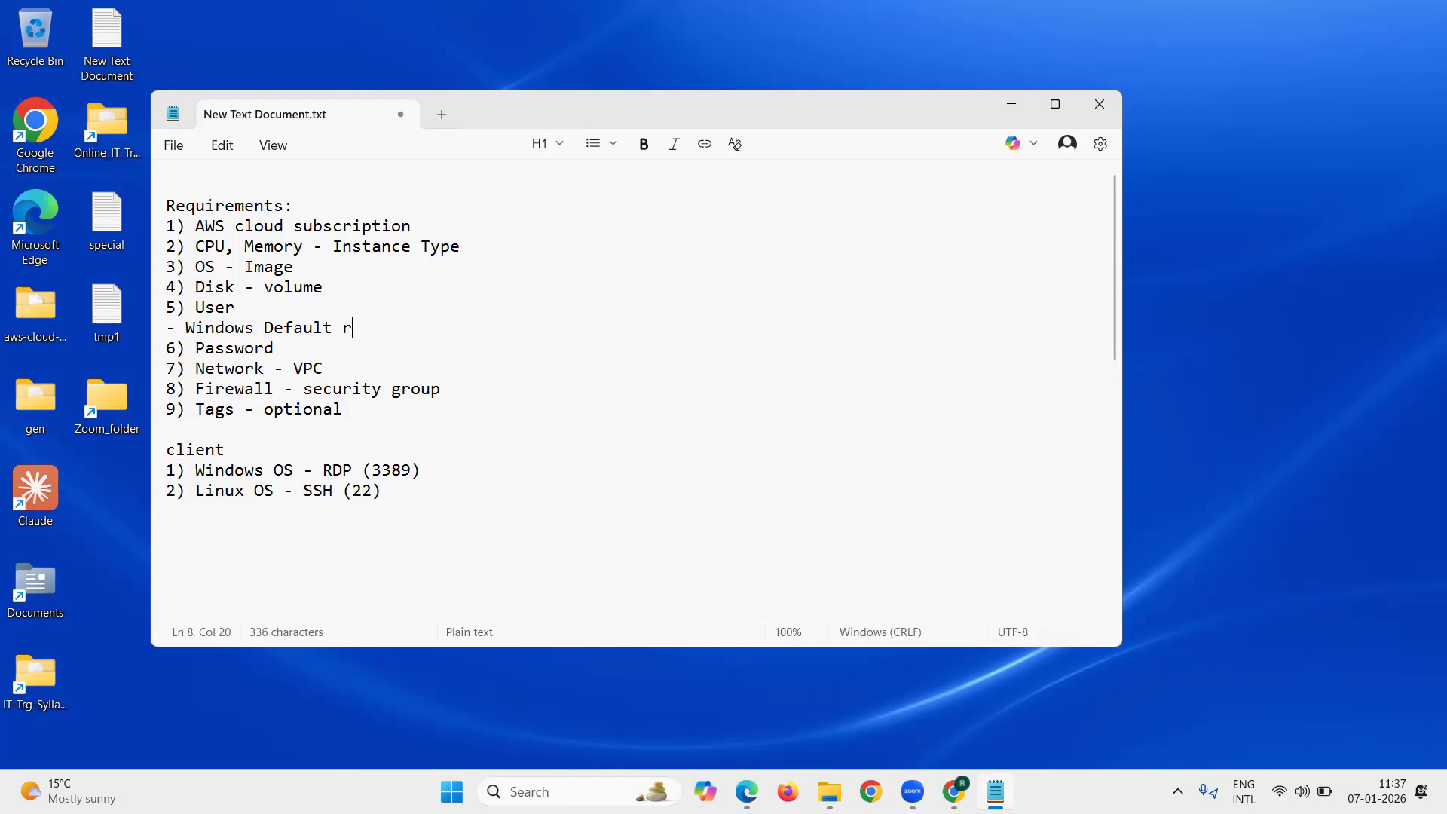
key(BackSpace)
text(user => Administrator)
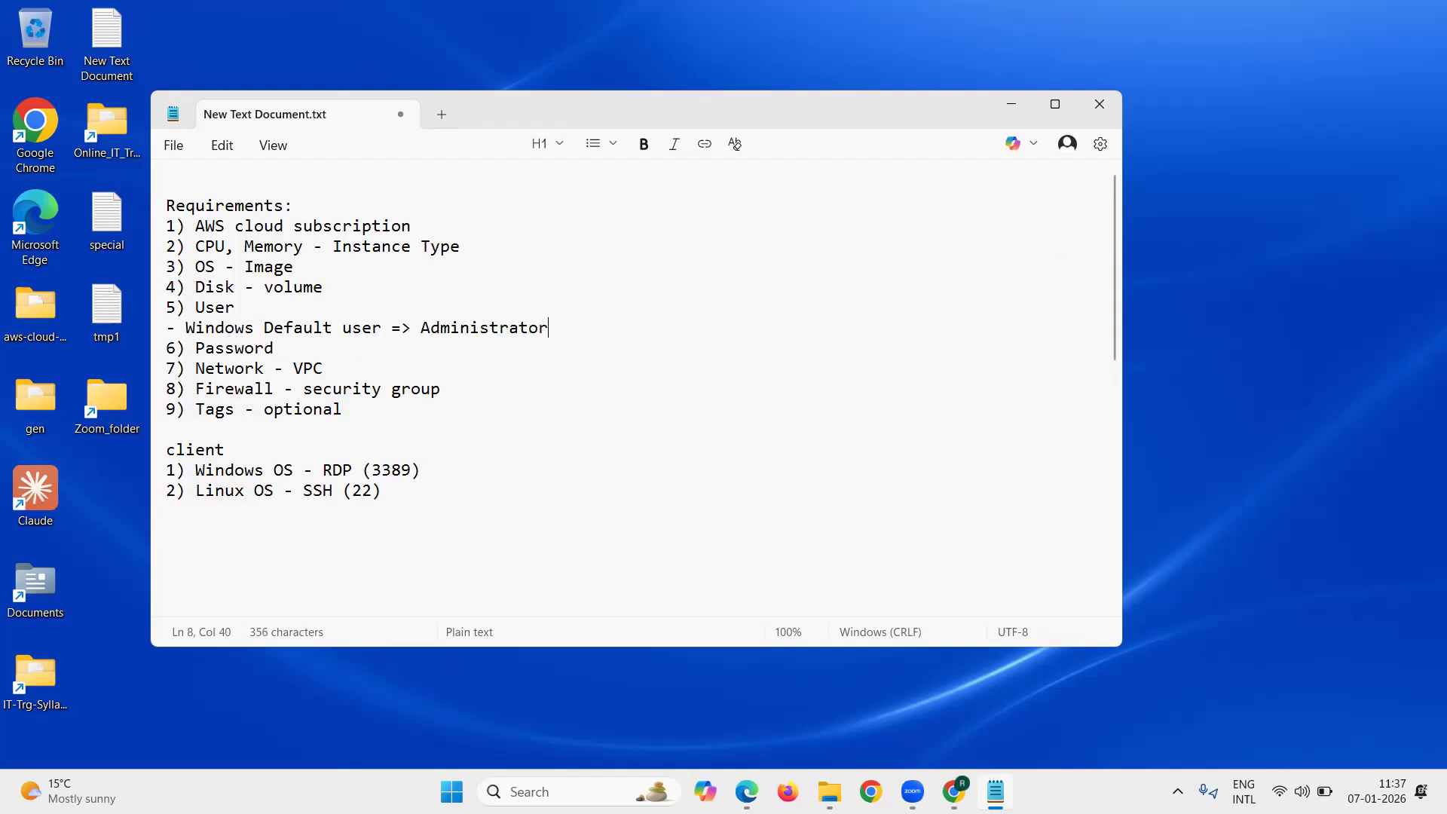
Add the line "- Amazon Linux OS => ec2-user" below the Windows default user line and save the file
key(Return)
text(- A)
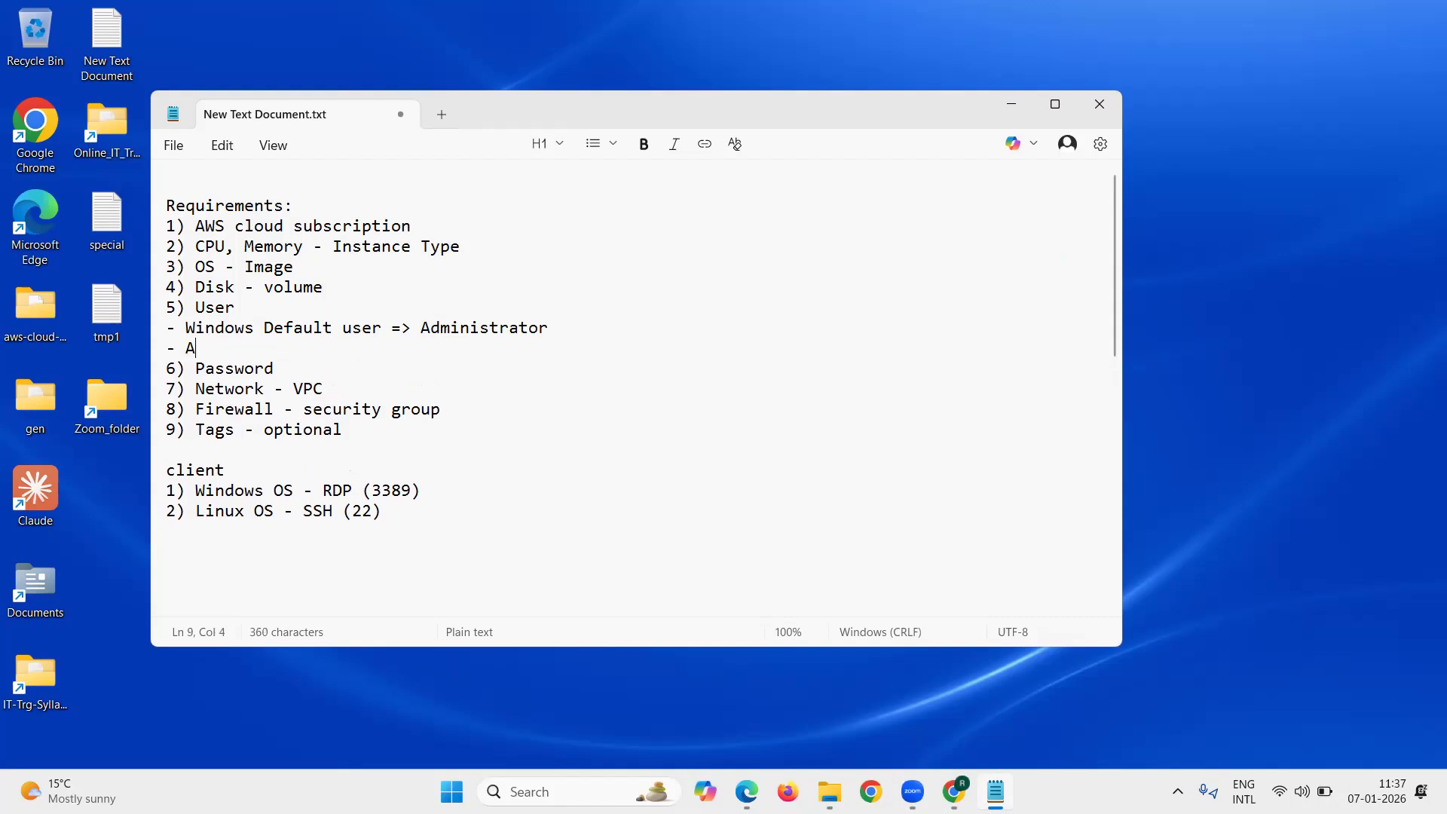
text(mazon Linux OS)
key(BackSpace)
text(OS )
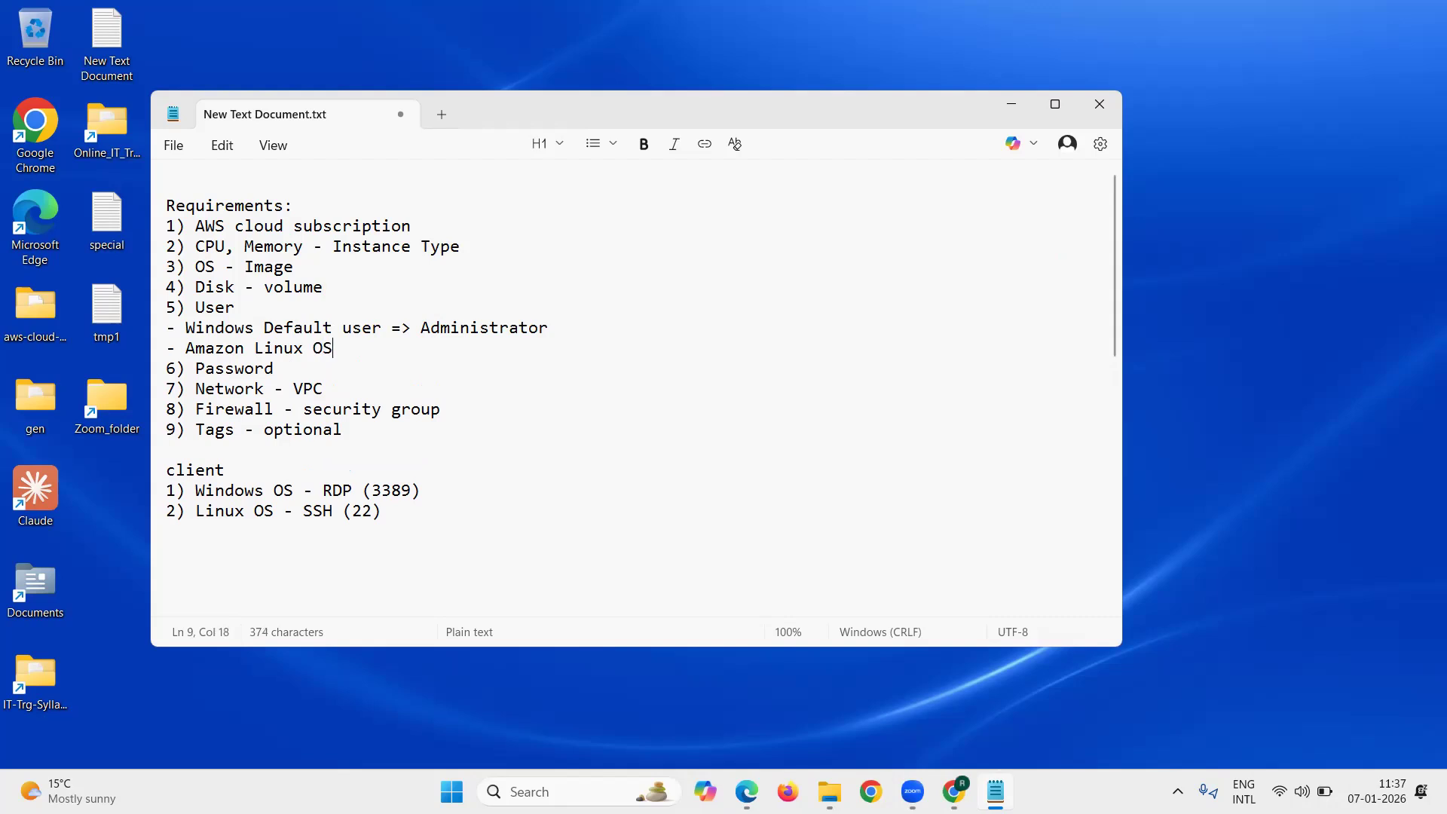
text(=> ec2-user)
key(ctrl+s)
click(375, 550)
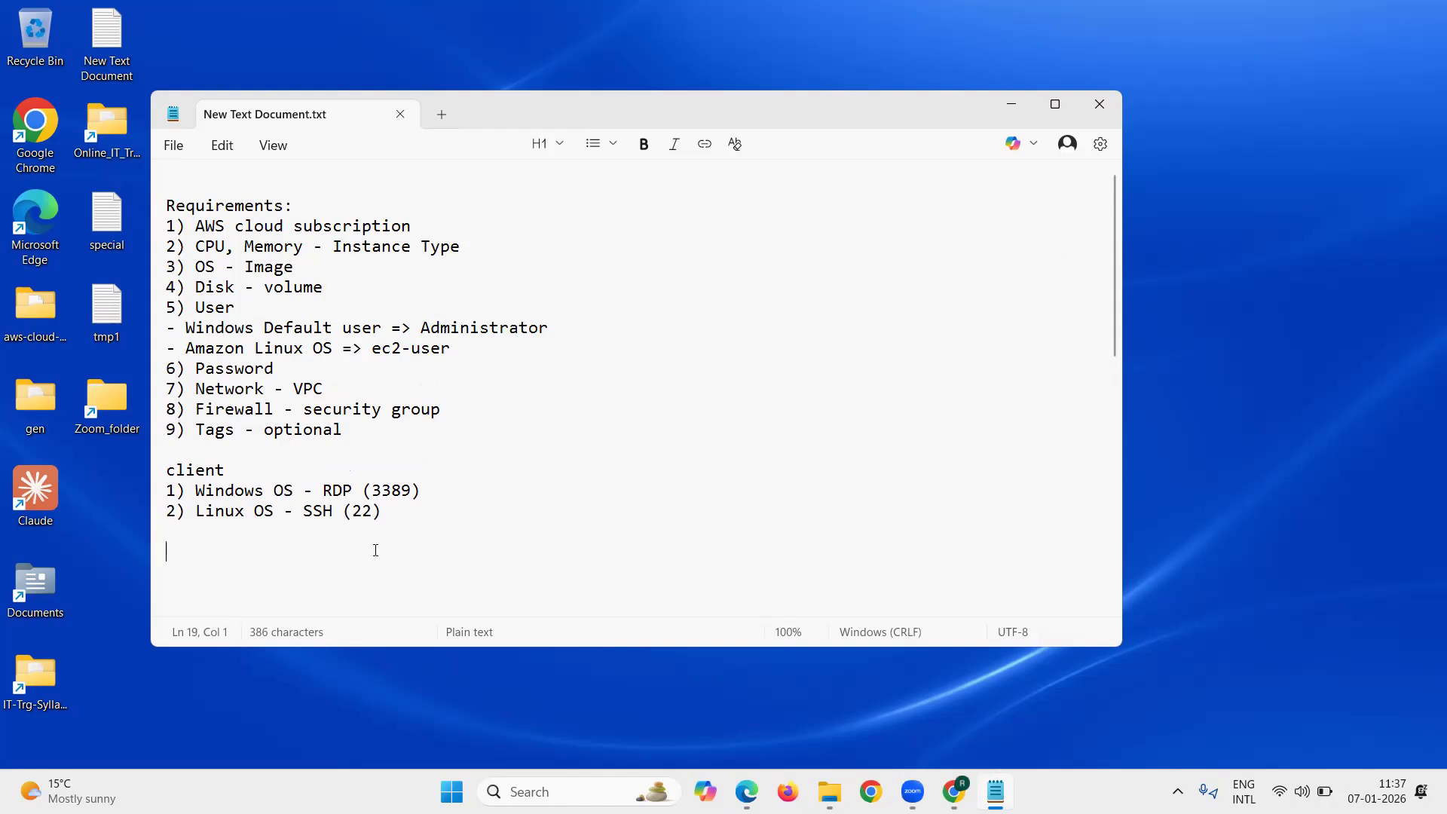
Insert the line "- Windows OS administrator password => can be generated with associated key file" below the Password requirement
click(627, 328)
click(517, 357)
click(499, 369)
key(Return)
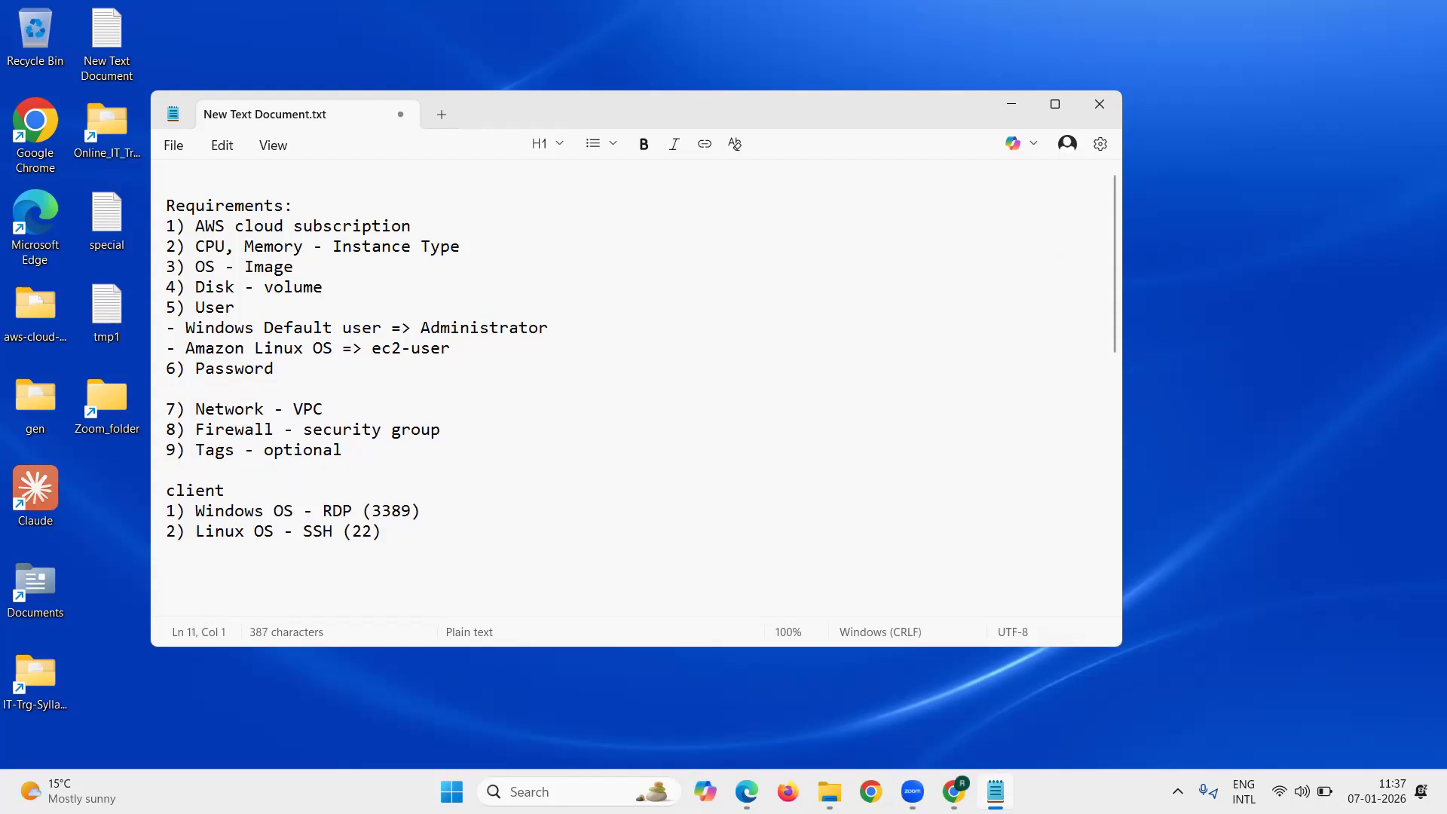
text(- Win)
text(dows OS )
text(user)
key(BackSpace)
key(BackSpace)
key(BackSpace)
key(BackSpace)
key(BackSpace)
text(administ)
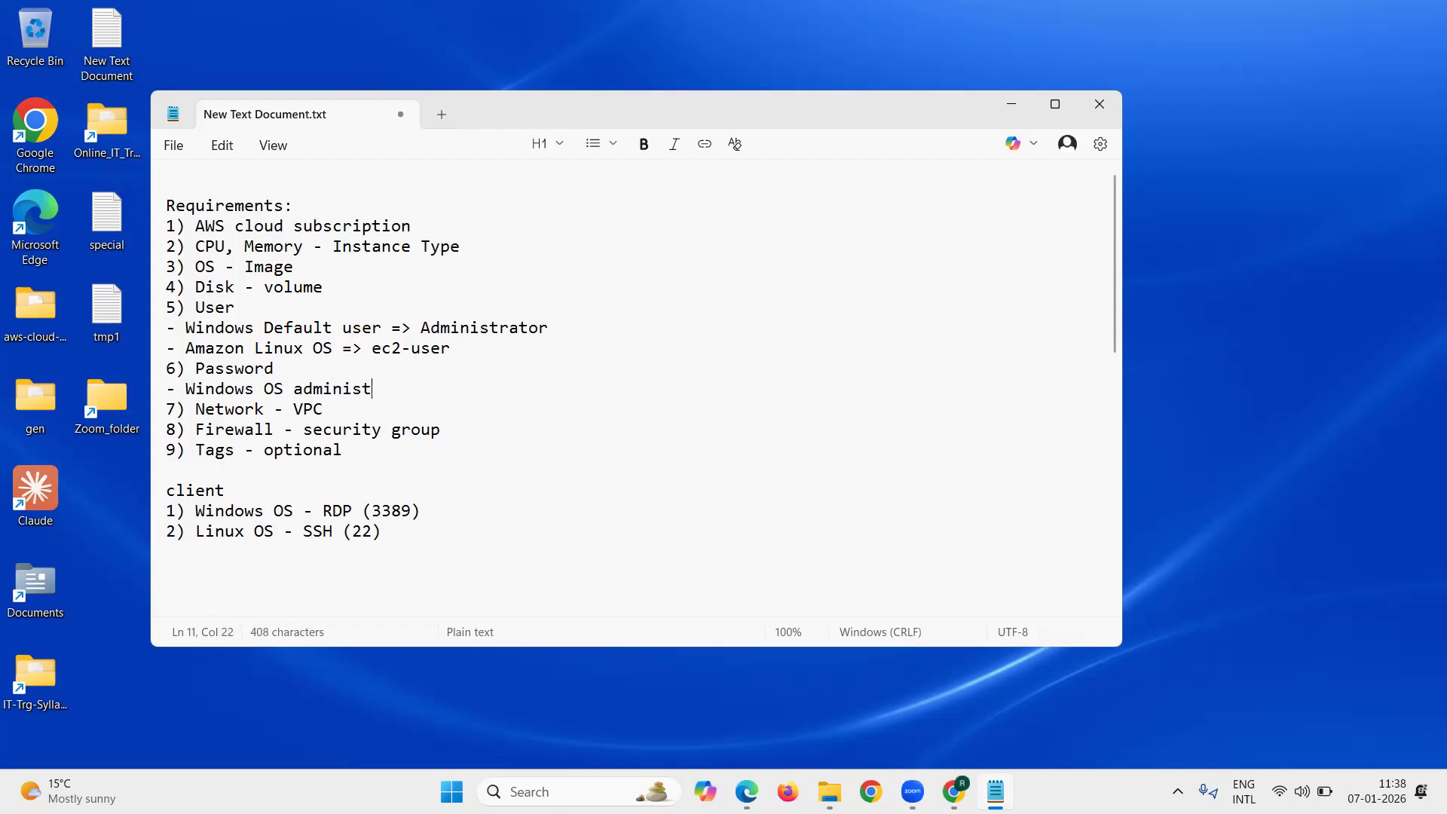
text(rator pass)
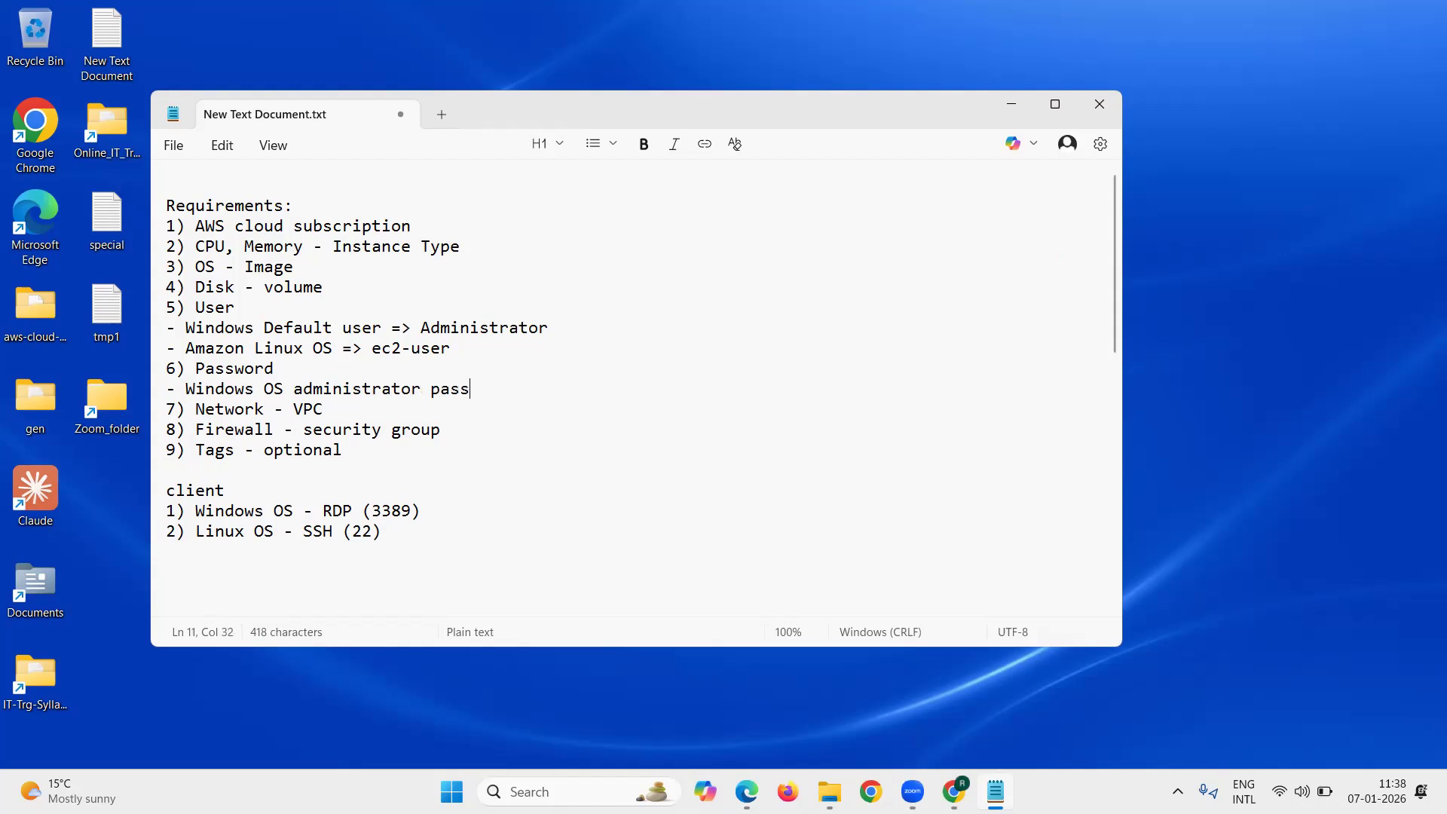
text(word => can e)
key(BackSpace)
text(be )
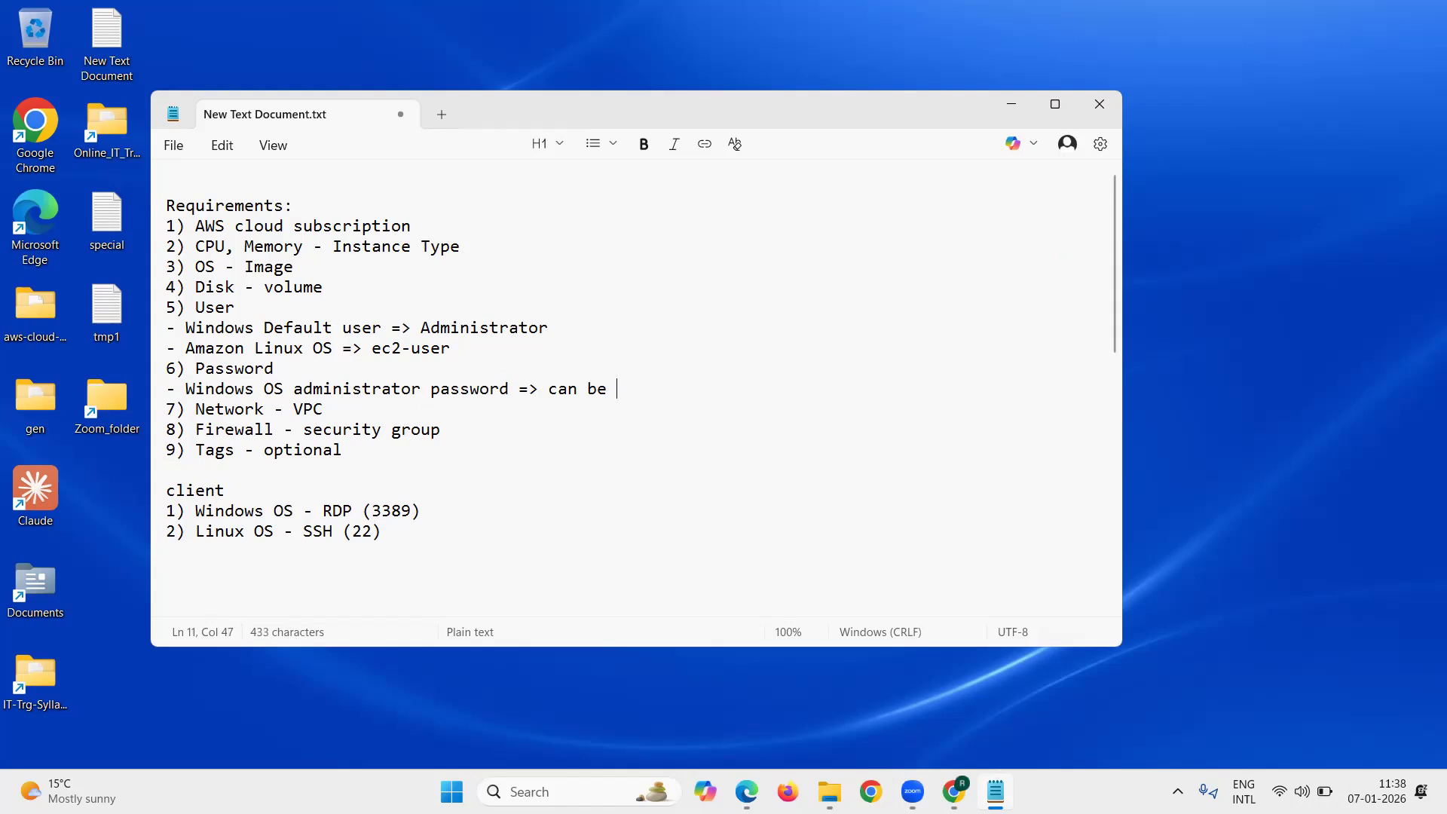
text(generated w)
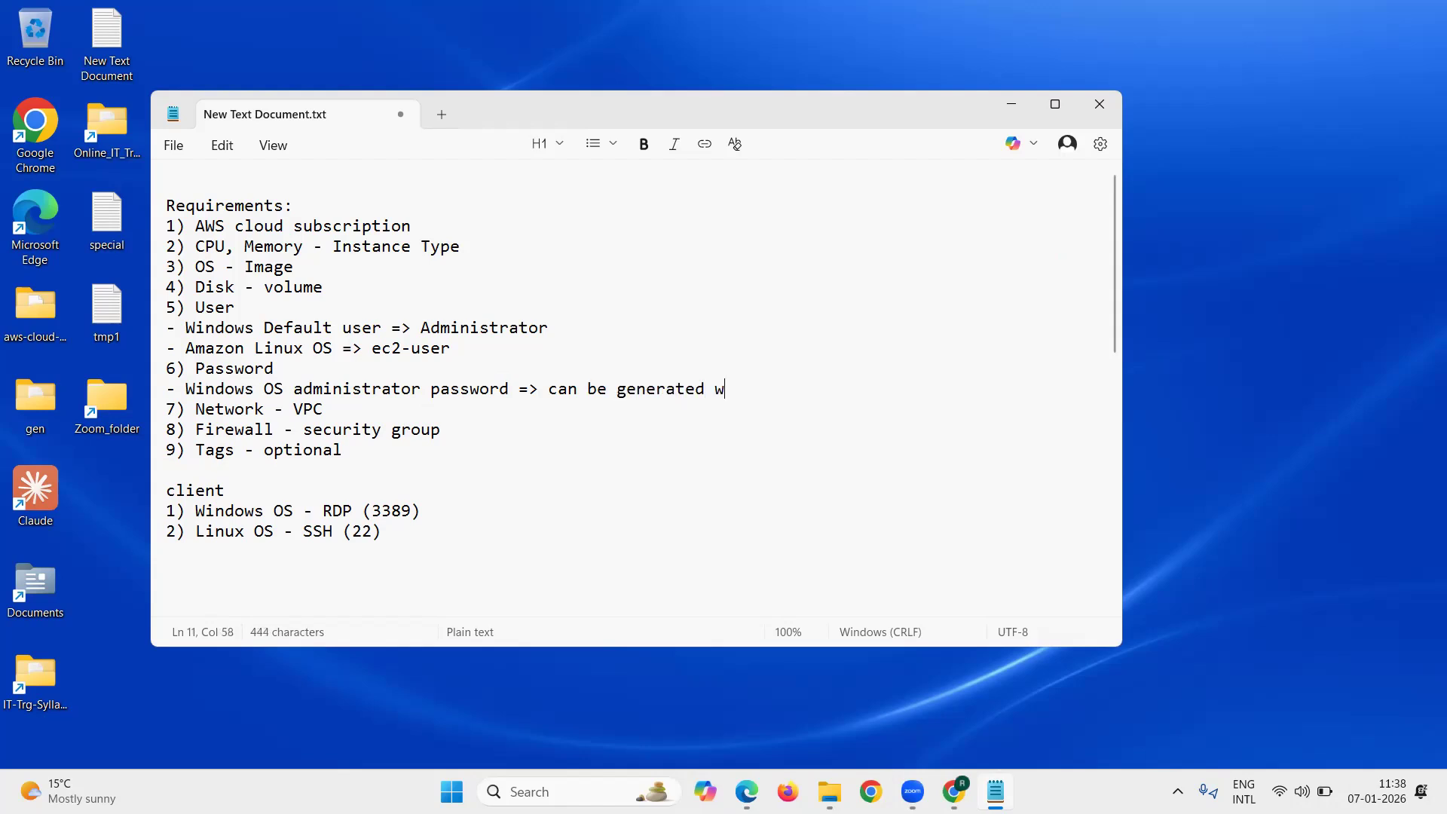
text(ith sso)
key(BackSpace)
key(BackSpace)
key(BackSpace)
text(ss)
key(BackSpace)
key(BackSpace)
text(associated )
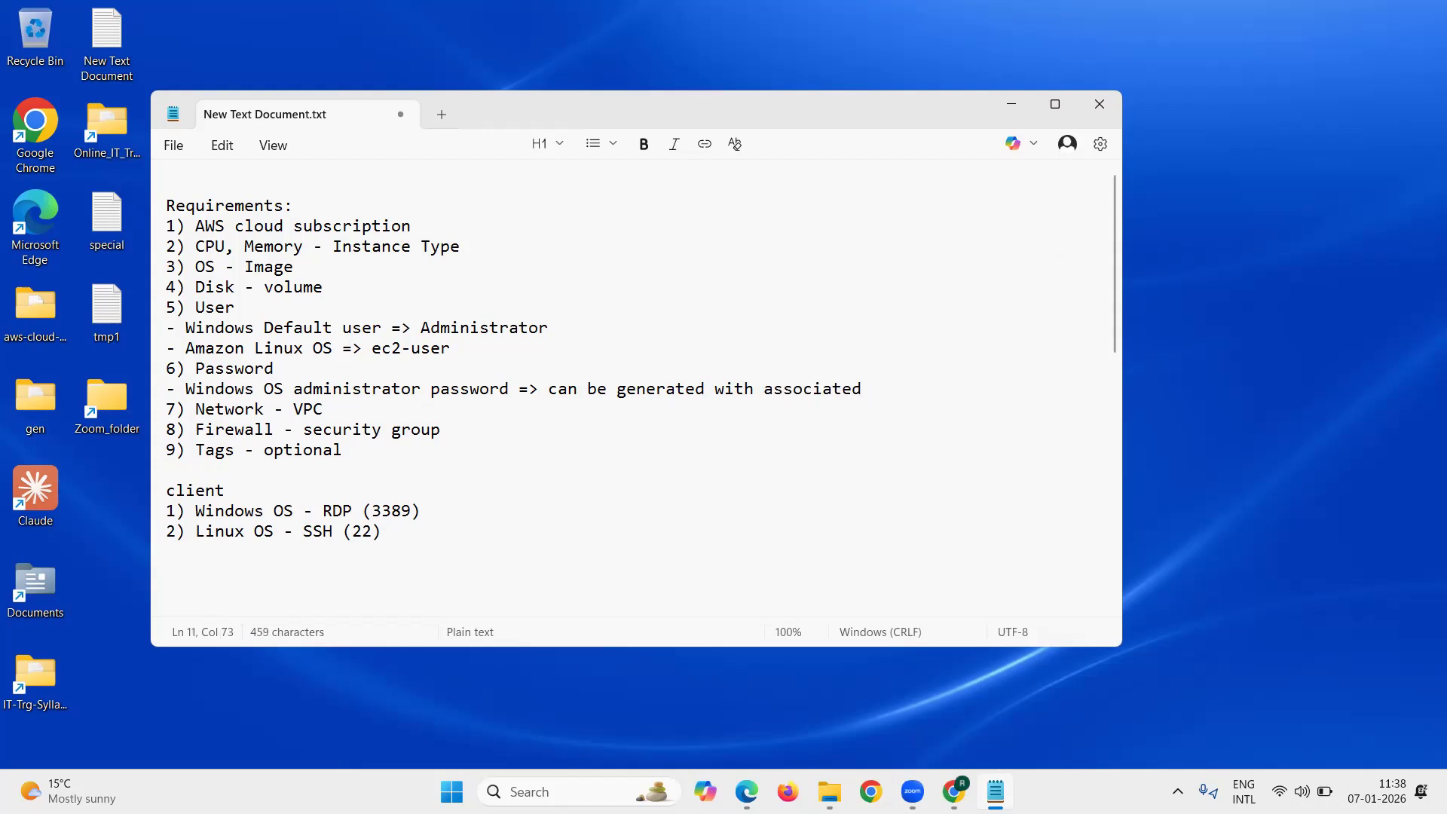
text(key file)
Add "- Amazon Linux => connectivity is through SSH key string (keybased authentication)" below the Windows password line and save the file
key(Down)
click(952, 382)
text(- Ama)
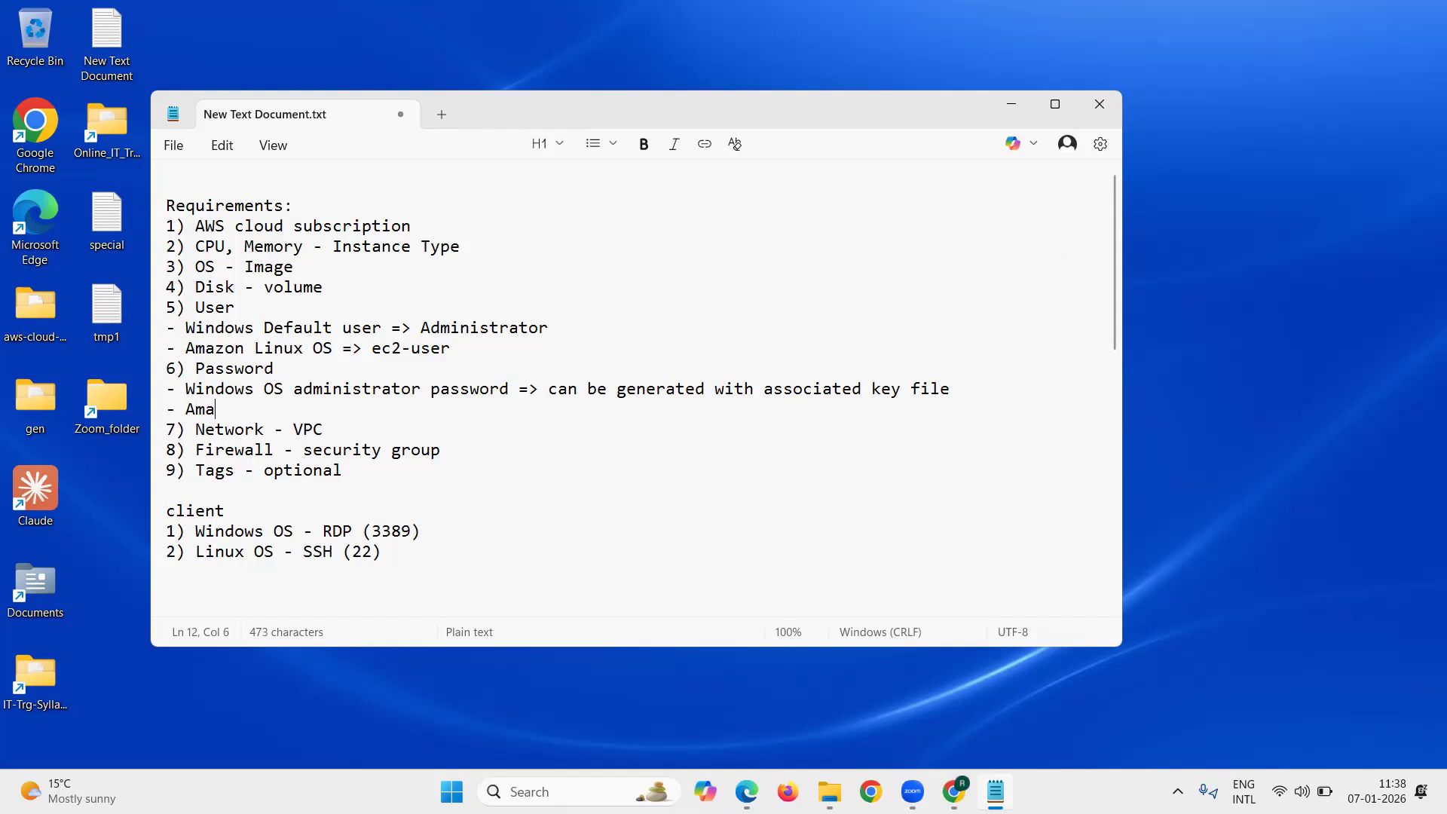
text(zon Linux )
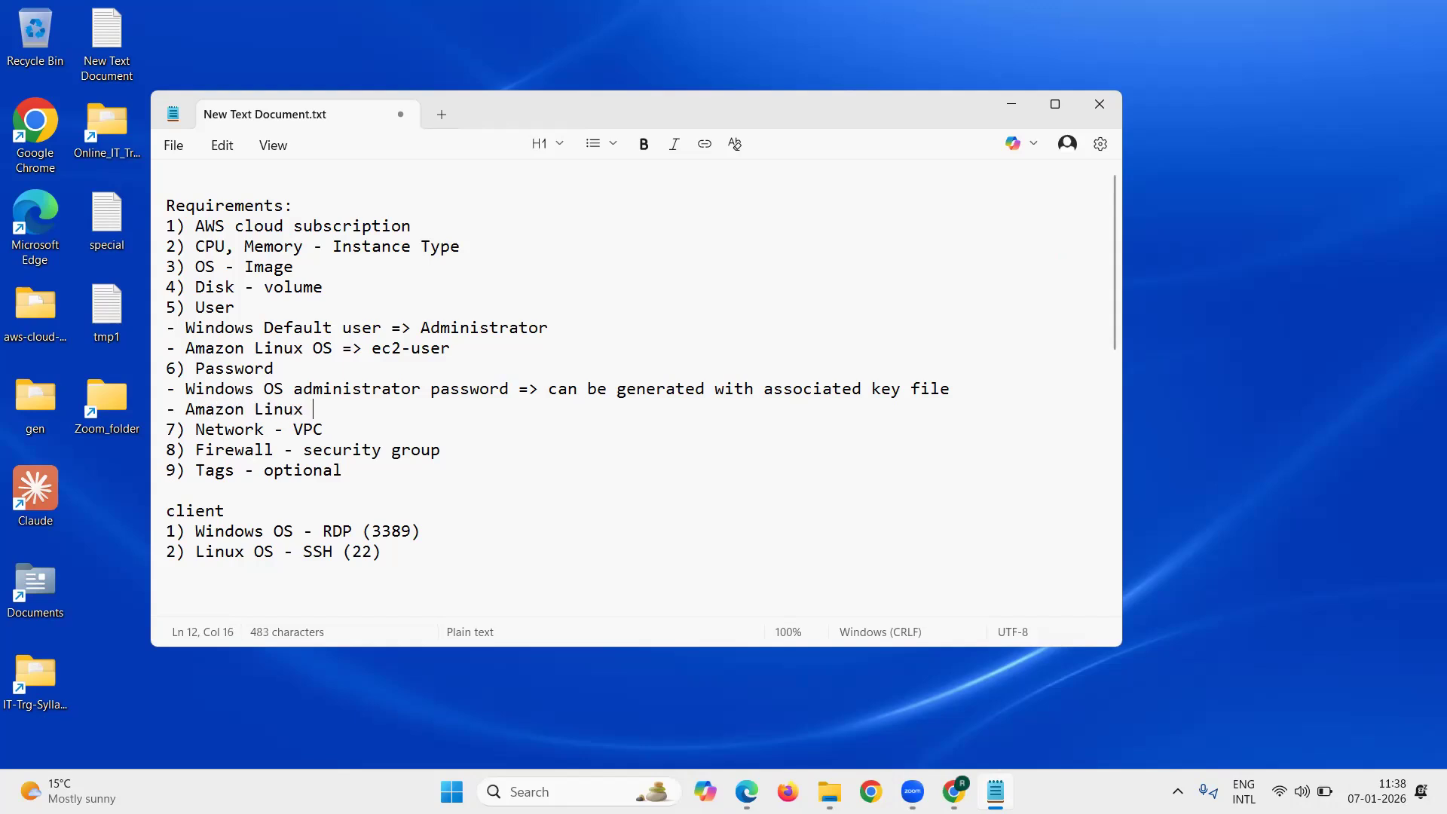
text(=> connectivity  h)
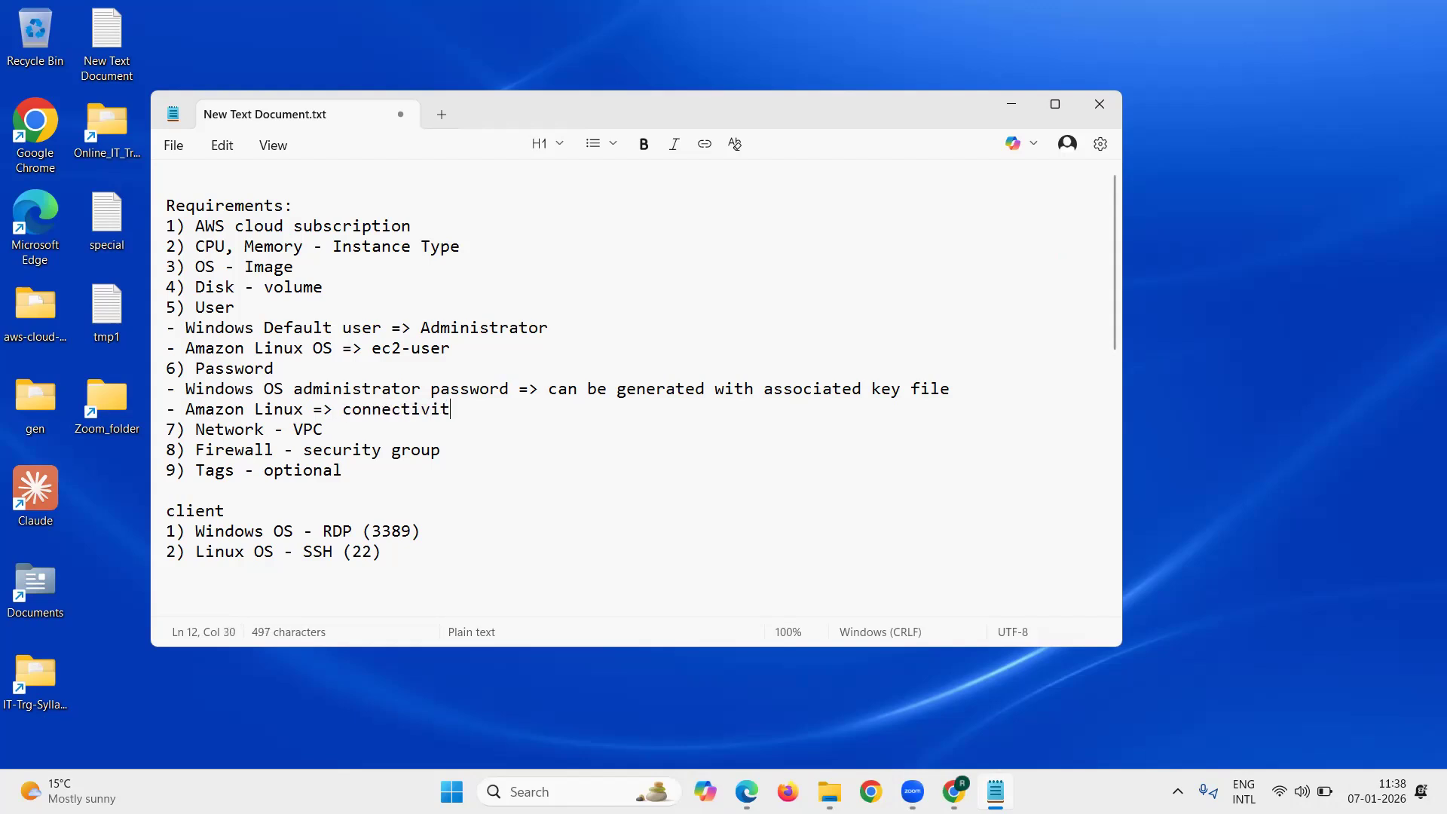
key(BackSpace)
key(BackSpace)
text(is through SH)
key(BackSpace)
text(SH)
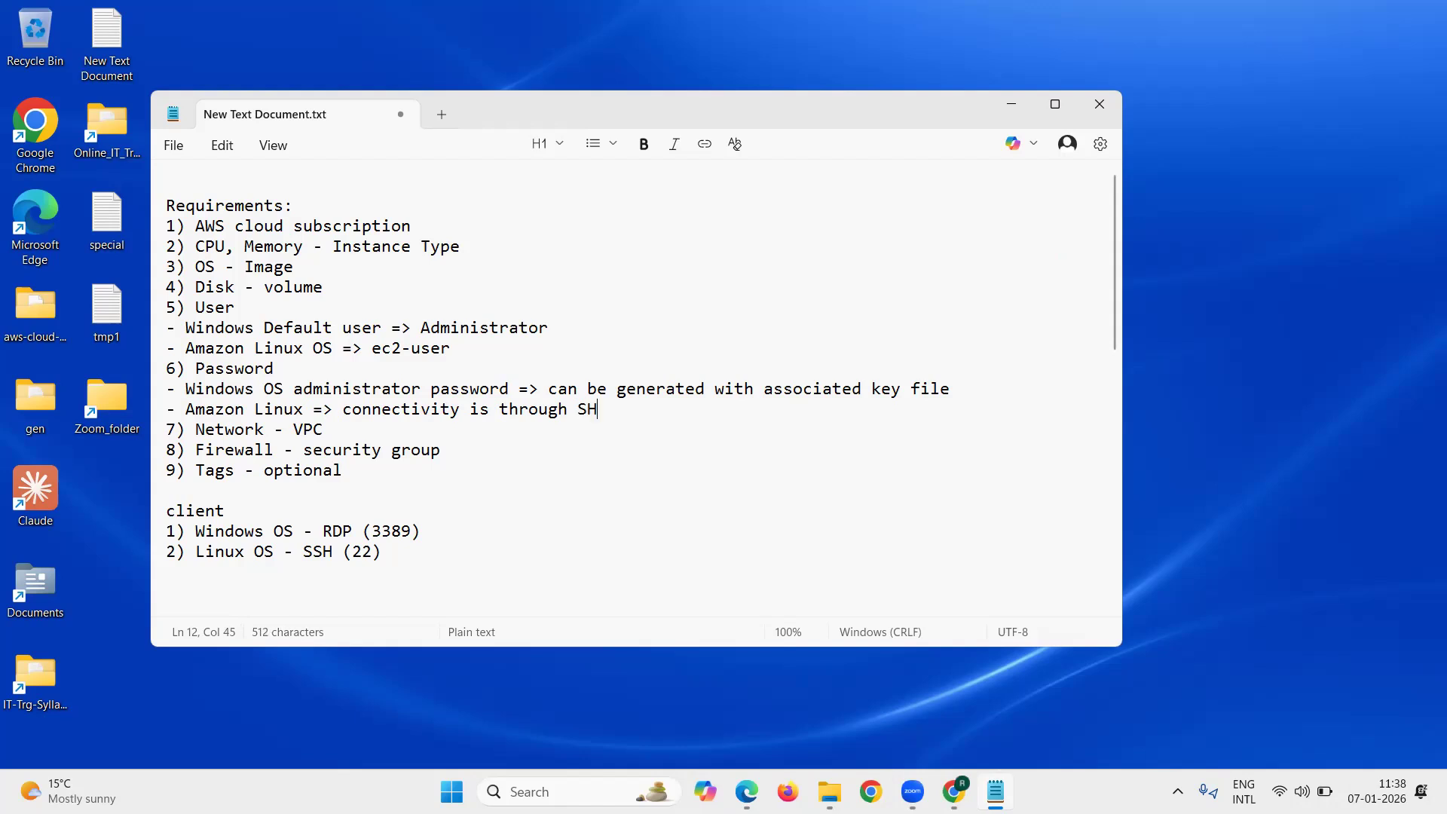
text( key string)
text( (keybased )
text(authneti)
key(BackSpace)
key(BackSpace)
key(BackSpace)
key(BackSpace)
text(entication))
key(ctrl+s)
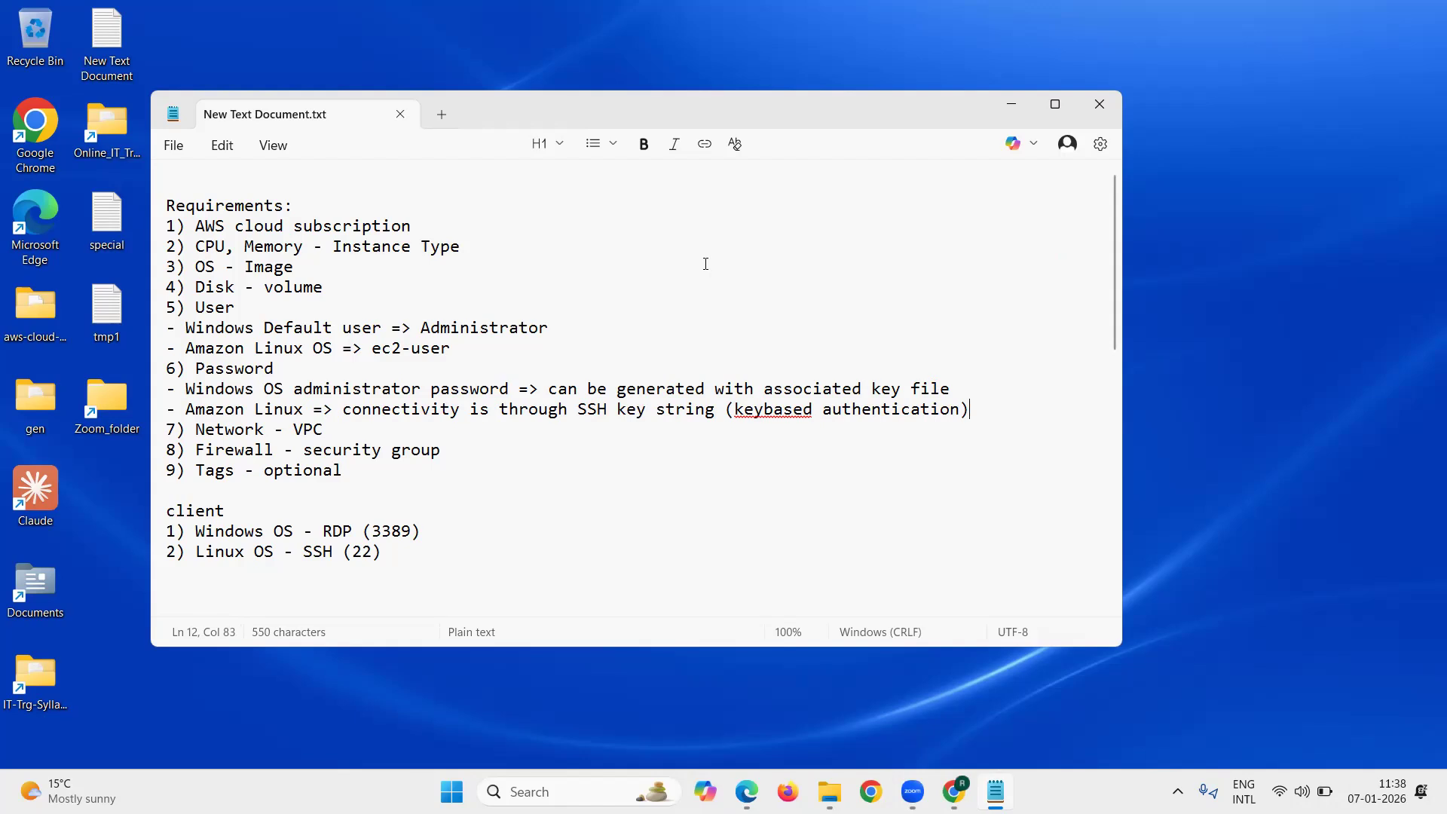
drag(332, 246, 458, 247)
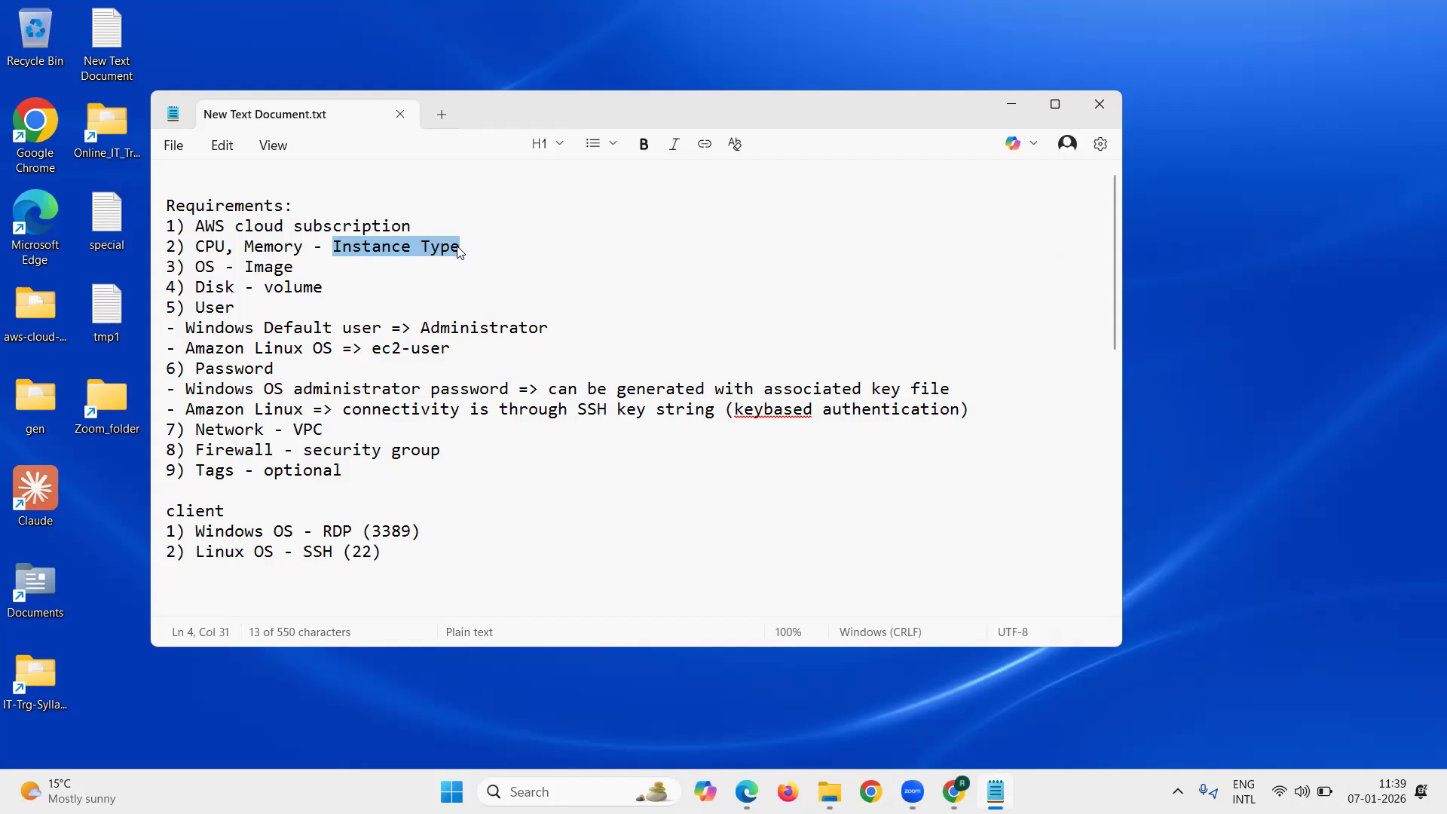
click(367, 265)
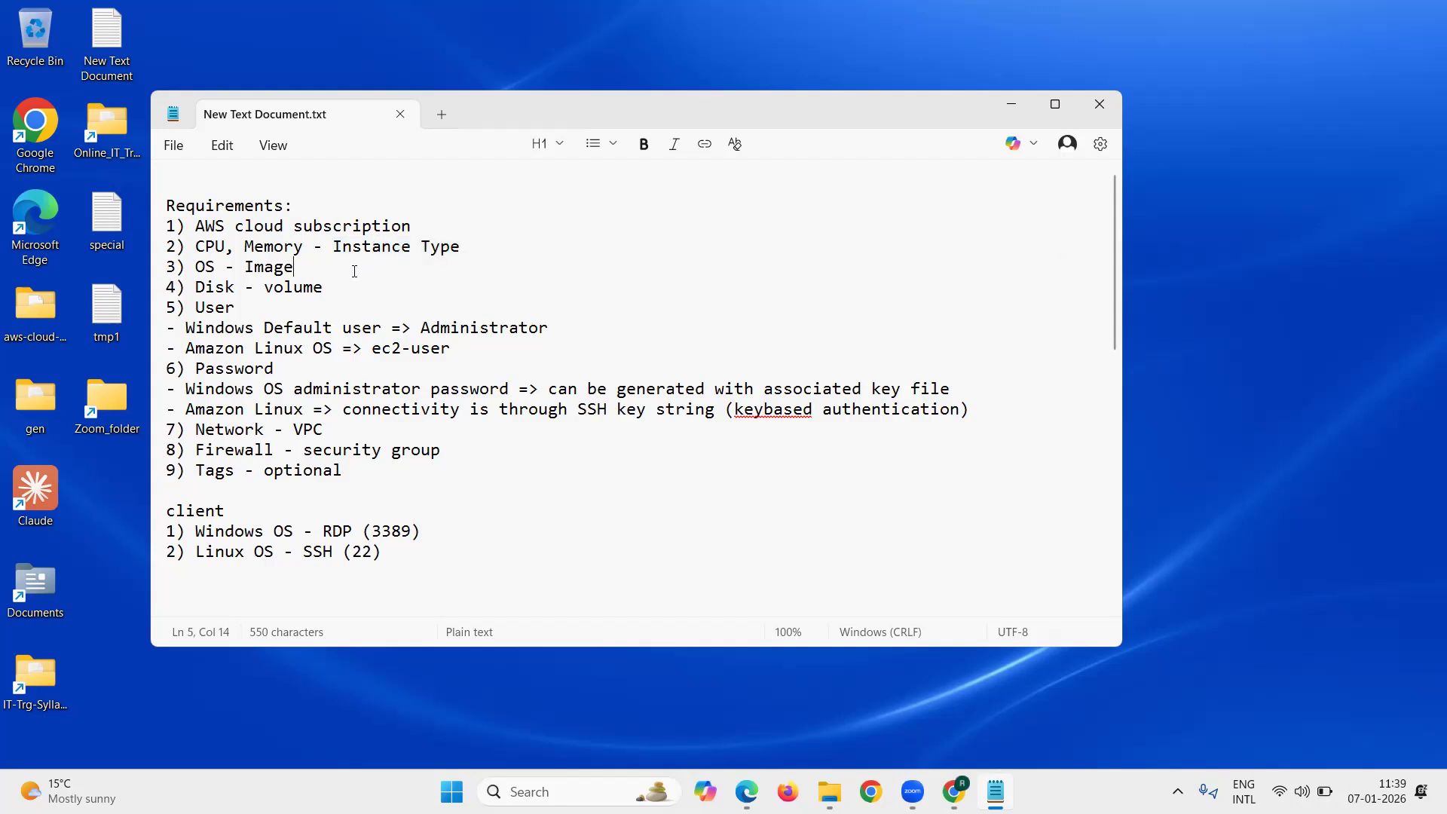
drag(307, 269, 184, 264)
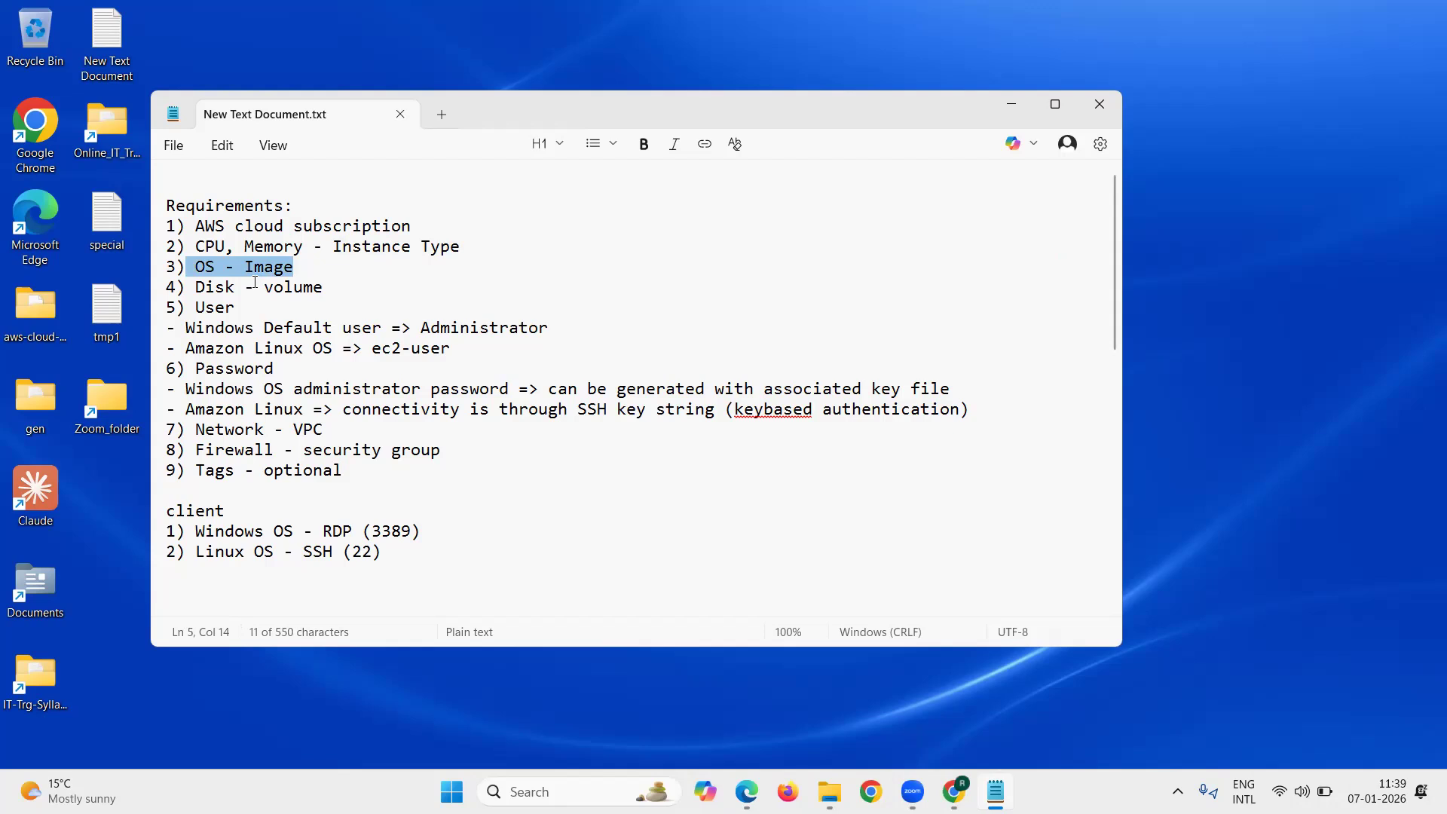
Review the disk requirement and the AWS free compute link in the note
drag(263, 292, 324, 294)
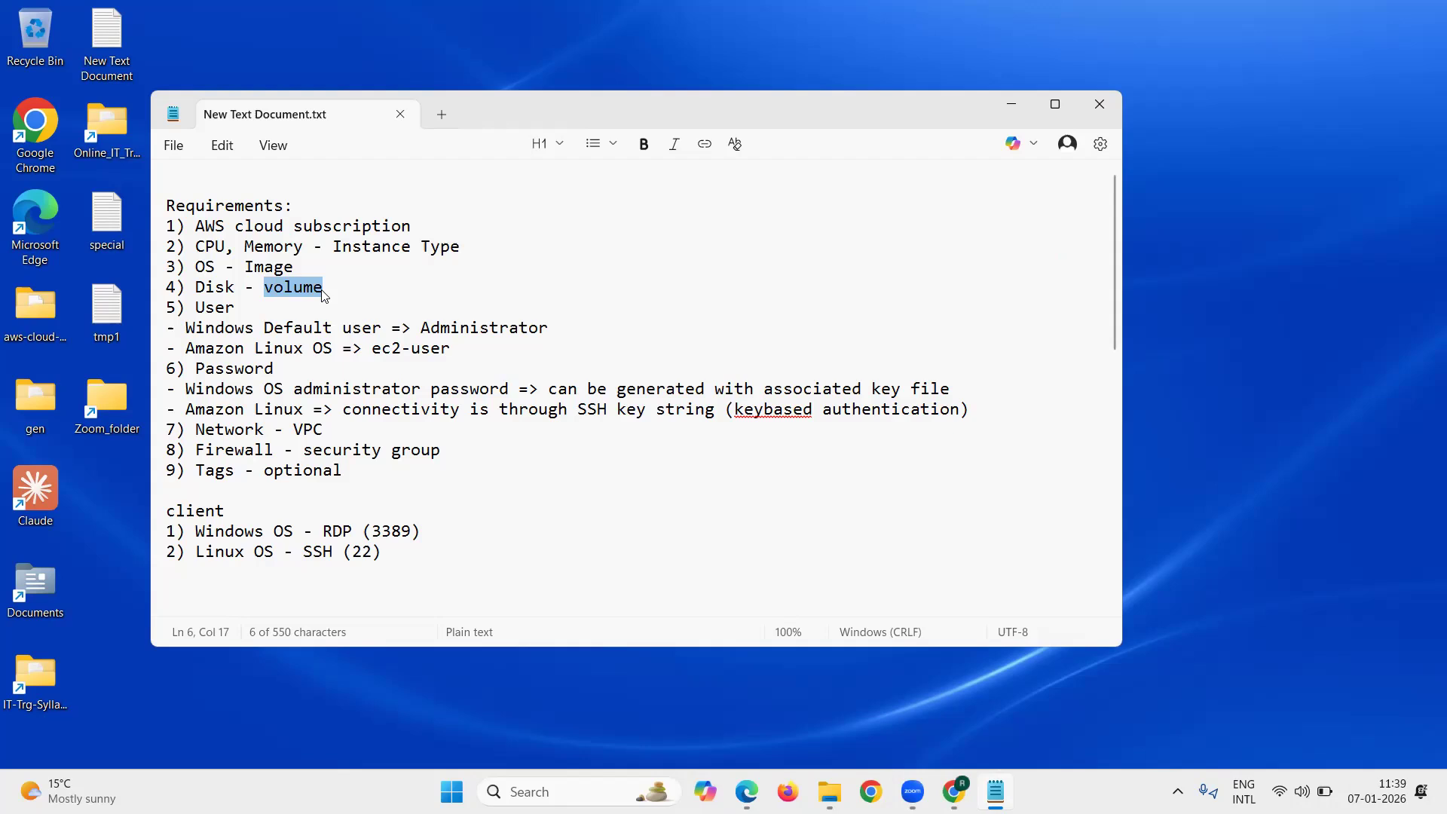
click(275, 586)
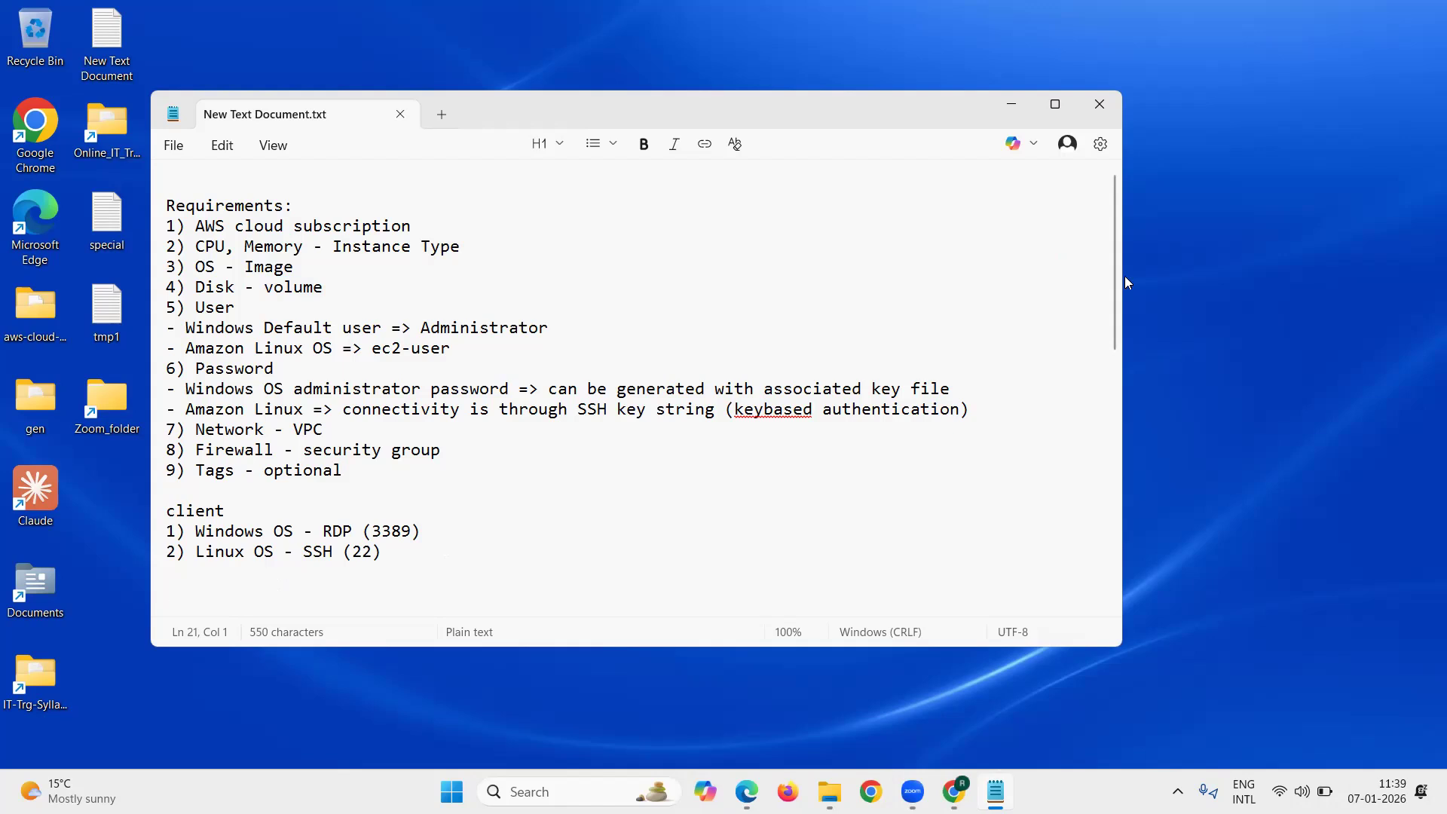
scroll(977, 523, down, 10)
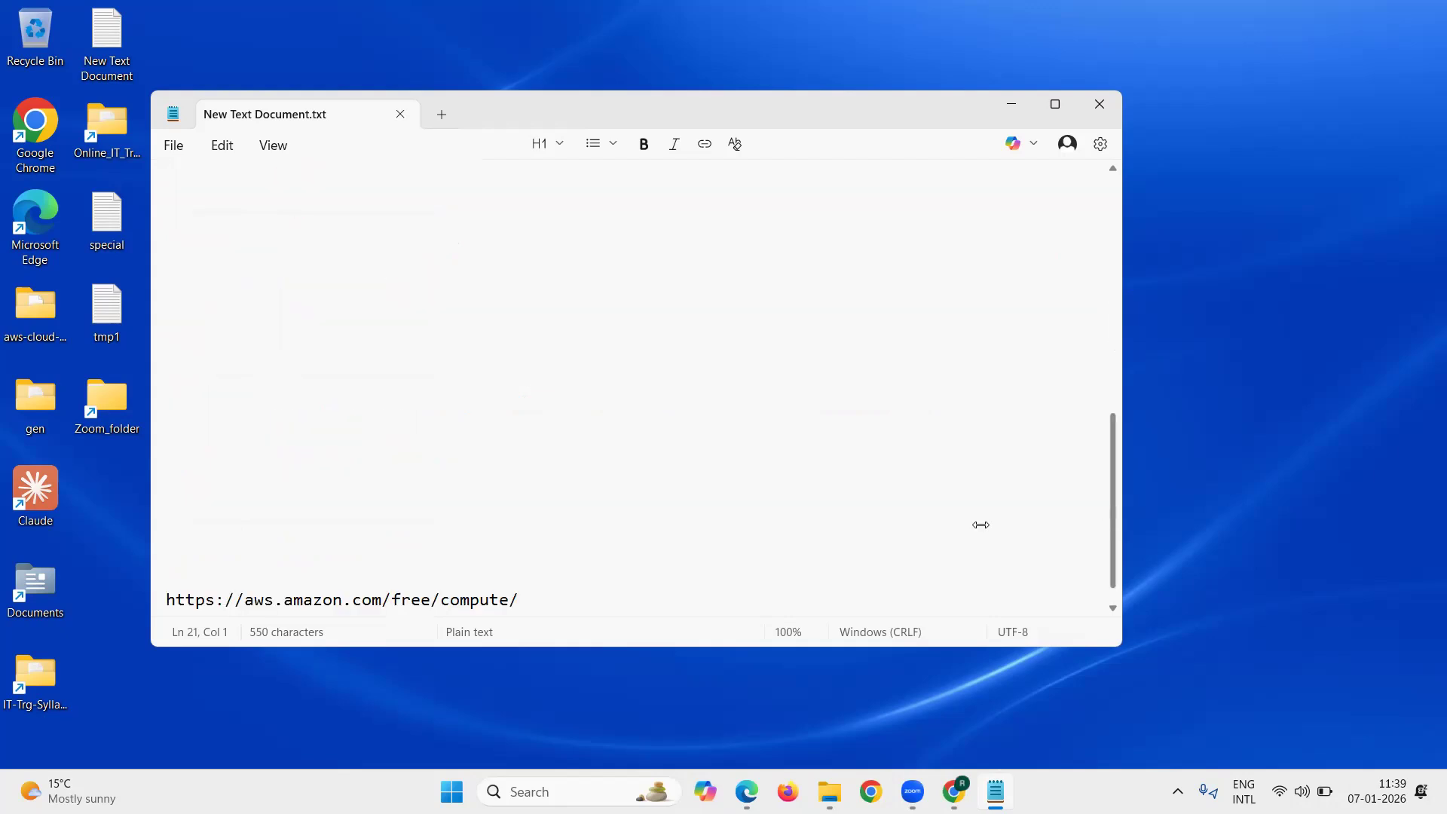
drag(527, 602, 164, 602)
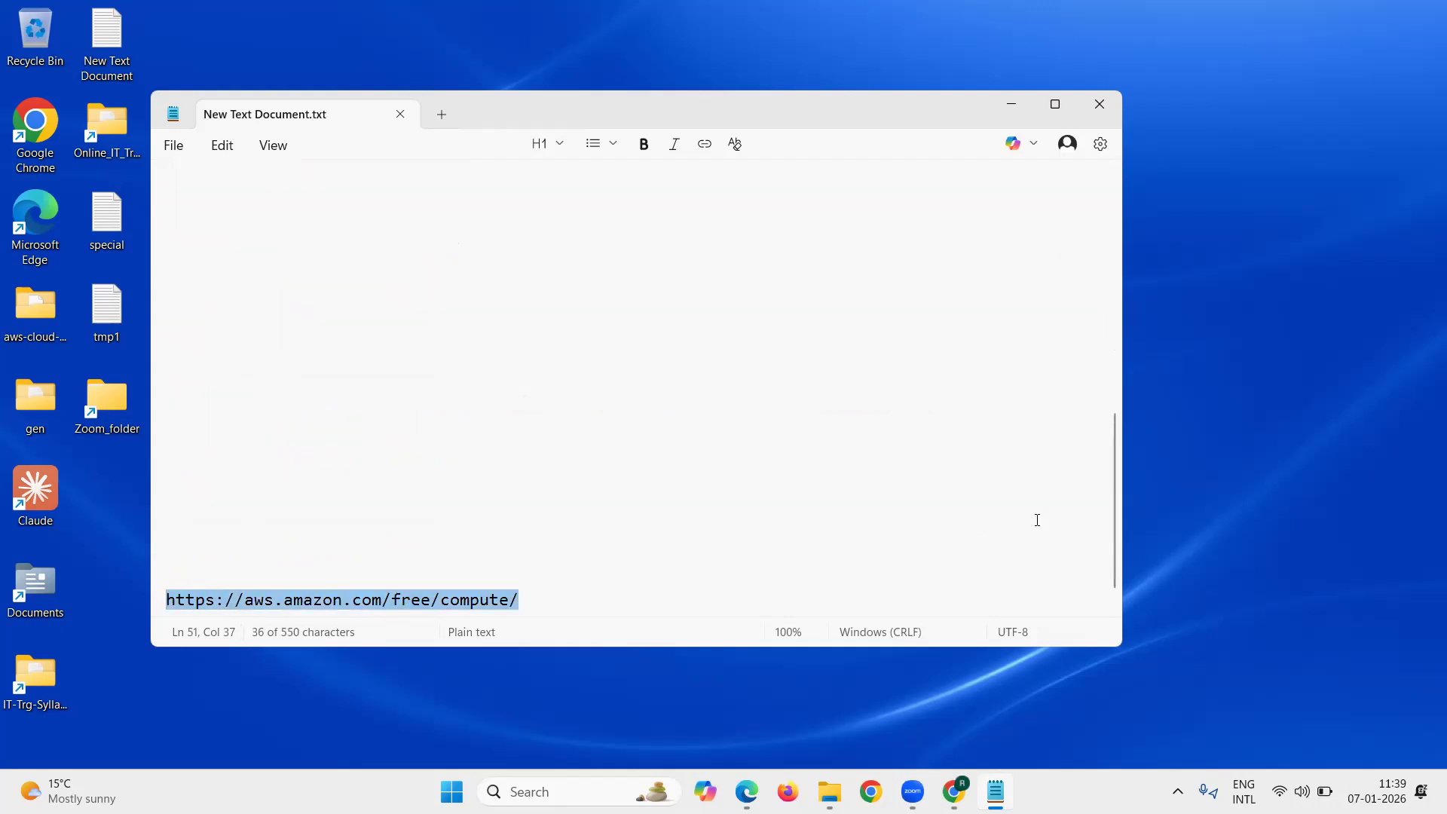
drag(1114, 413, 1114, 167)
click(205, 585)
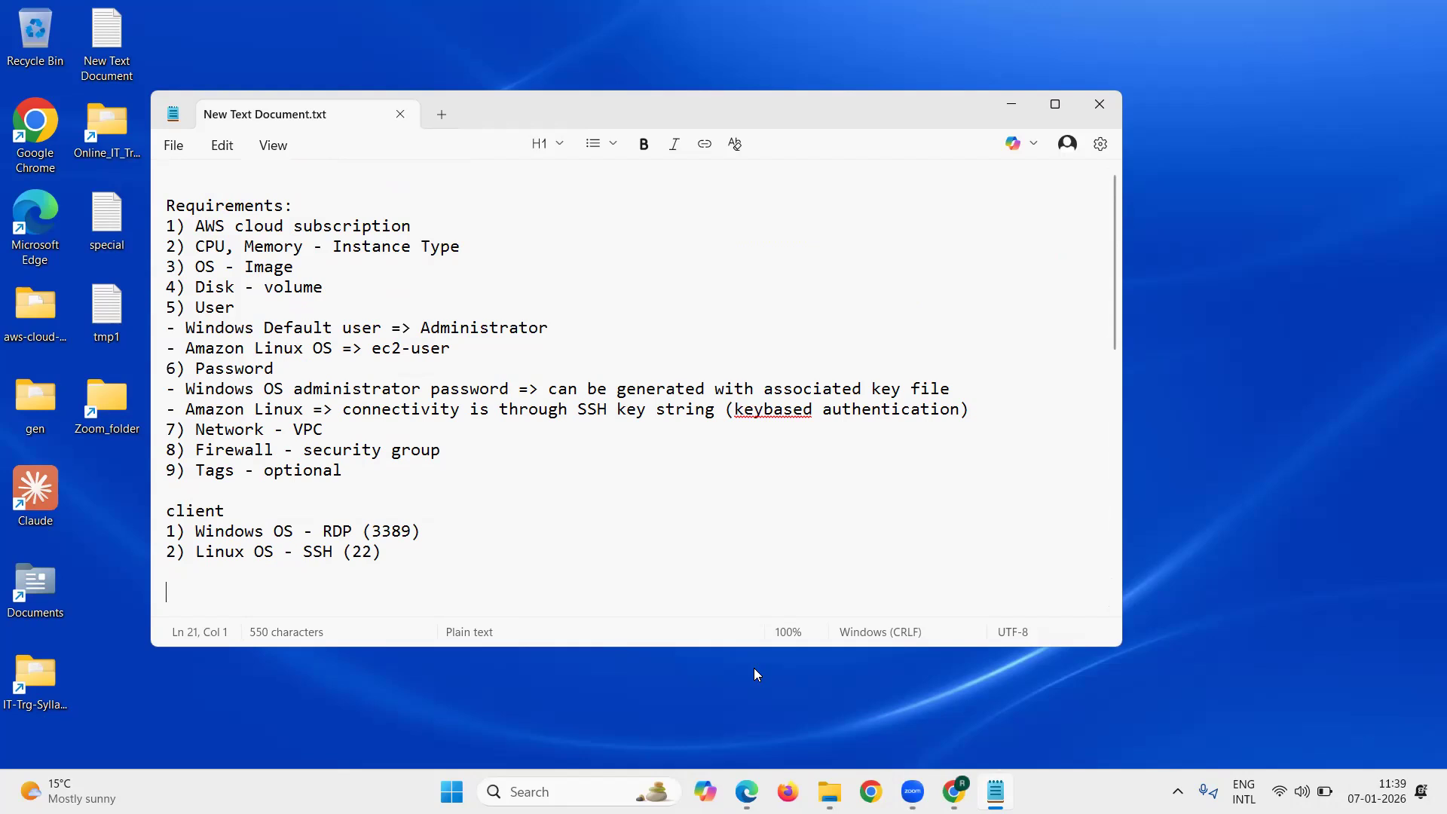
Switch to Chrome and examine the current generation instance categories on the Amazon EC2 instance types page
click(953, 791)
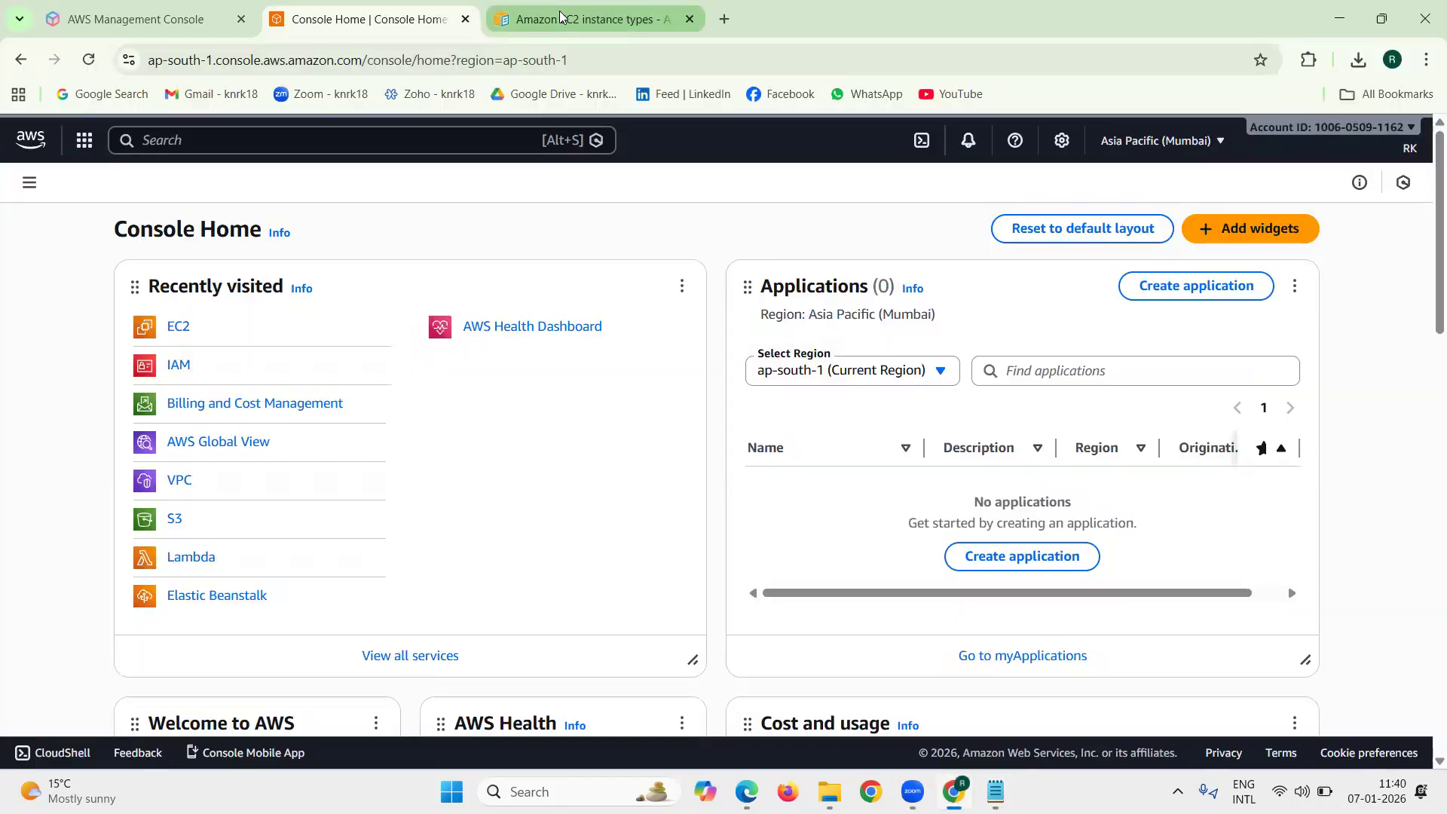
click(559, 15)
click(556, 49)
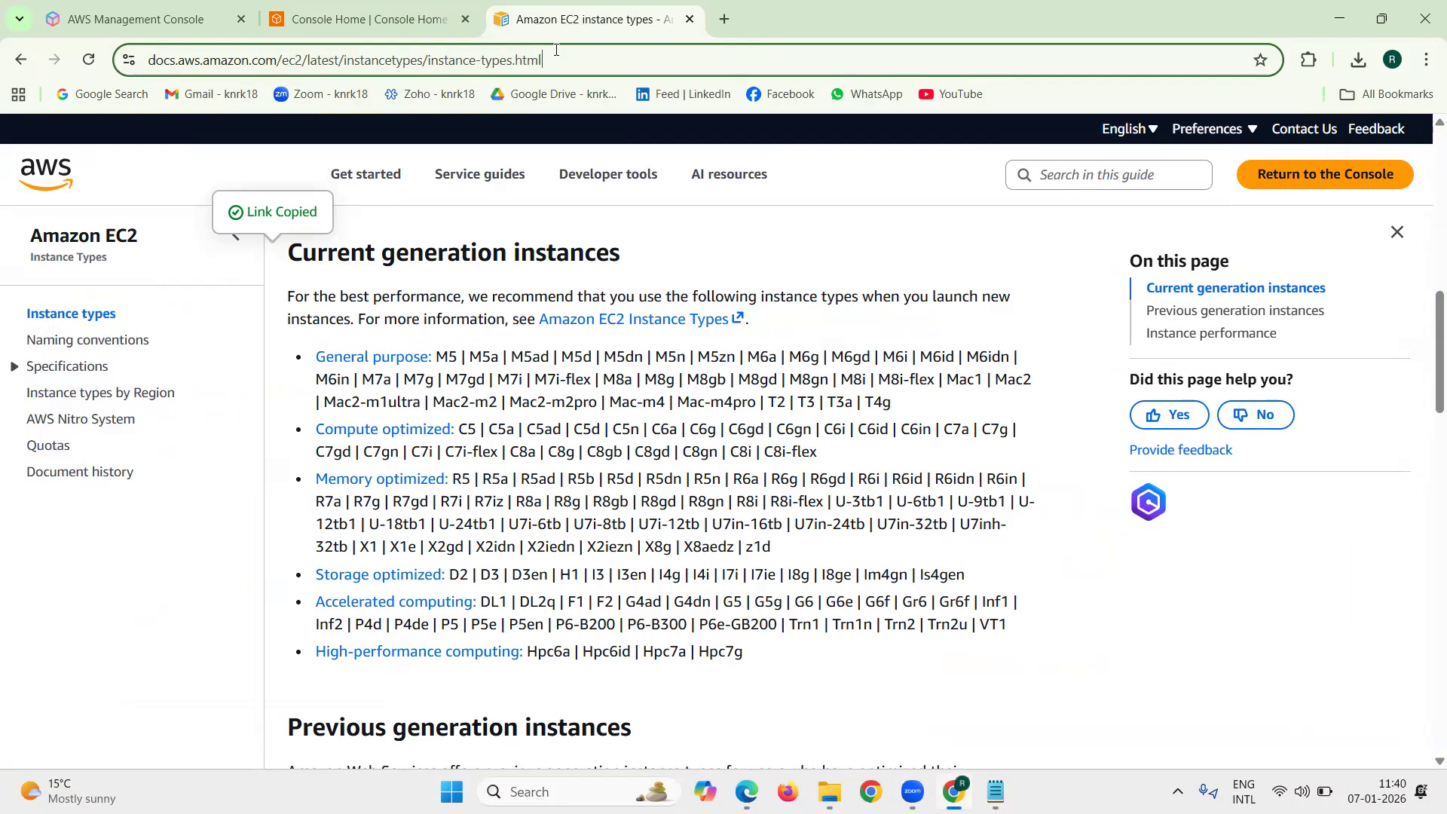
click(281, 365)
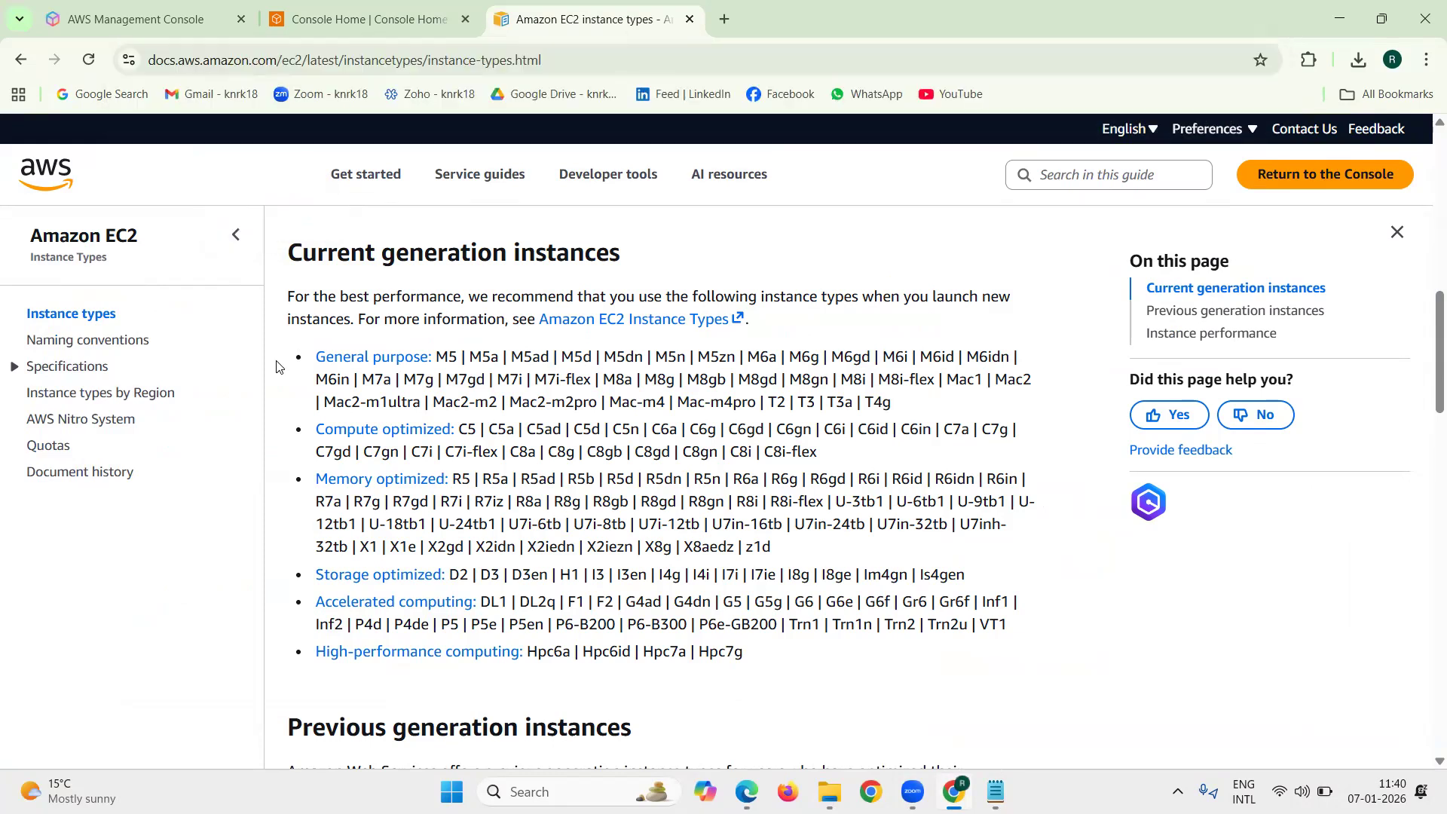
drag(288, 254, 814, 669)
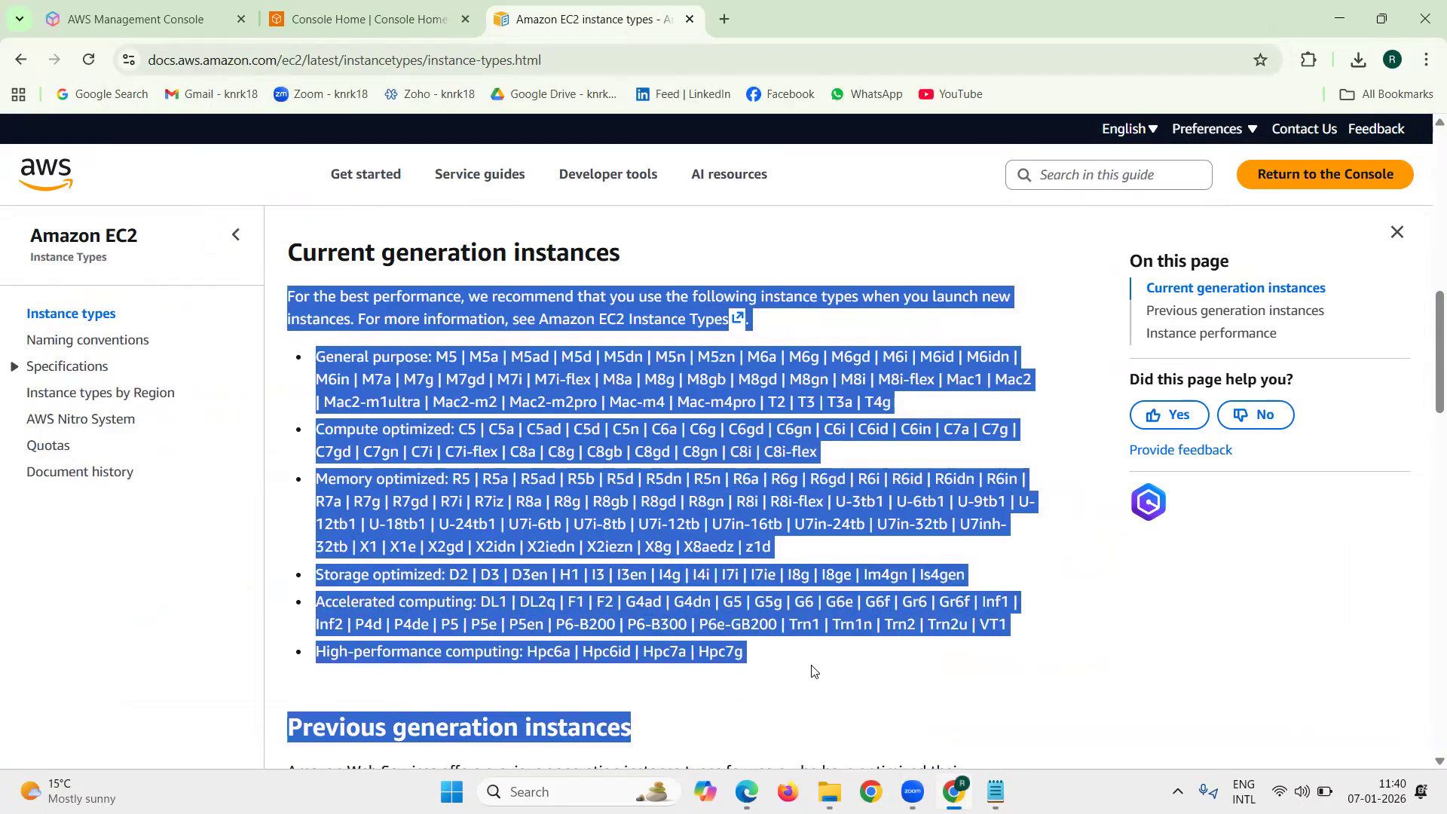
click(277, 387)
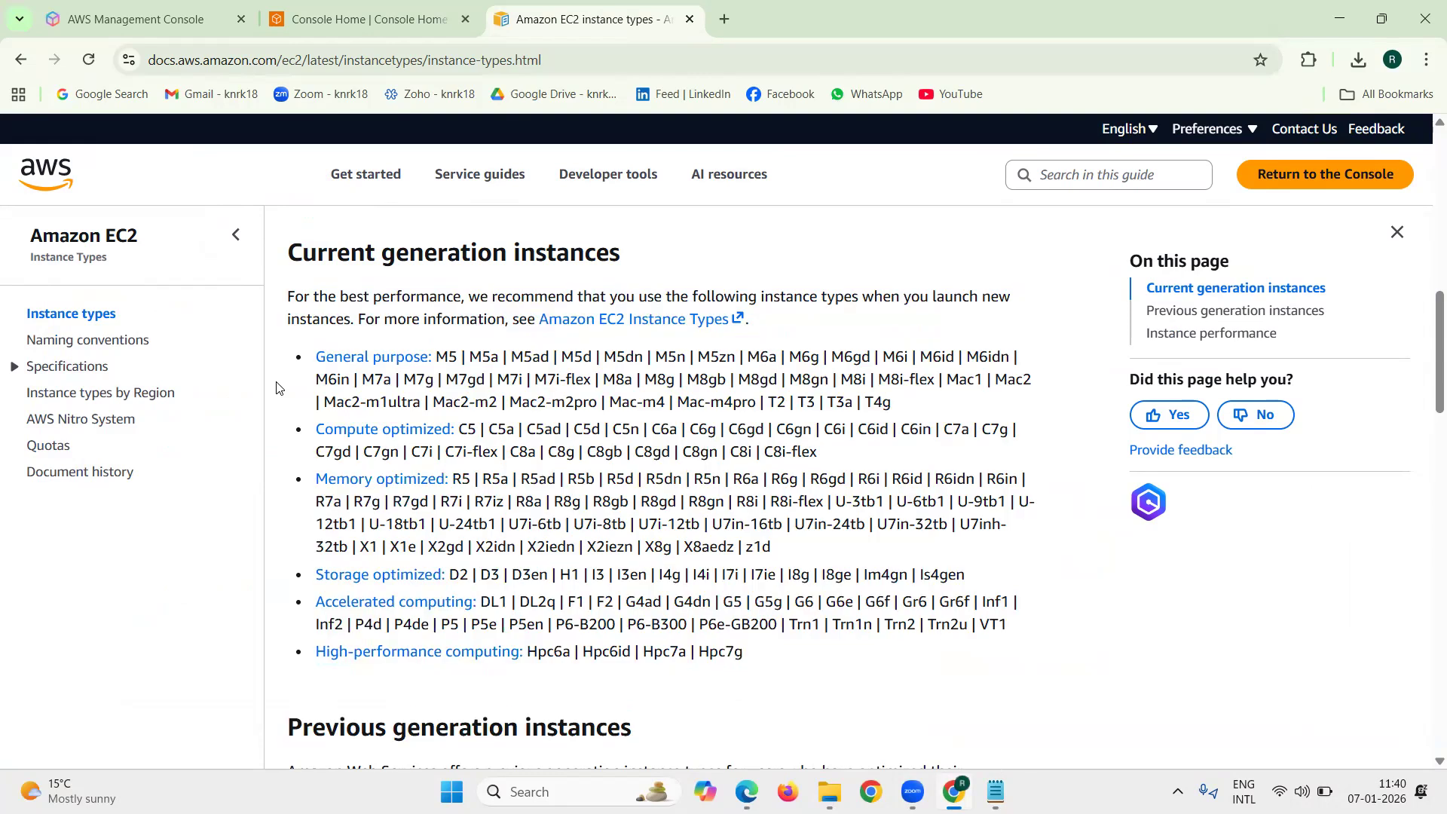
drag(294, 352, 413, 356)
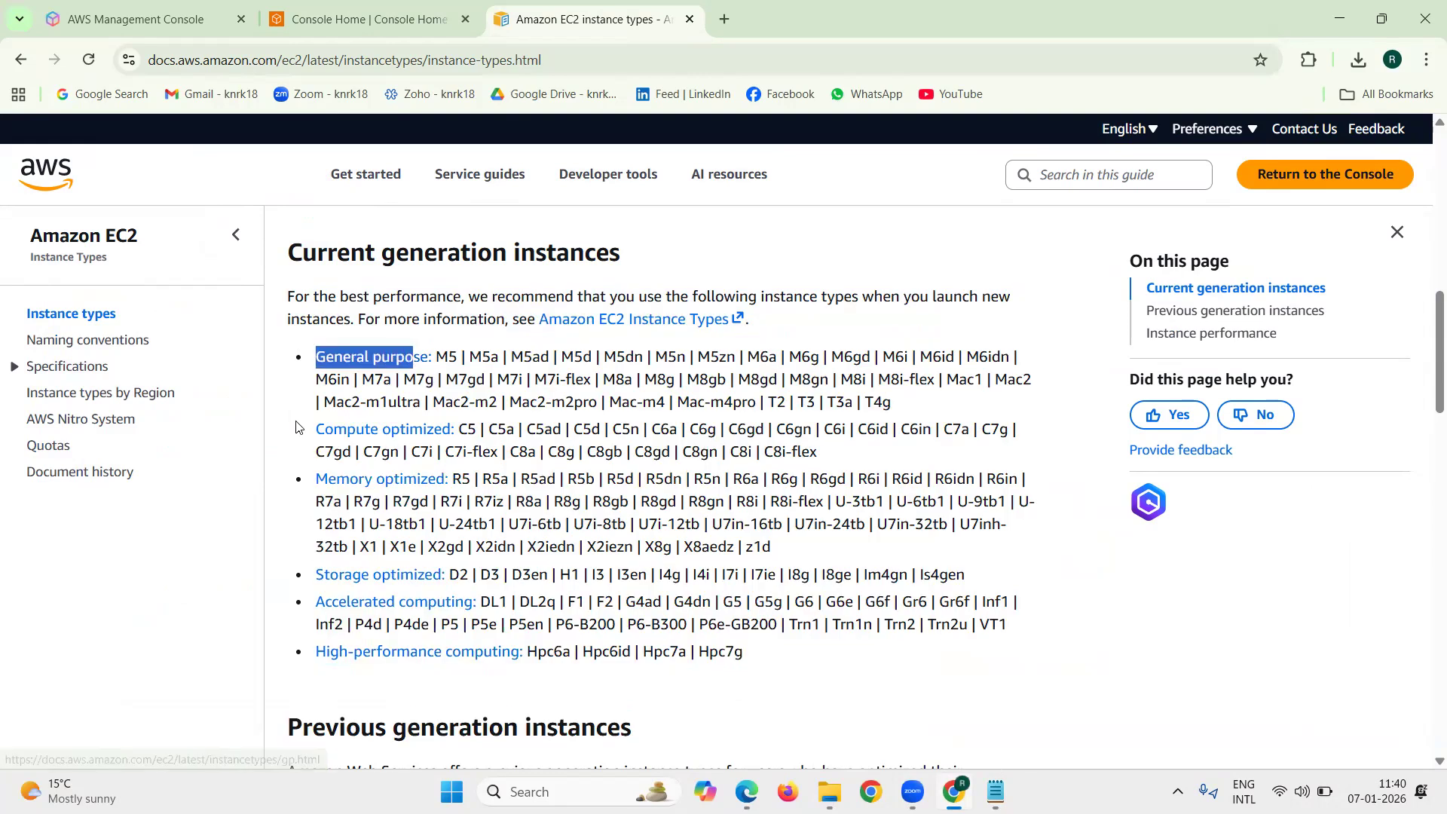
drag(296, 427, 442, 430)
drag(302, 479, 384, 481)
drag(294, 576, 358, 603)
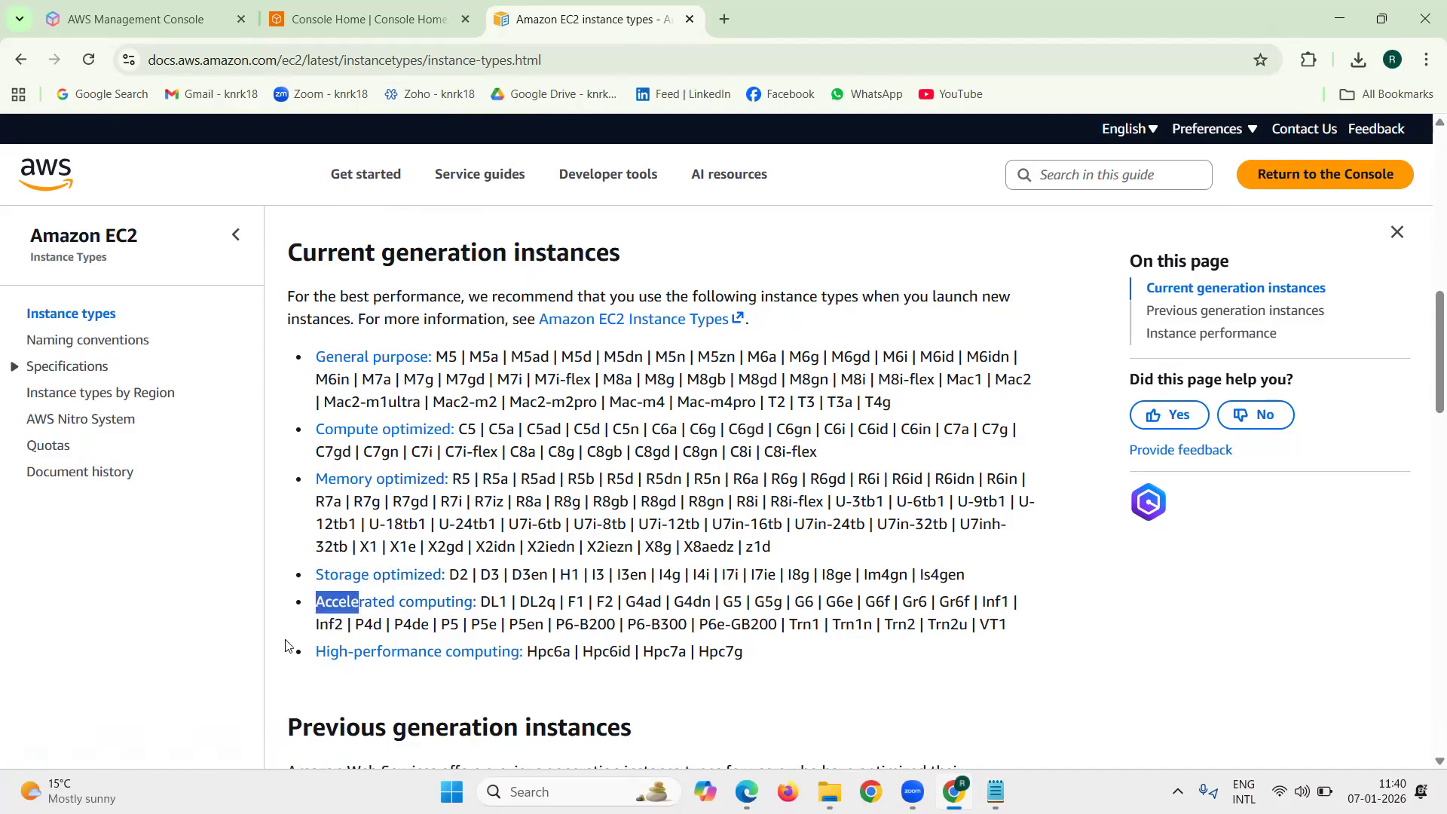
drag(293, 652, 427, 653)
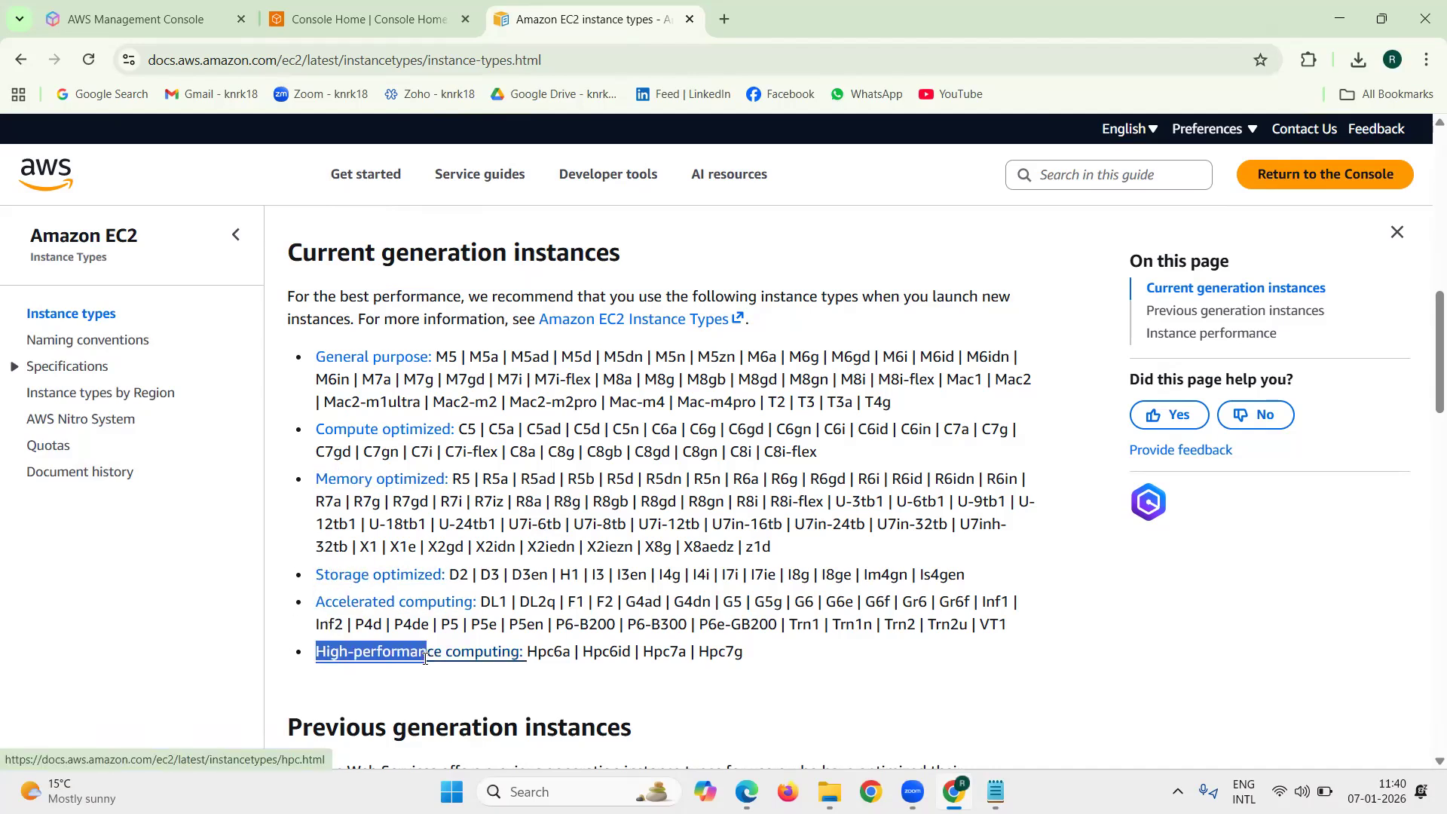
click(314, 681)
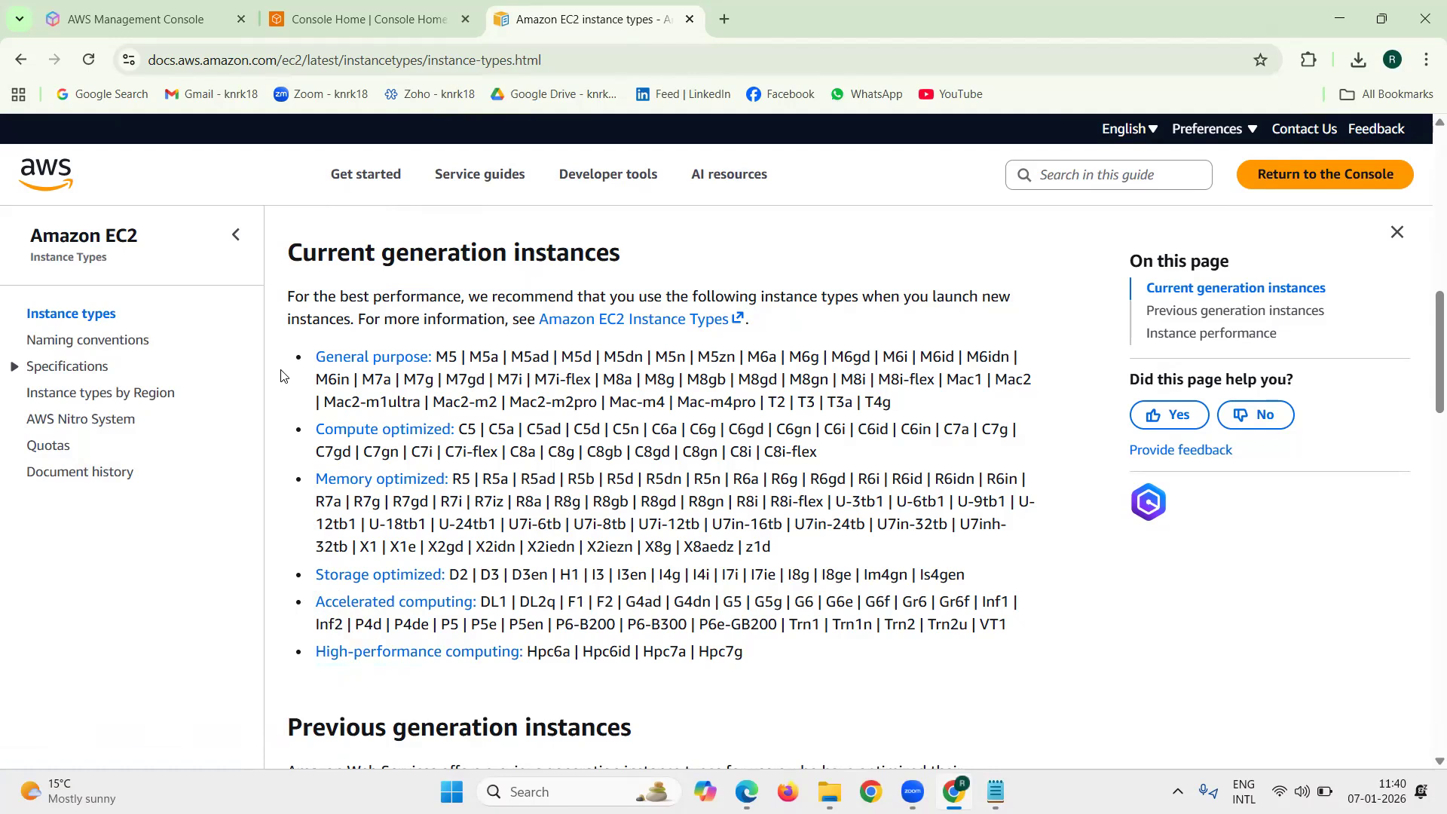
Open EC2 from the Compute category of all AWS services and start launching an instance
click(334, 23)
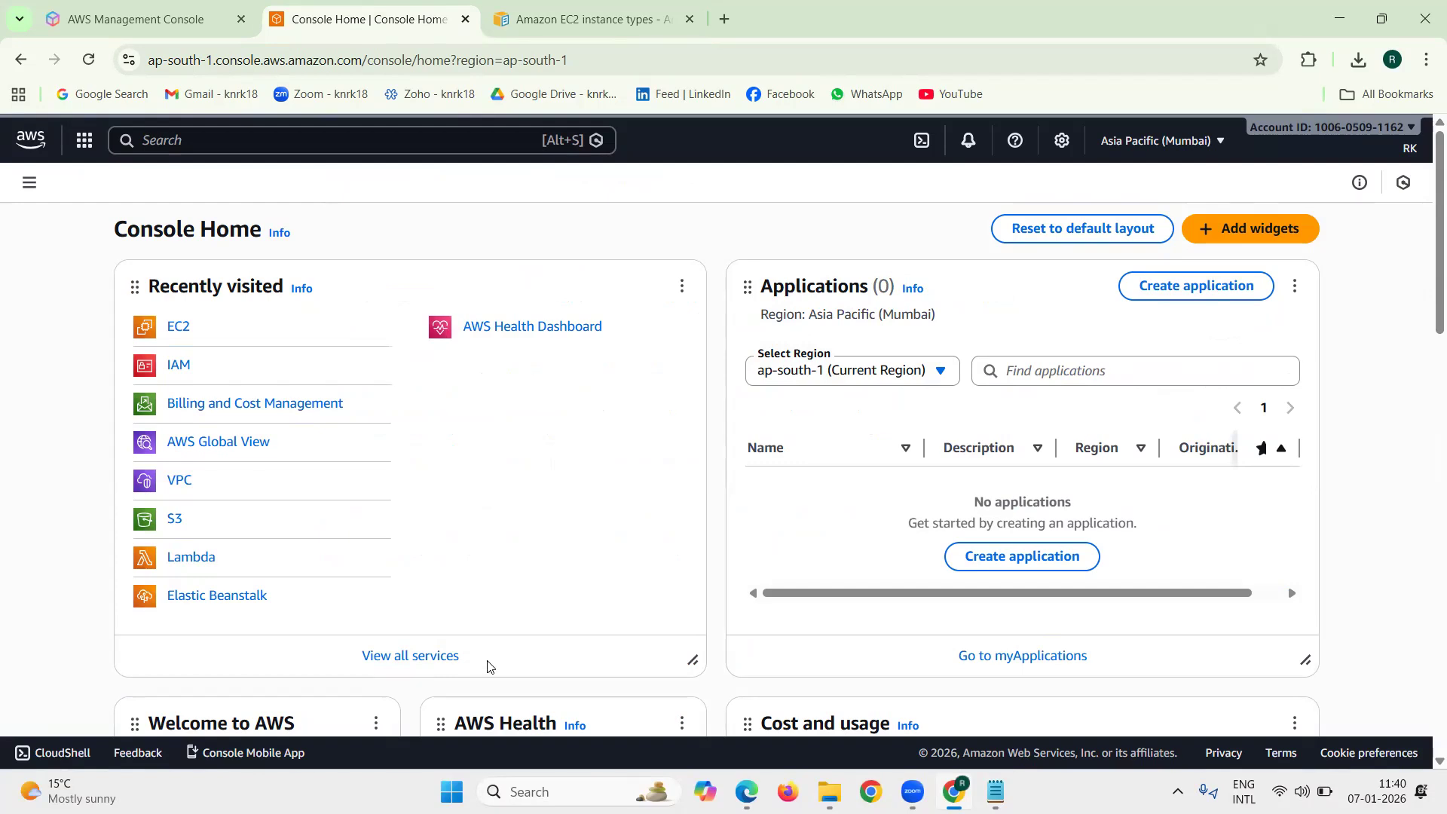
drag(487, 666, 363, 660)
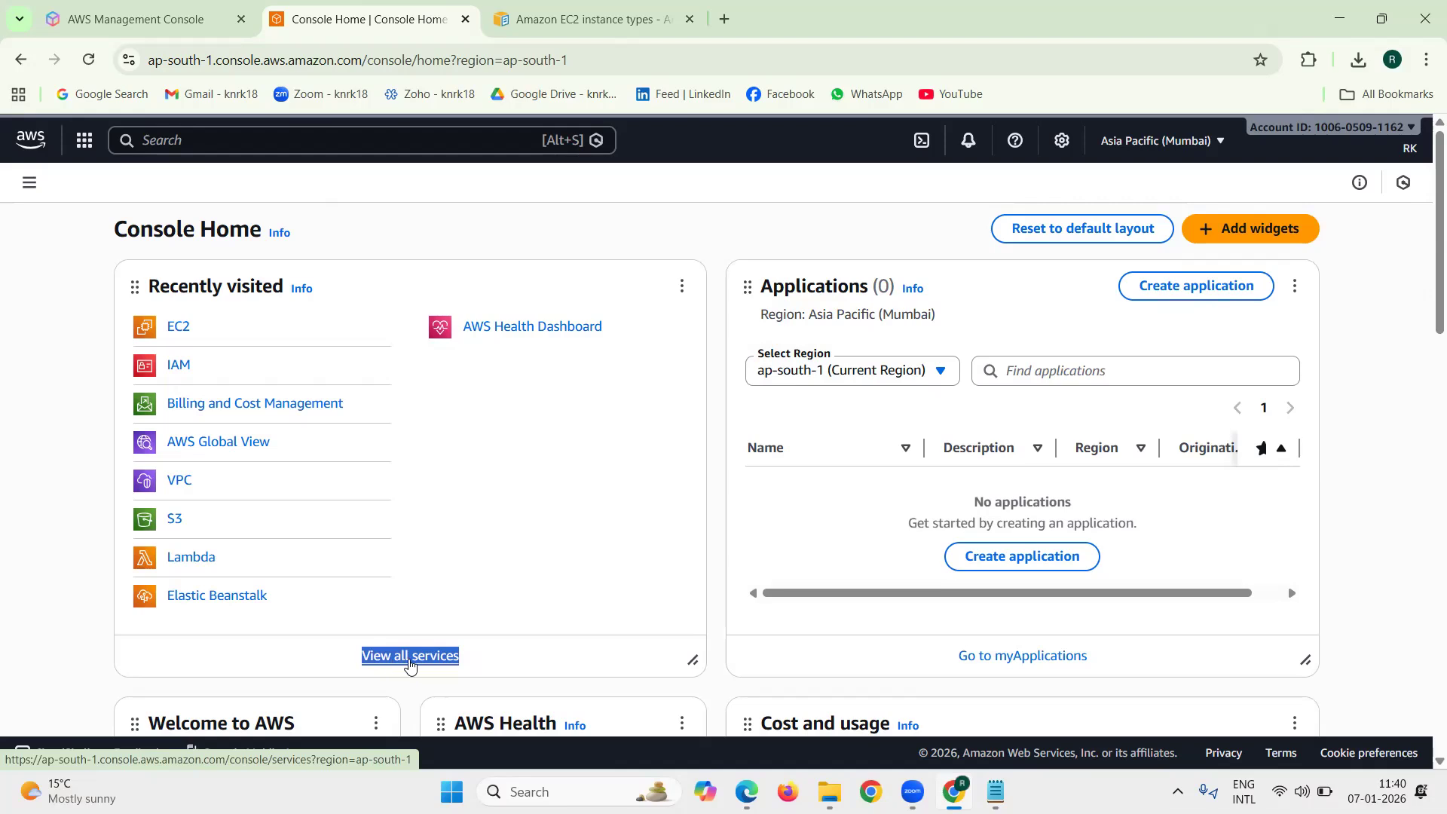
click(406, 662)
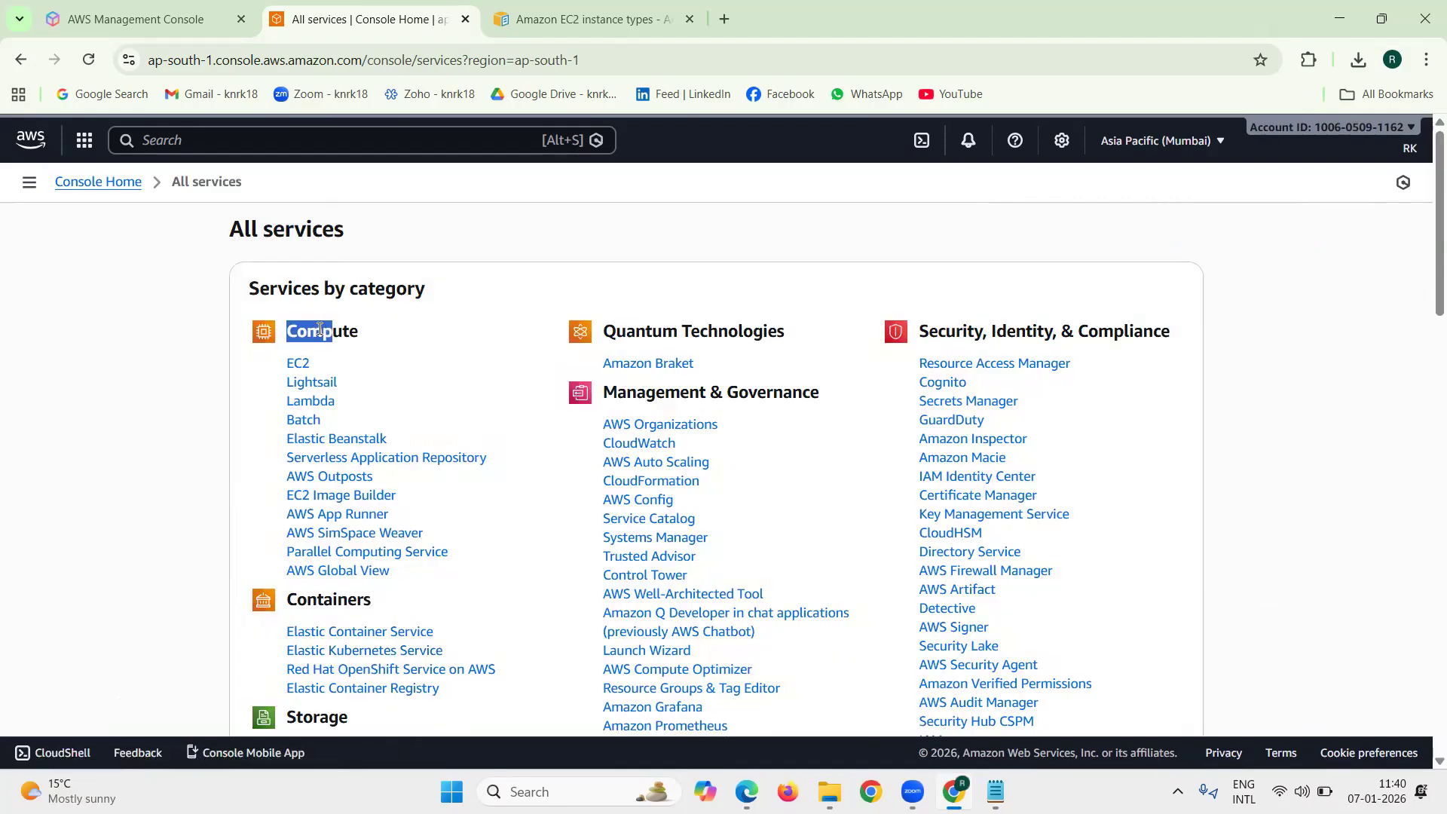
click(297, 363)
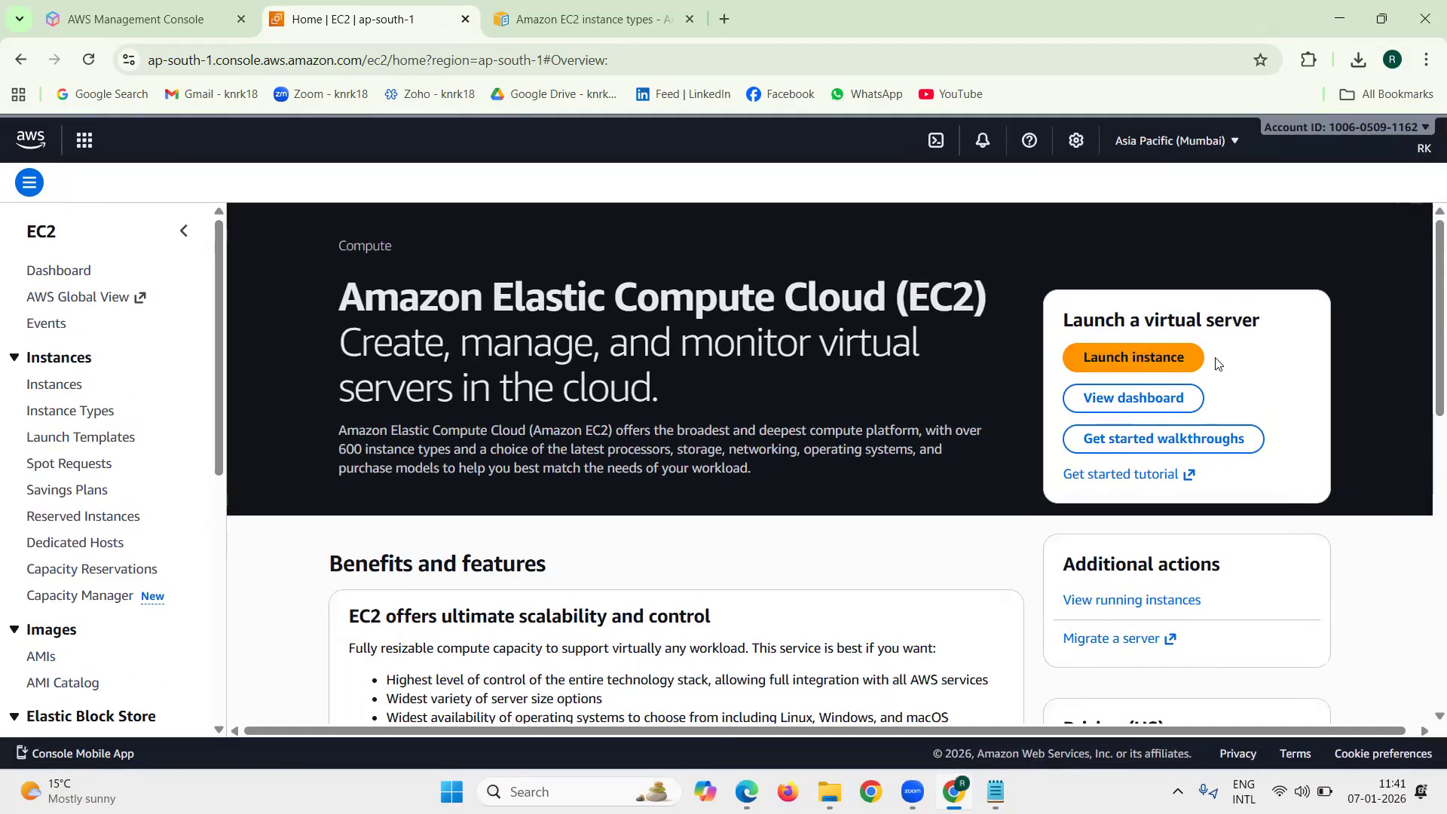
drag(1215, 364, 1091, 361)
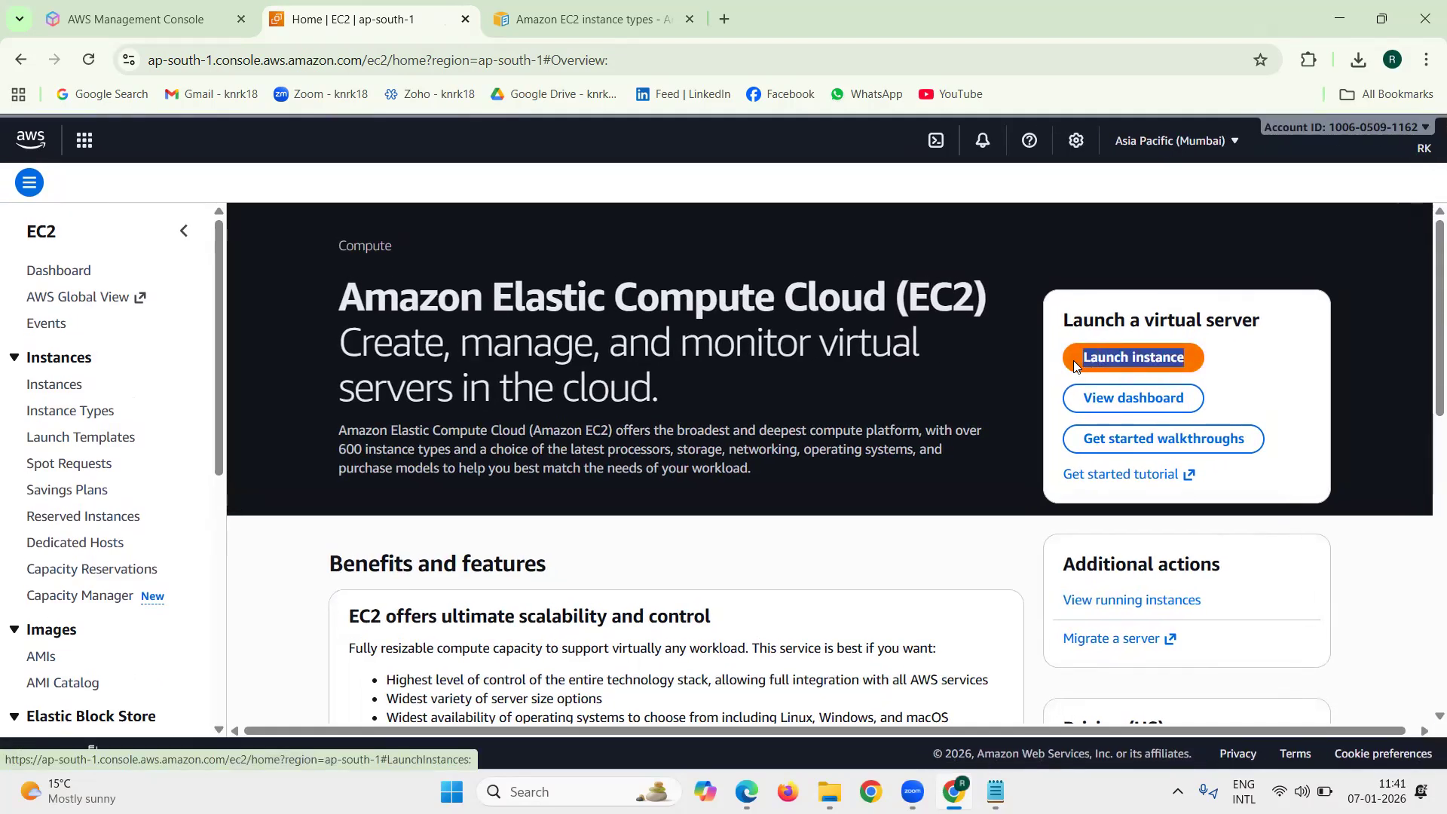
click(1119, 364)
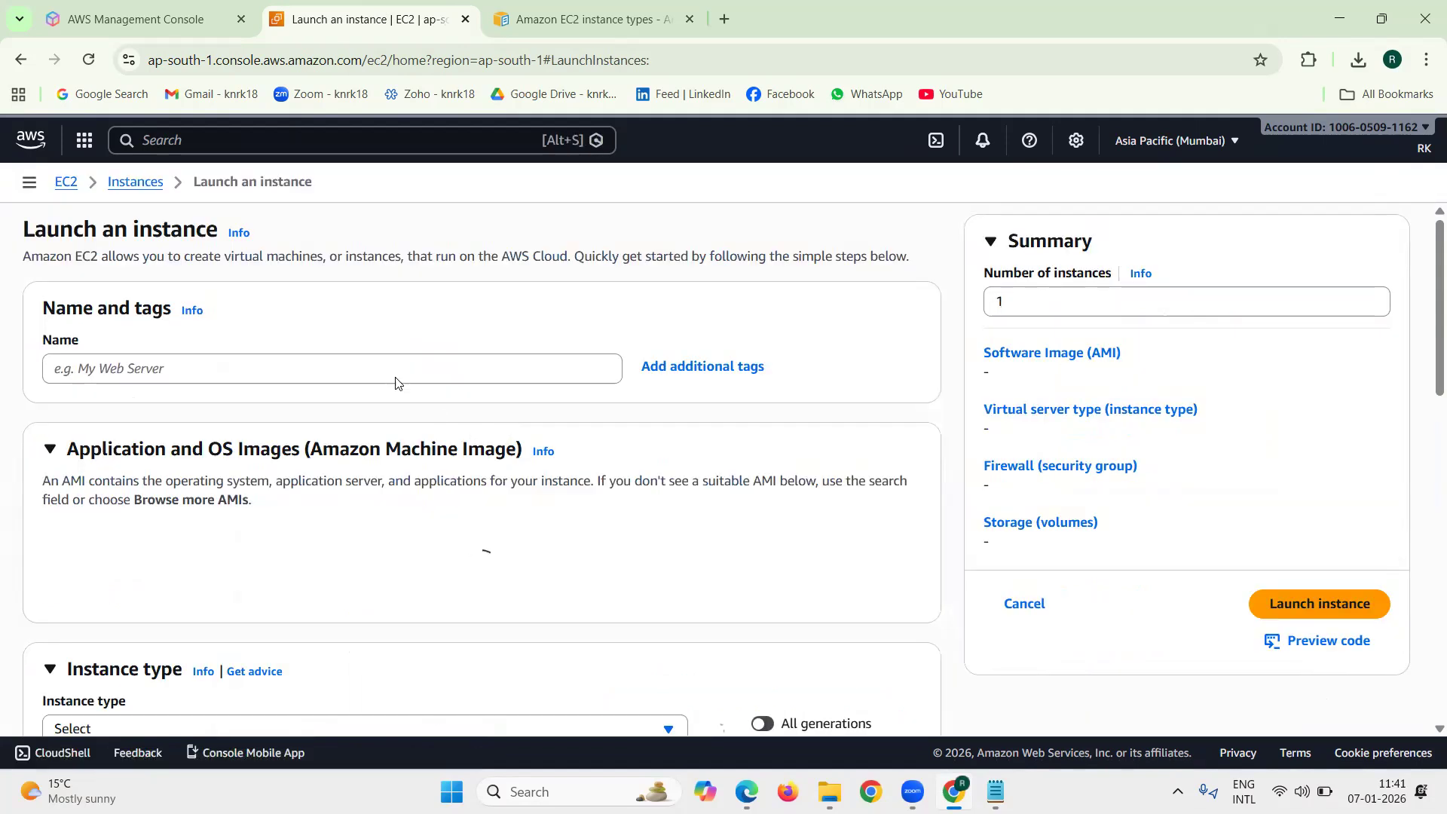
Name the new instance ec2-windows-1
click(362, 449)
text(ec2-)
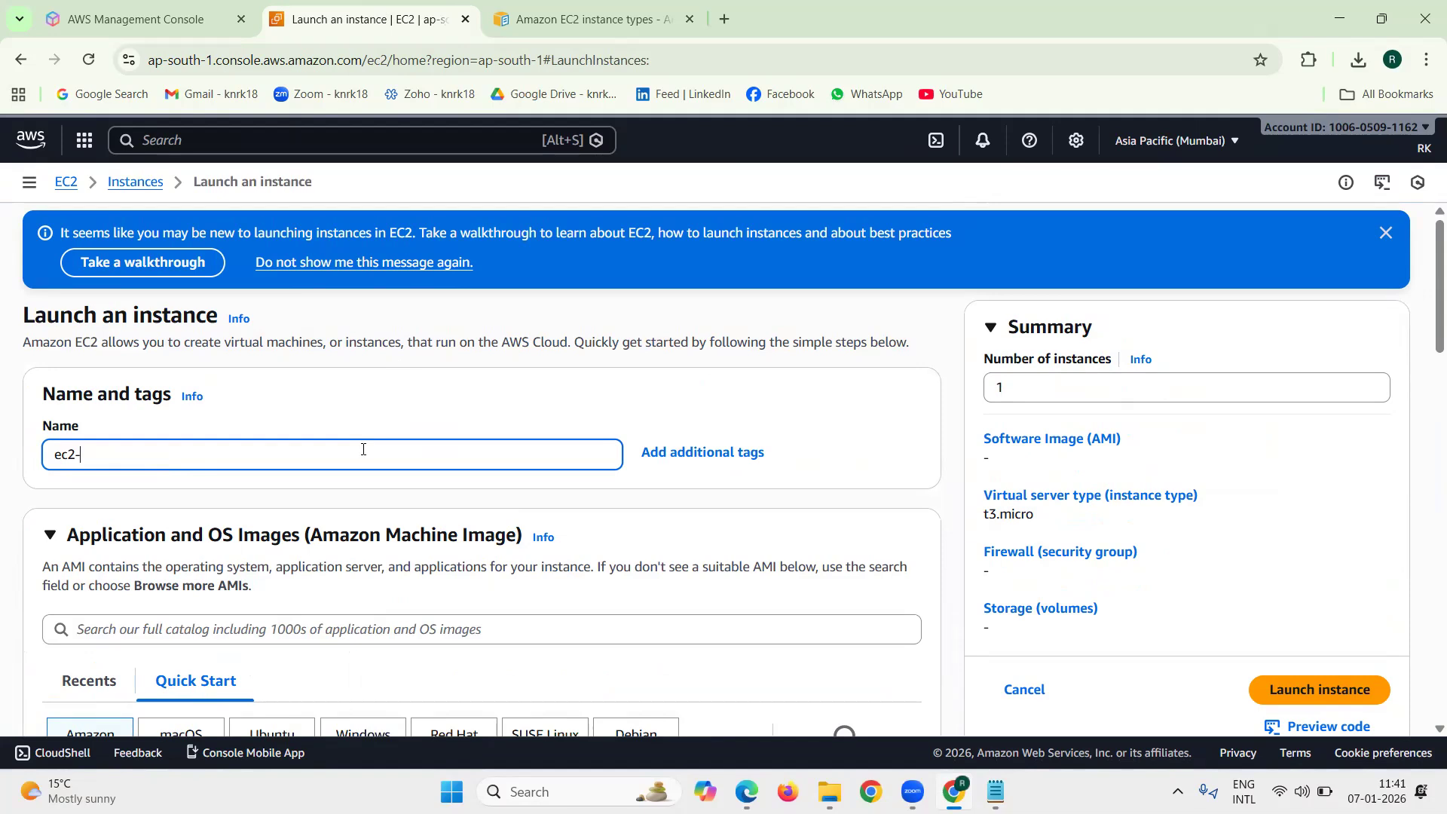
text(windows-1)
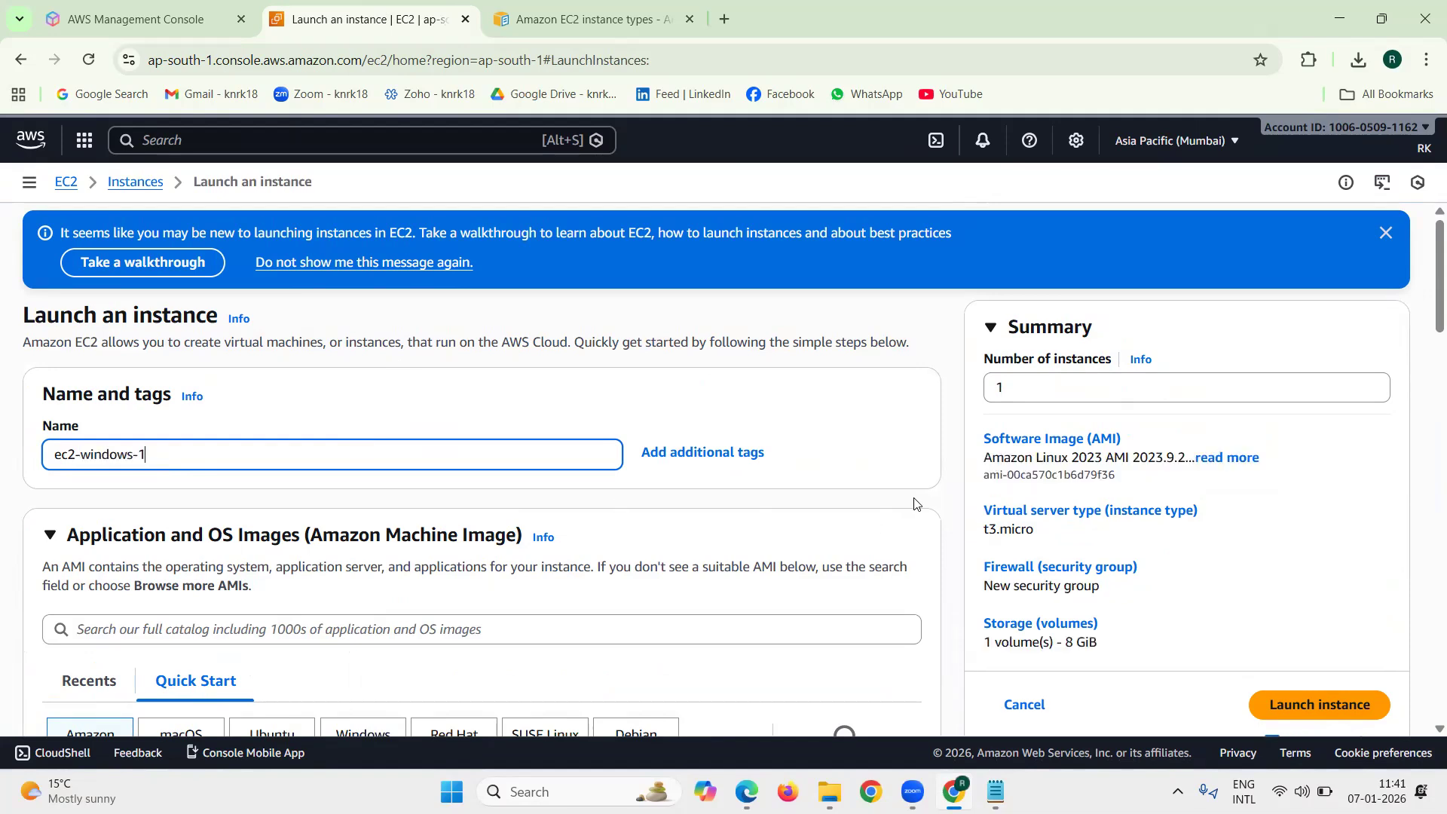
Choose Windows as the operating system and select the Microsoft Windows Server 2016 Base machine image
scroll(914, 504, down, 5)
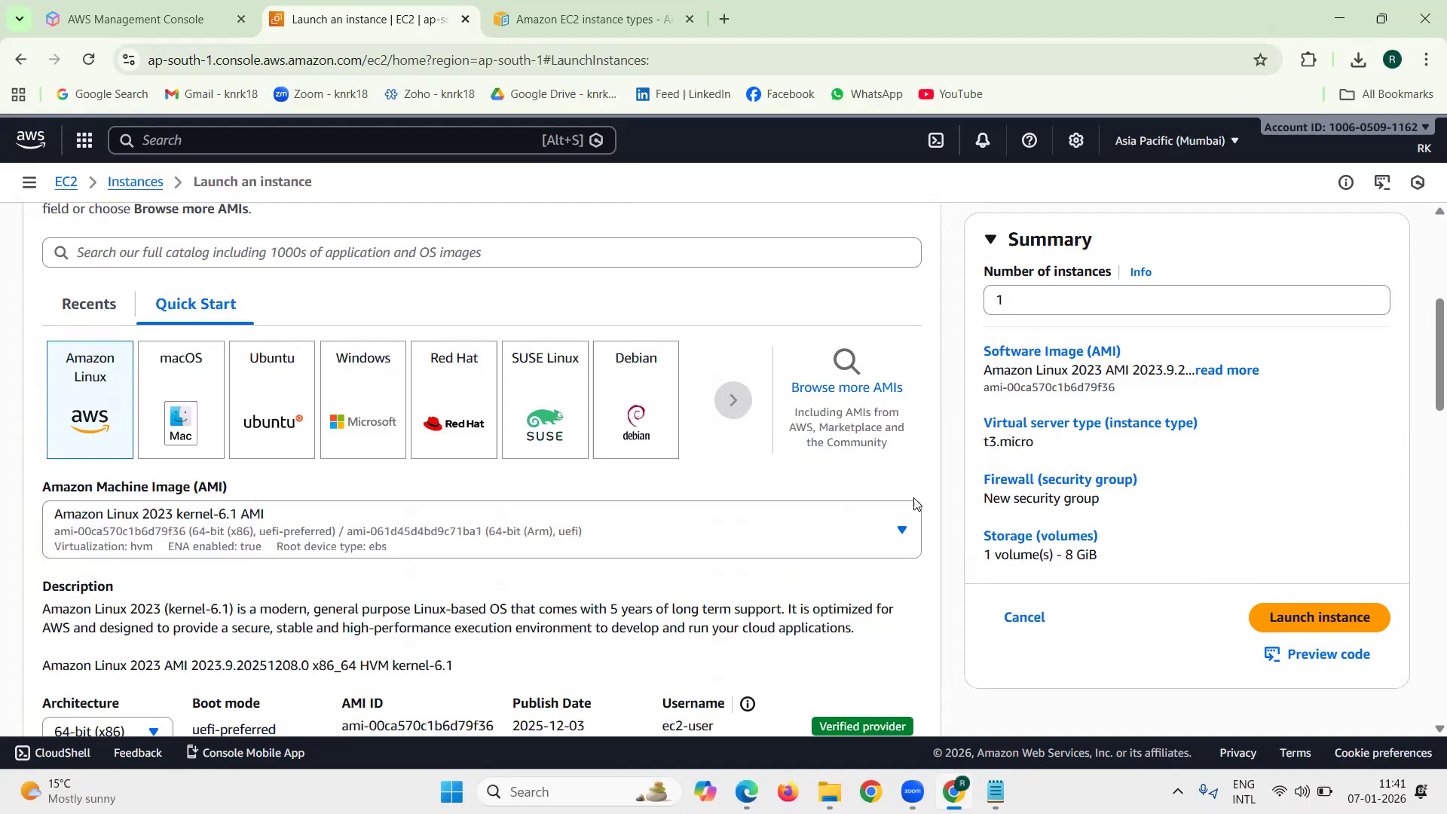
click(367, 430)
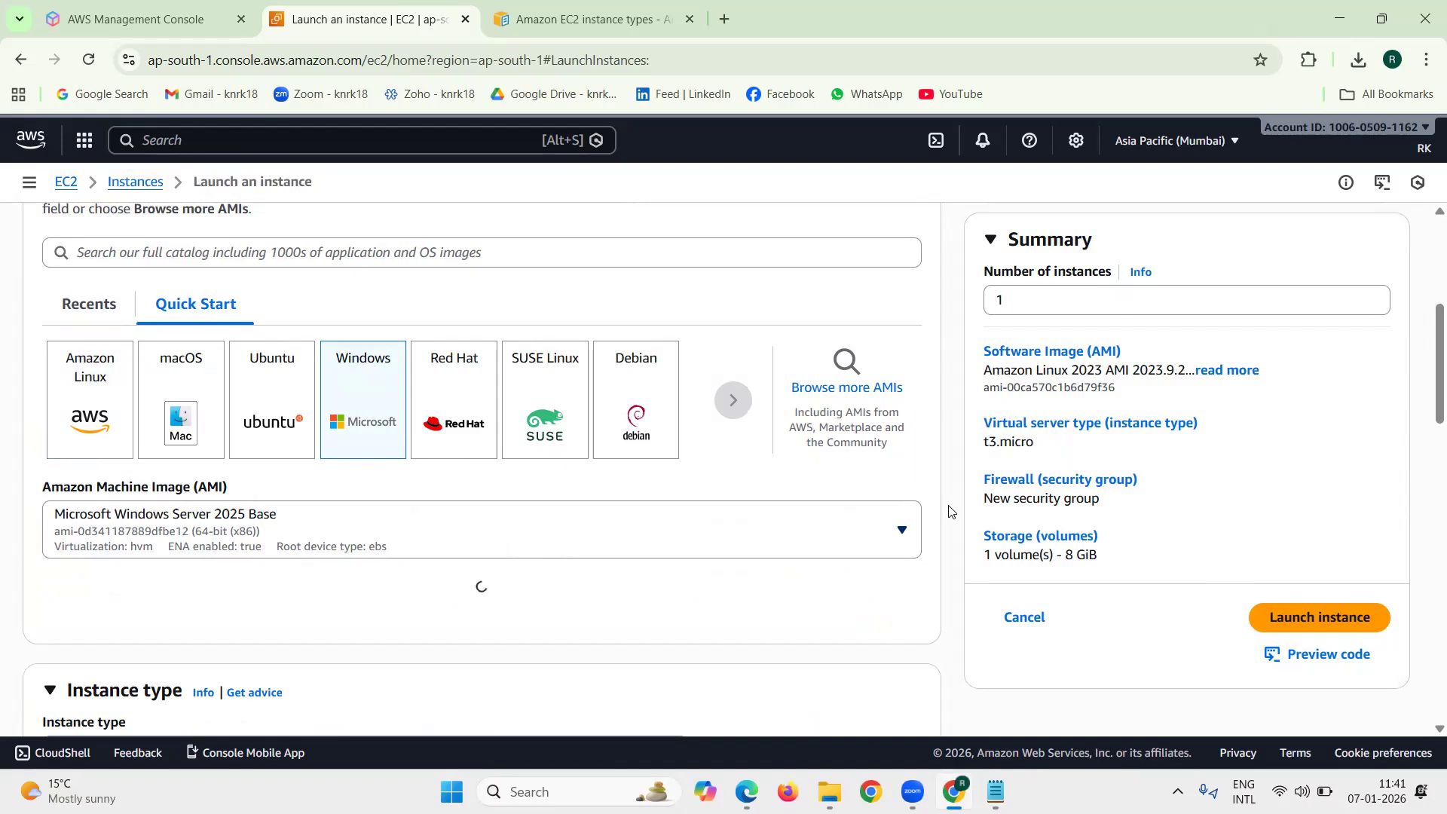
scroll(950, 512, down, 1)
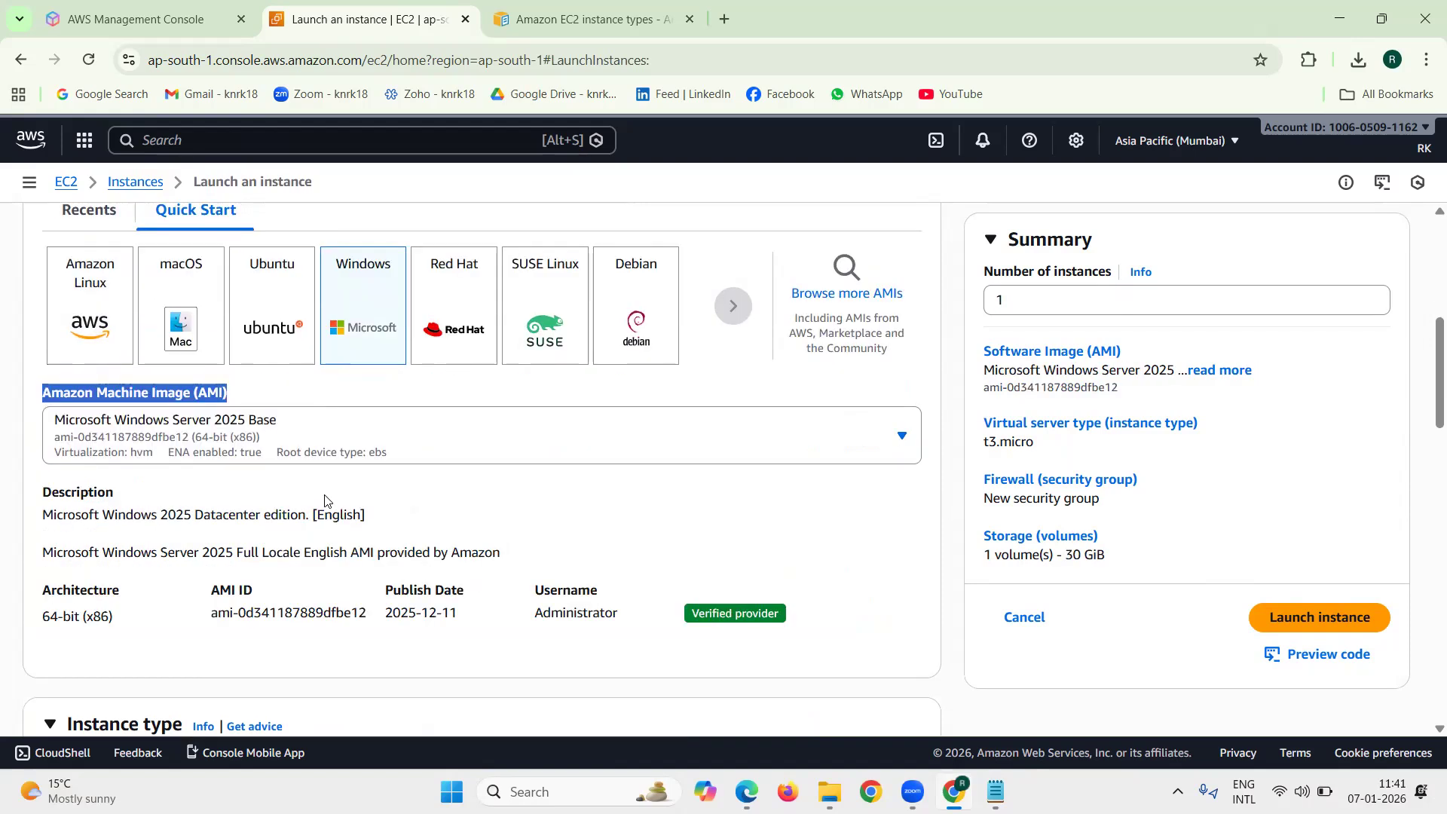
scroll(557, 451, down, 1)
click(539, 355)
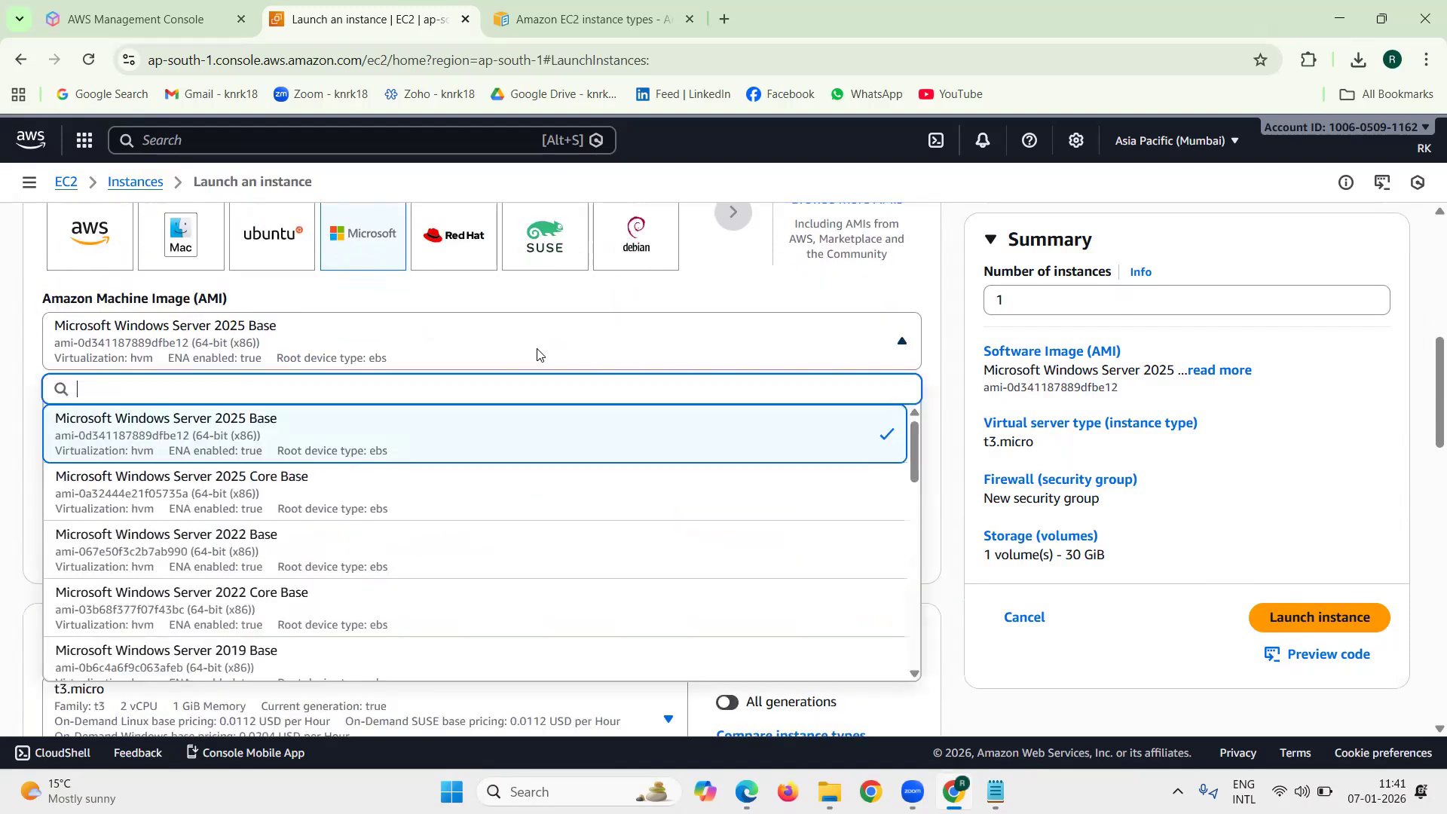
scroll(392, 546, down, 2)
scroll(393, 545, down, 1)
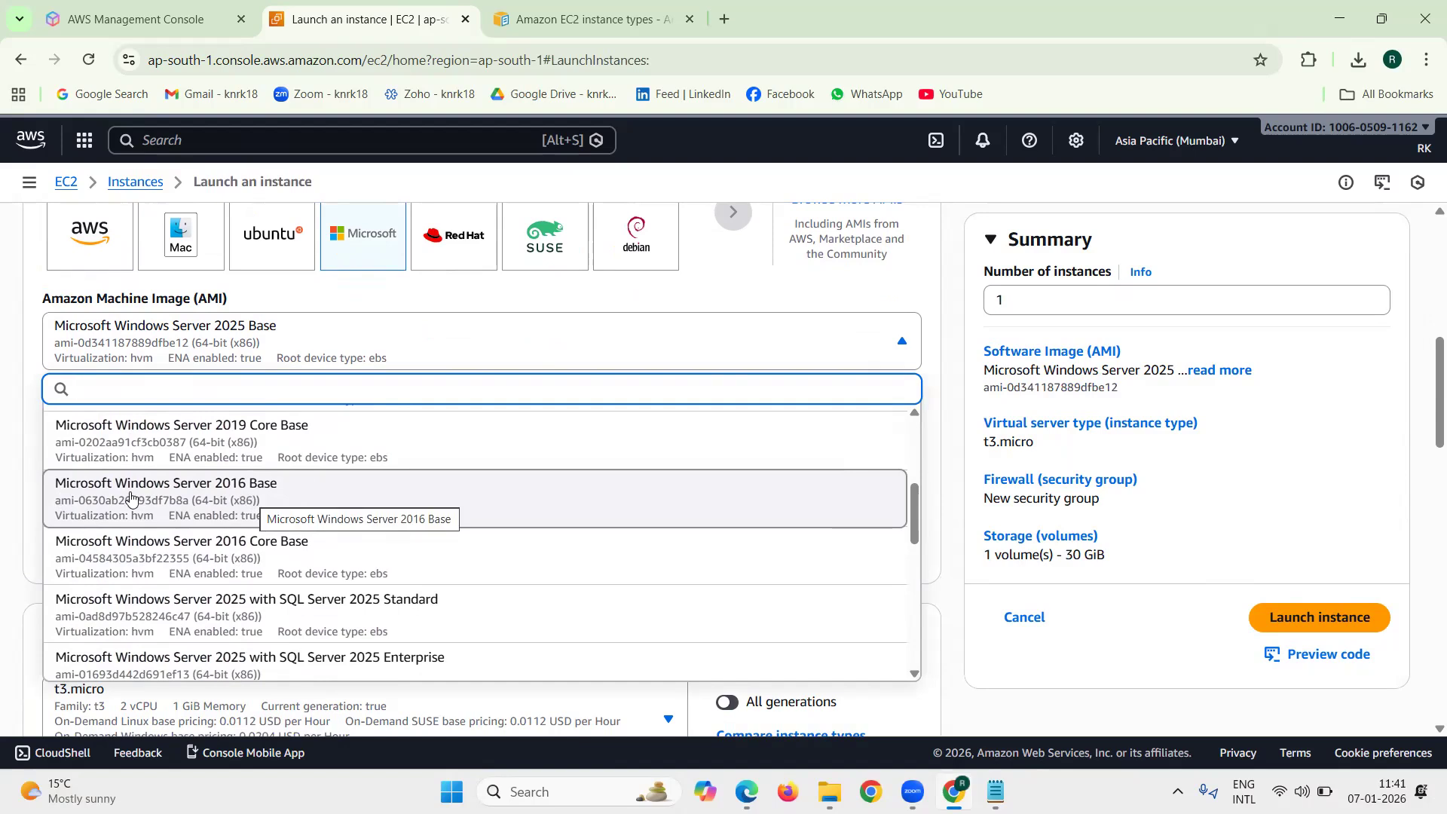
click(220, 499)
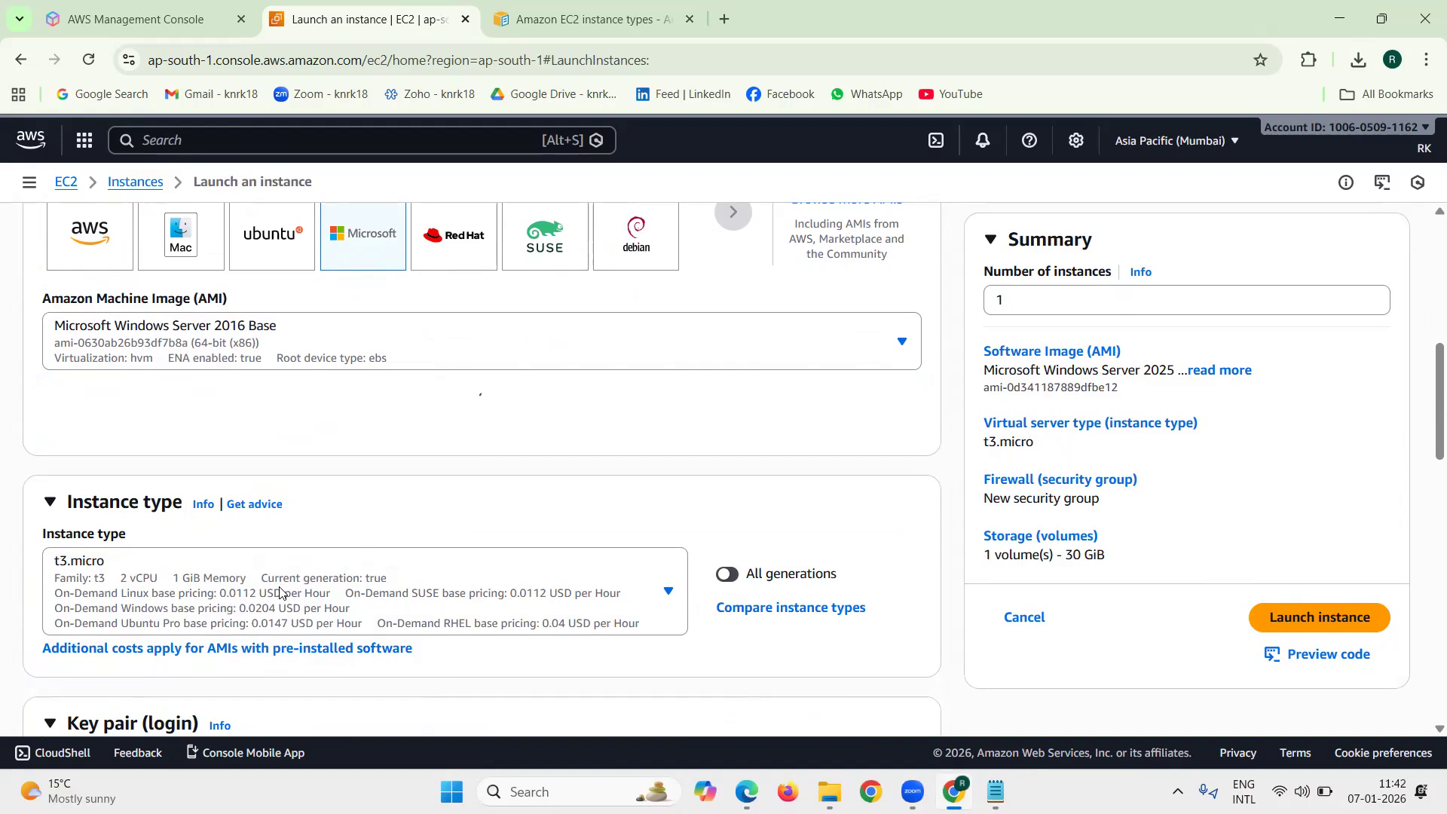
Set the instance type to t2.micro
scroll(282, 593, down, 1)
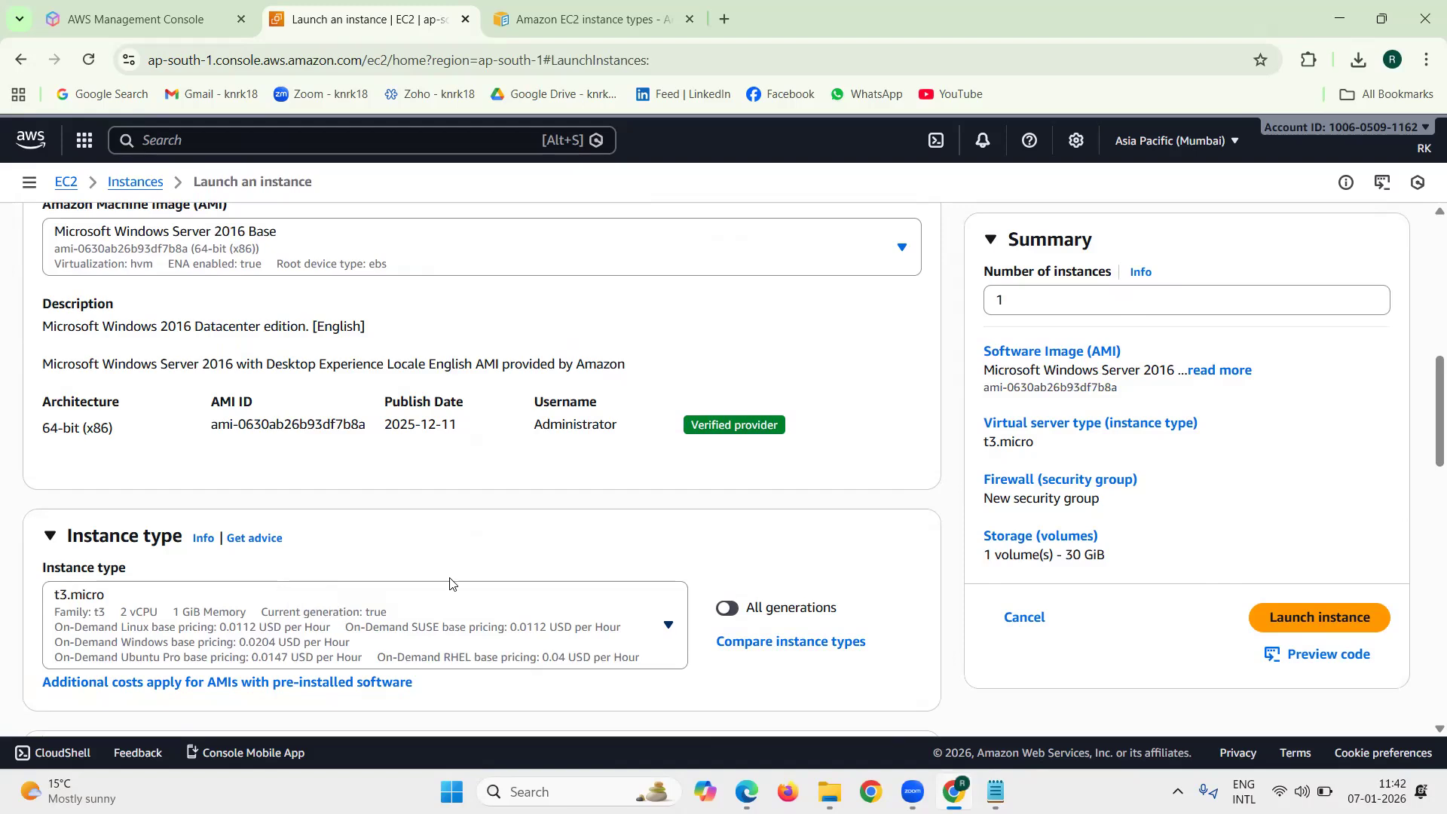
scroll(652, 504, down, 3)
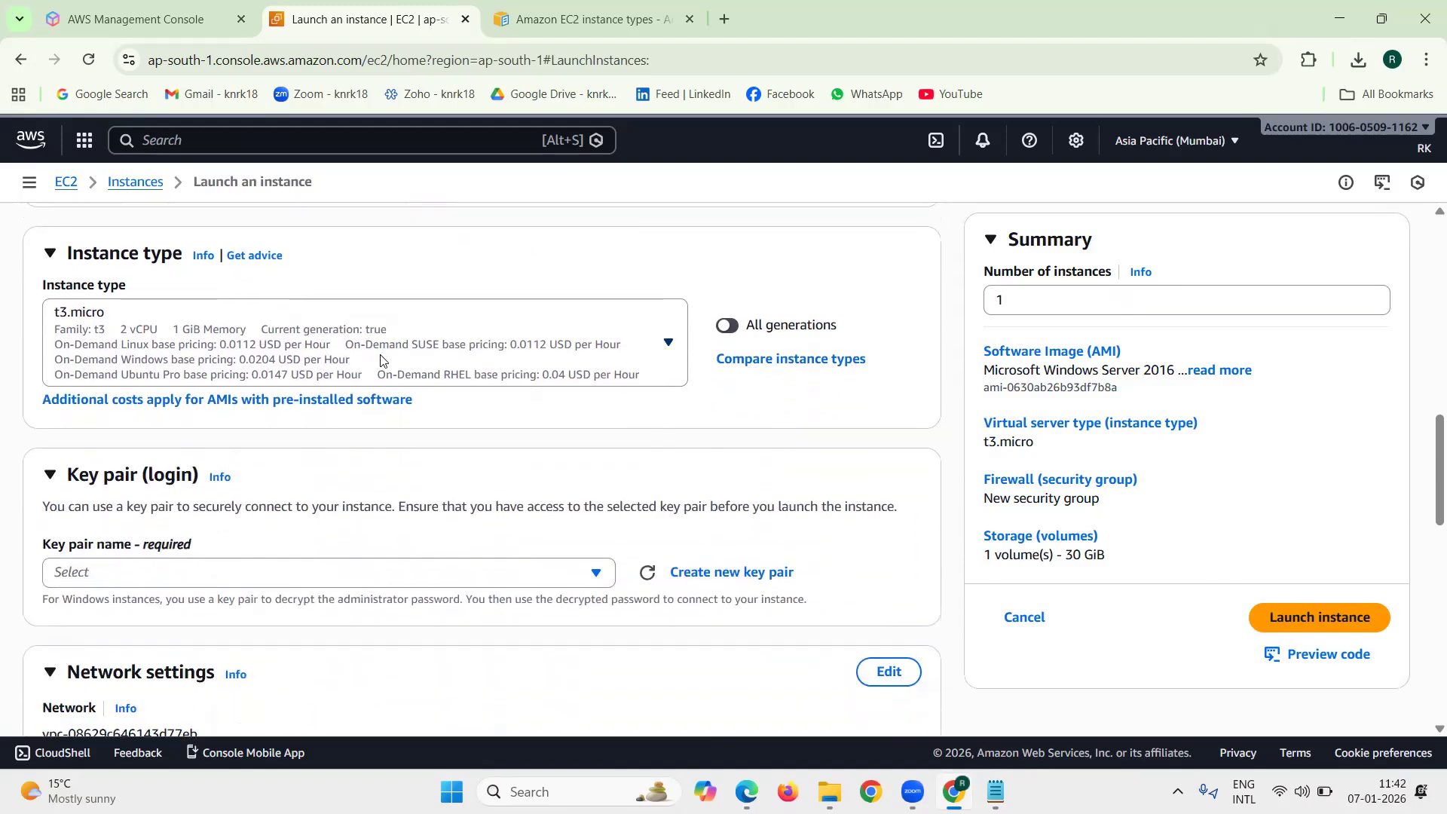
click(380, 360)
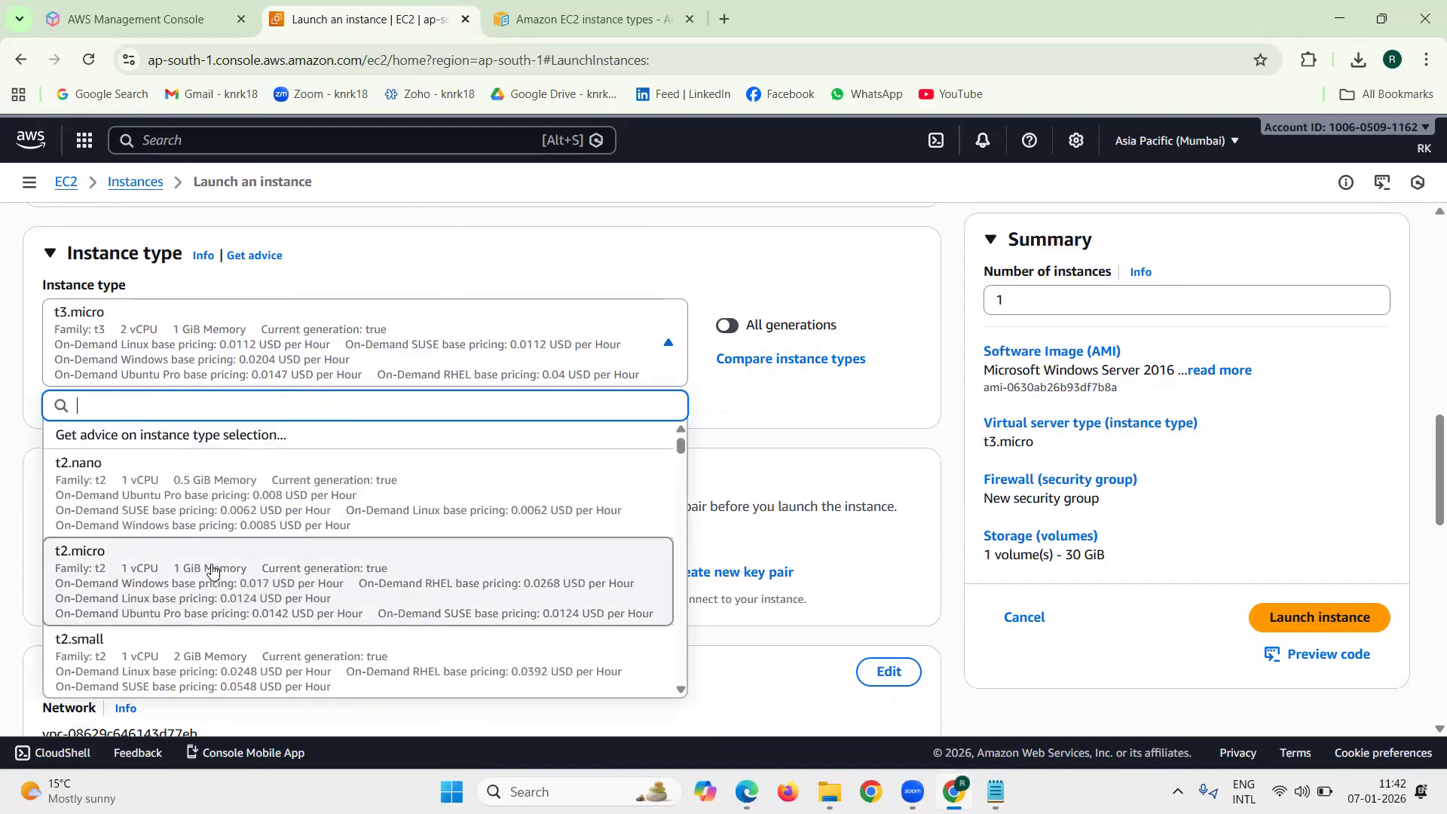
click(212, 570)
Look through the existing key pairs offered for the instance login and the option to create a new one
scroll(855, 437, down, 1)
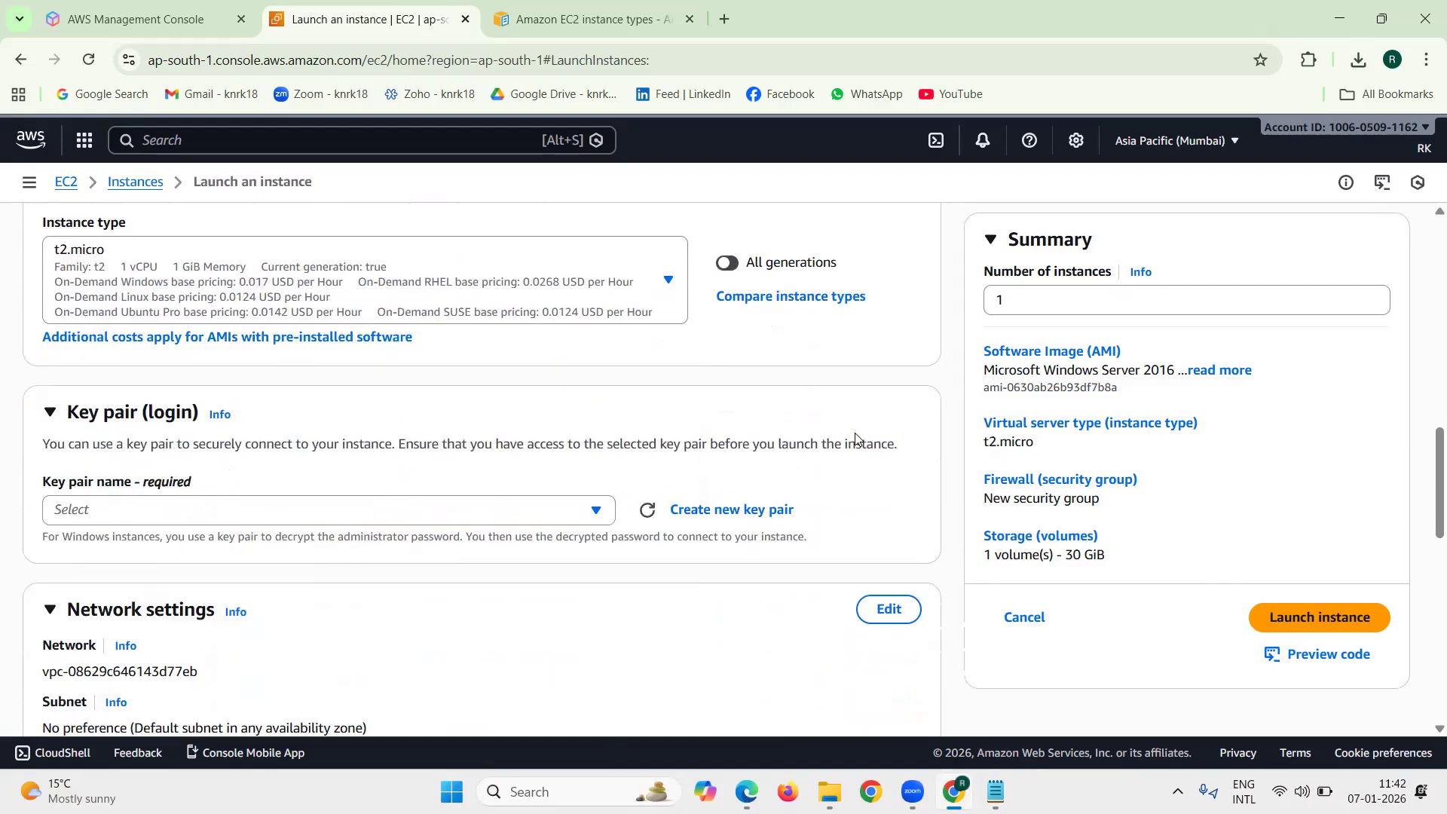
click(295, 482)
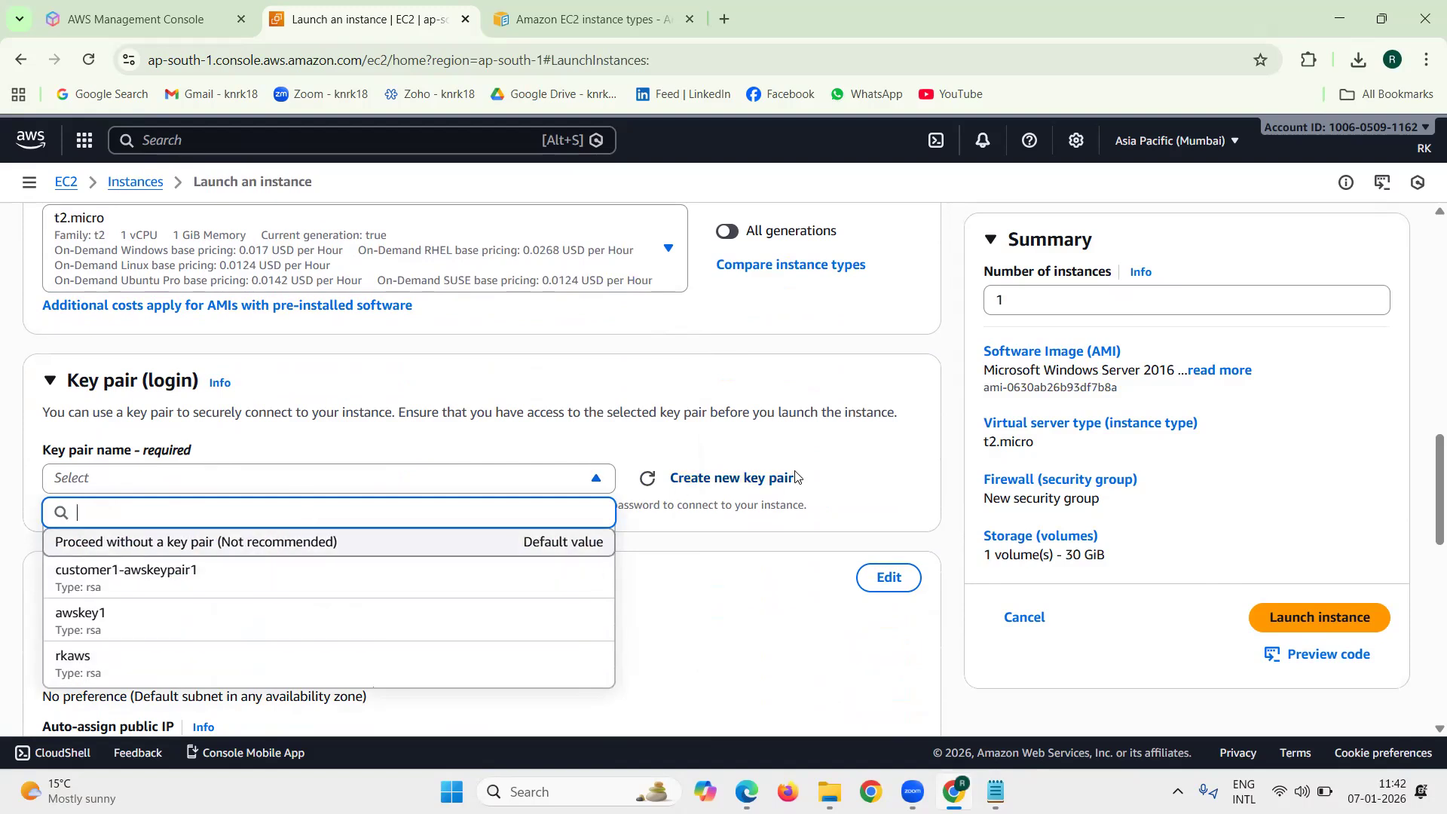
click(854, 467)
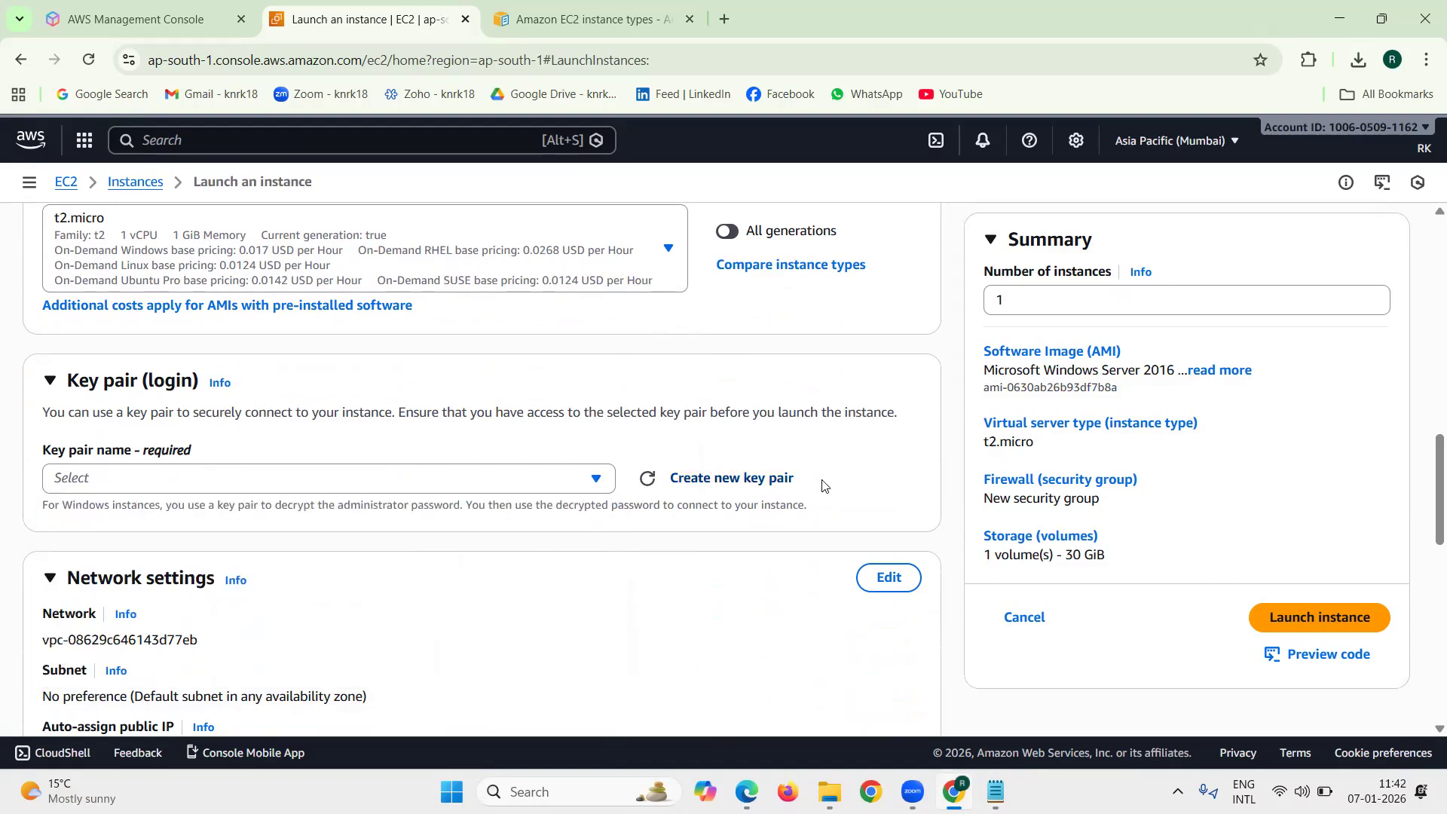
drag(824, 485, 673, 486)
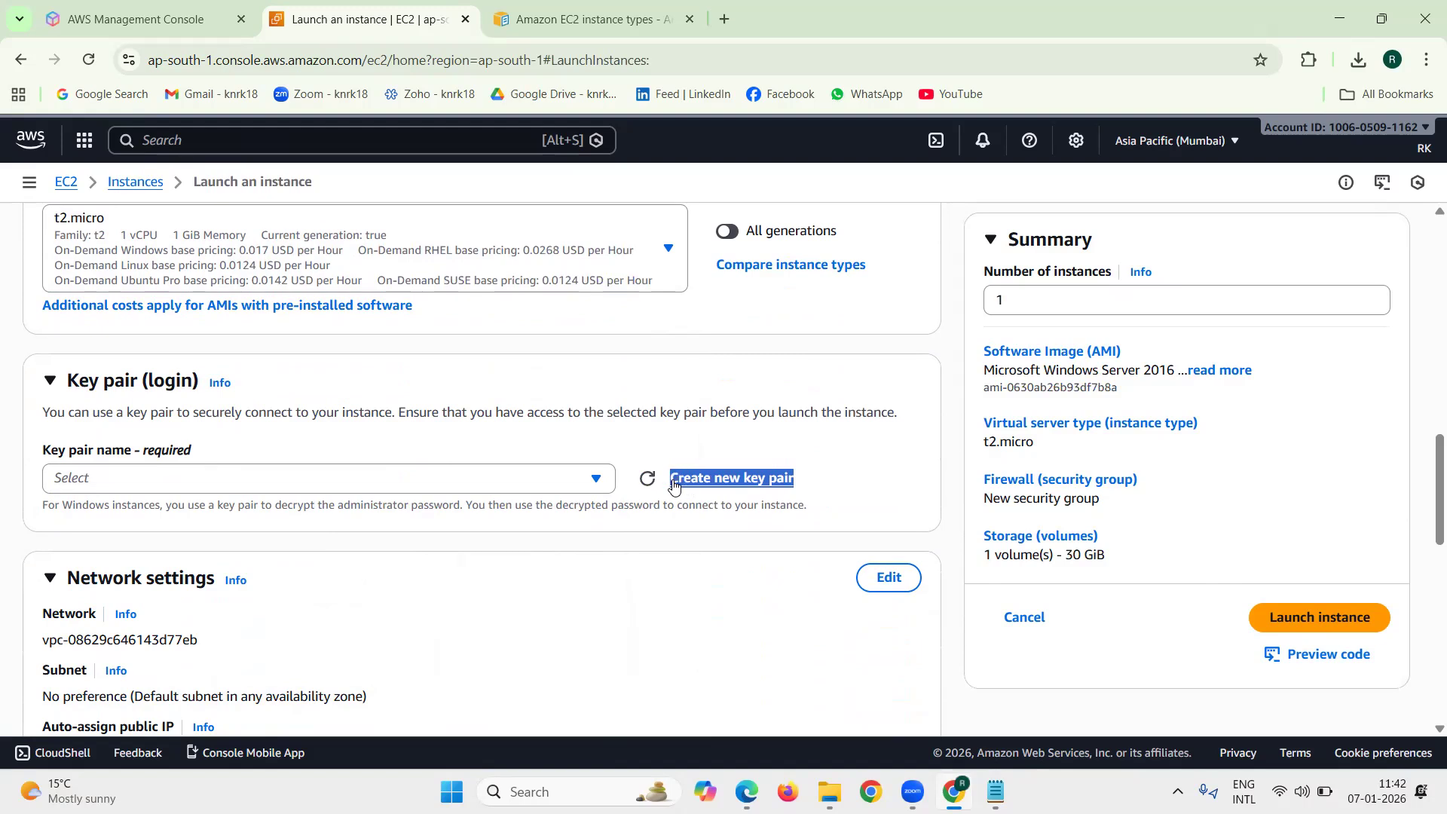
click(842, 488)
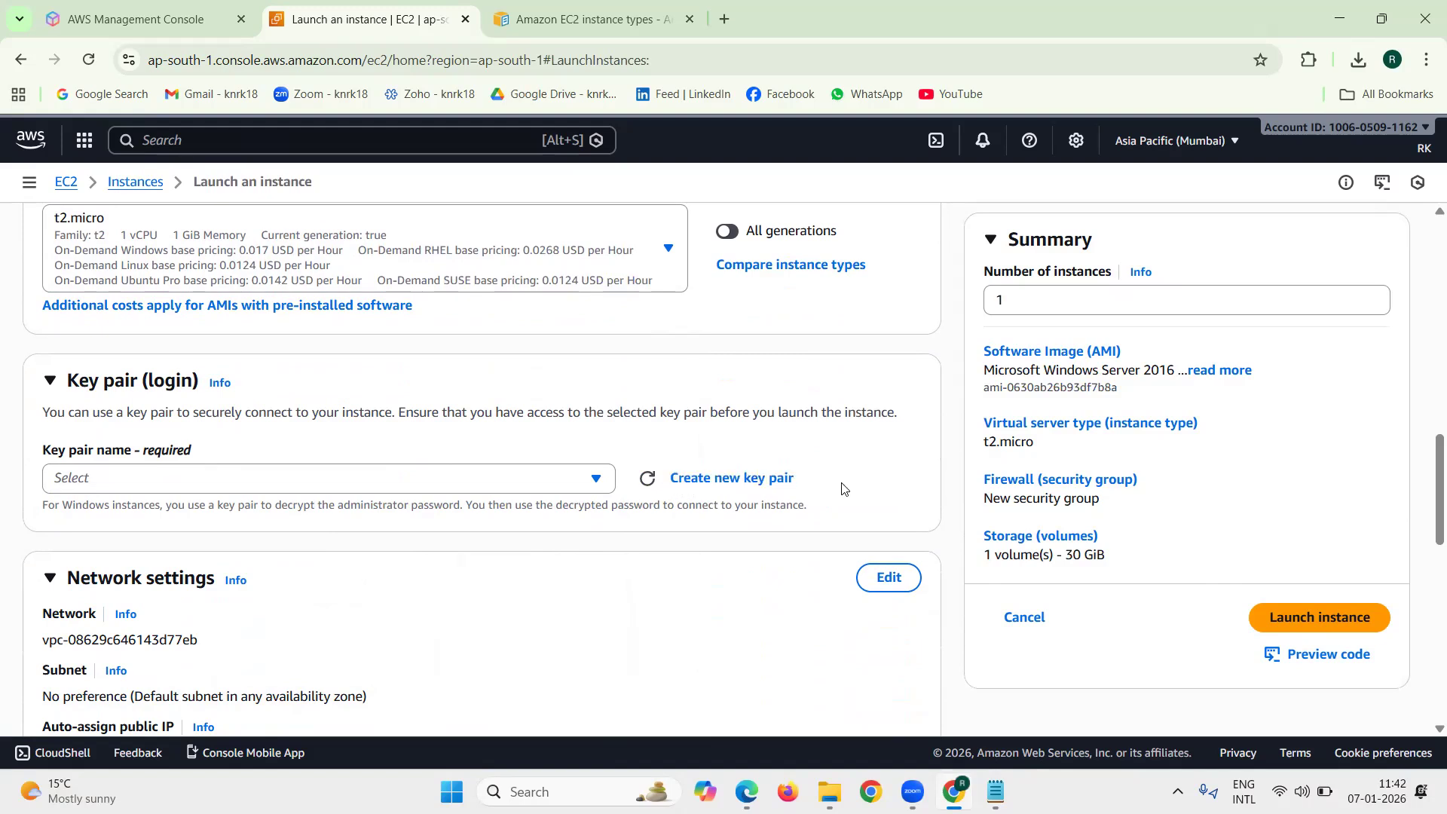
click(598, 490)
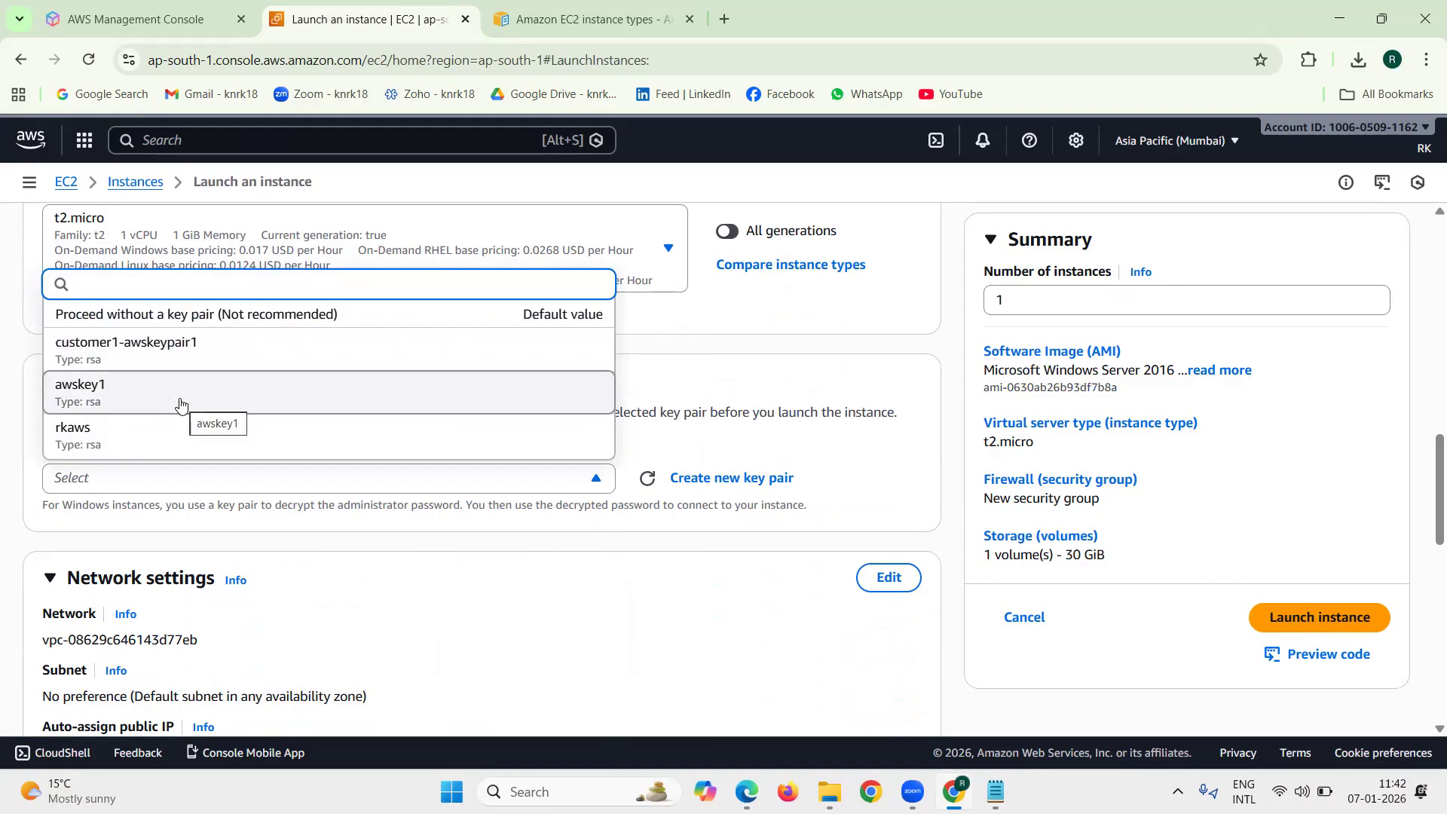
click(827, 427)
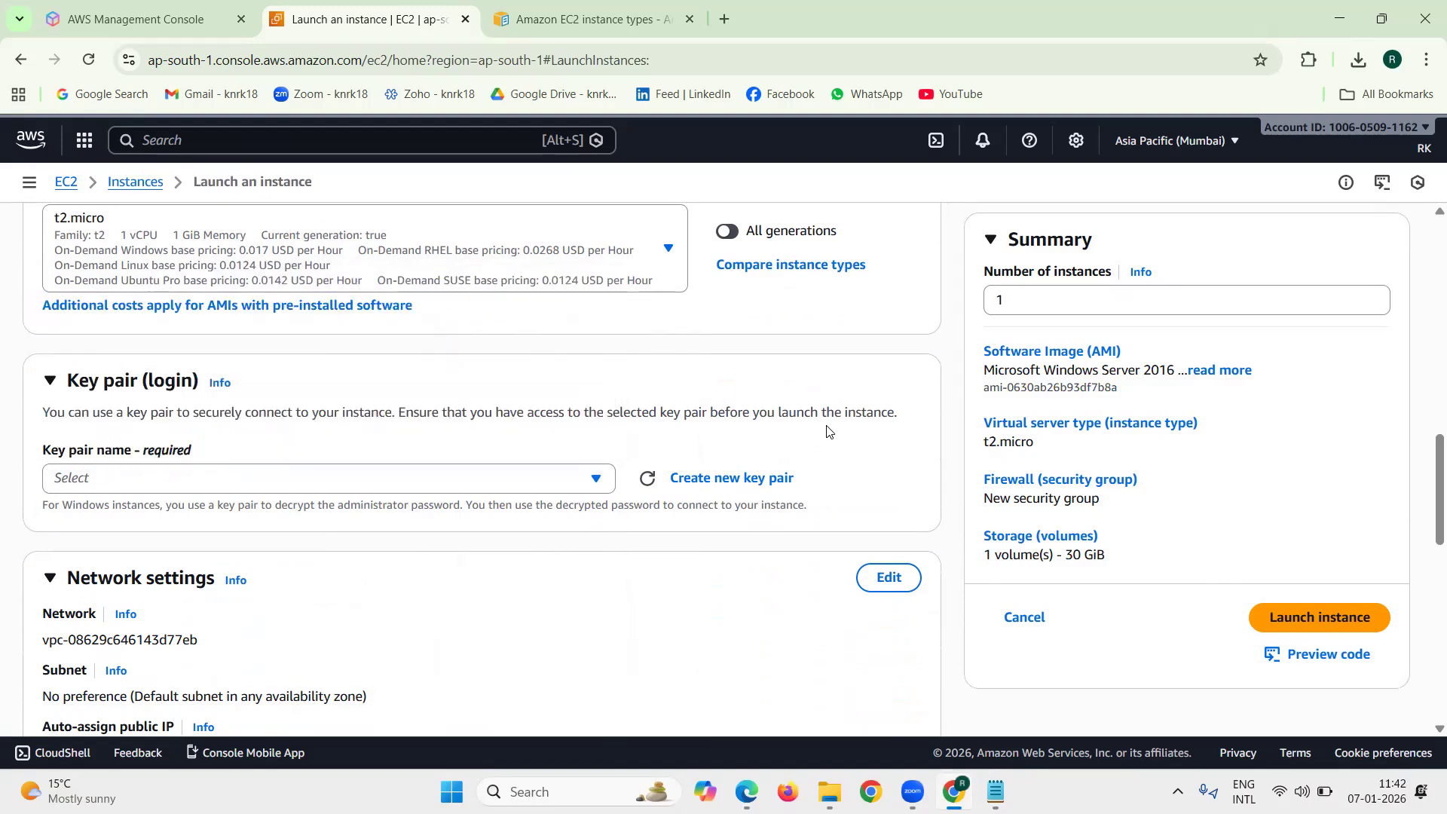
Create an RSA key pair named awskeytest1 in .pem format and check its file in the Downloads folder
click(767, 478)
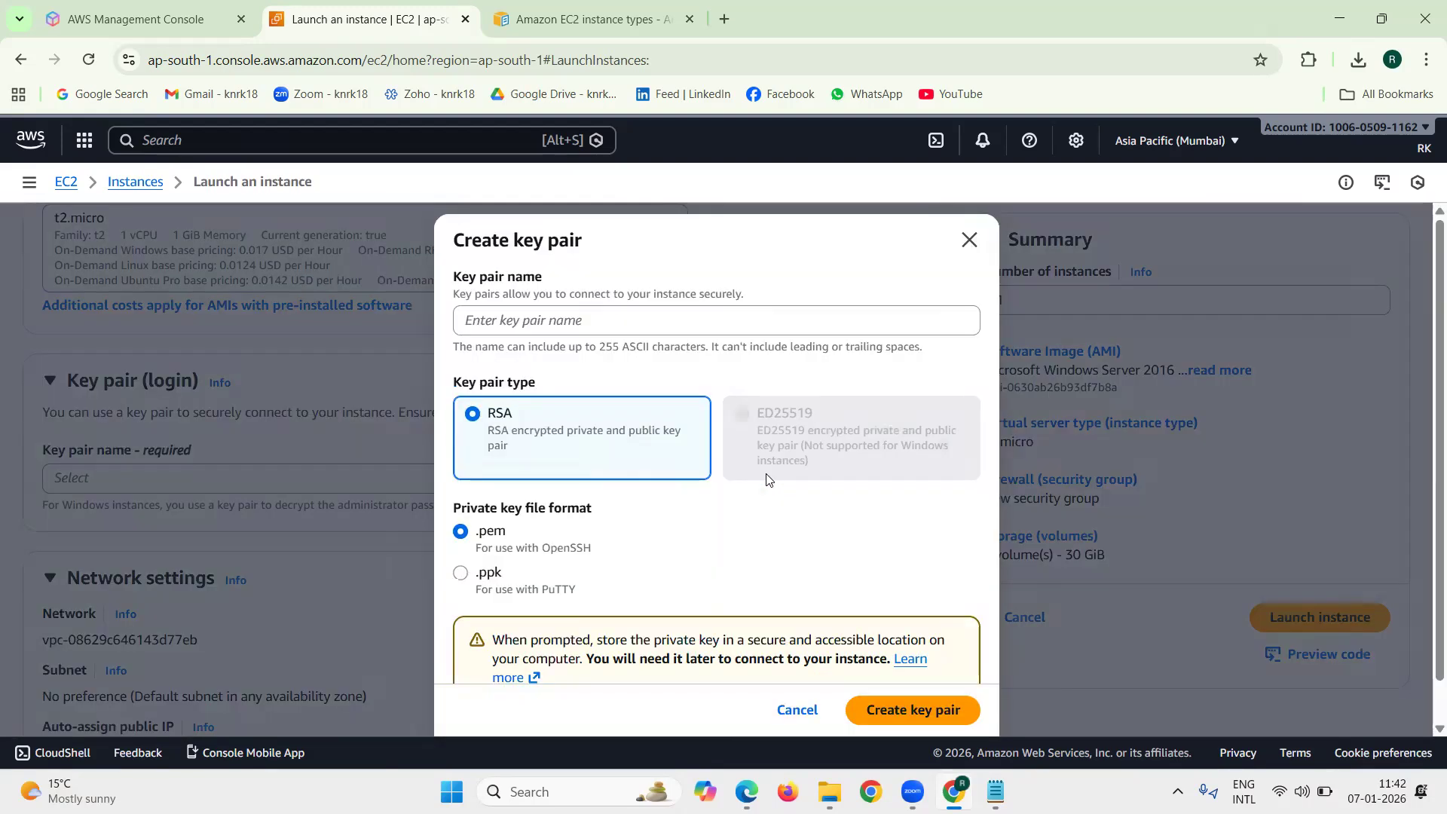
click(548, 321)
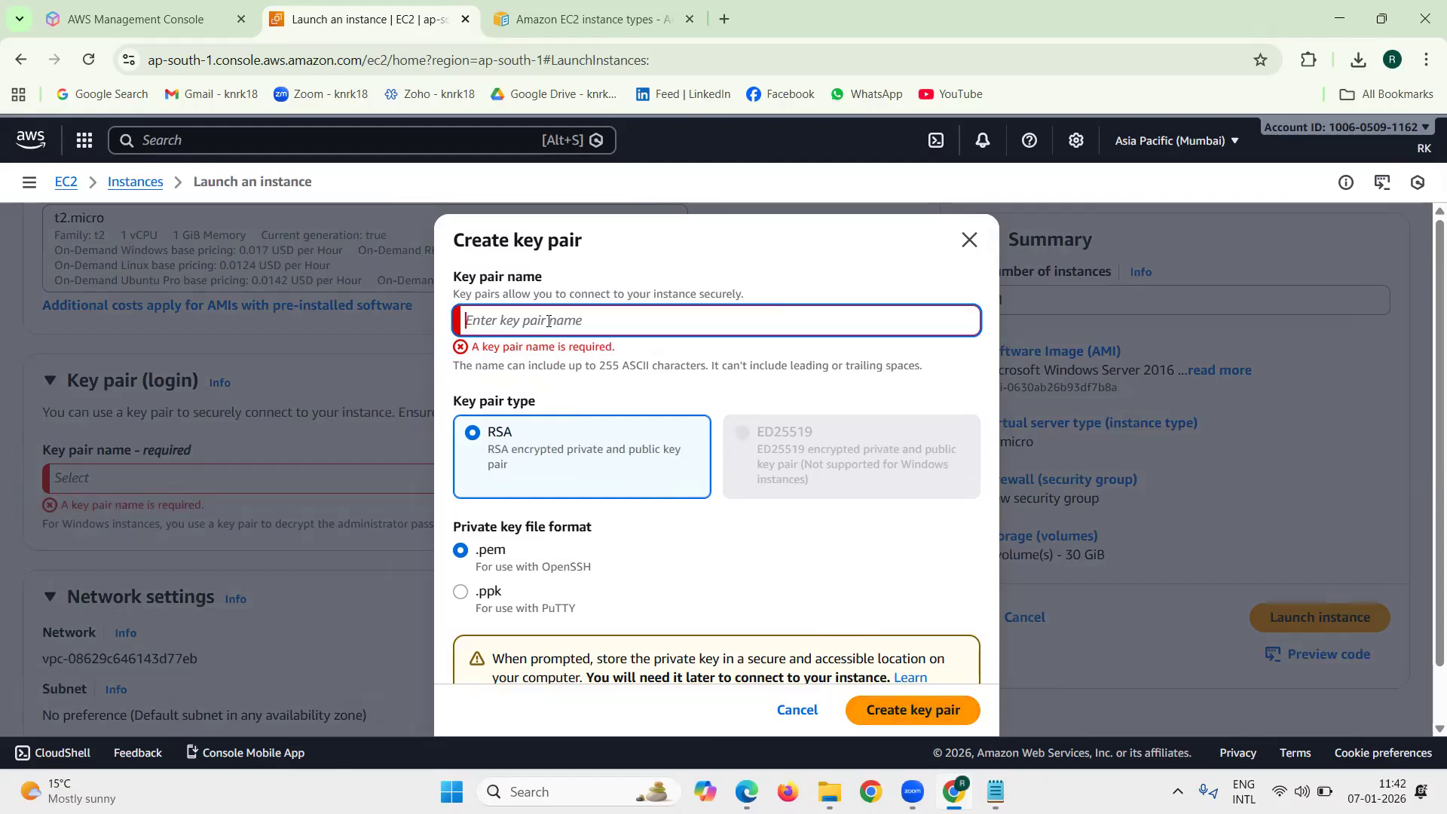
text(awskey)
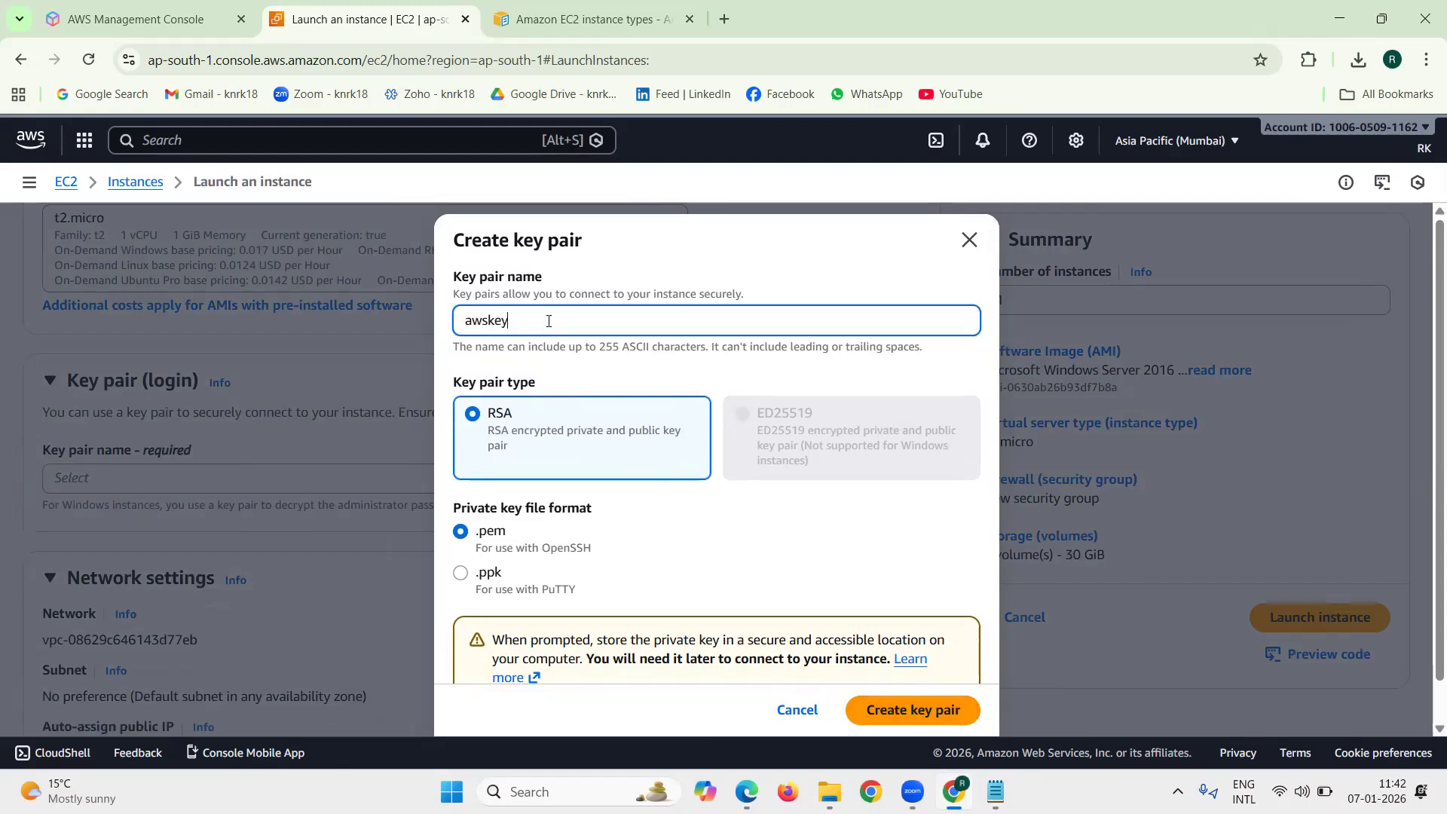
text(test1)
click(932, 707)
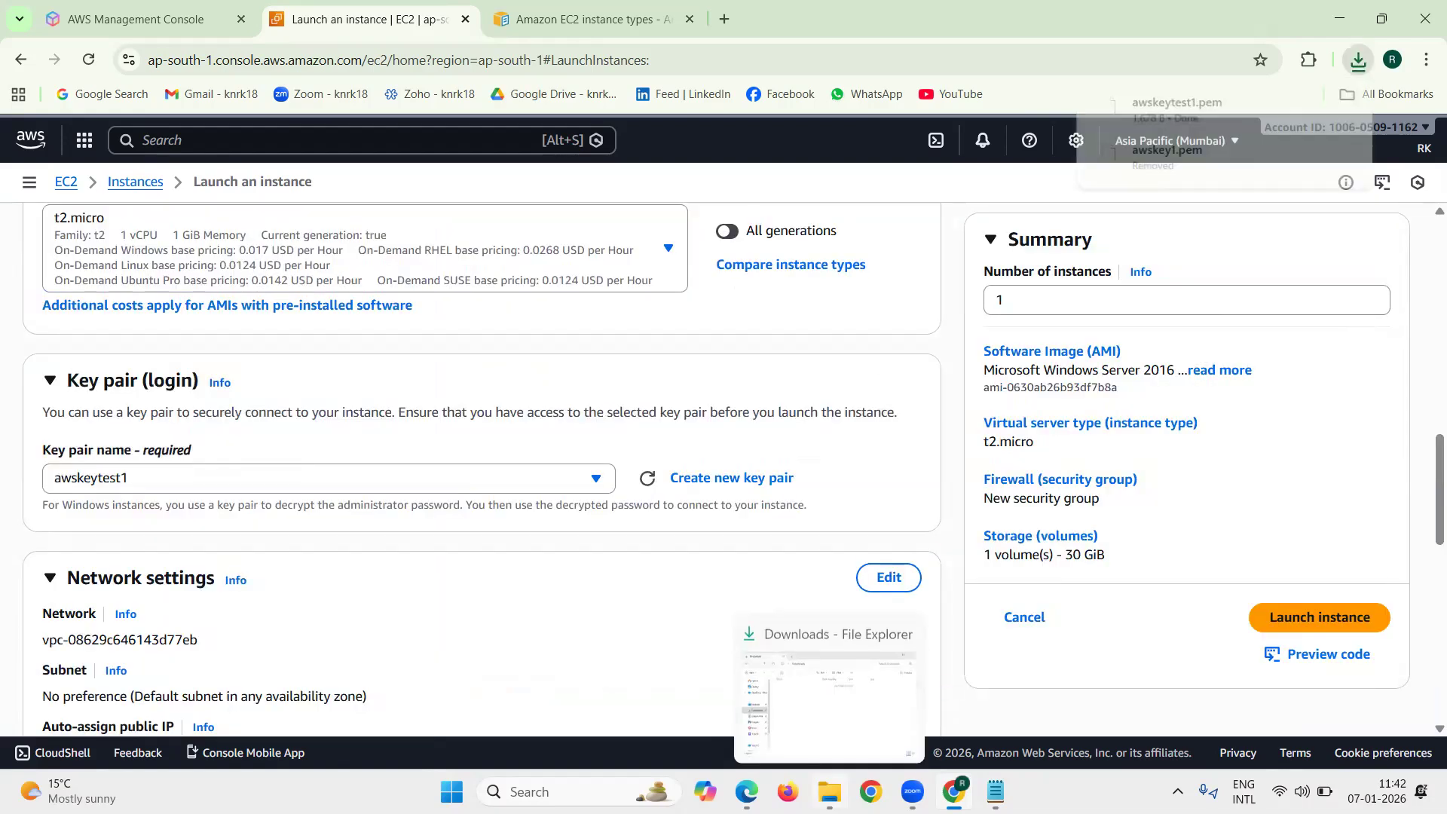
click(828, 792)
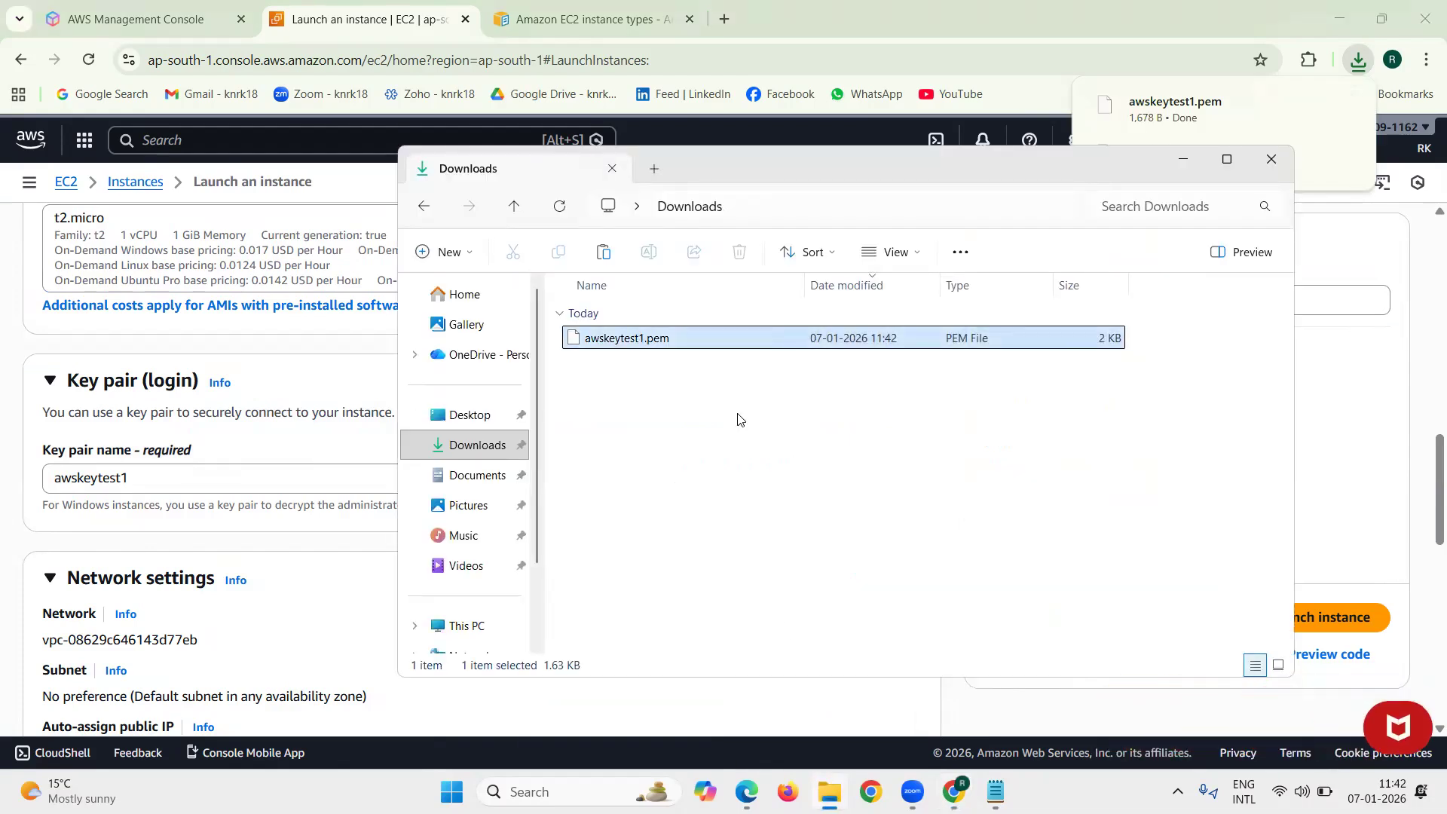
click(1189, 164)
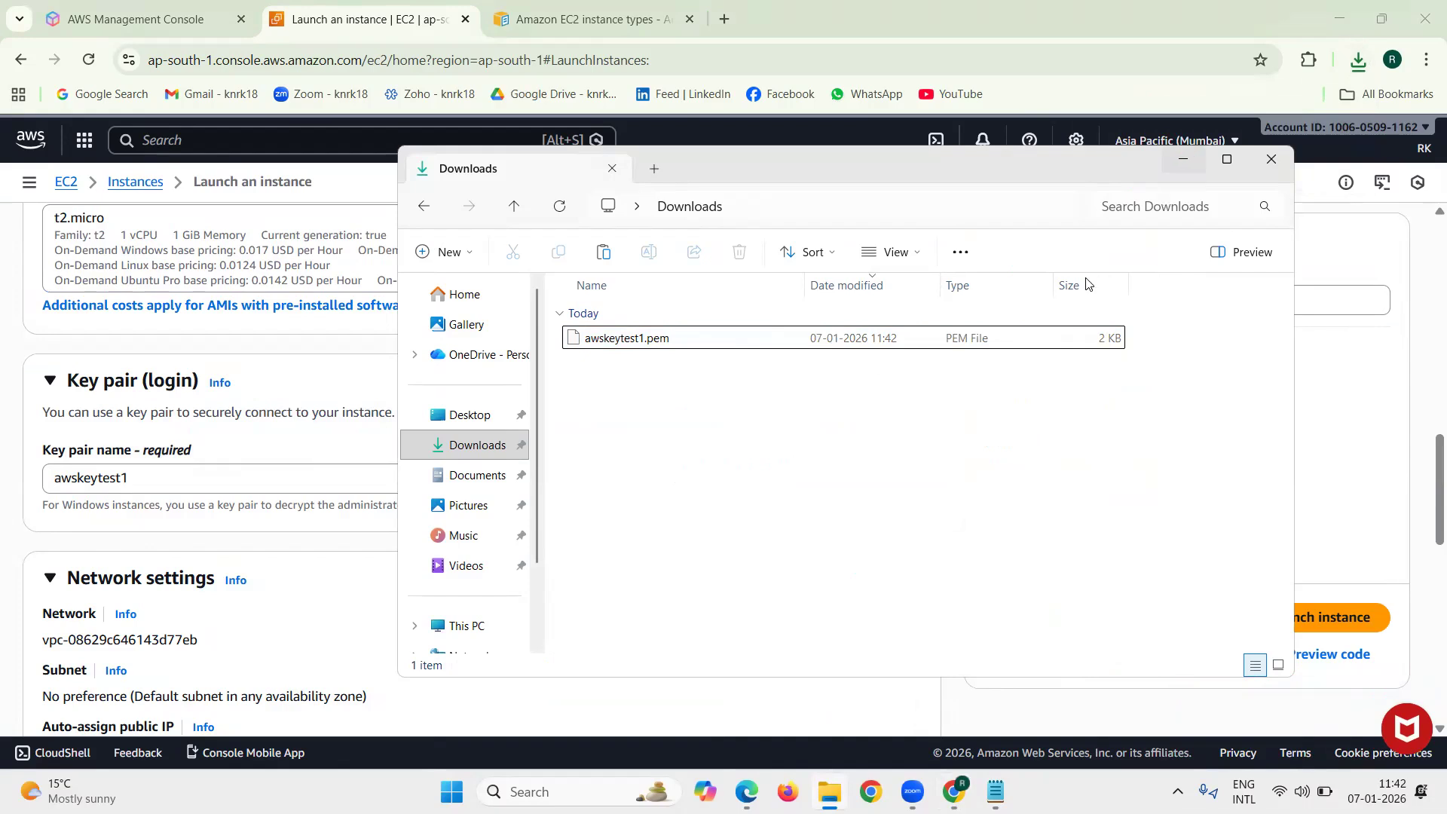
Review the VPC network, auto-assigned public IP and firewall entries in the network settings
scroll(195, 363, down, 4)
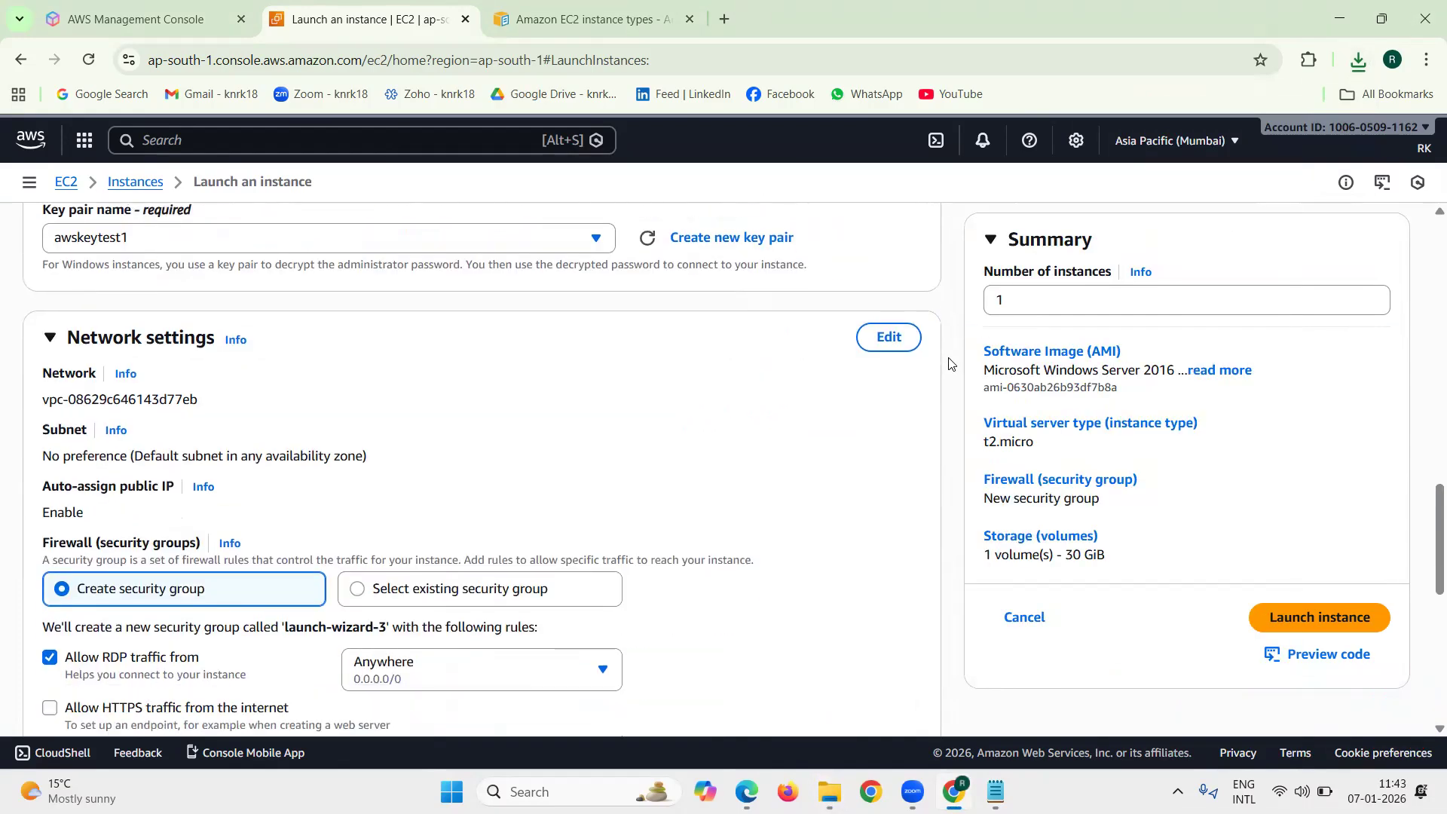
drag(213, 362, 41, 364)
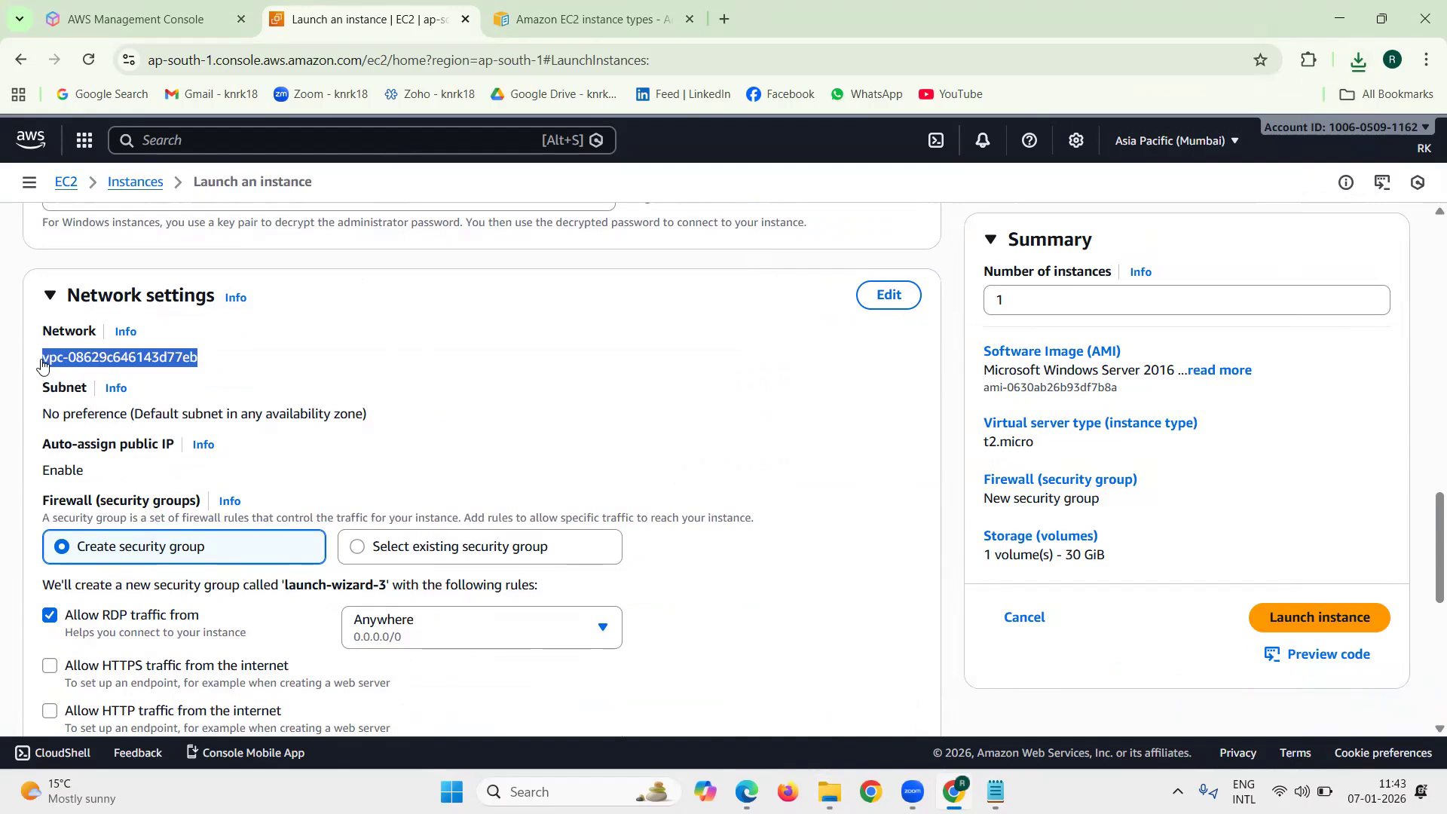
scroll(573, 403, down, 1)
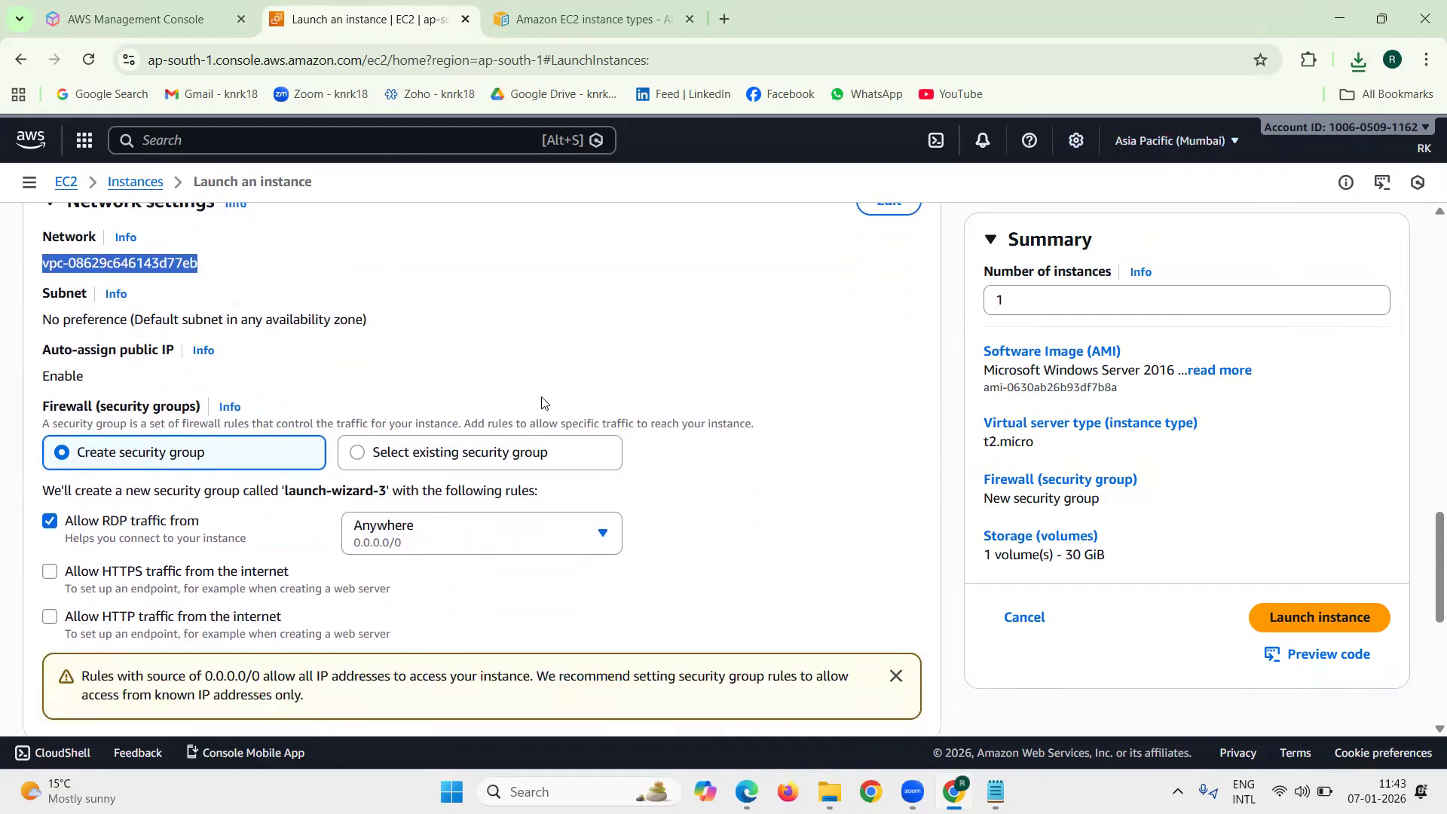
drag(94, 377, 30, 380)
click(30, 381)
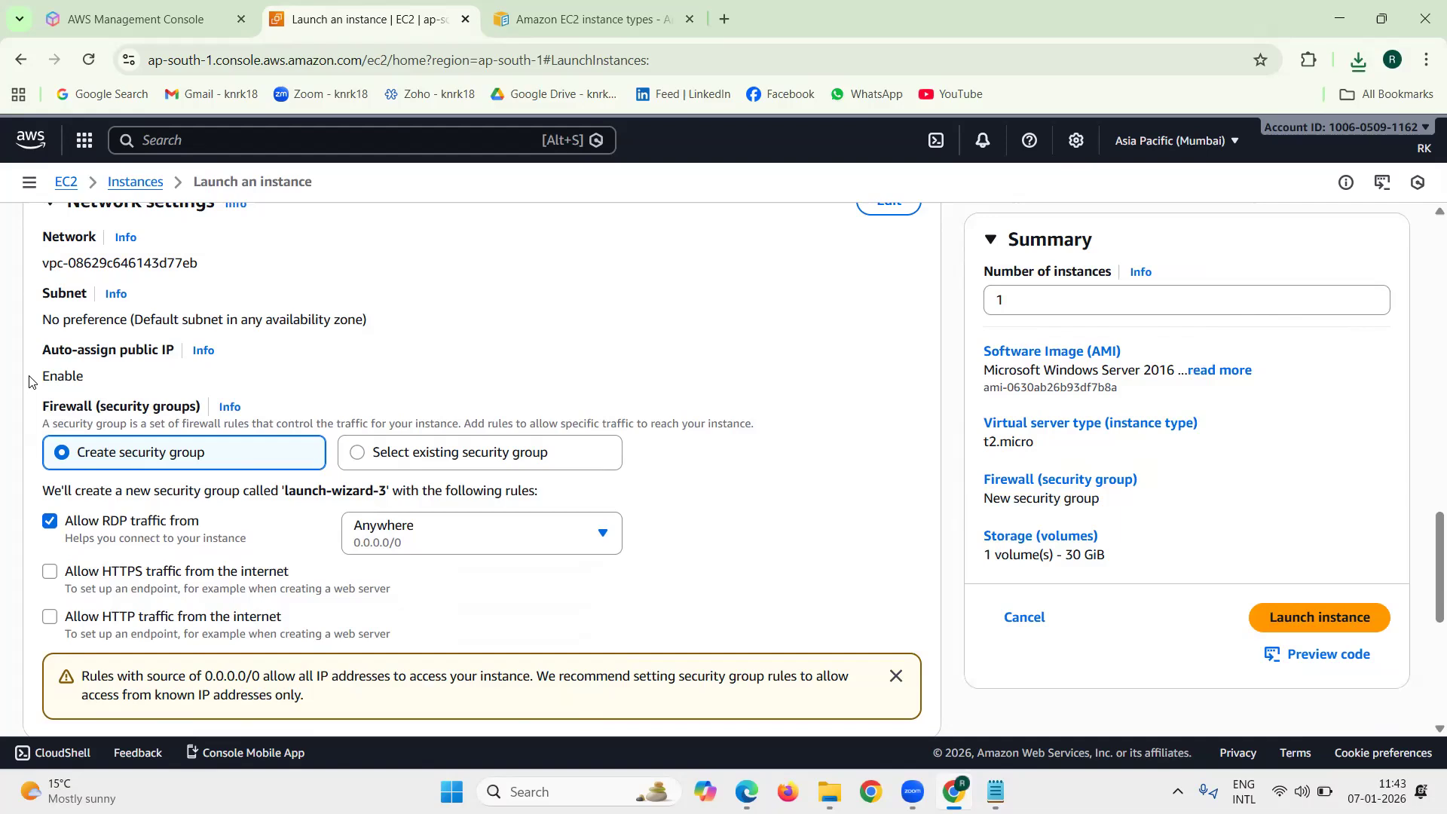
drag(36, 419, 201, 413)
click(783, 471)
View the existing security groups available for the firewall and return to creating a new security group
click(474, 455)
click(437, 522)
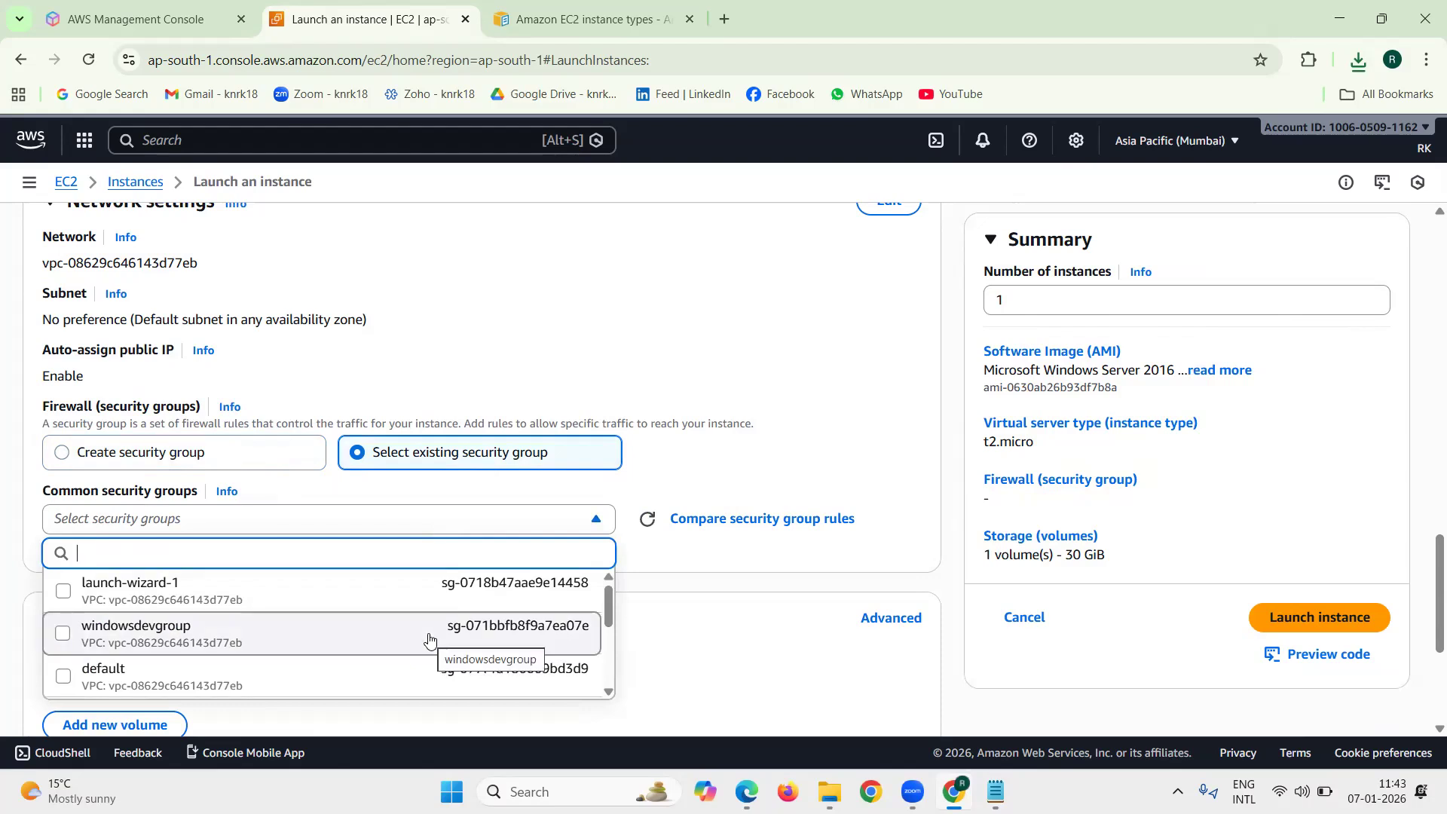
click(725, 474)
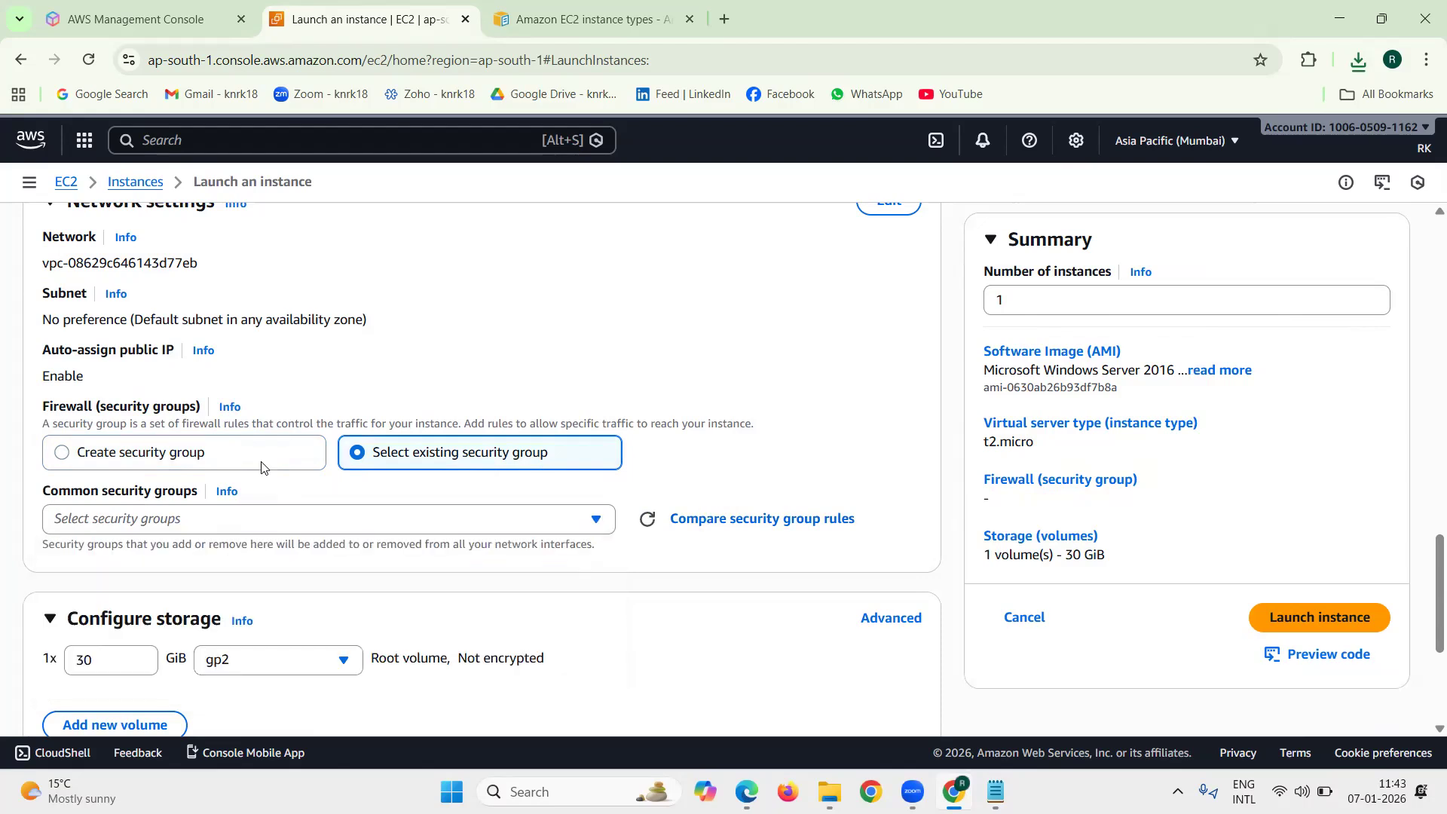
click(160, 455)
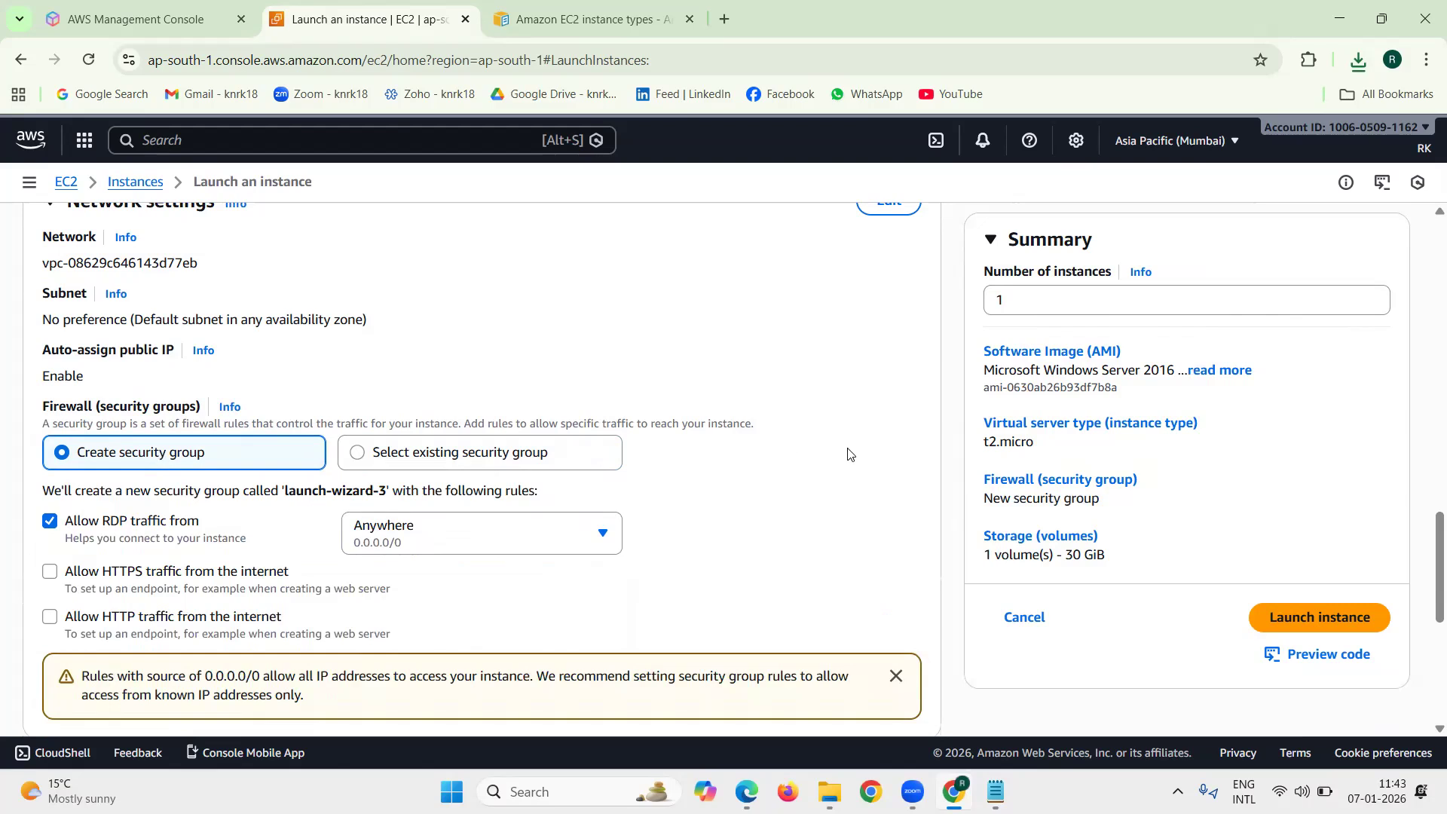
Allow RDP traffic from Anywhere (0.0.0.0/0) in the new security group
scroll(849, 454, down, 1)
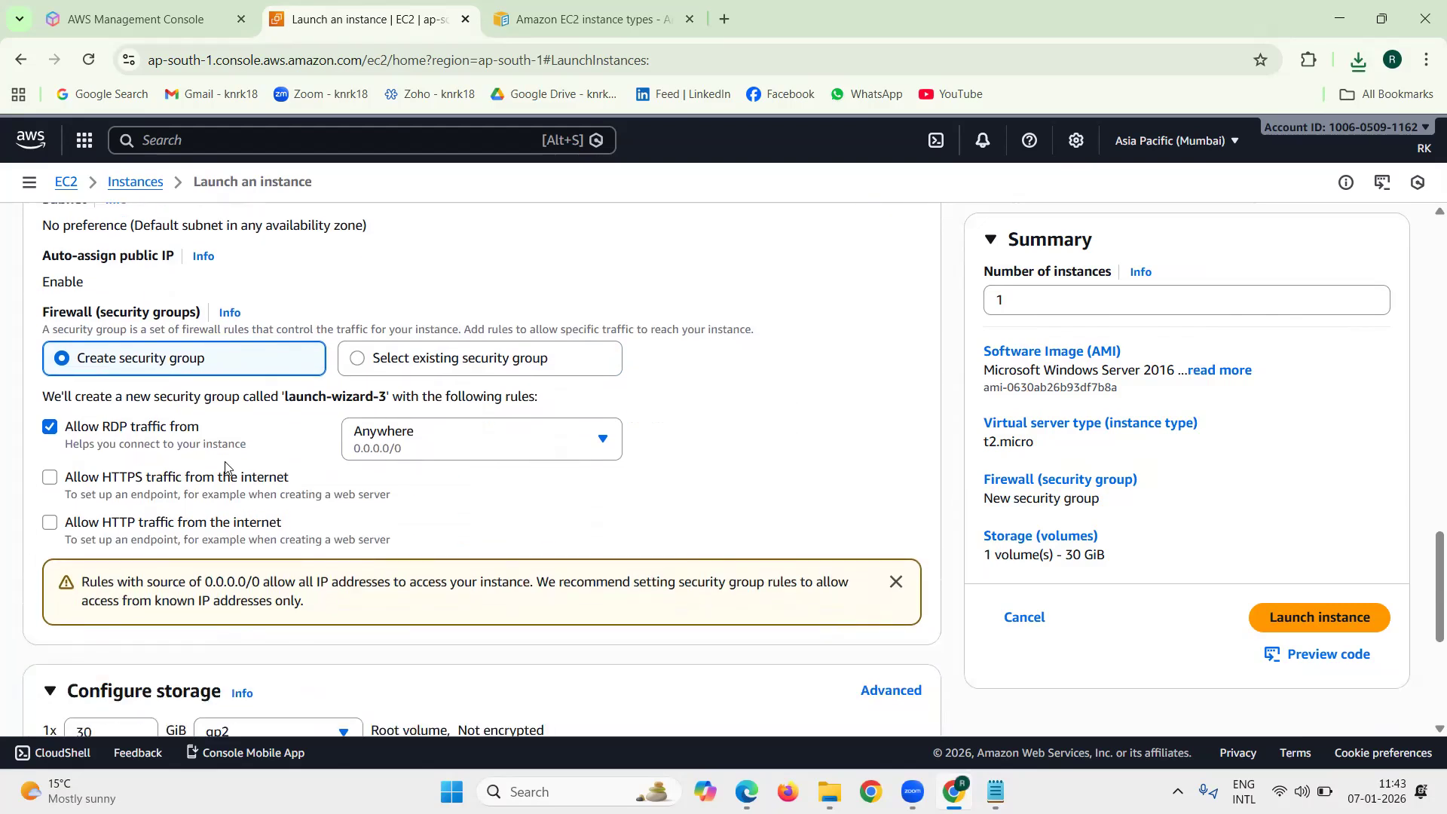
click(386, 452)
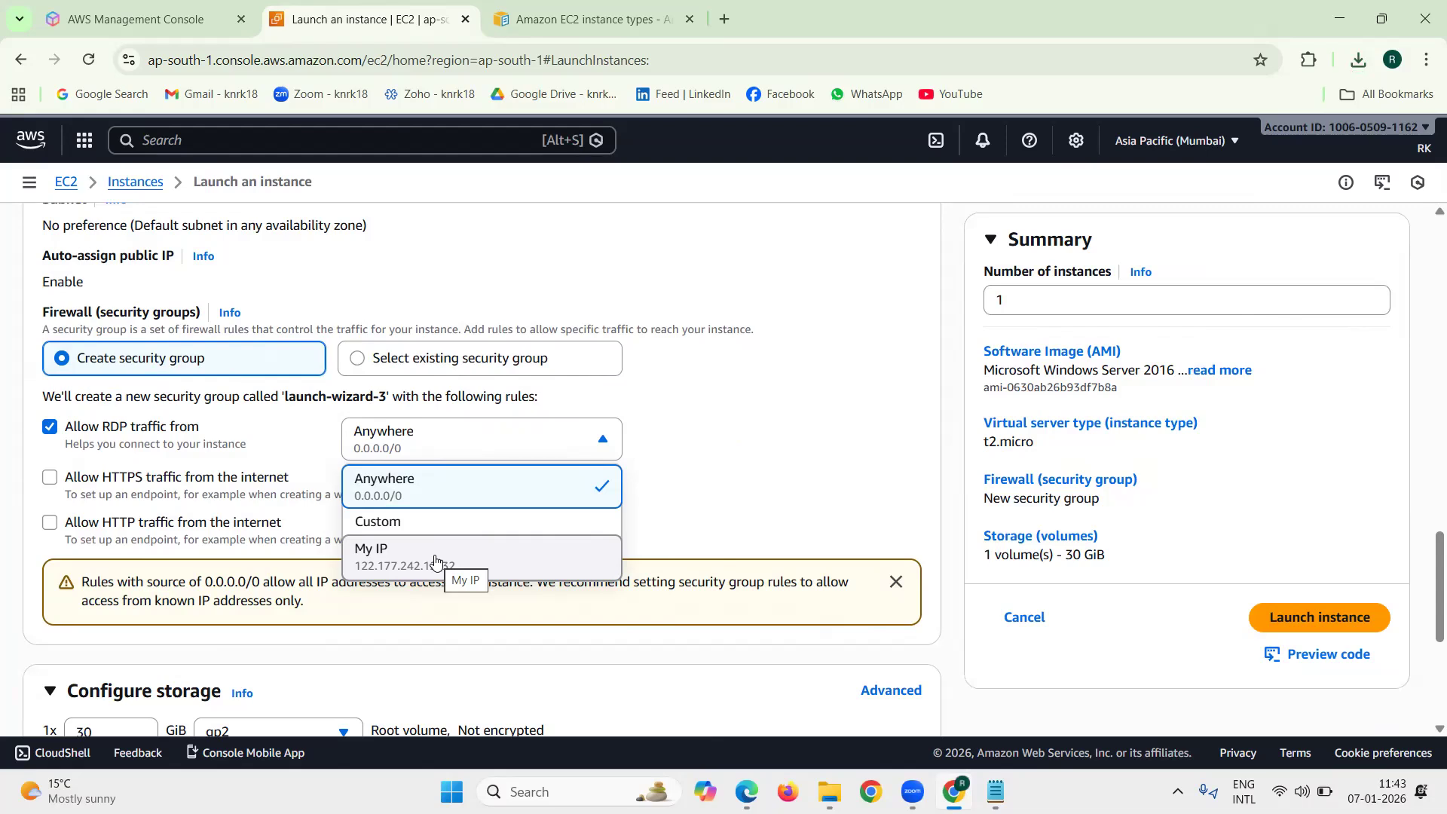
click(407, 490)
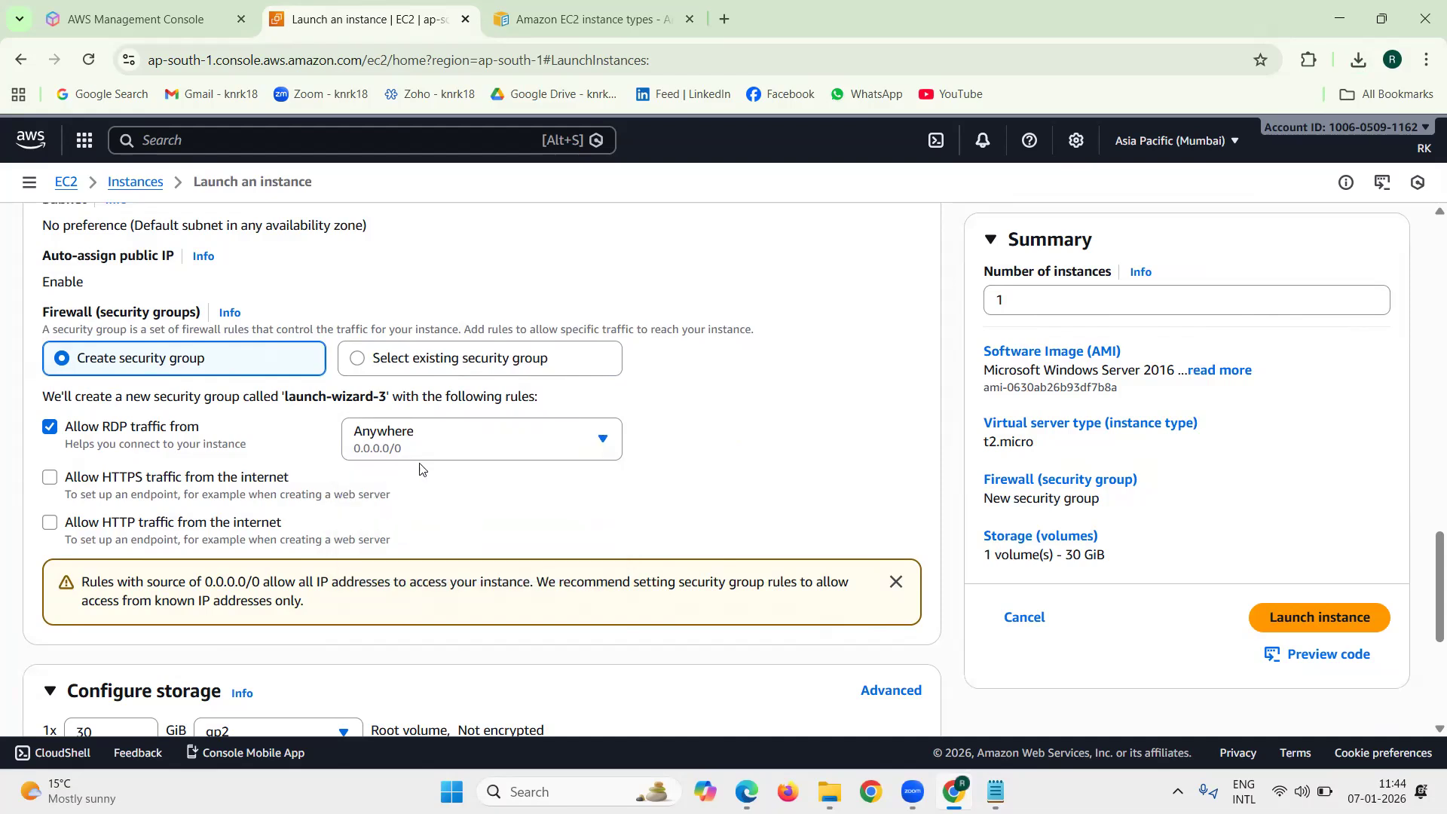
Review the root volume's size in the storage configuration and the settings in the launch summary
scroll(680, 389, down, 4)
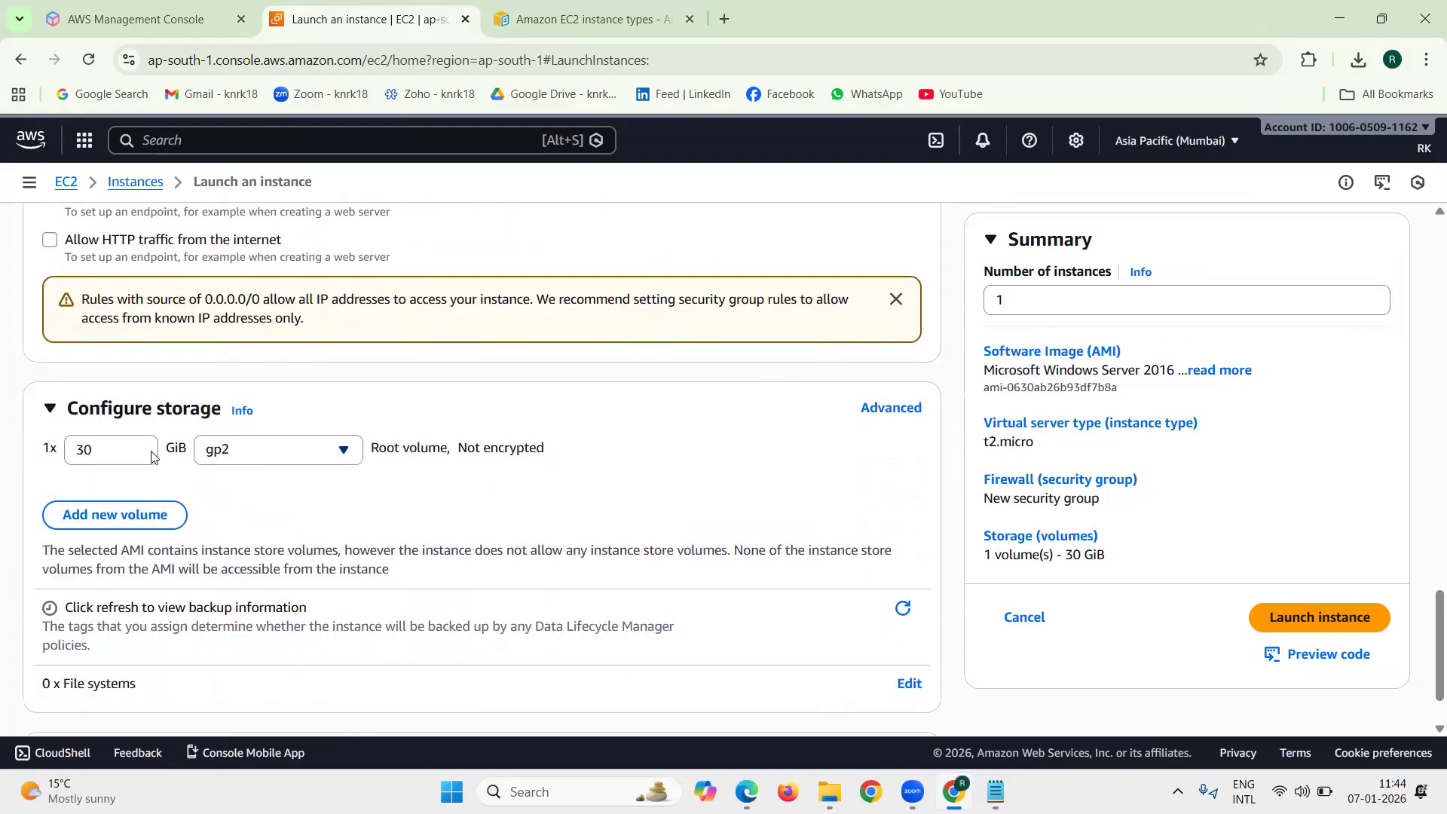
double_click(66, 454)
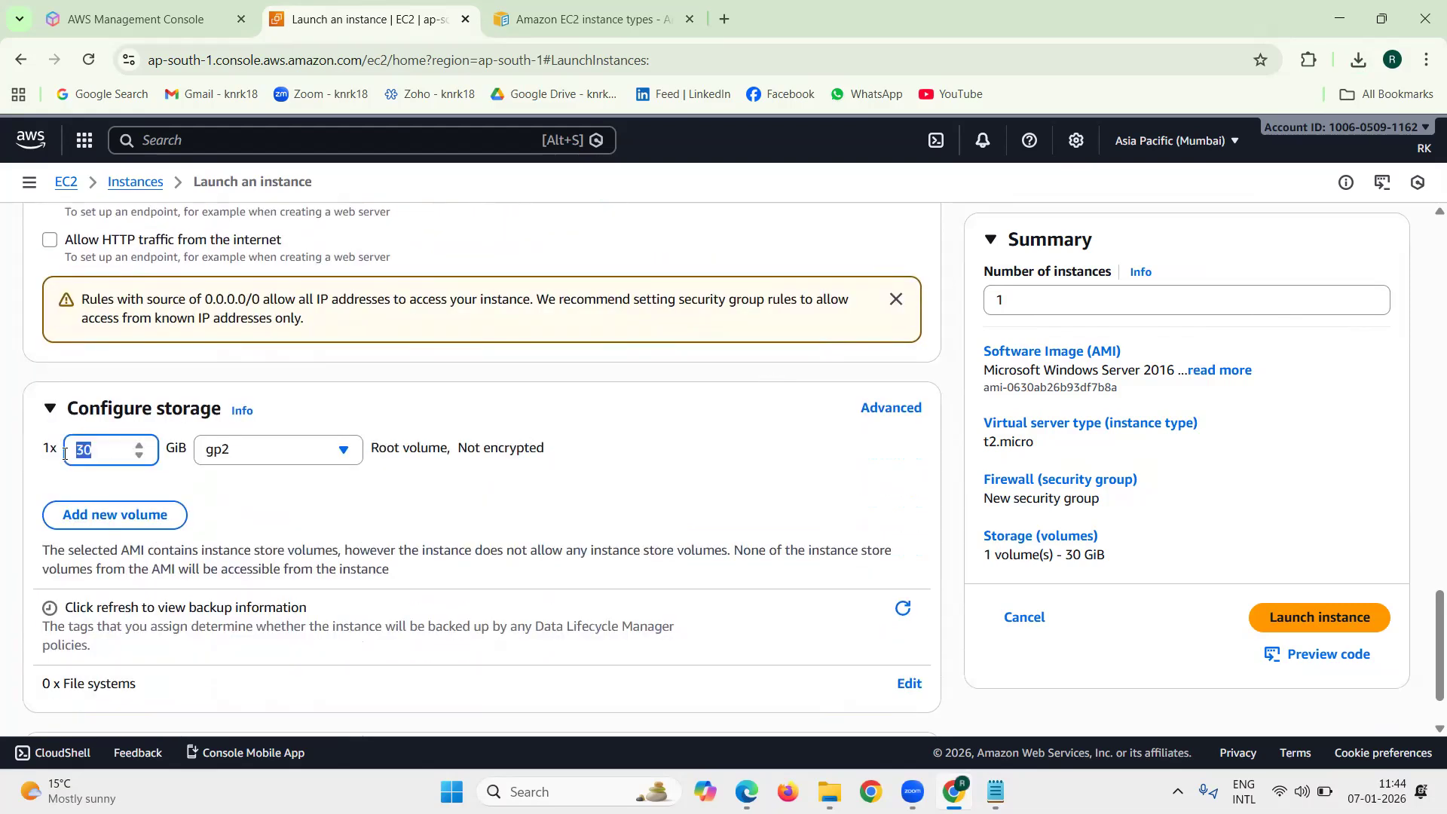
click(106, 481)
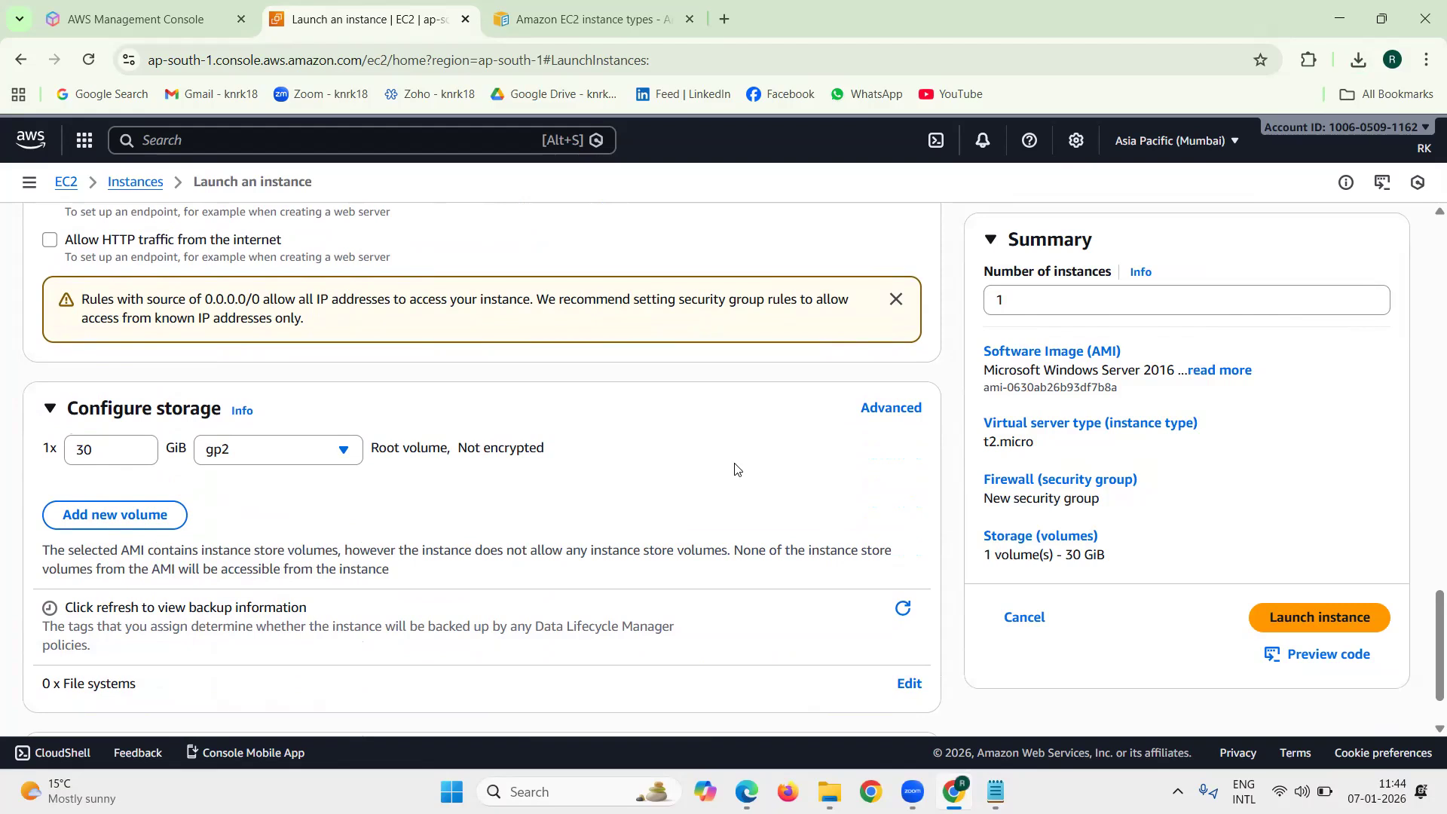
drag(1164, 558, 972, 348)
click(1296, 436)
drag(1408, 629, 1252, 621)
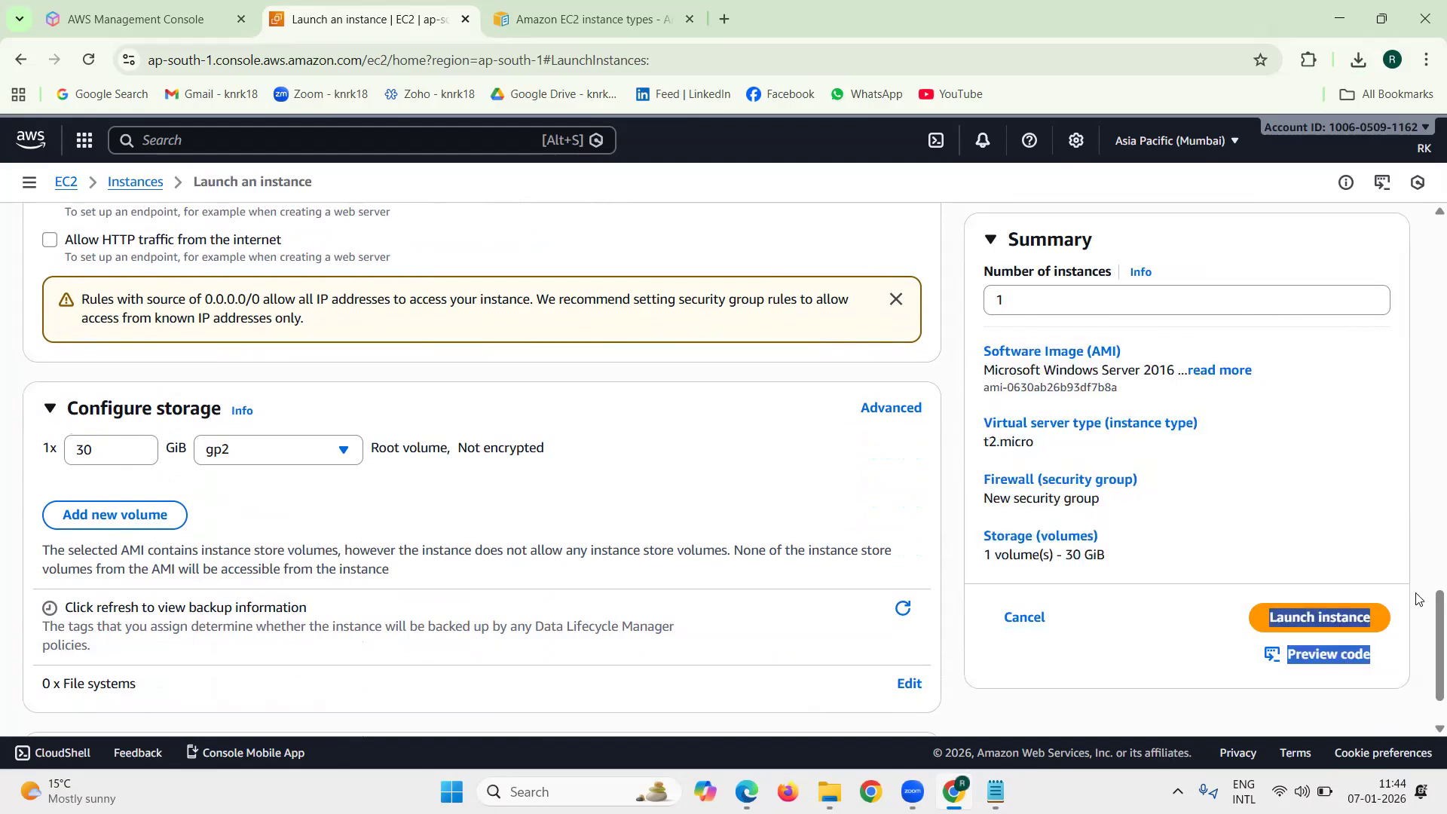
click(1405, 604)
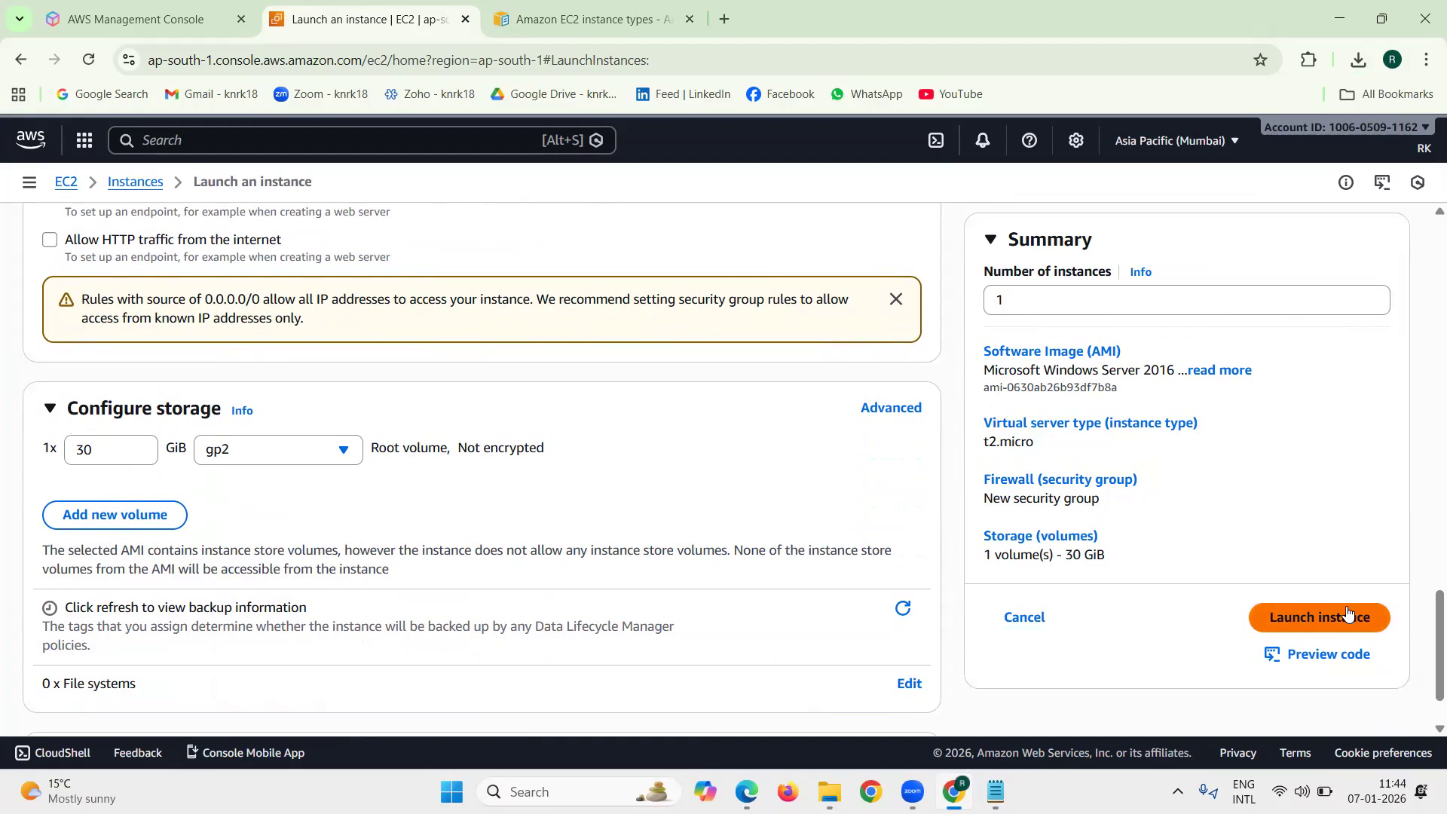
Launch the configured instance and open the list of all instances
click(1348, 614)
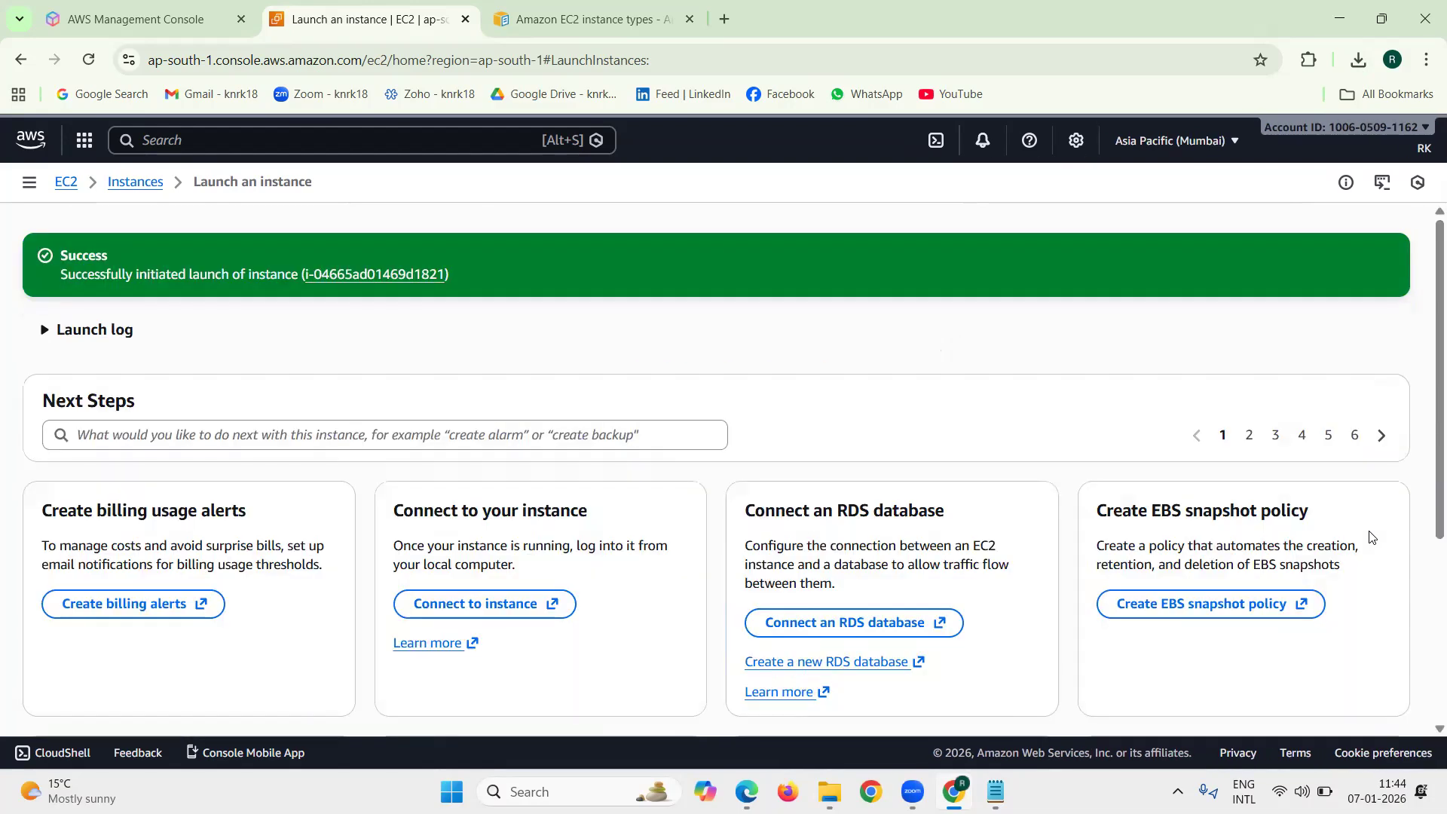
scroll(1371, 536, down, 4)
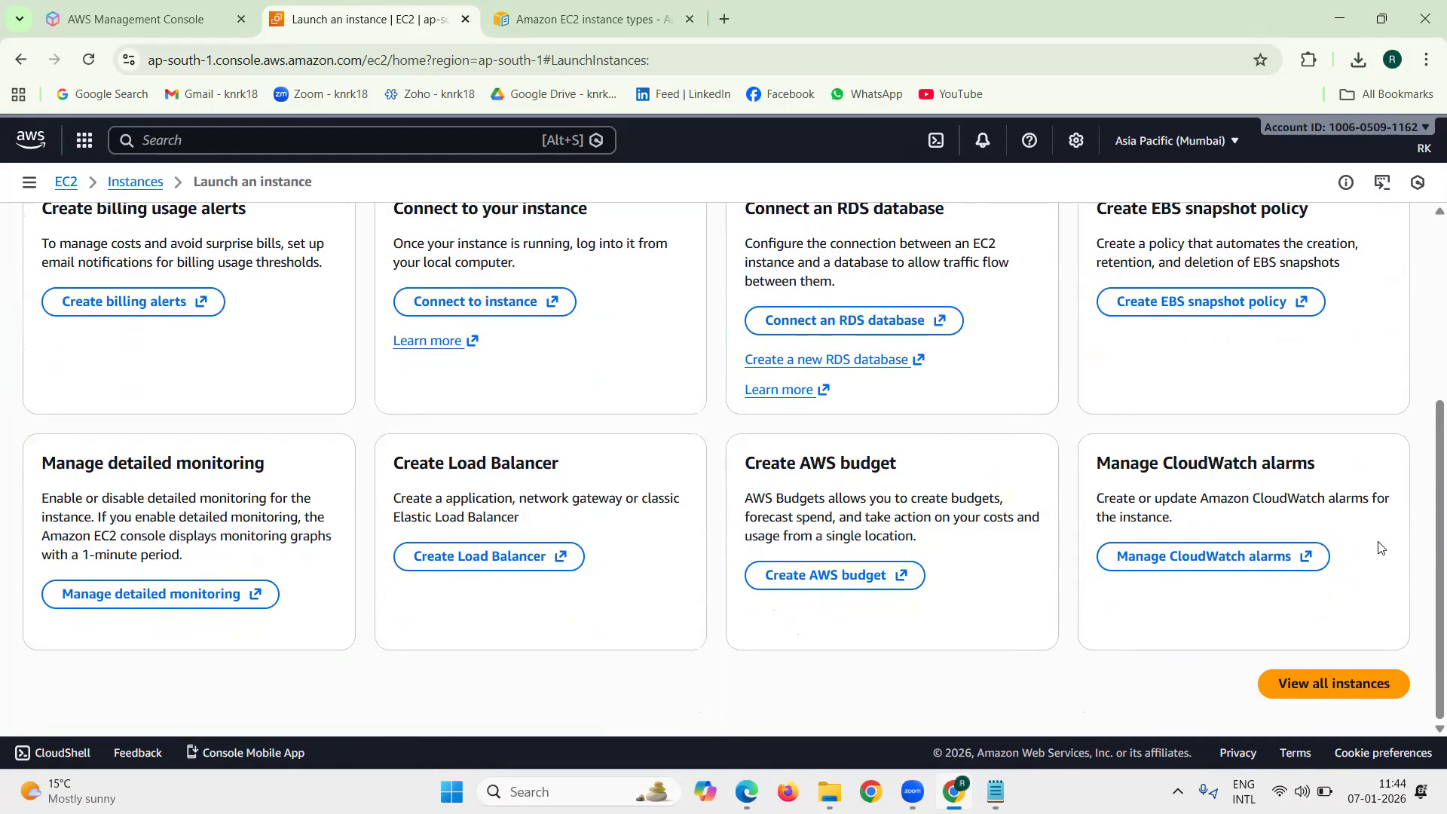
click(1384, 687)
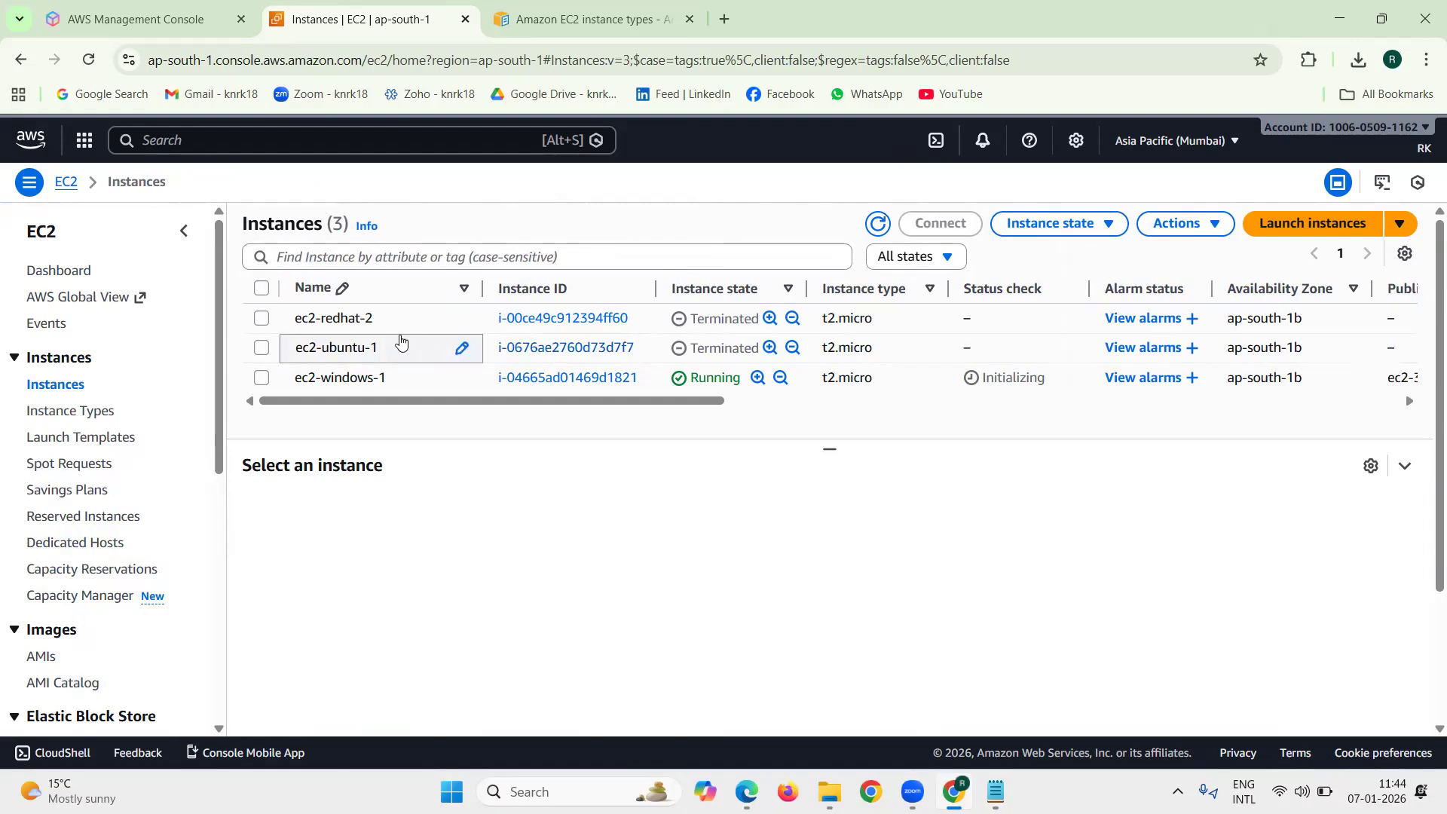
Check the instance states of ec2-ubuntu-1 and ec2-redhat-2, and clear the instance selection
click(720, 348)
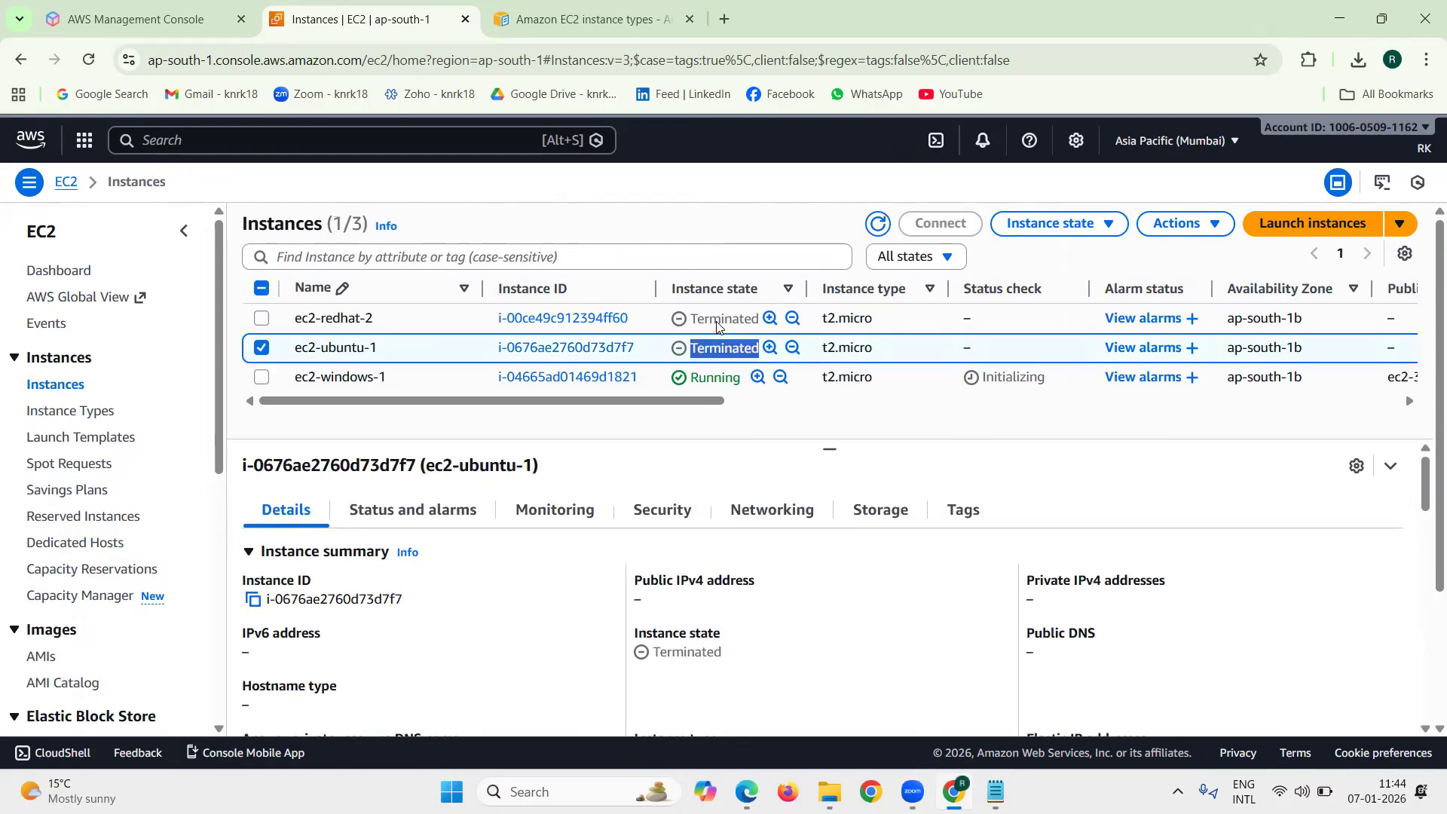
double_click(716, 324)
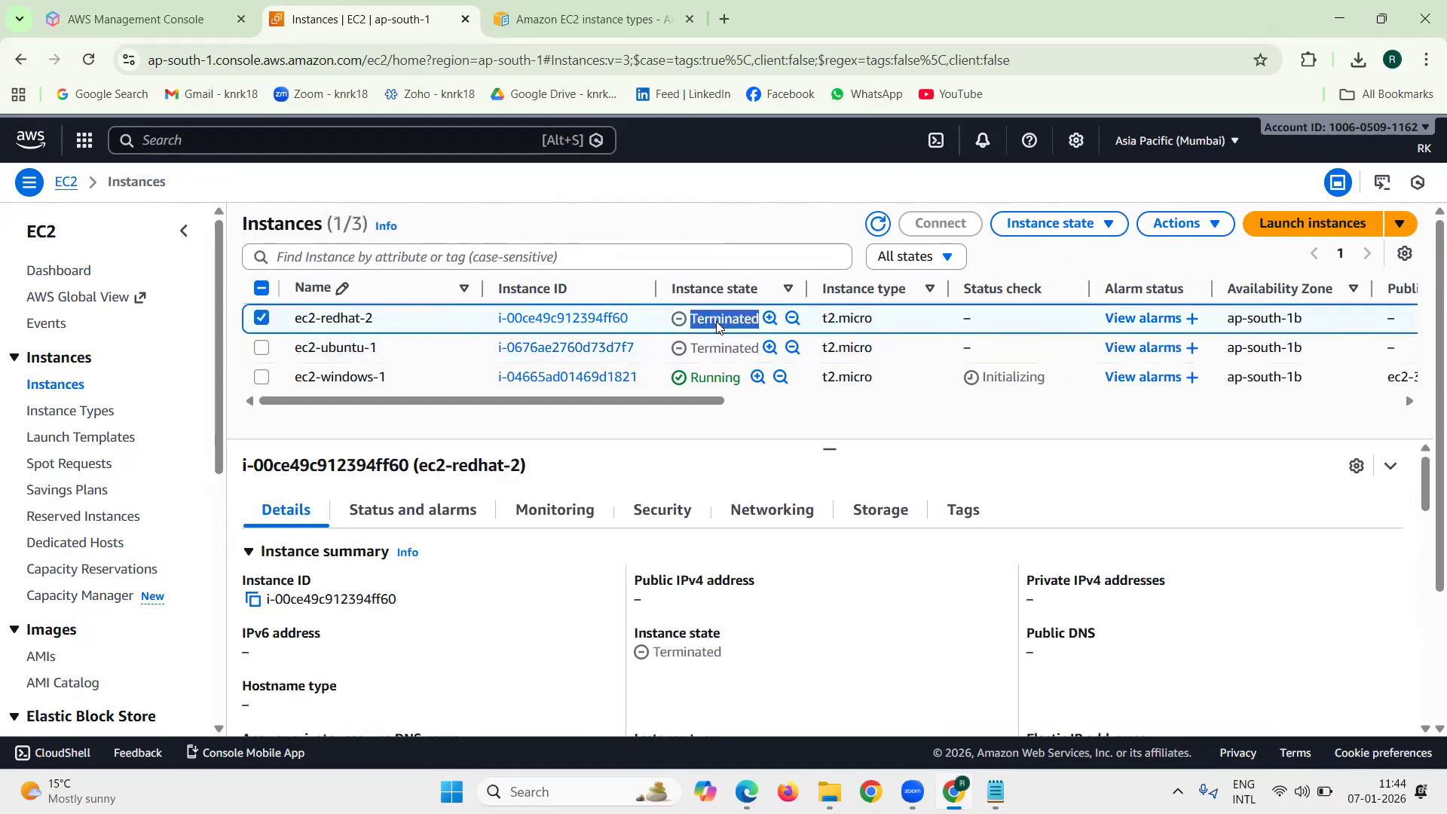
click(623, 230)
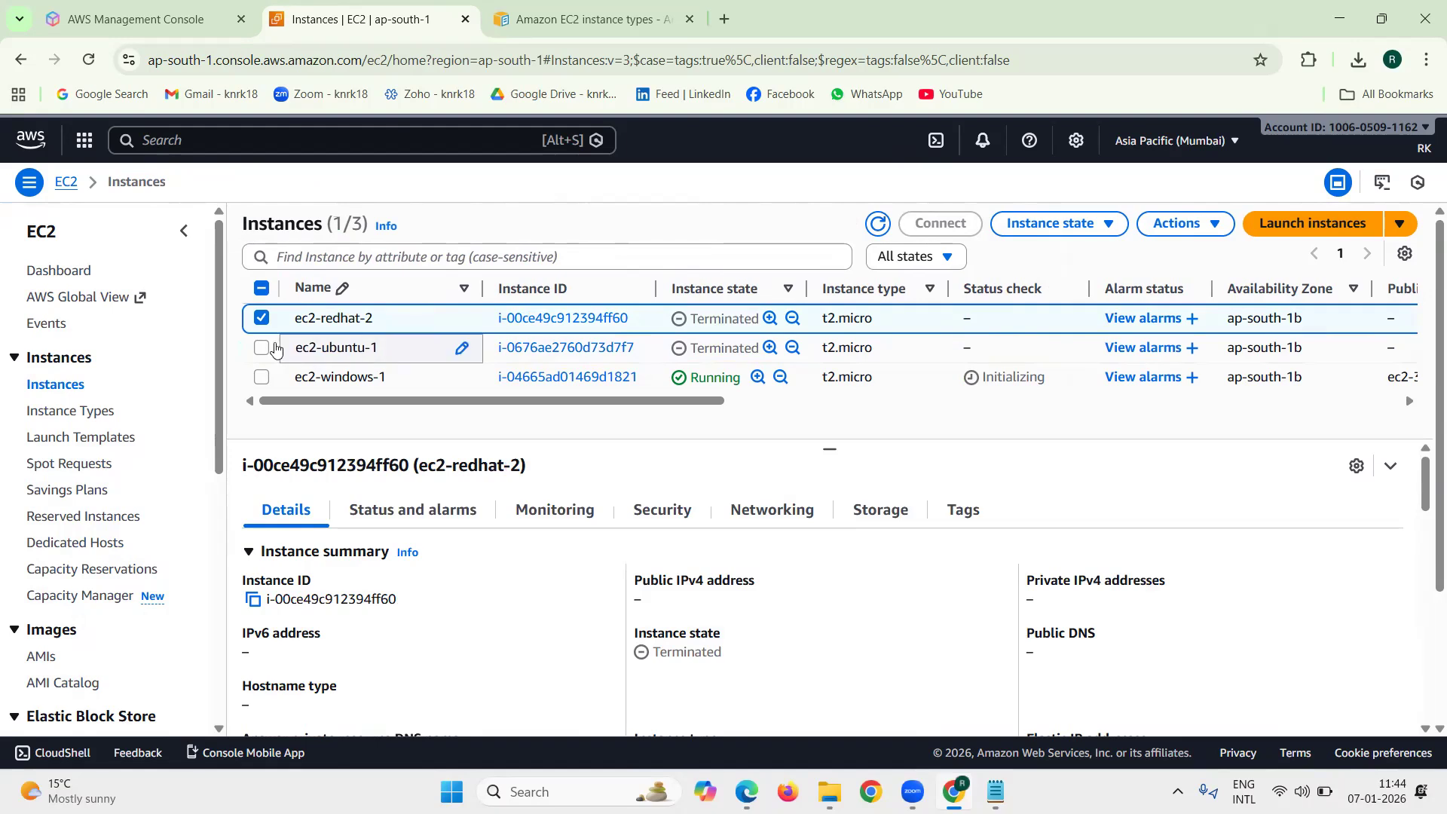
click(260, 321)
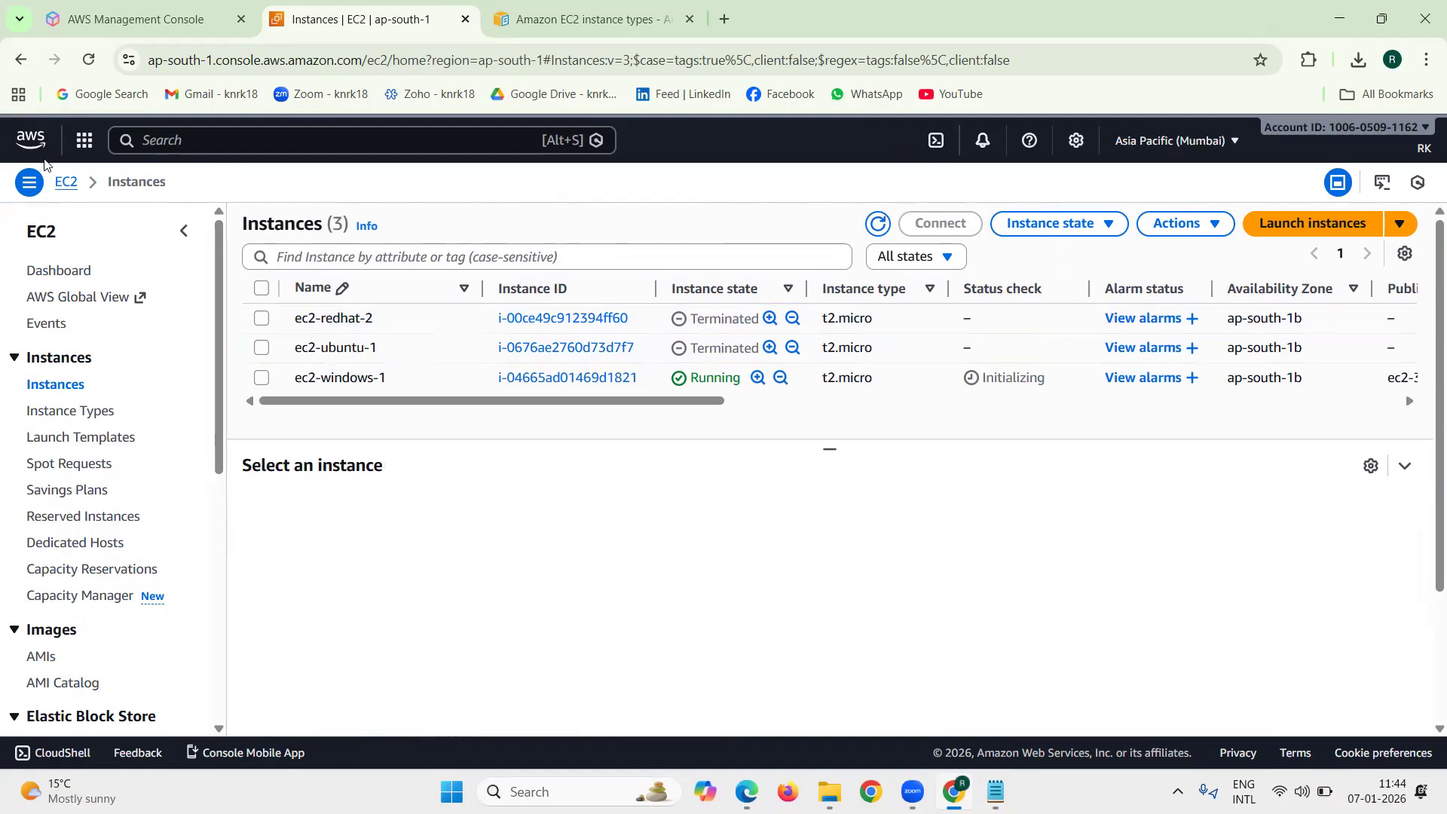
Open the AWS console home in an additional browser tab, and return to the EC2 instance list
right_click(29, 141)
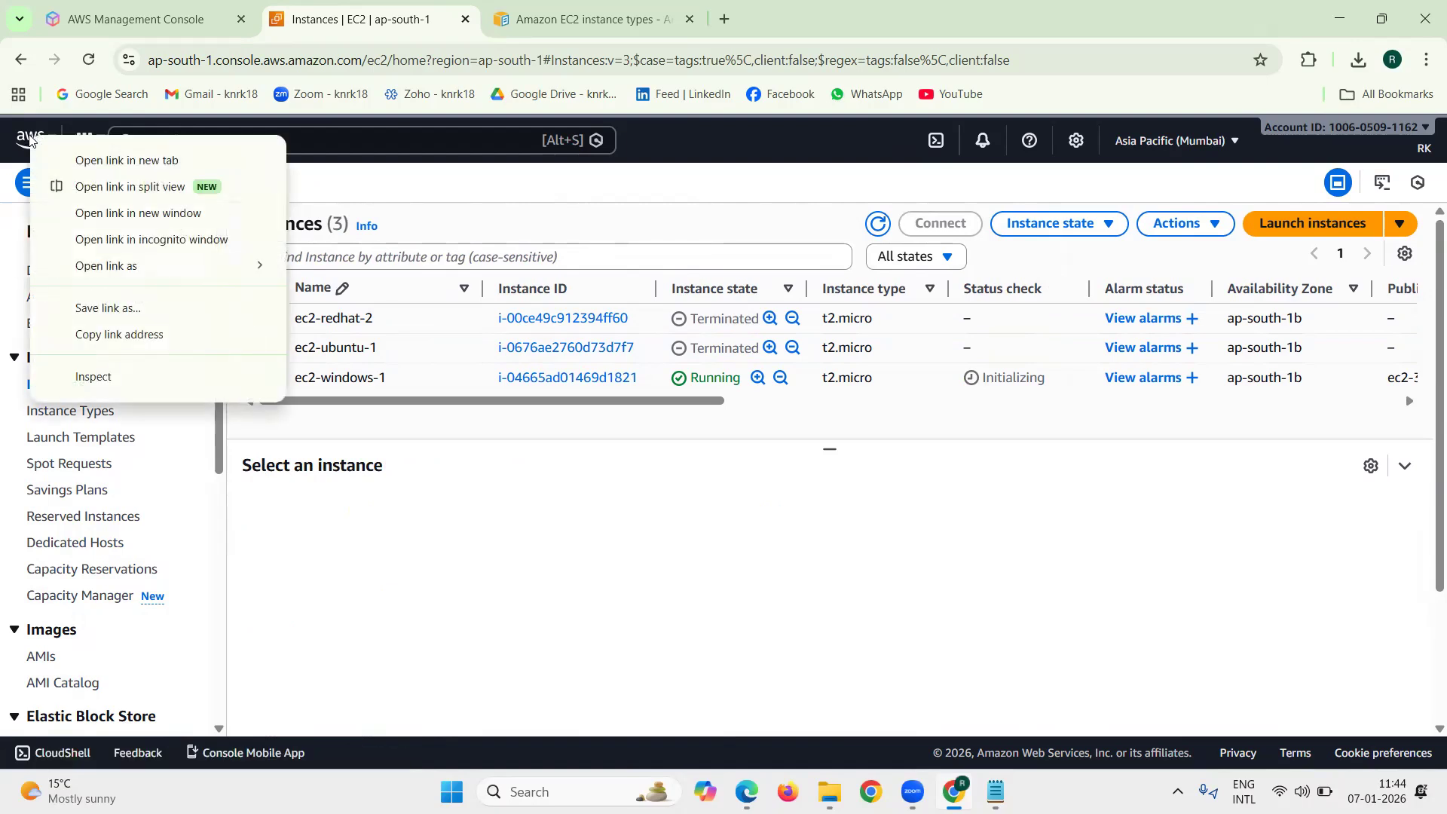
click(113, 161)
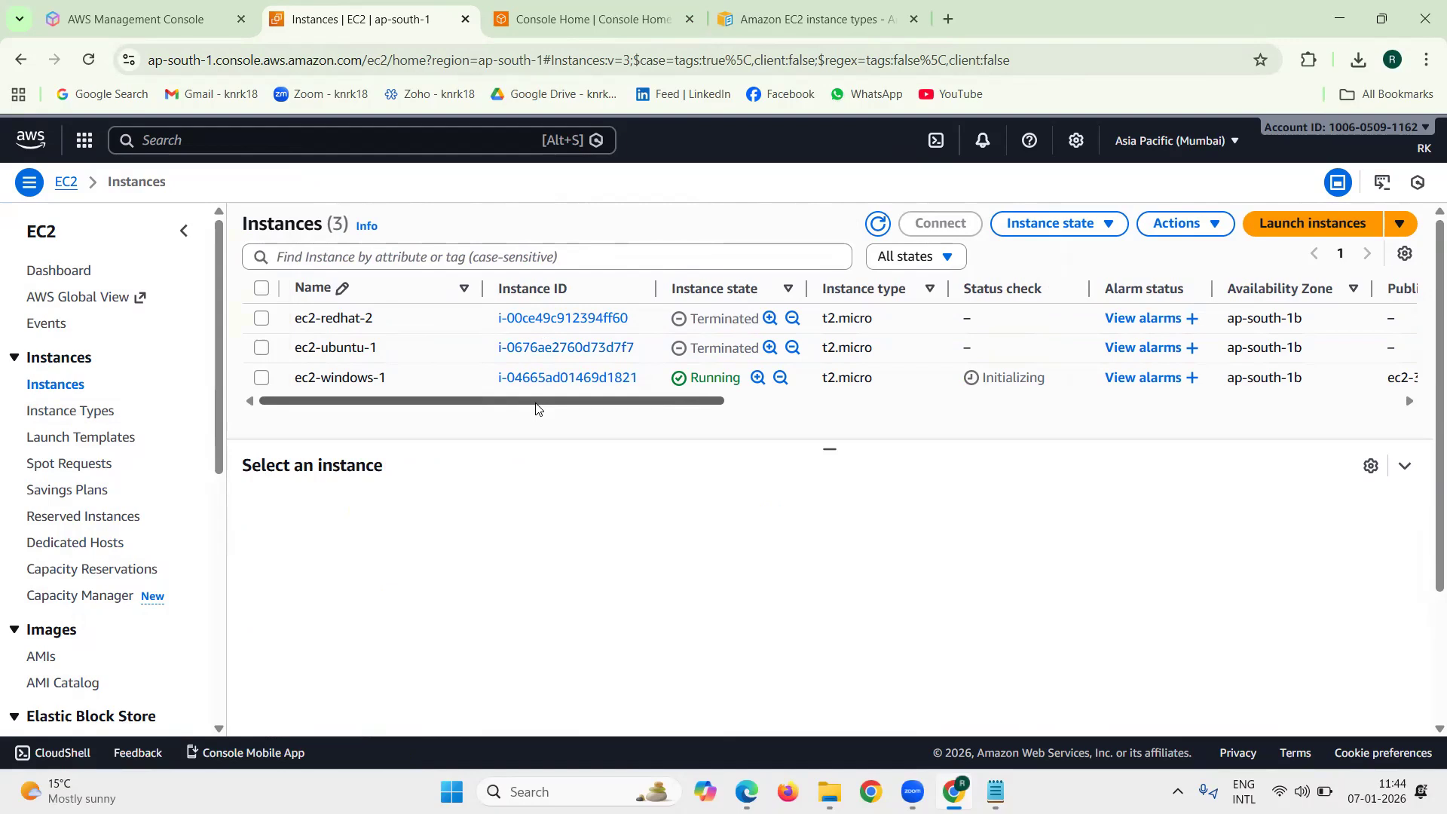
click(601, 18)
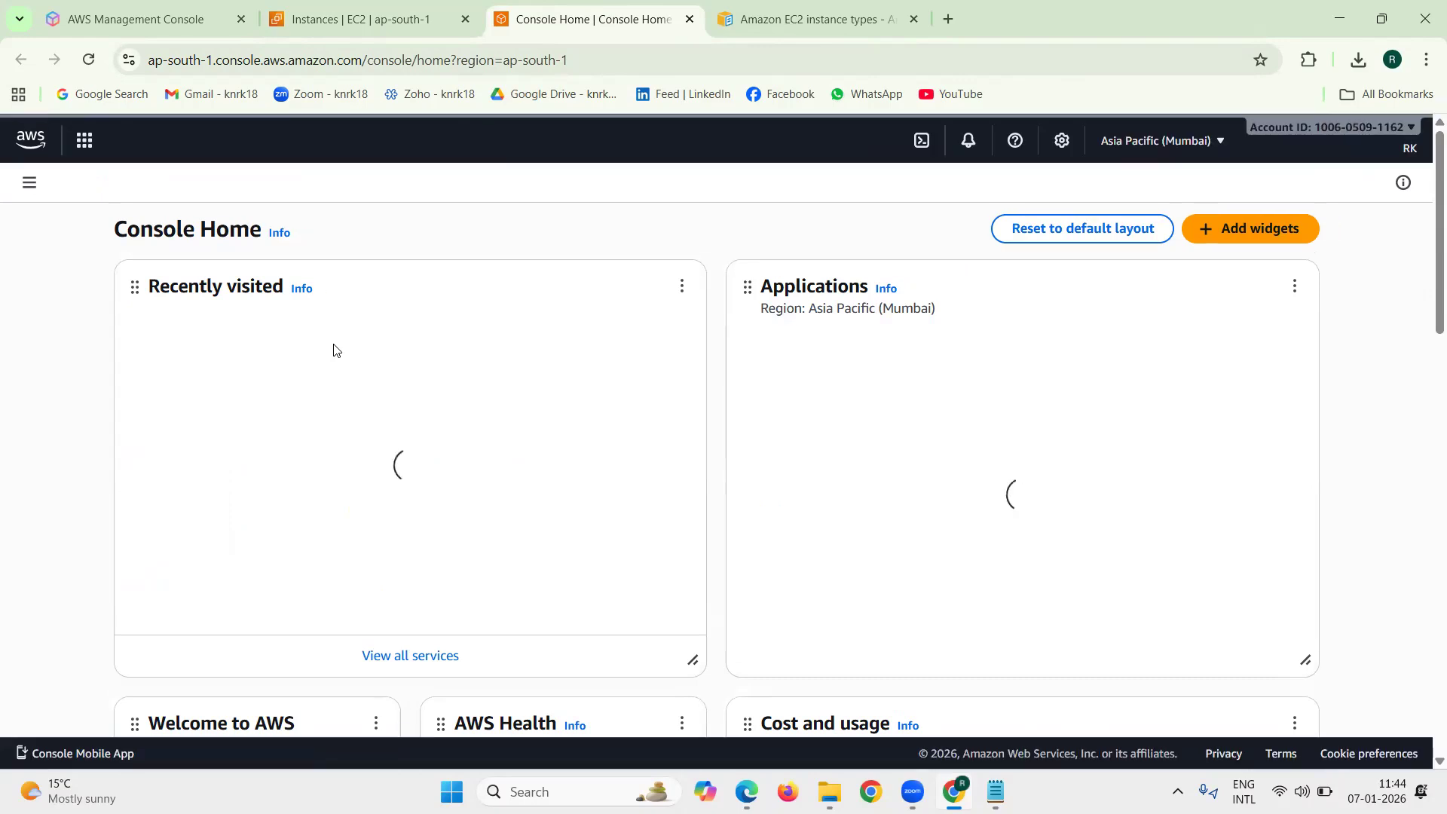
click(363, 20)
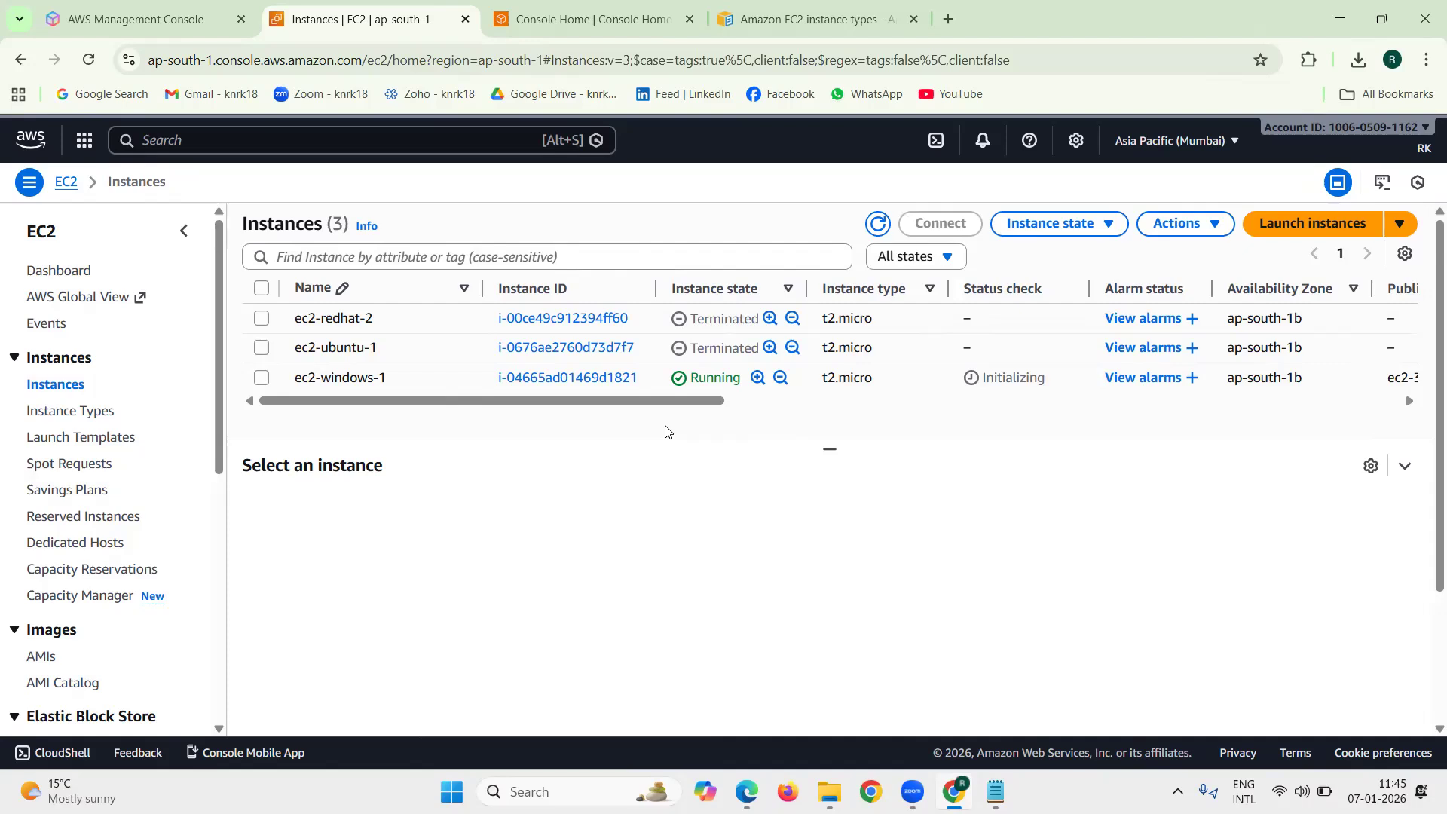
Open the RDP client connection options for the instance ec2-windows-1
click(263, 385)
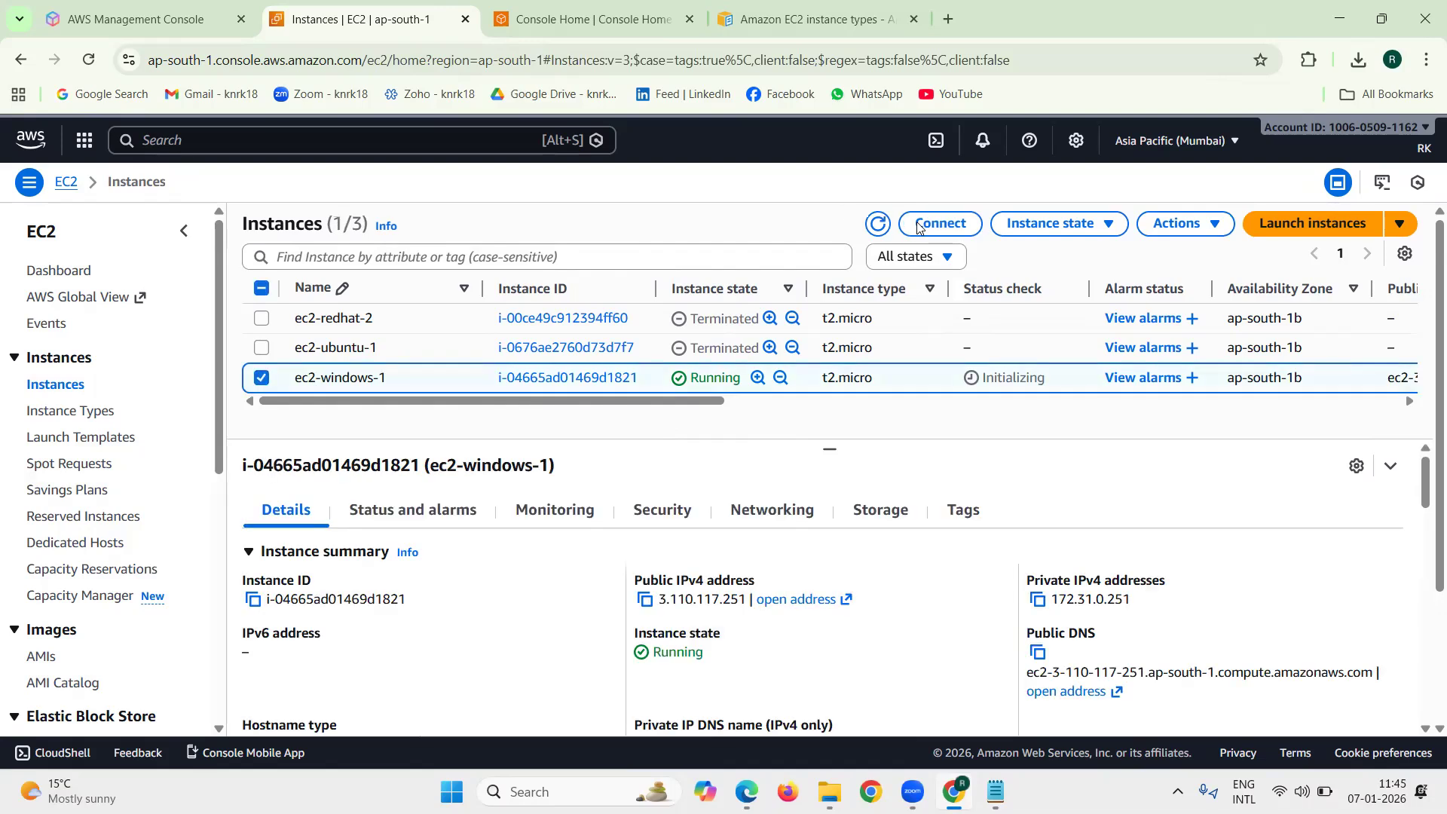
click(929, 228)
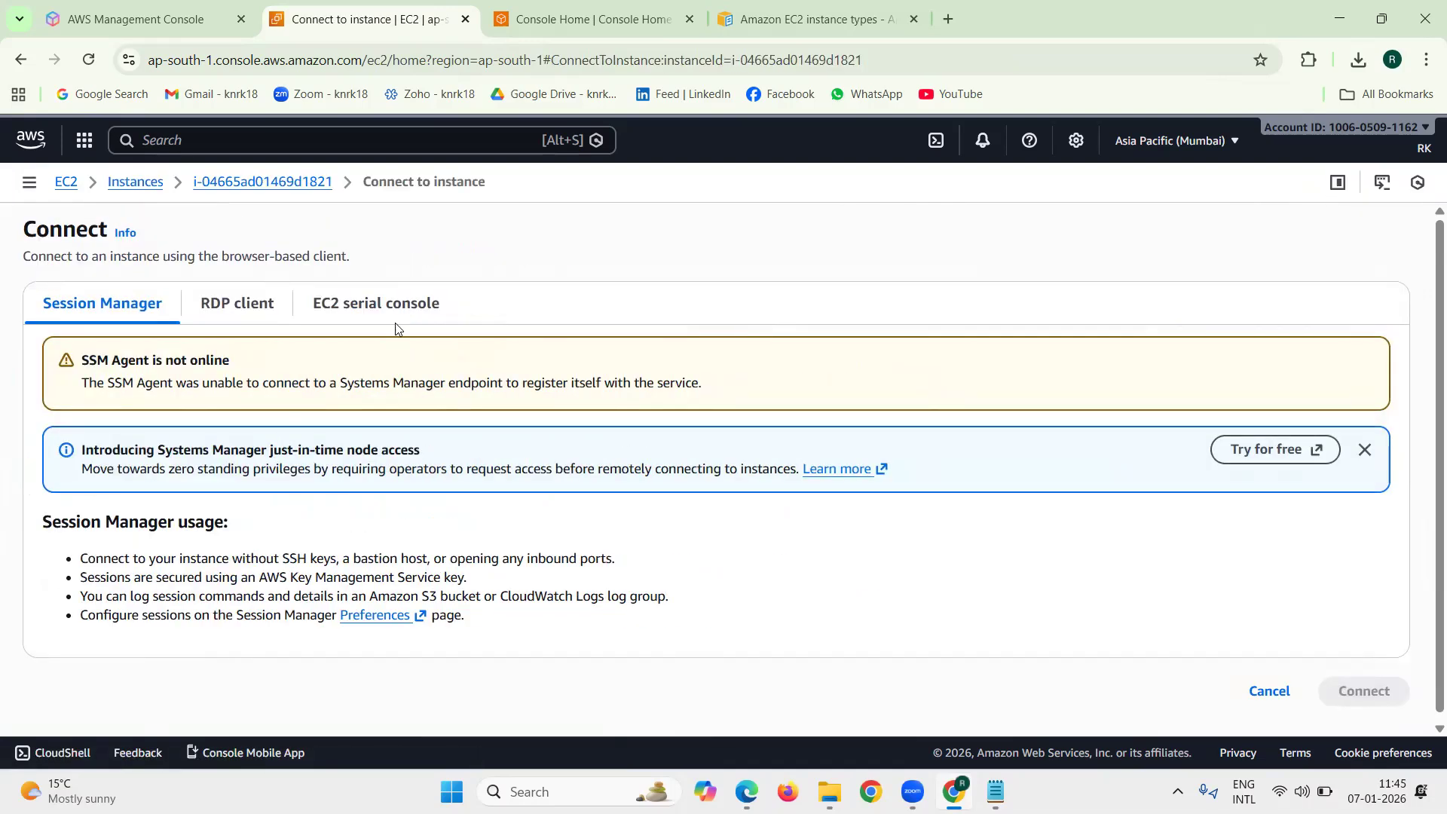
click(261, 305)
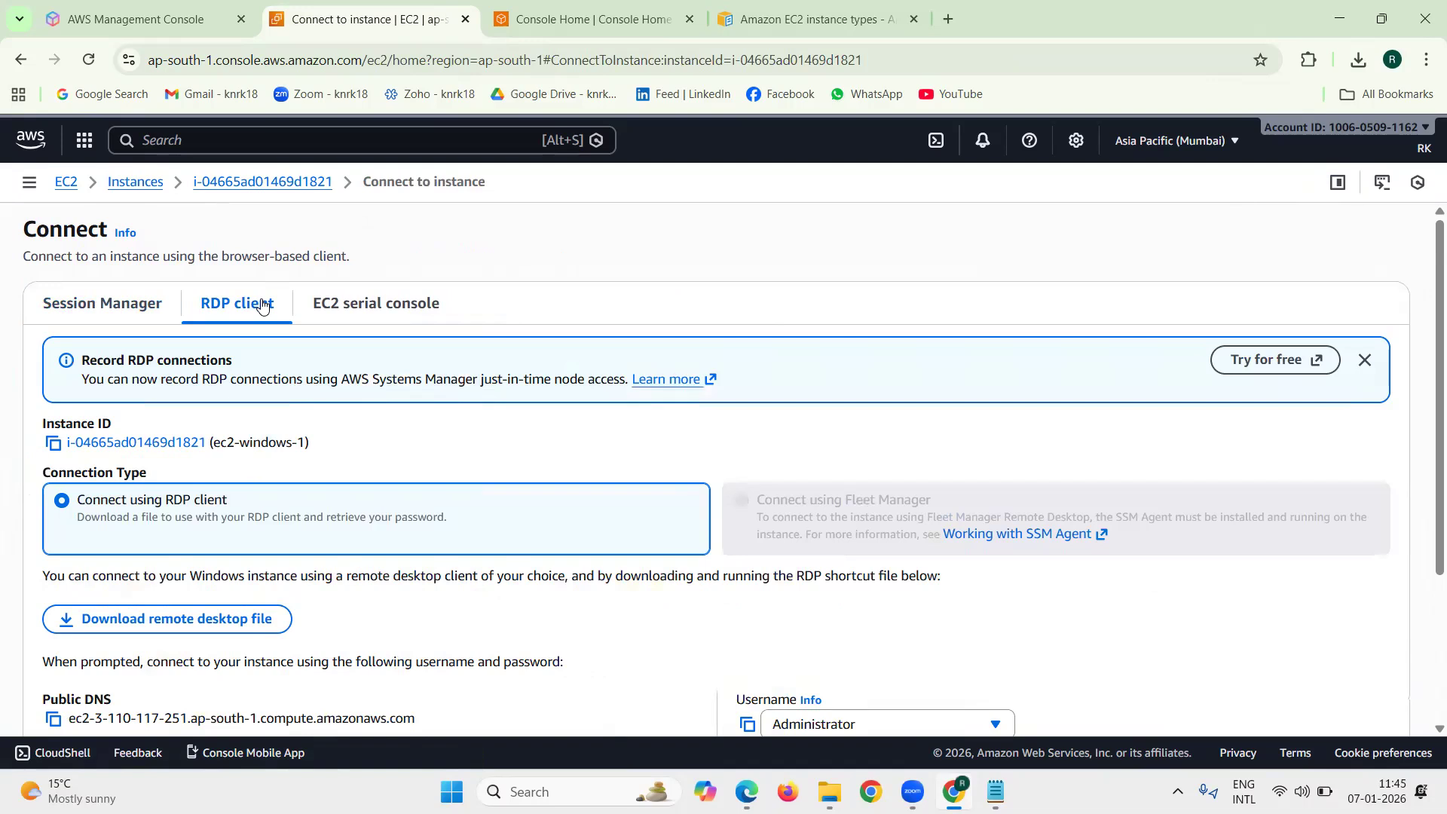
scroll(602, 517, down, 2)
scroll(527, 567, down, 1)
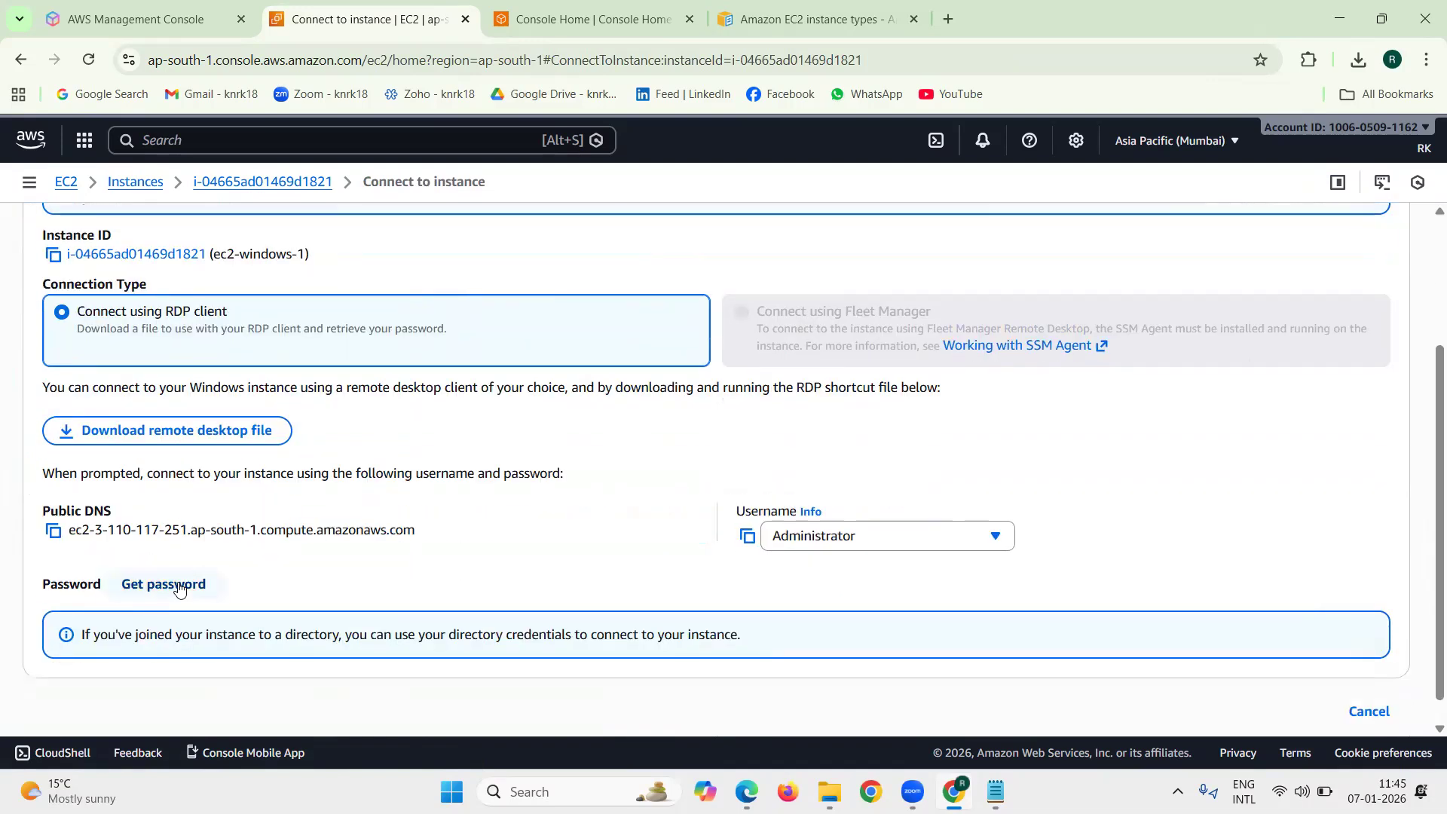
Try to retrieve the Windows password for ec2-windows-1, and return to its connection options
click(165, 583)
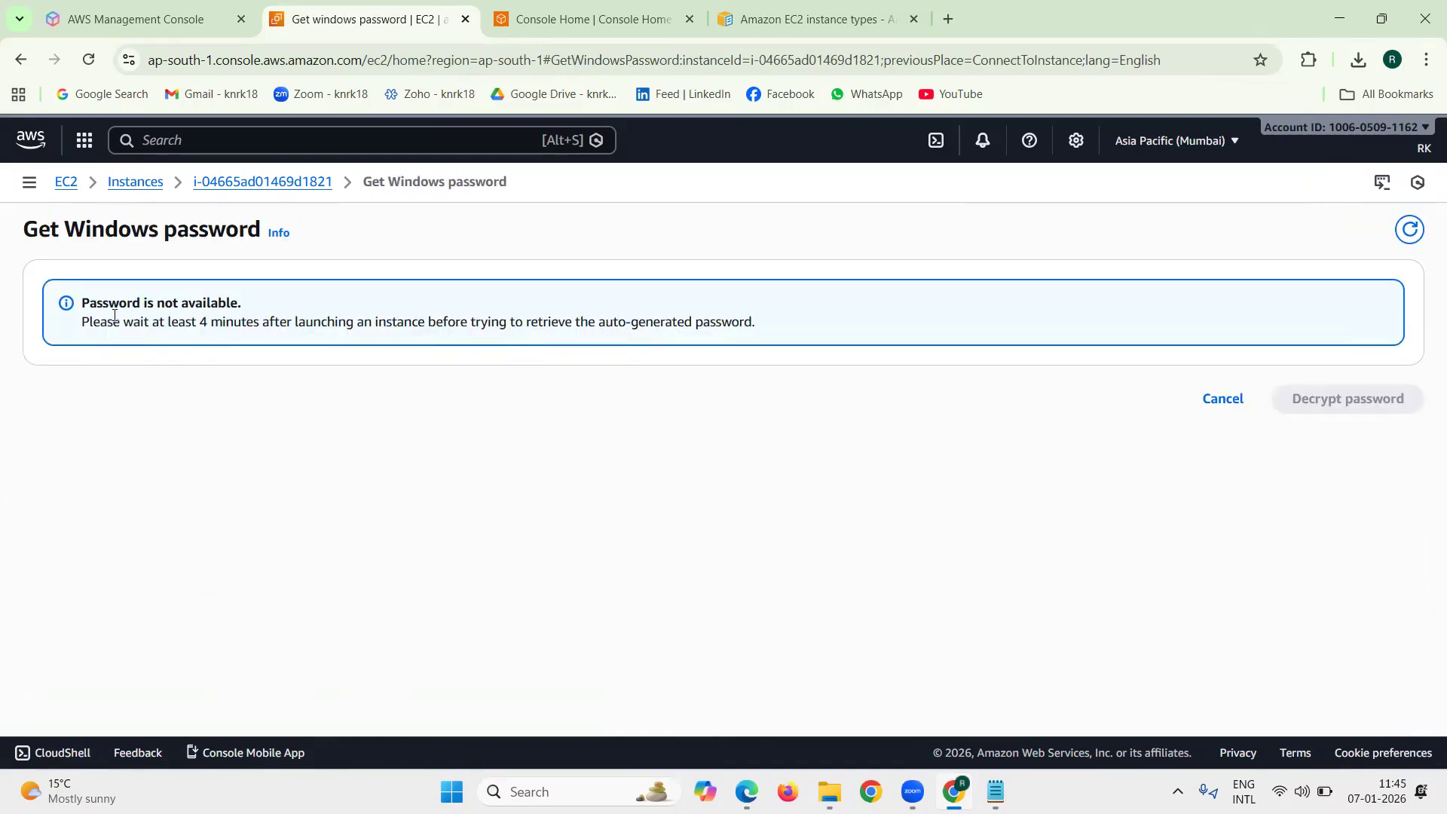
drag(100, 321, 419, 321)
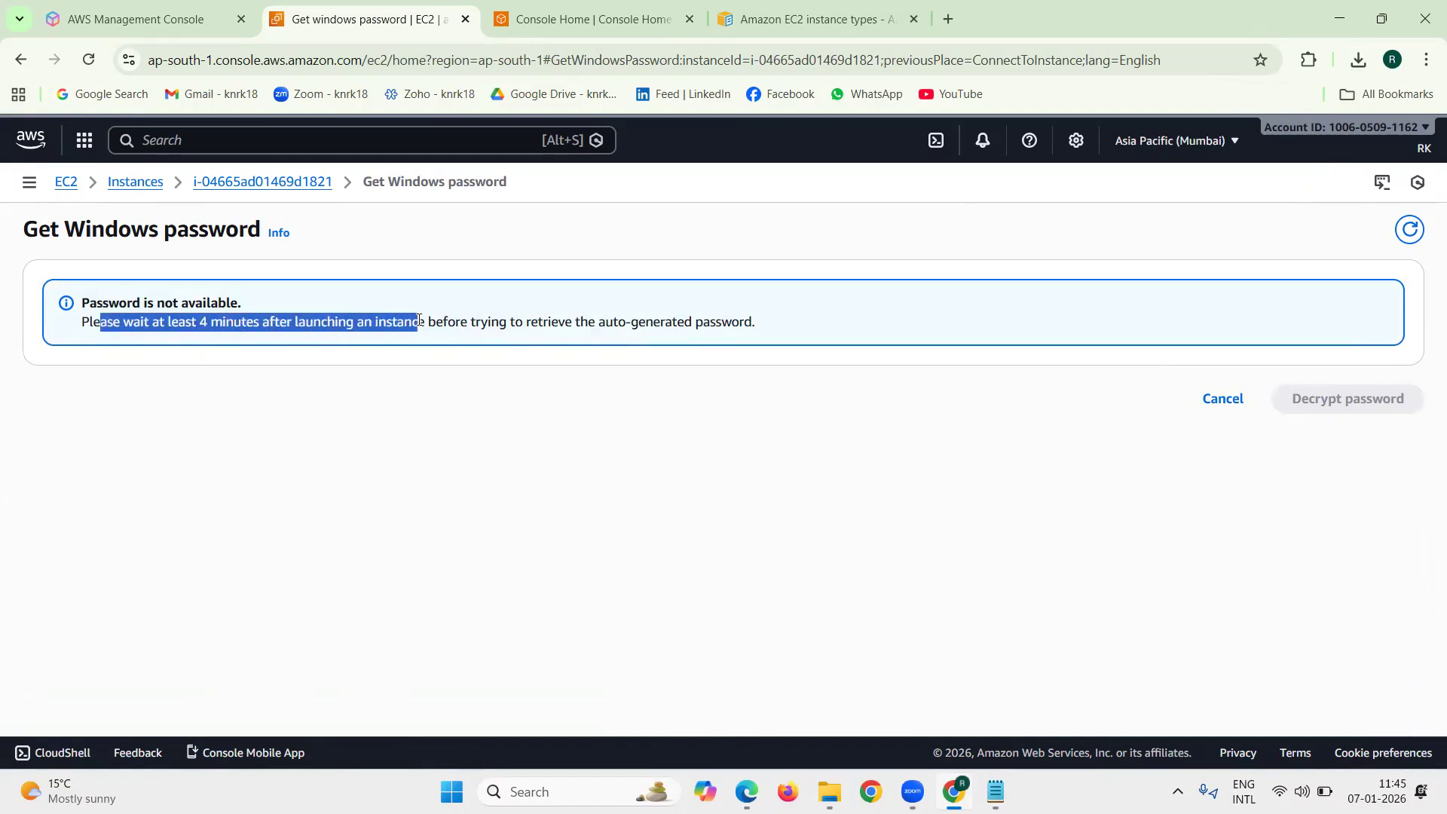
click(1222, 397)
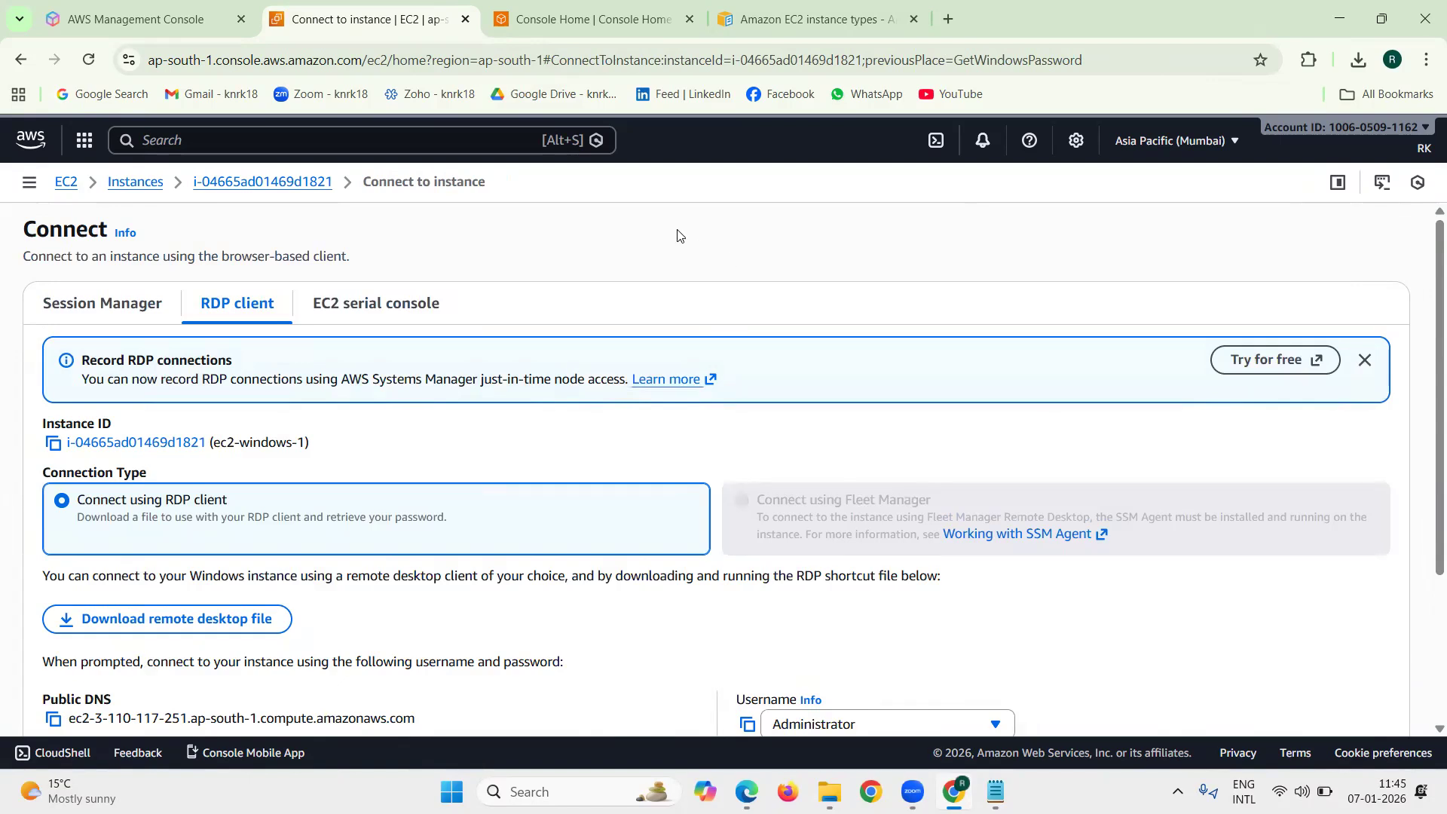
Open the EC2 service in the Console Home browser tab and start configuring a new instance launch
click(600, 21)
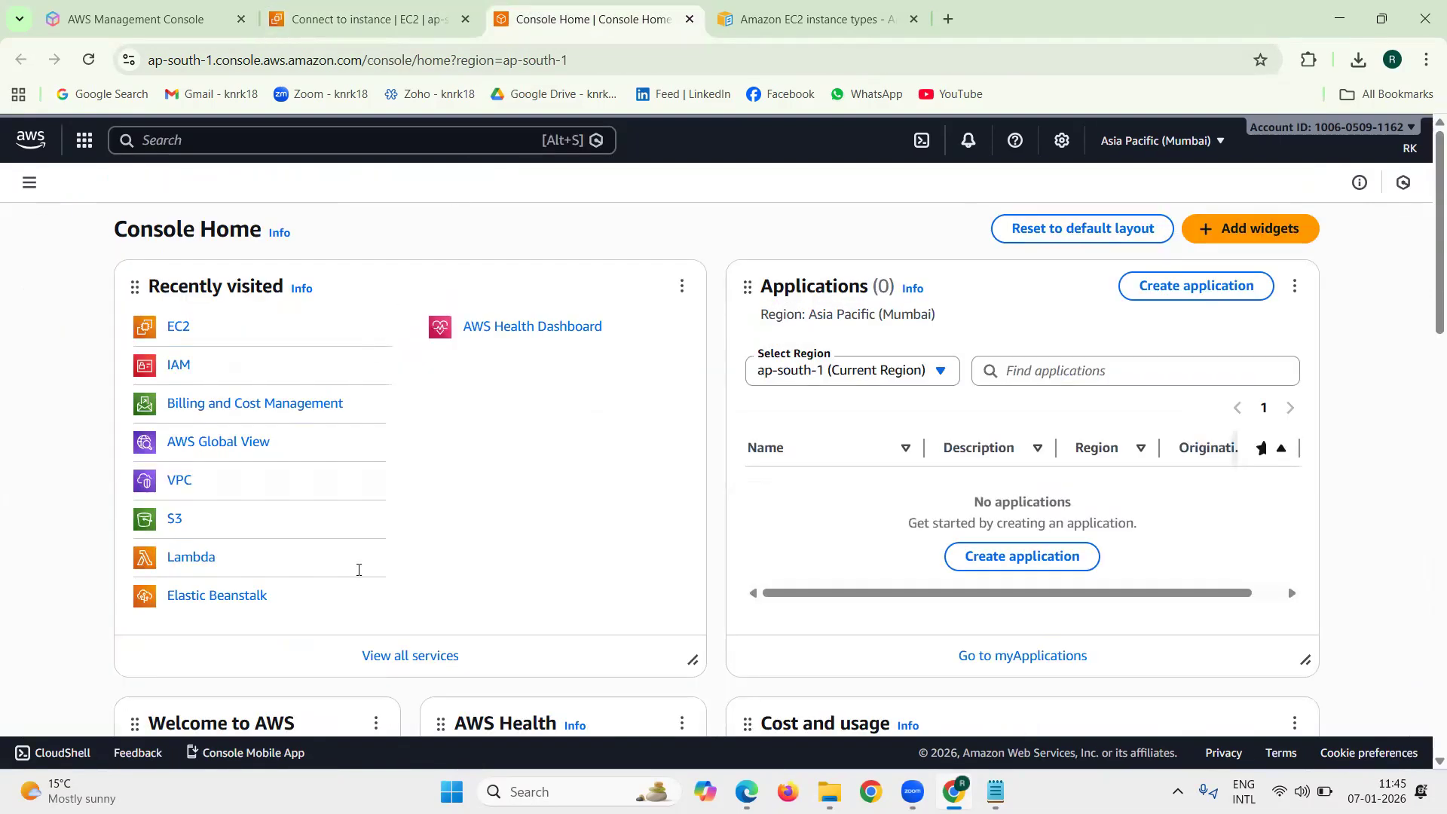
drag(493, 660, 359, 663)
click(362, 661)
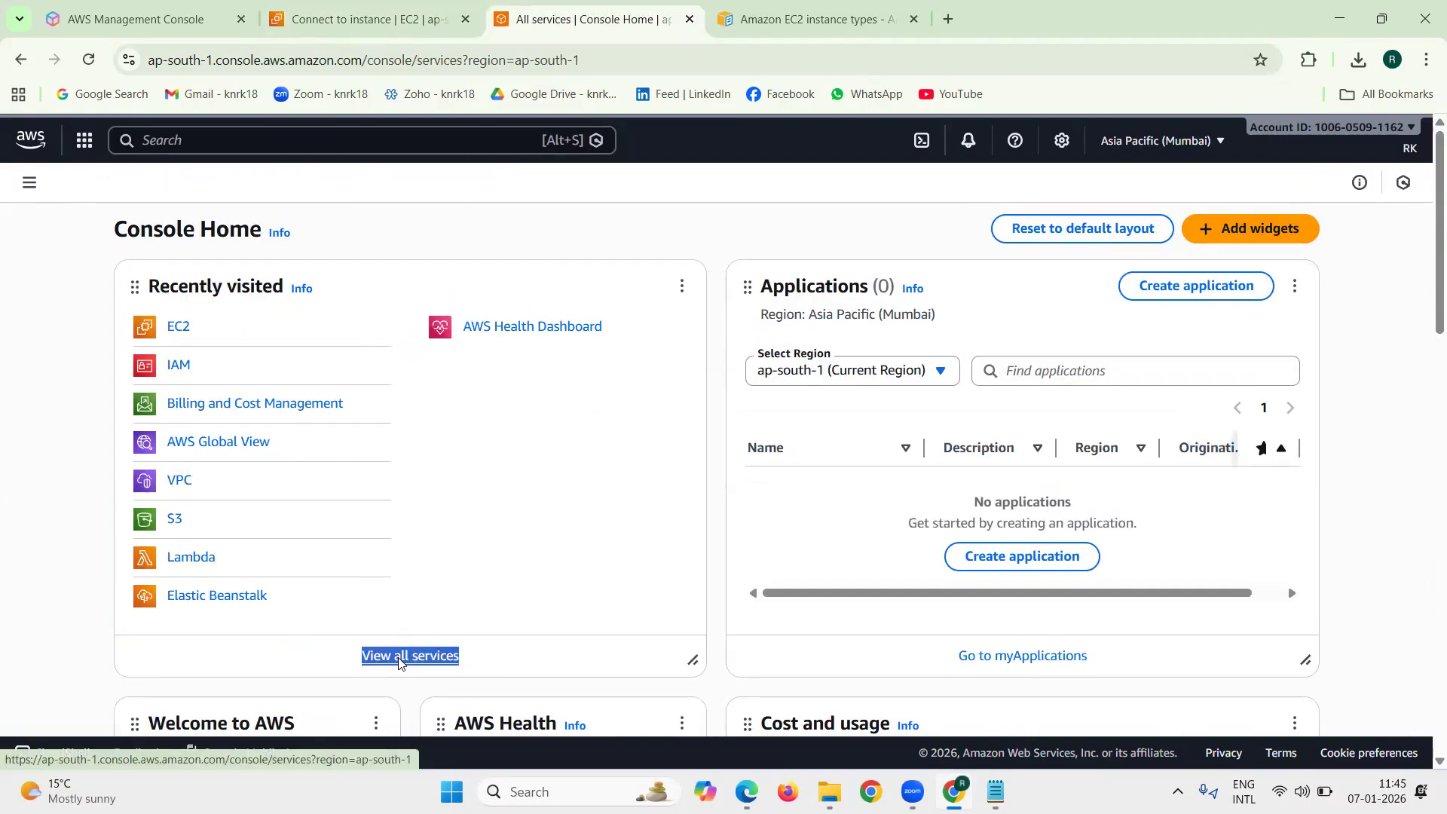
drag(287, 335, 356, 336)
click(364, 340)
click(298, 370)
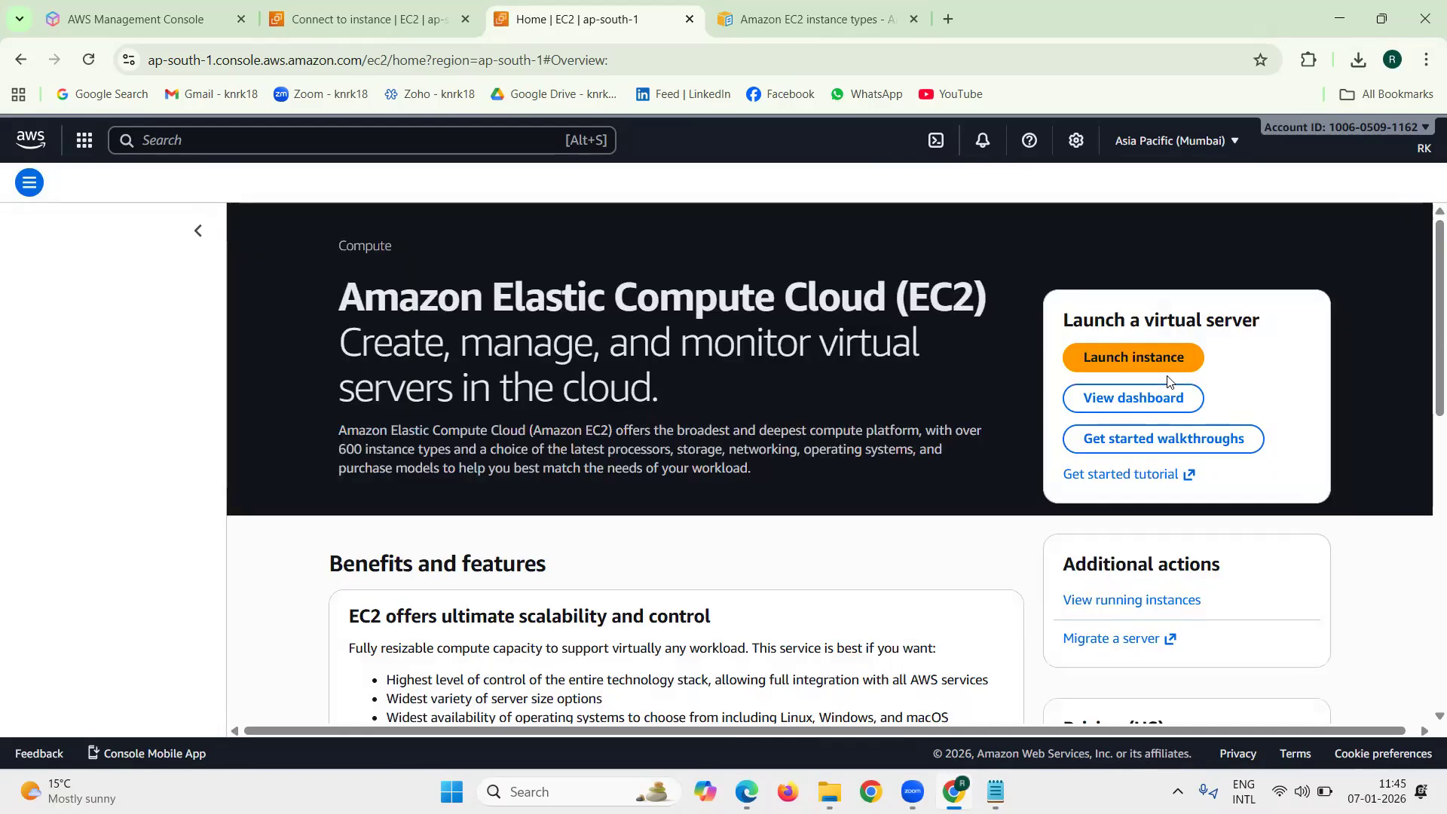
click(1155, 360)
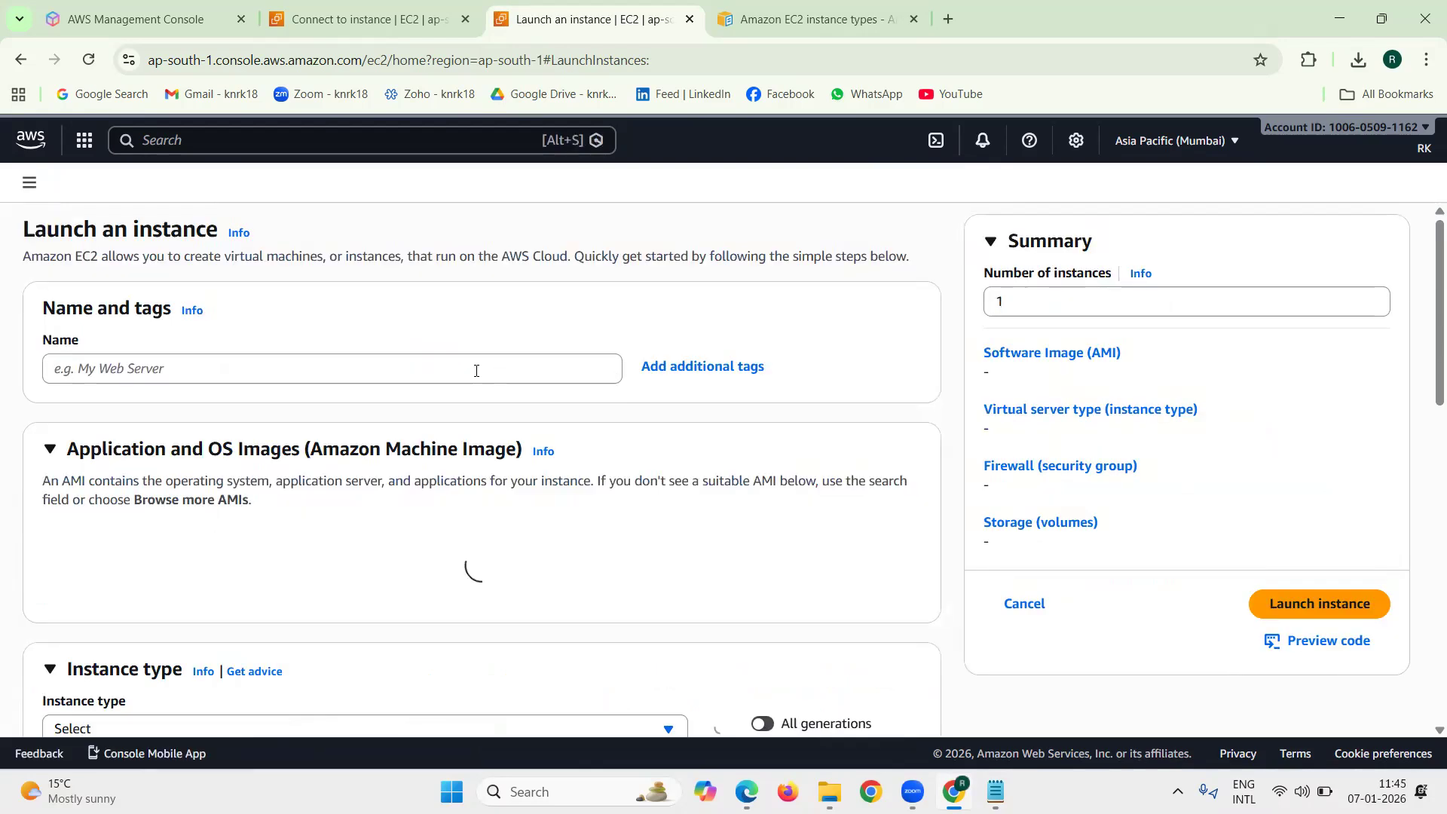
Name the new instance ec2-amazonlinux-2
click(457, 379)
text(ec2-ama)
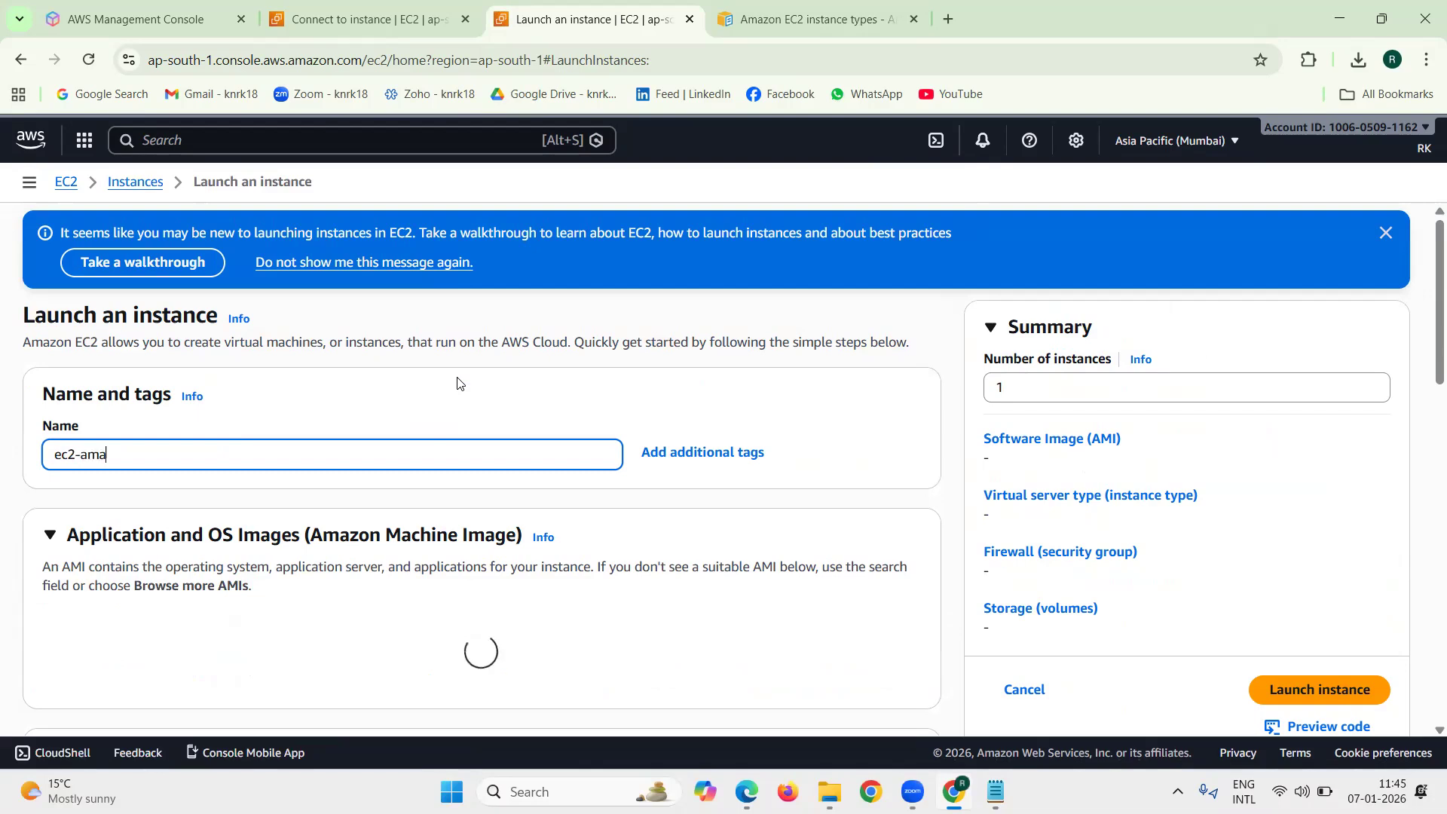
text(zonlinux-1)
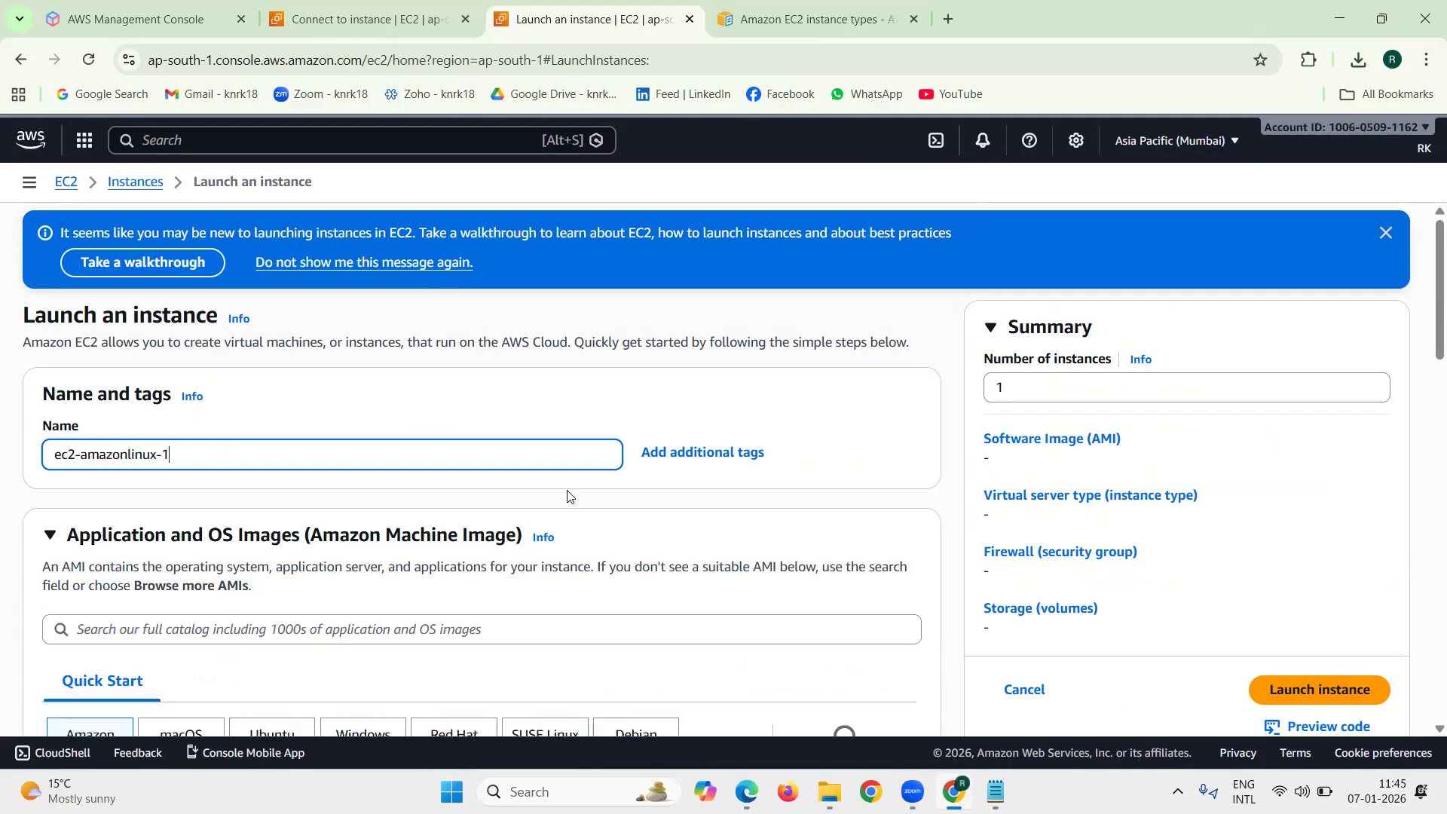
key(BackSpace)
text(2)
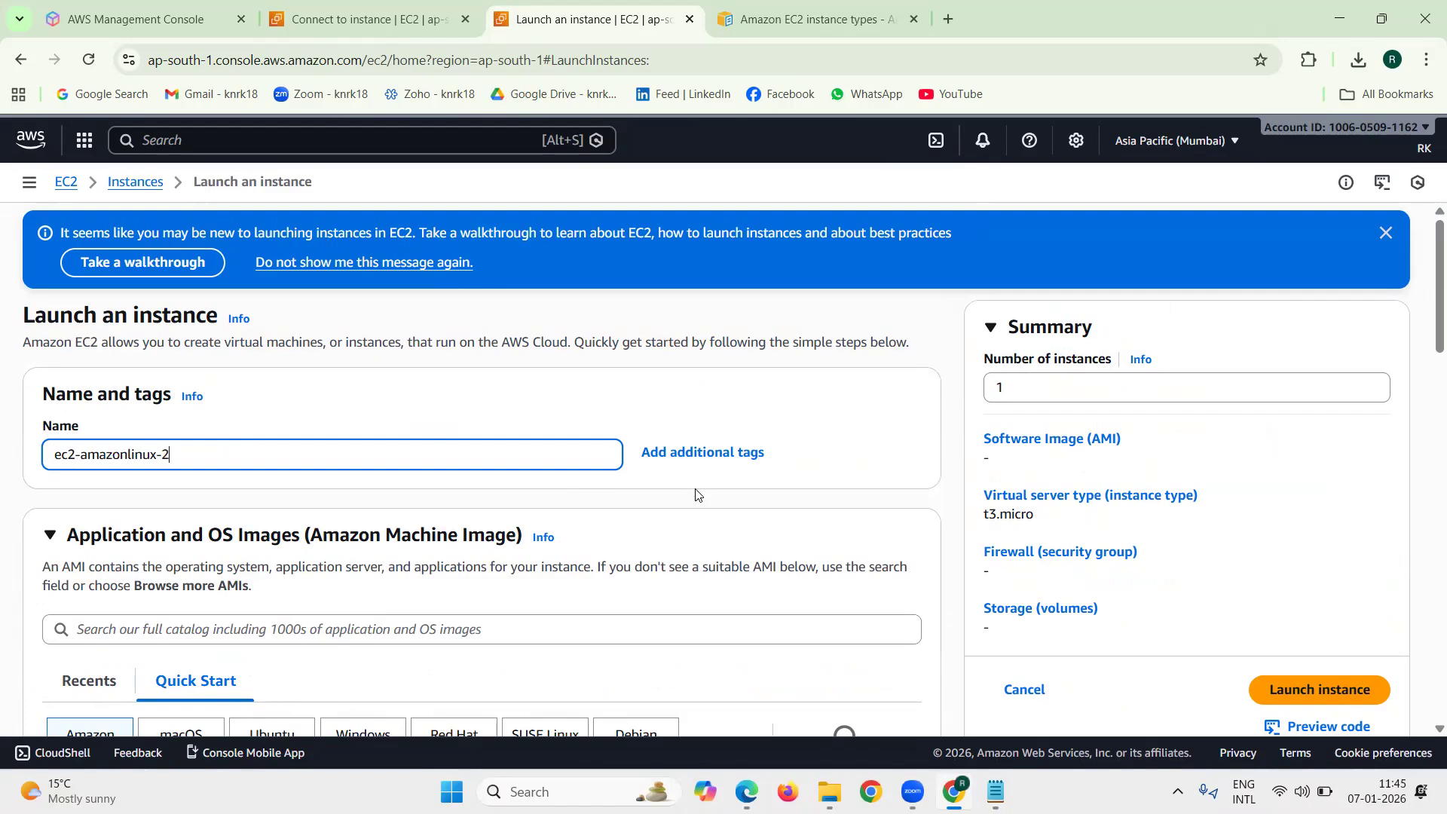
Review the available Amazon Linux images, keeping Amazon Linux 2023 kernel-6.1 AMI selected
scroll(696, 499, down, 3)
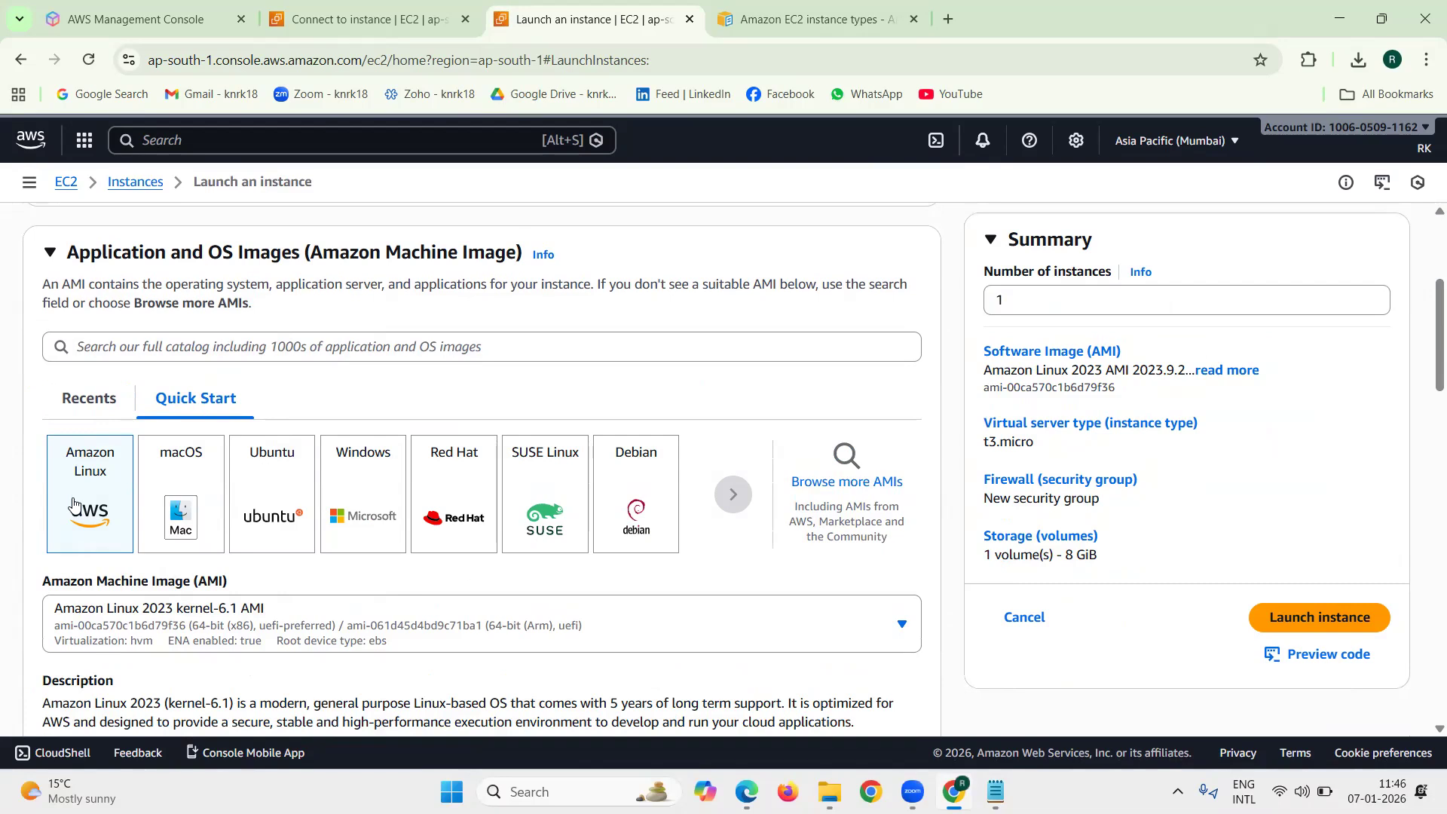
scroll(923, 527, down, 2)
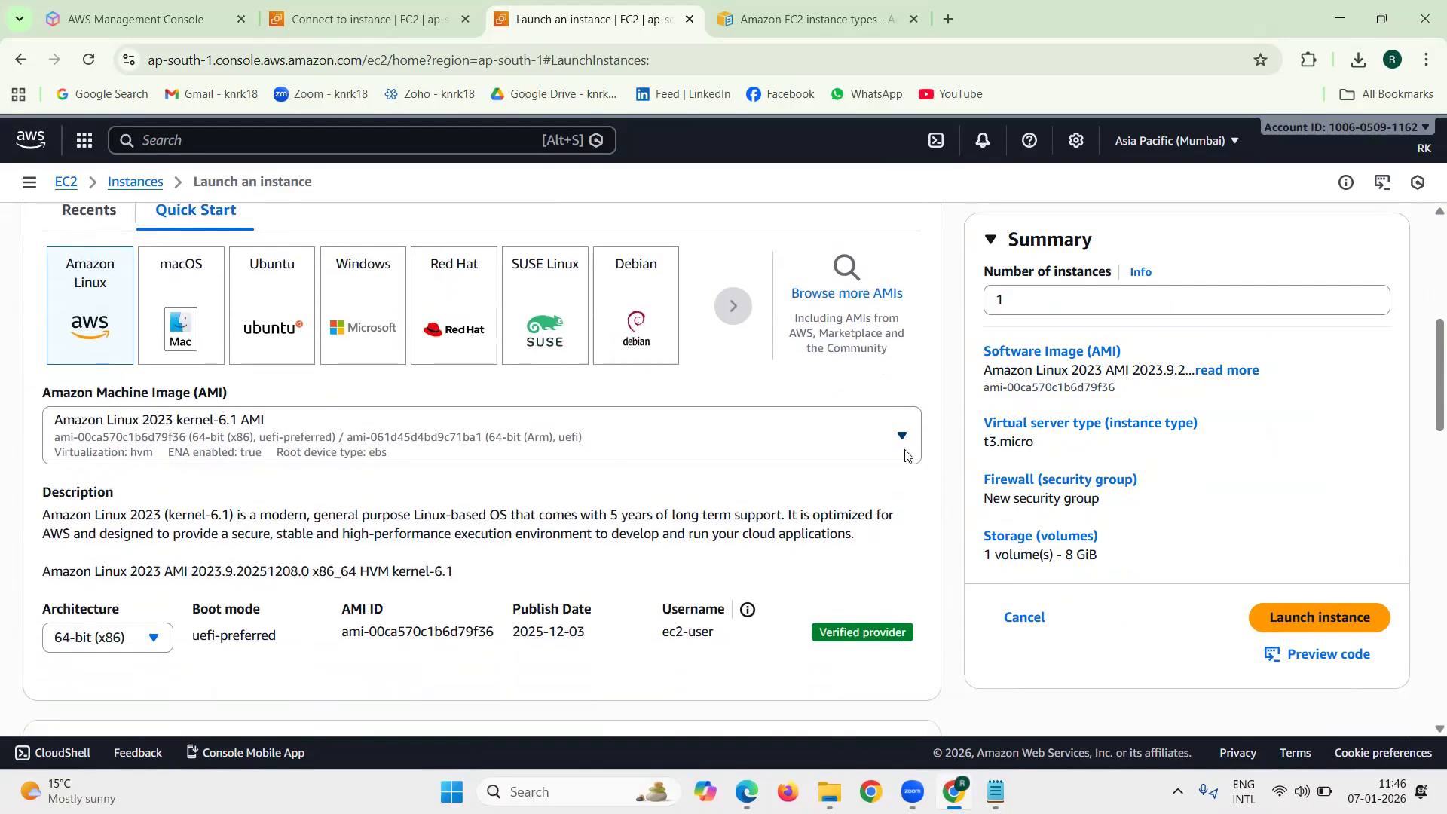
click(905, 455)
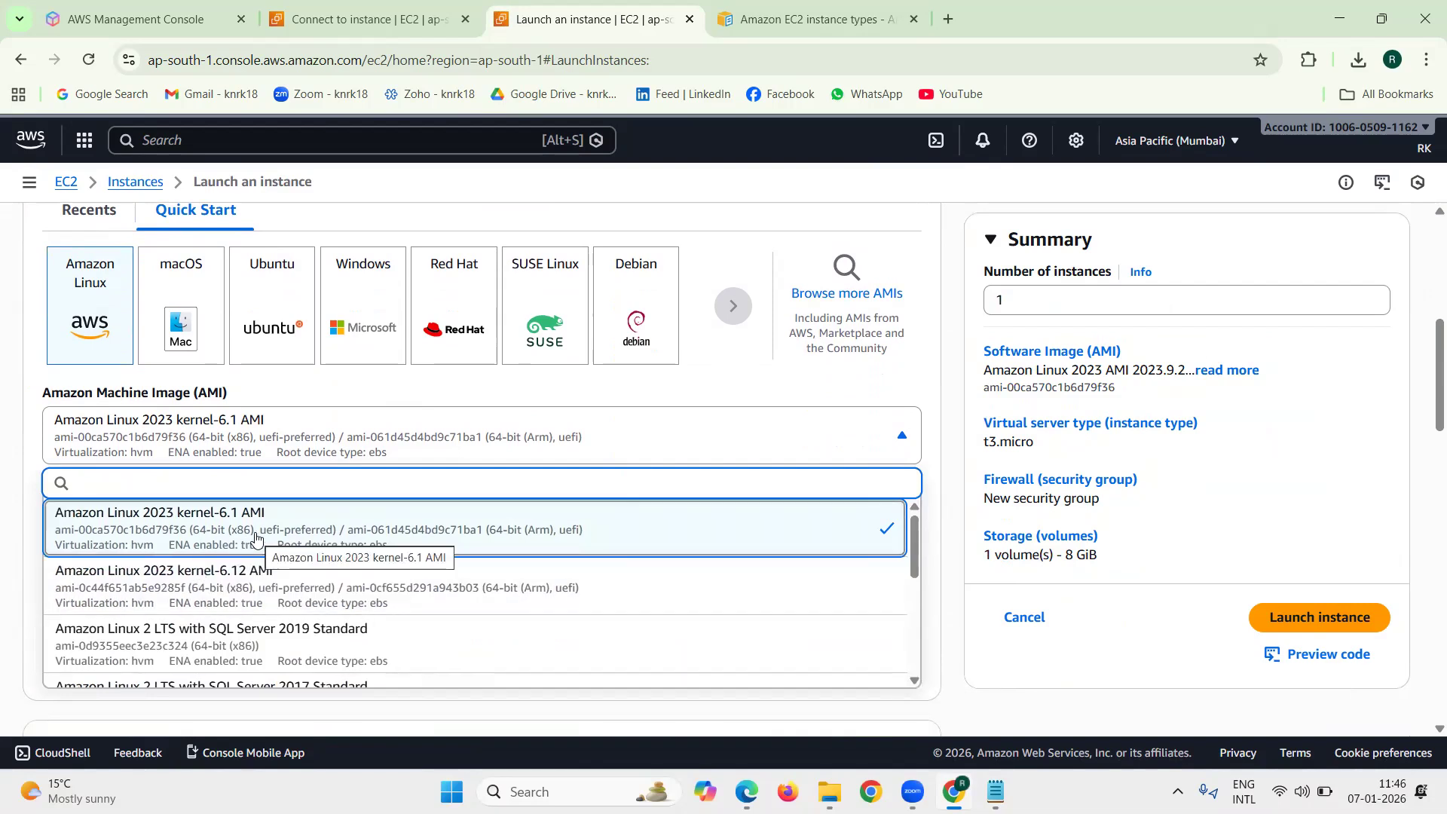
click(940, 506)
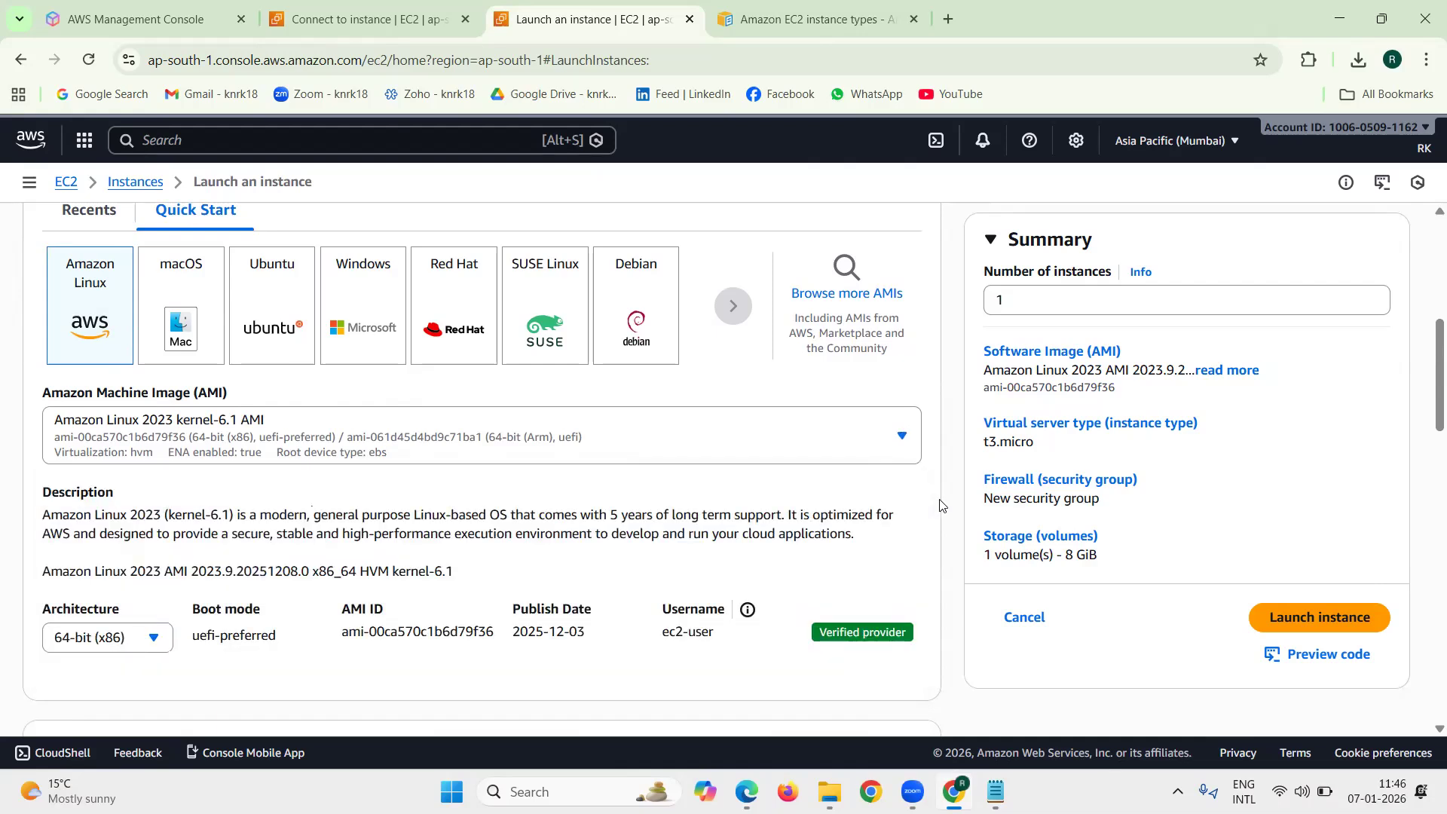
Set the instance type to t2.micro
scroll(942, 505, down, 5)
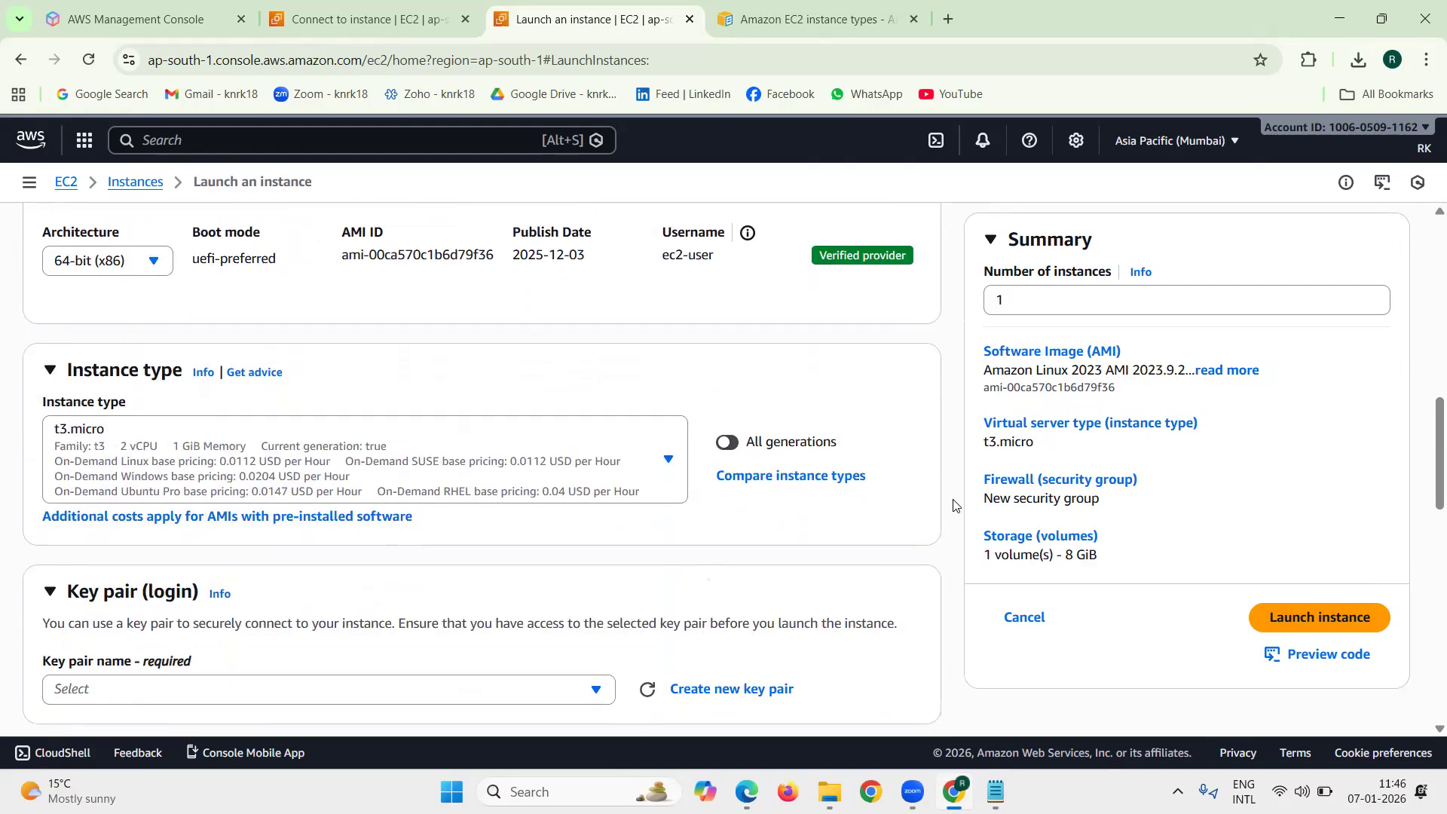
drag(151, 401, 33, 403)
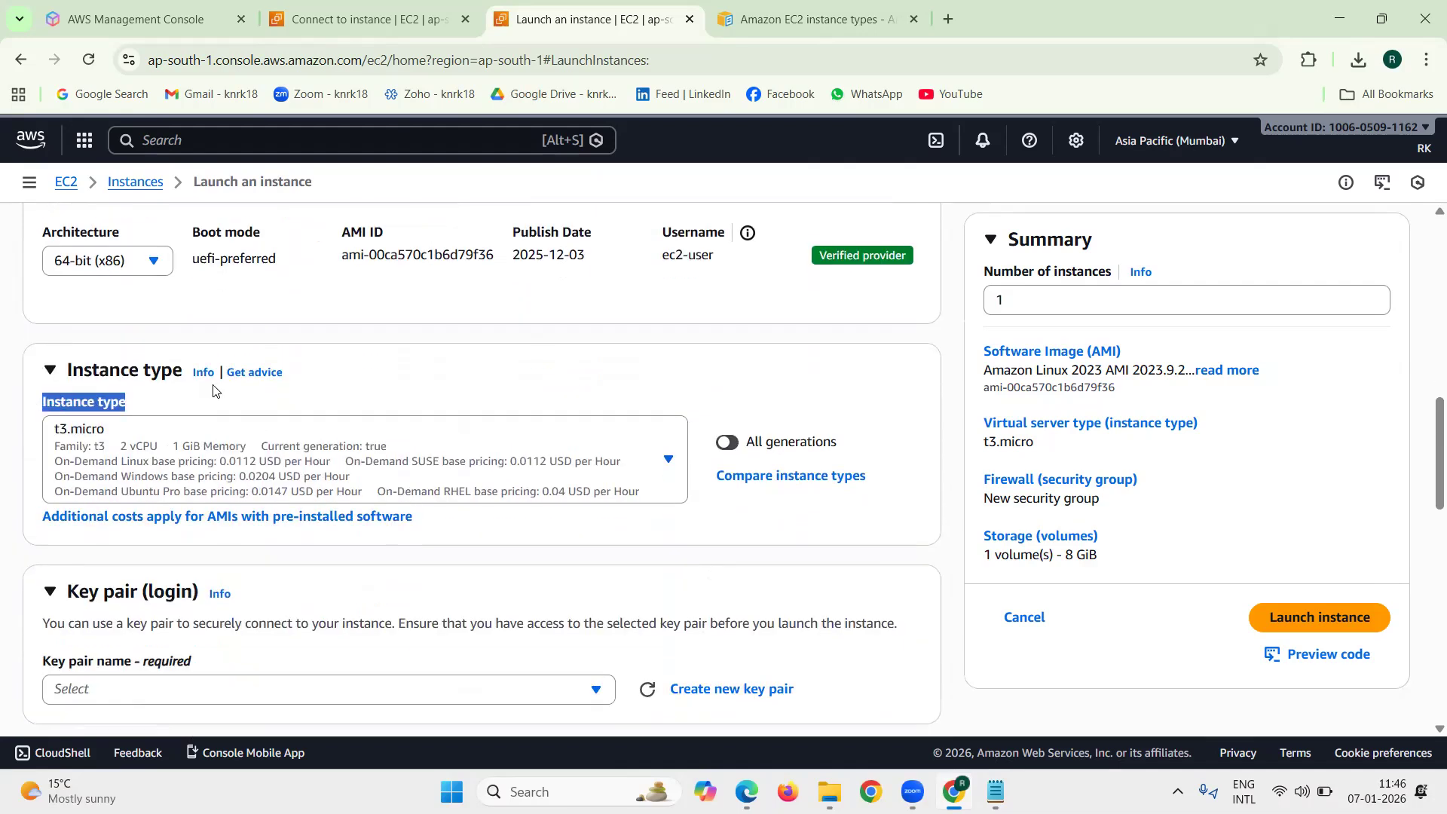
scroll(386, 383, down, 1)
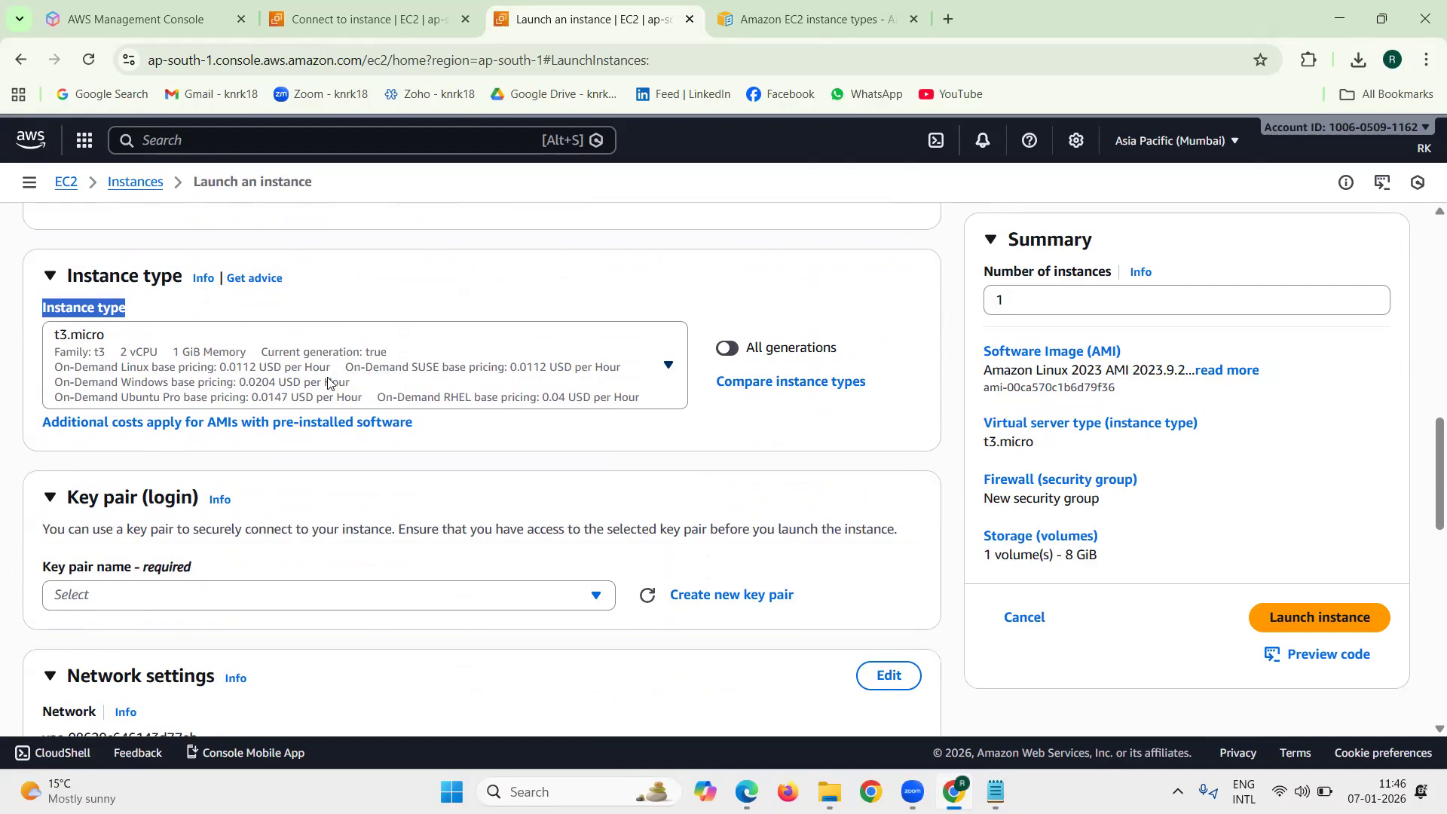
click(337, 365)
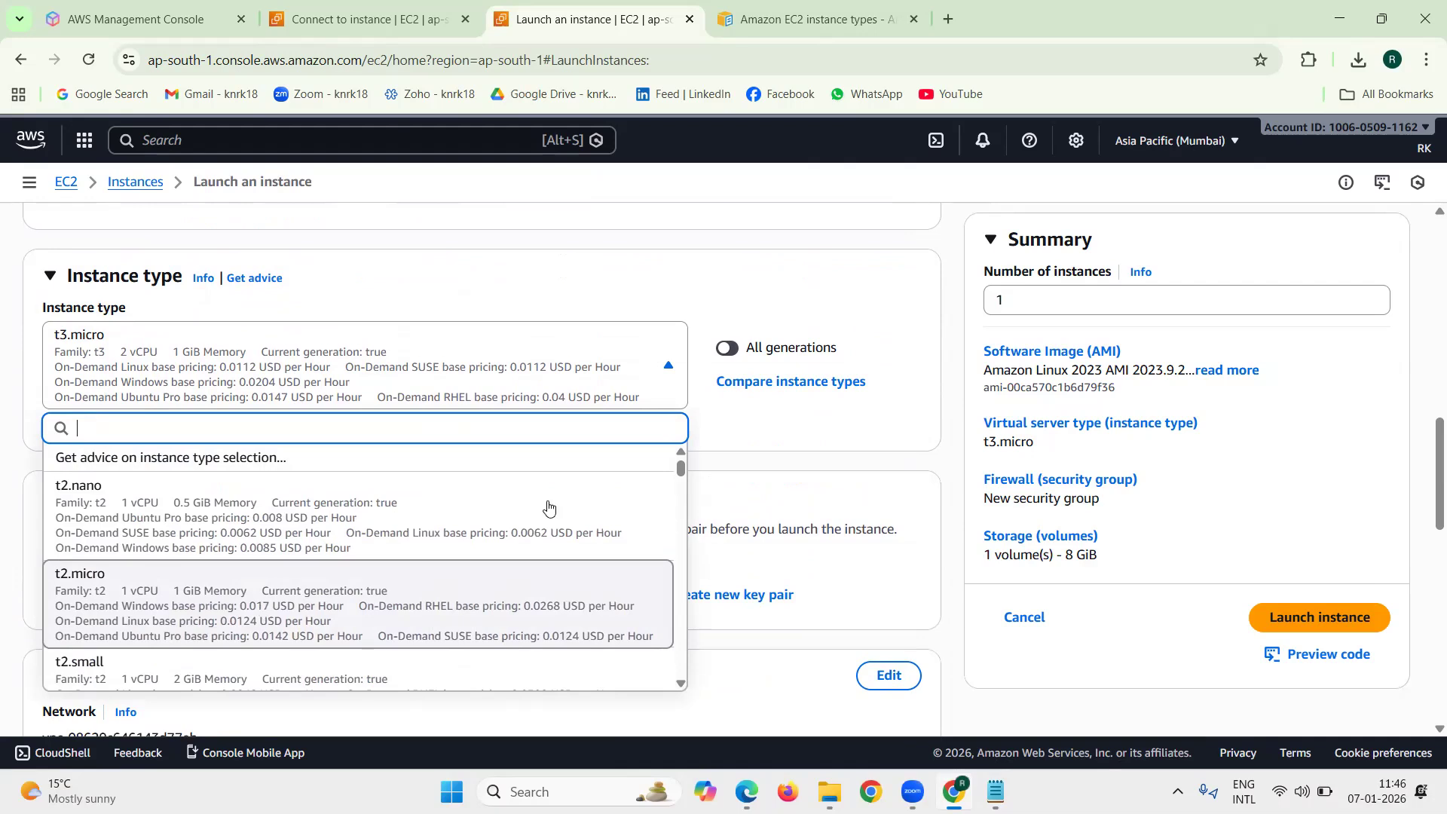
key(Return)
Choose awskeytest1 as the login key pair for the instance
scroll(761, 465, down, 4)
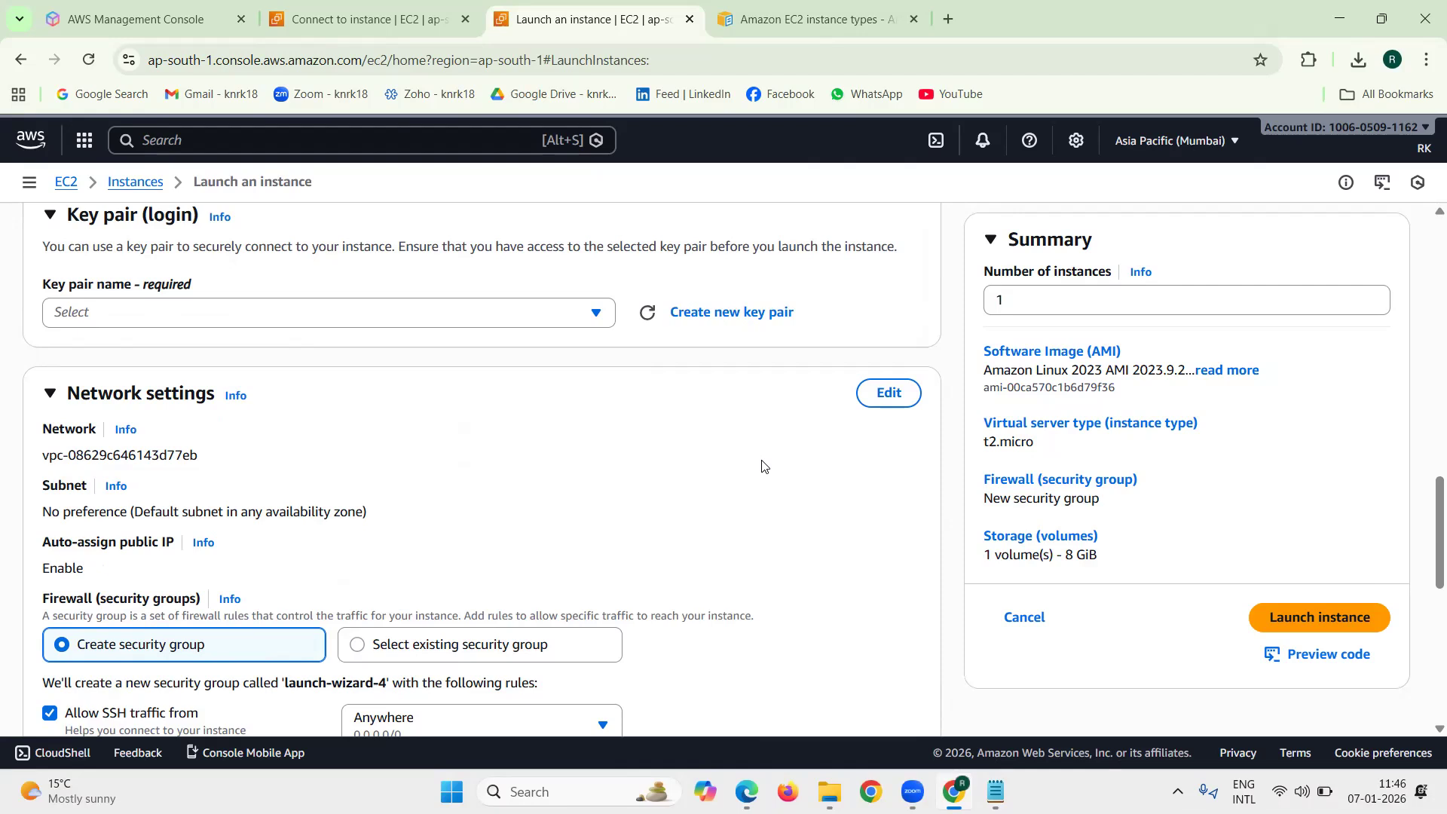
click(214, 315)
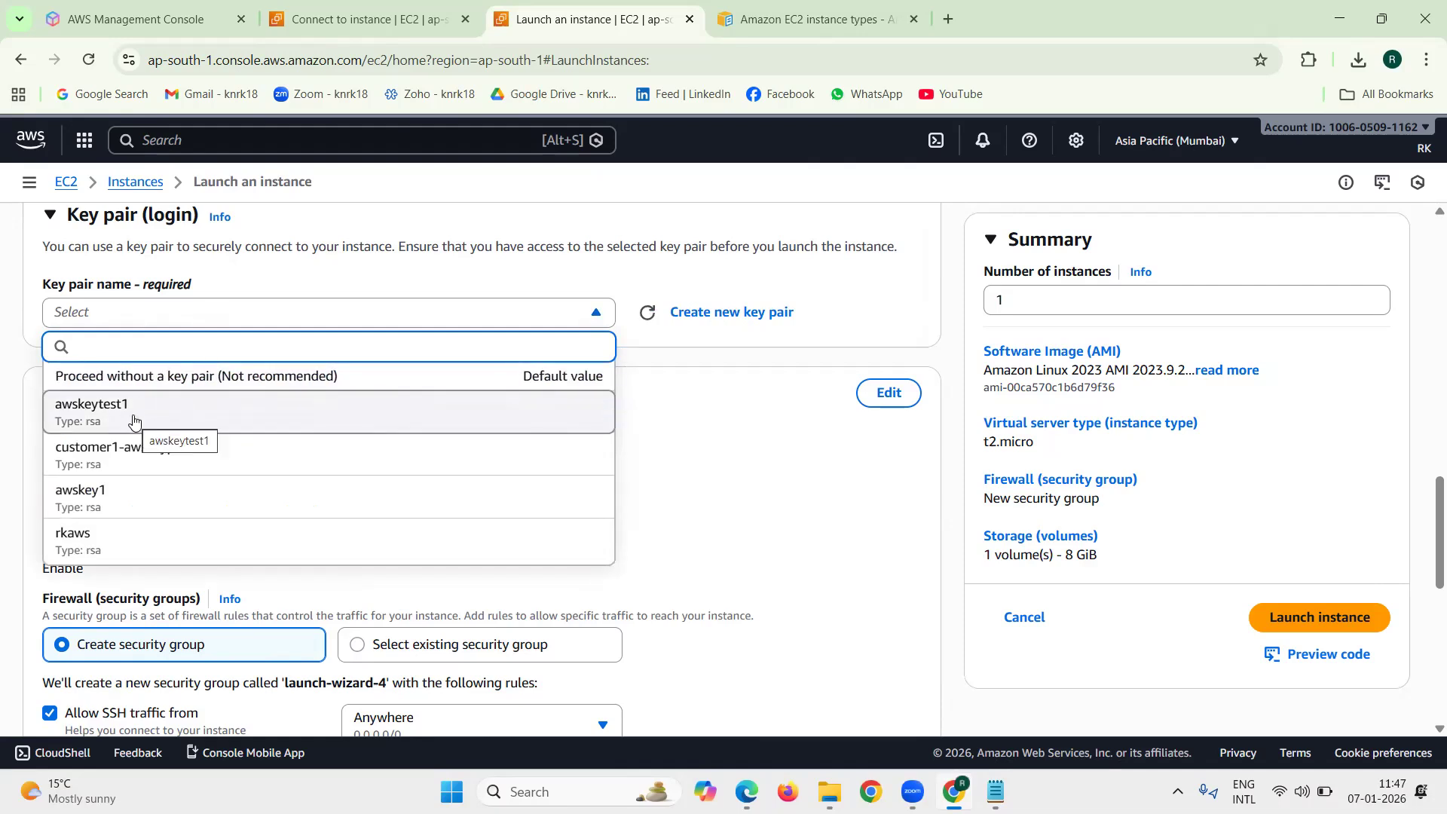
click(134, 420)
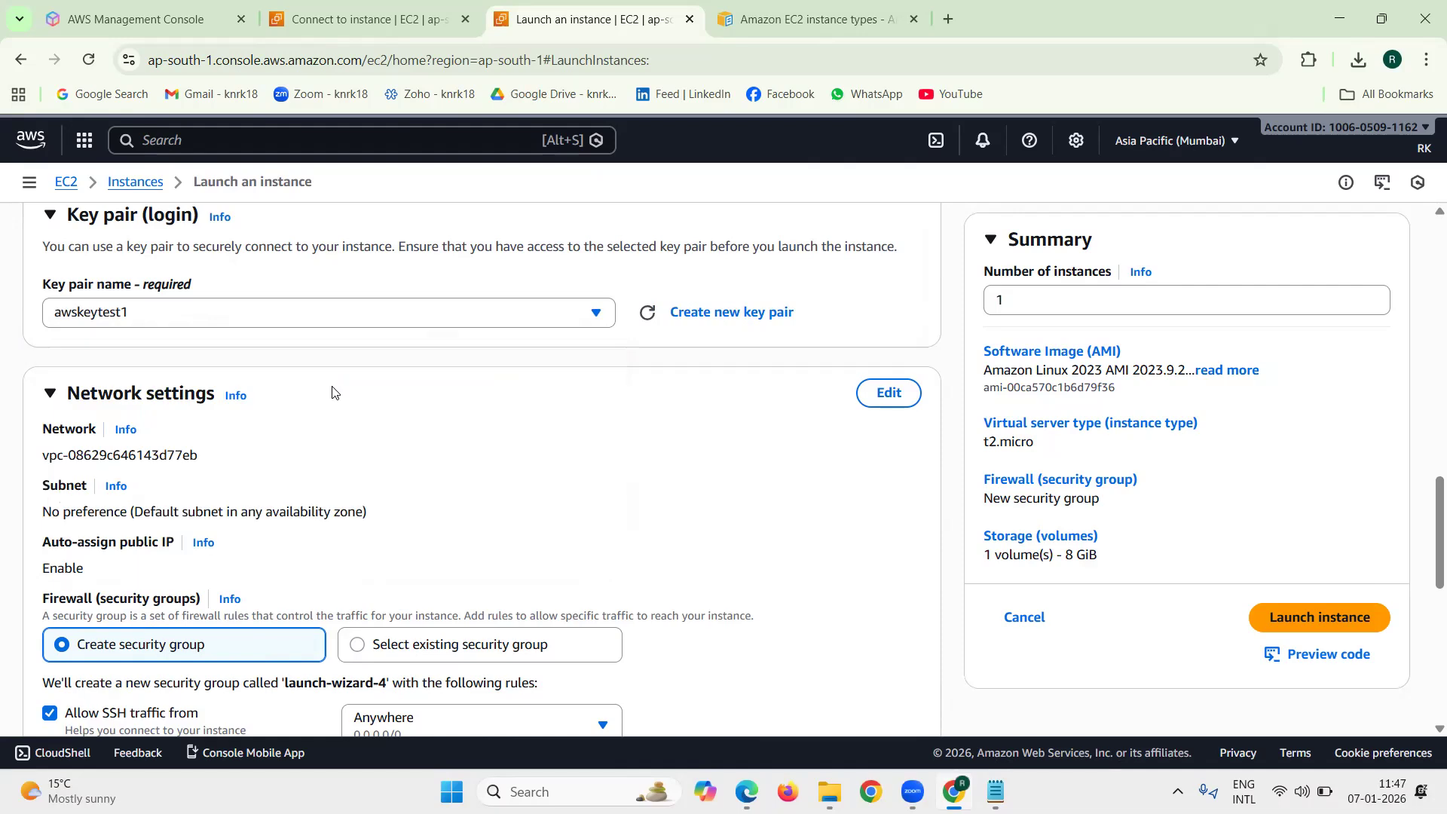
Review the VPC network and the SSH traffic rule of the new security group
scroll(589, 397, down, 1)
scroll(589, 397, down, 1)
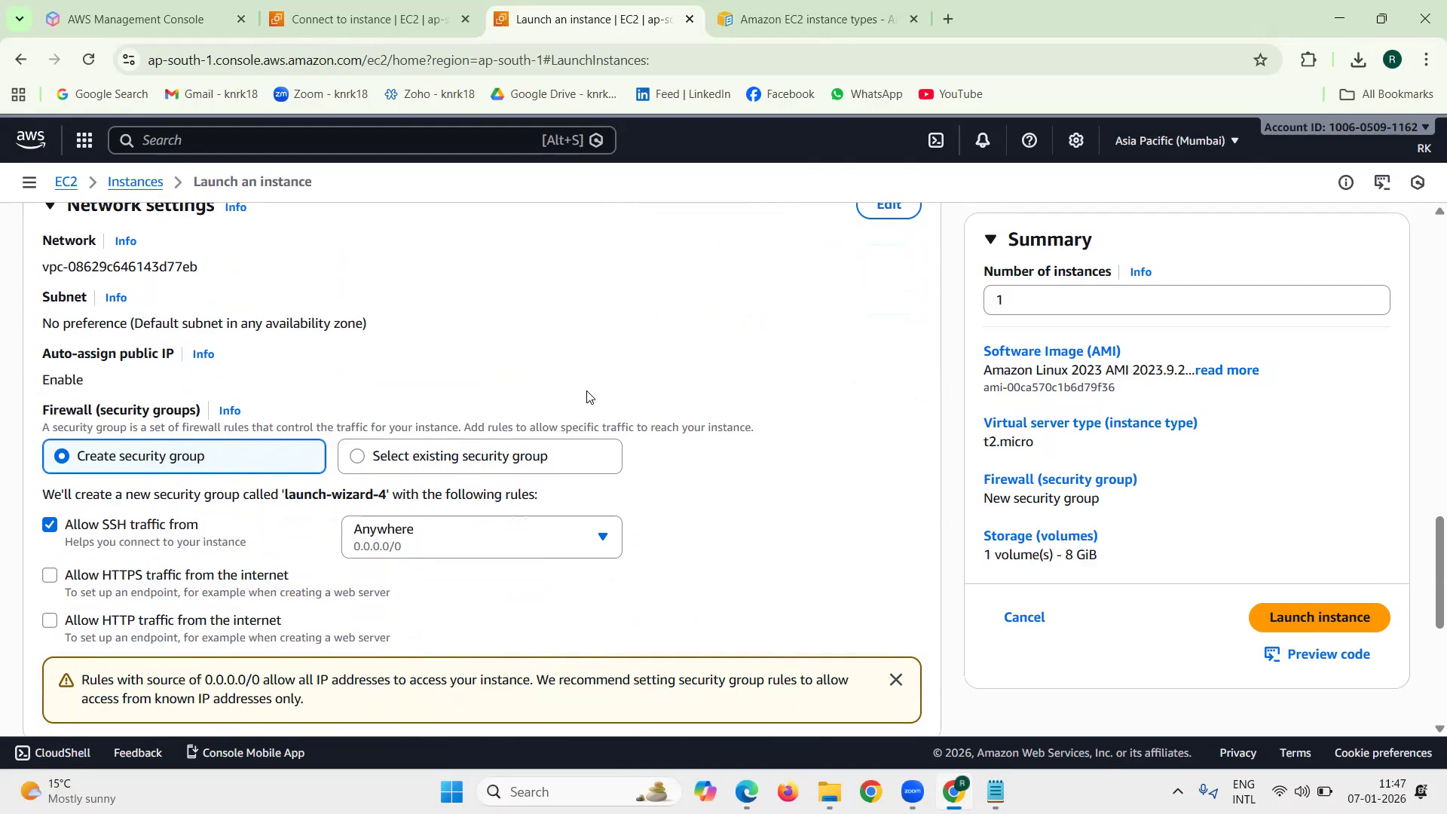
double_click(147, 267)
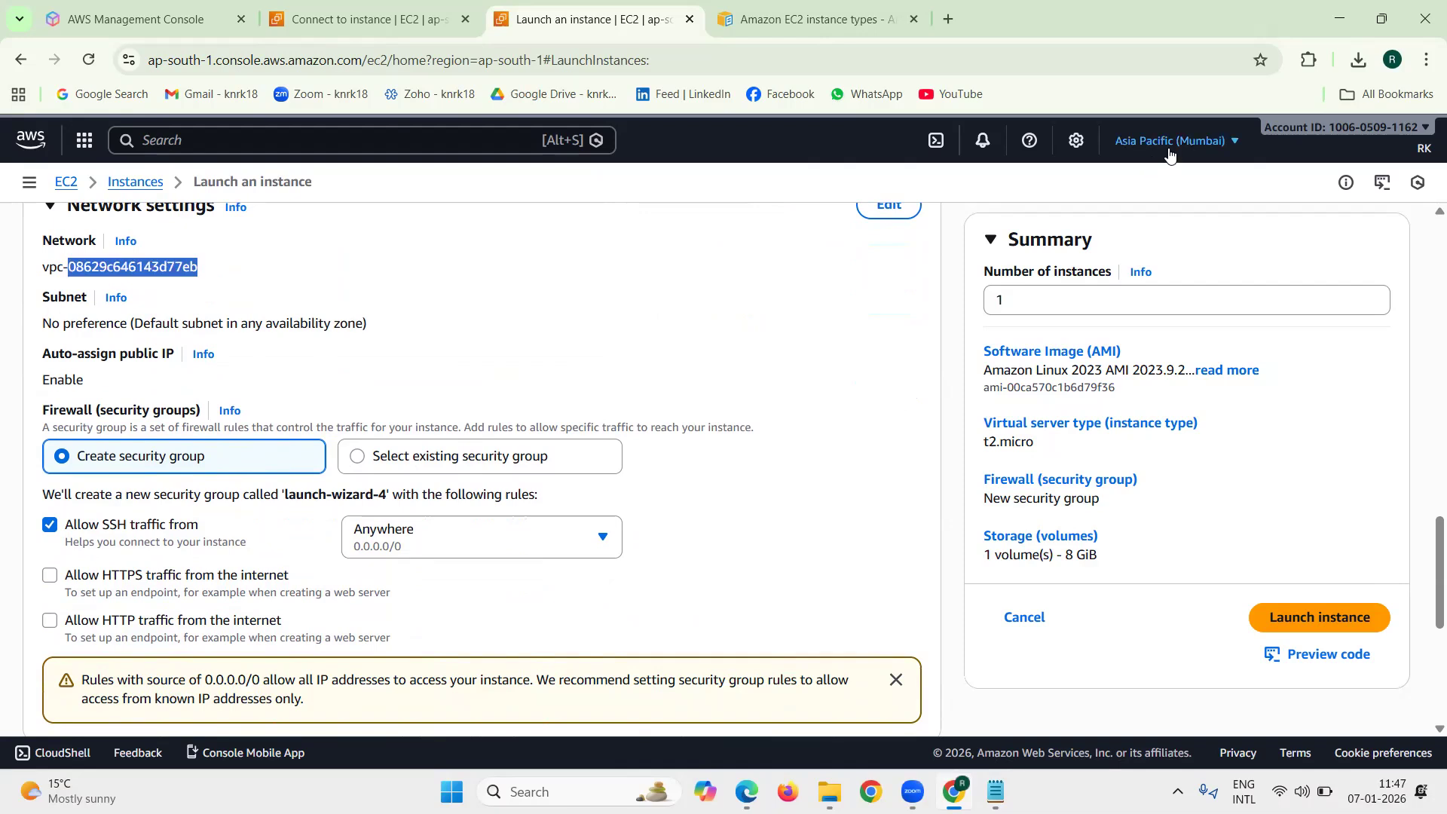
scroll(681, 356, down, 2)
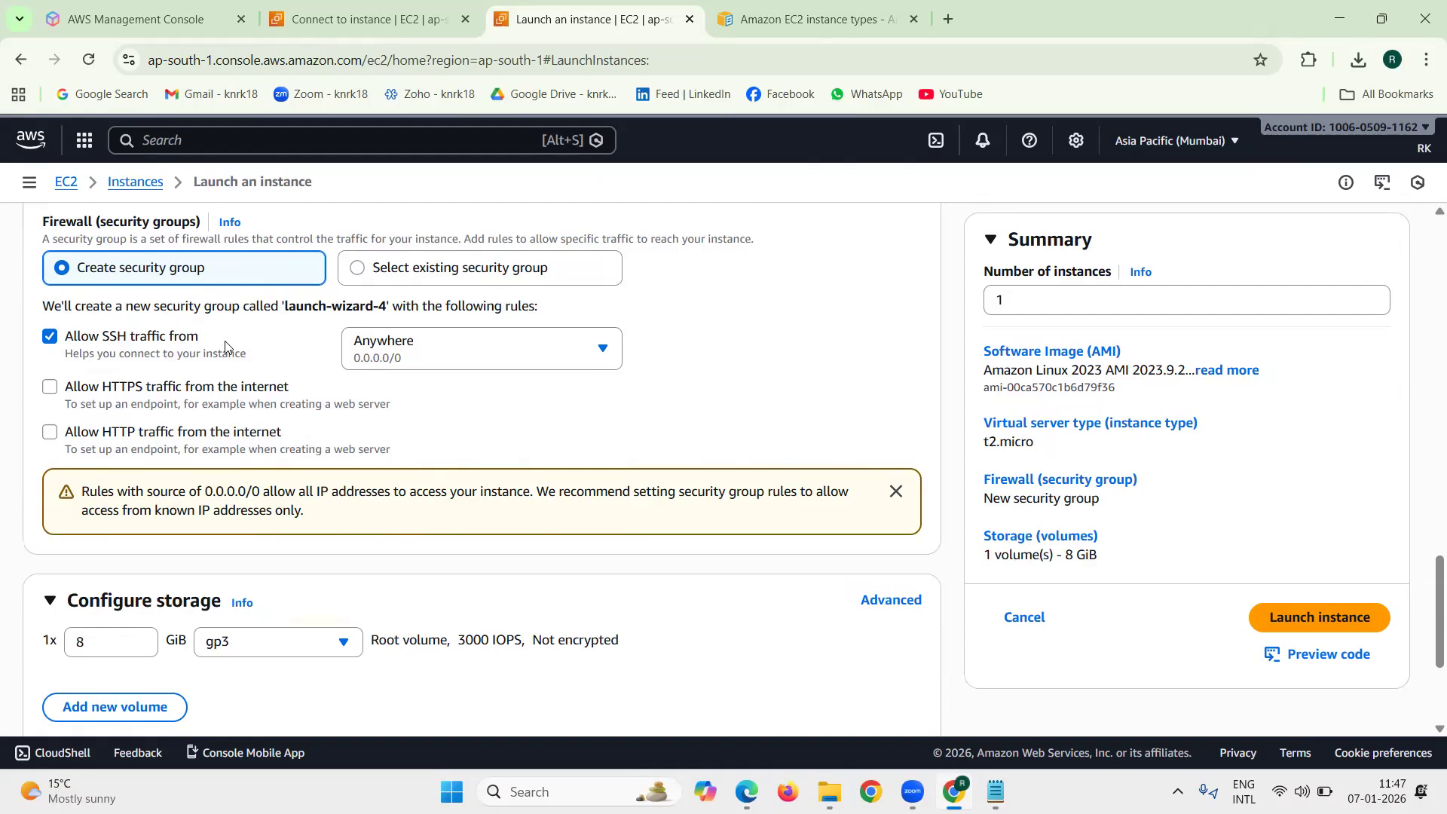
Check the root volume's storage and the full software image name in the summary, and launch the instance
scroll(301, 410, down, 3)
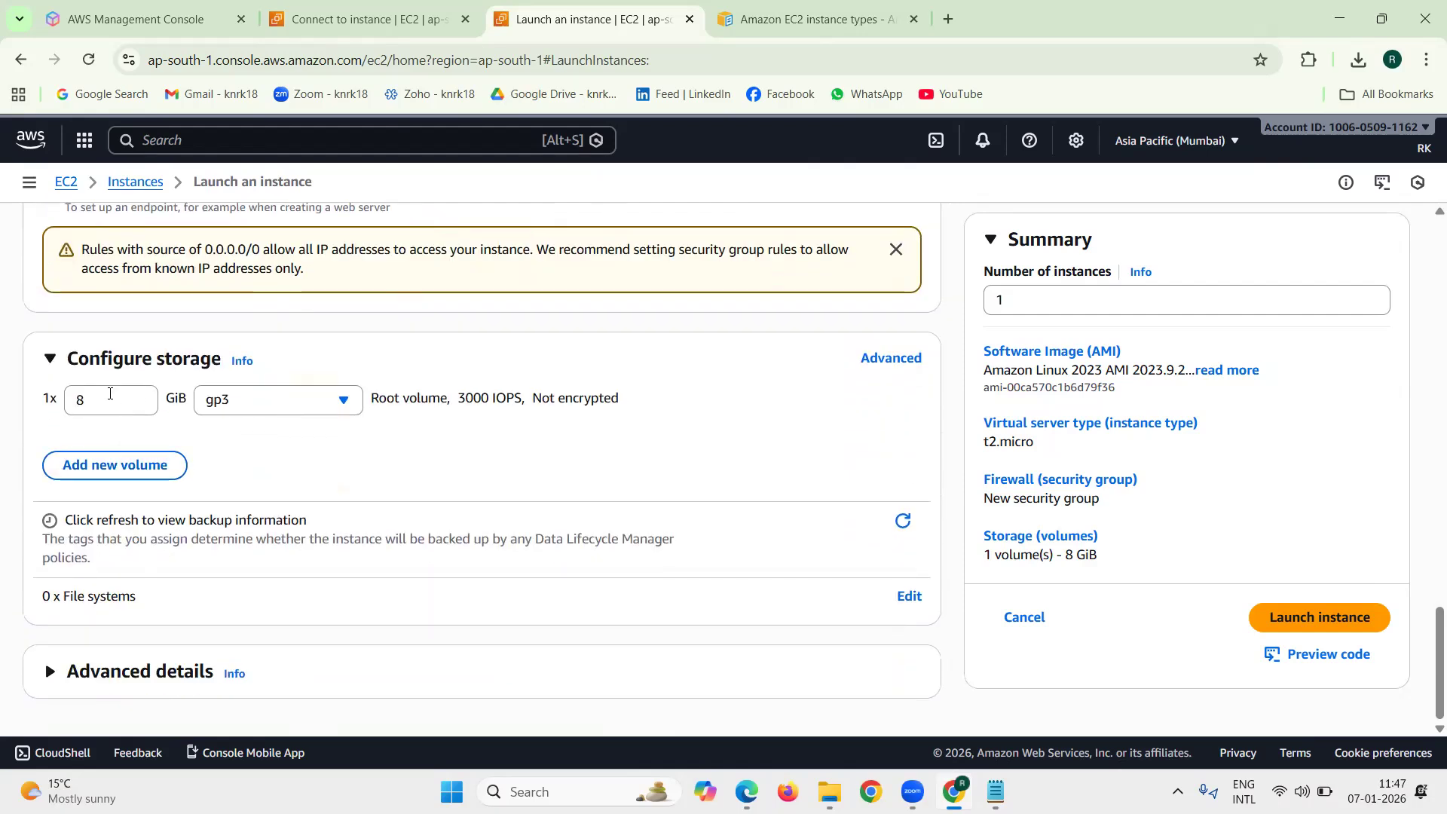
click(109, 393)
click(636, 506)
drag(1132, 559, 979, 352)
click(1343, 463)
click(1244, 371)
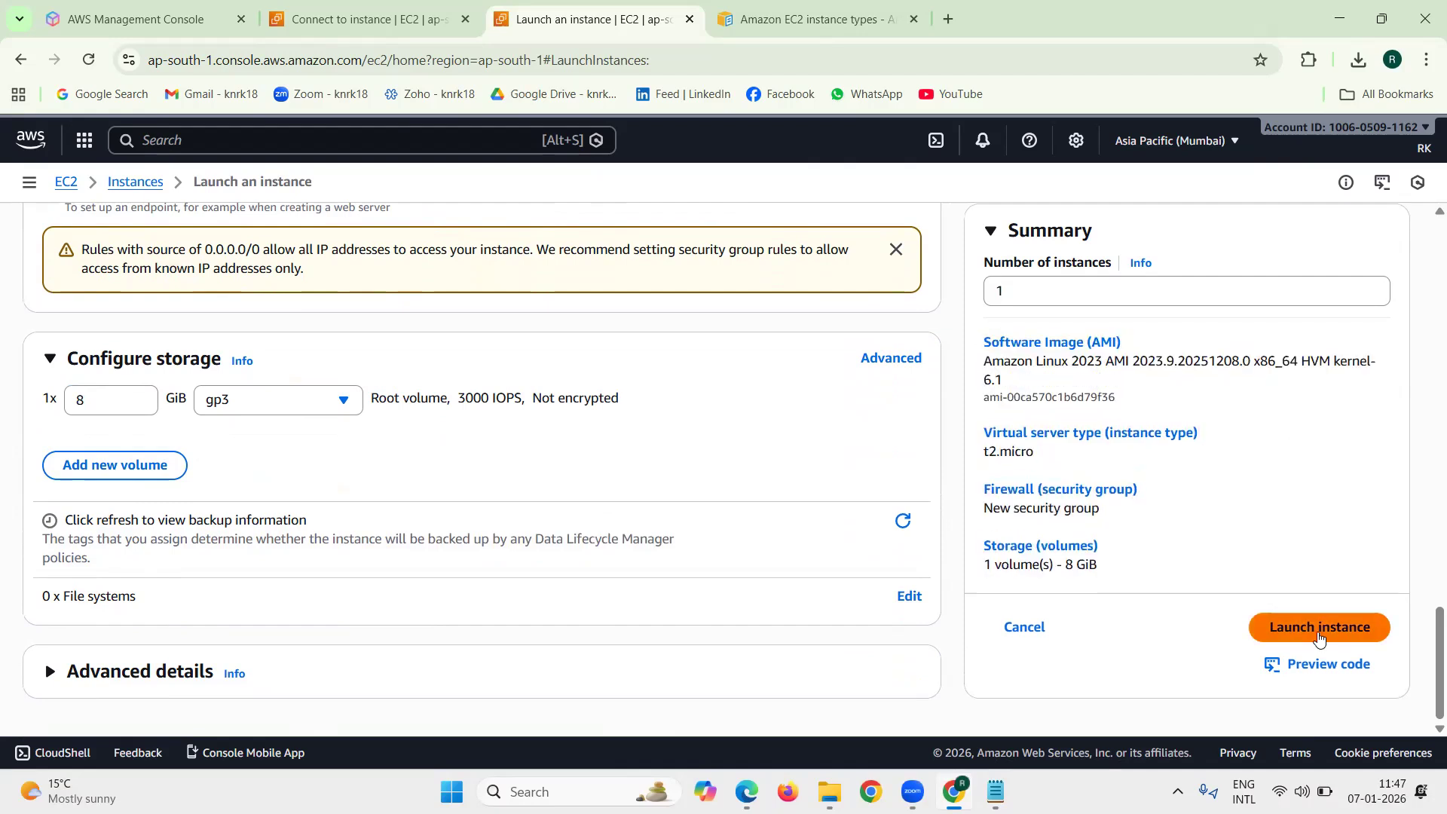
click(1319, 628)
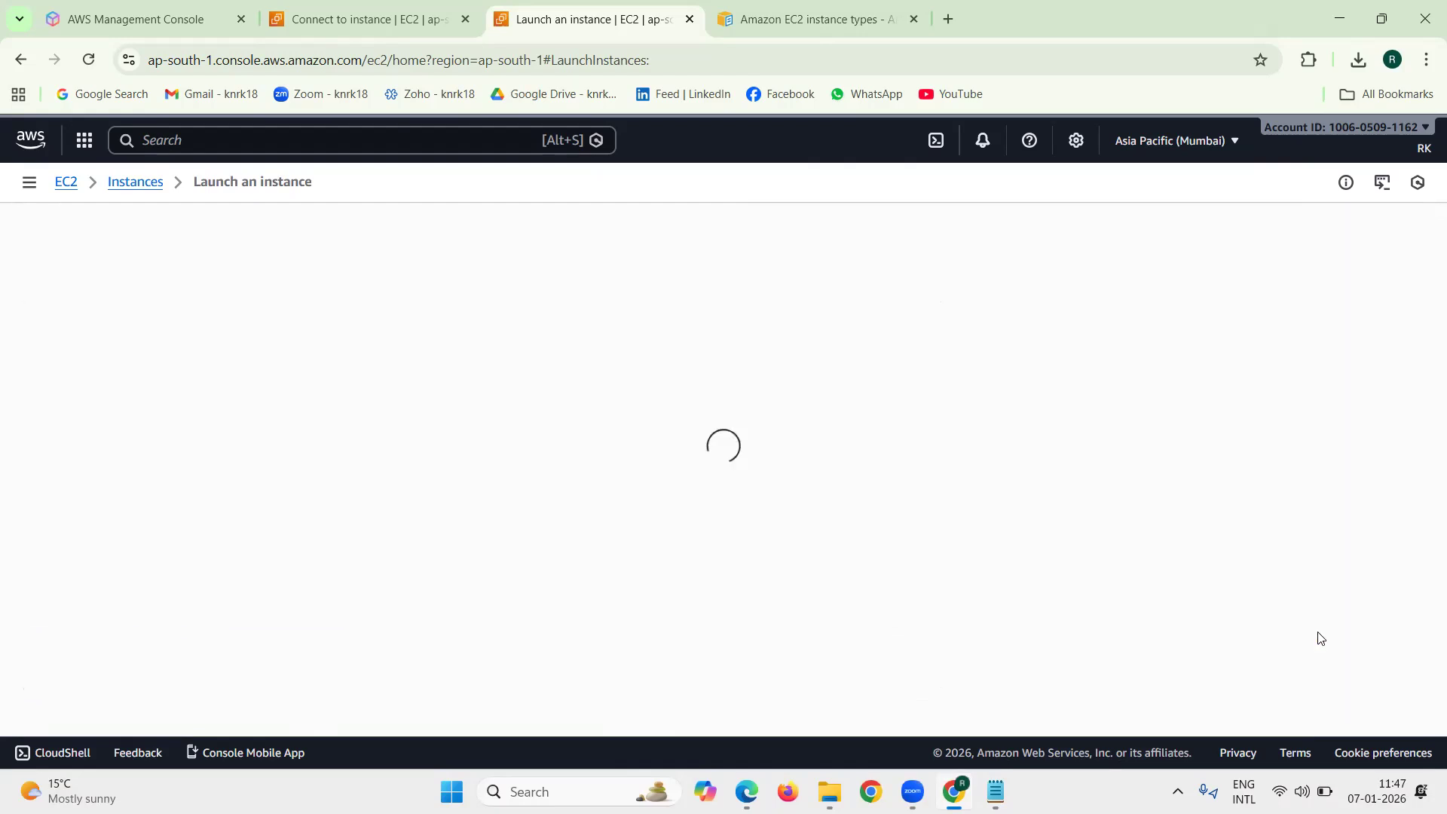
Return to the launch confirmation page for the new instance and open the list of all instances
click(381, 21)
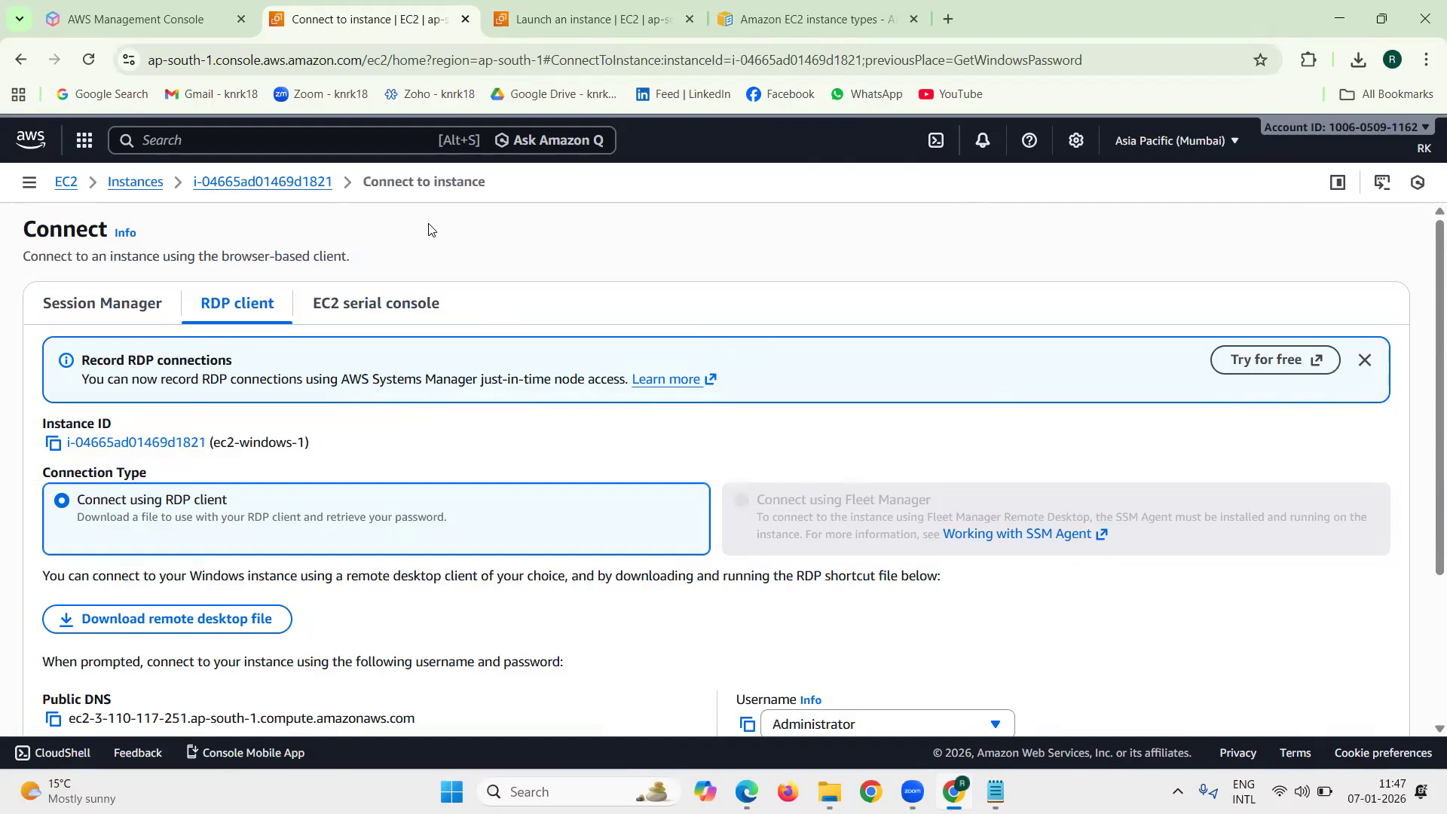
click(563, 17)
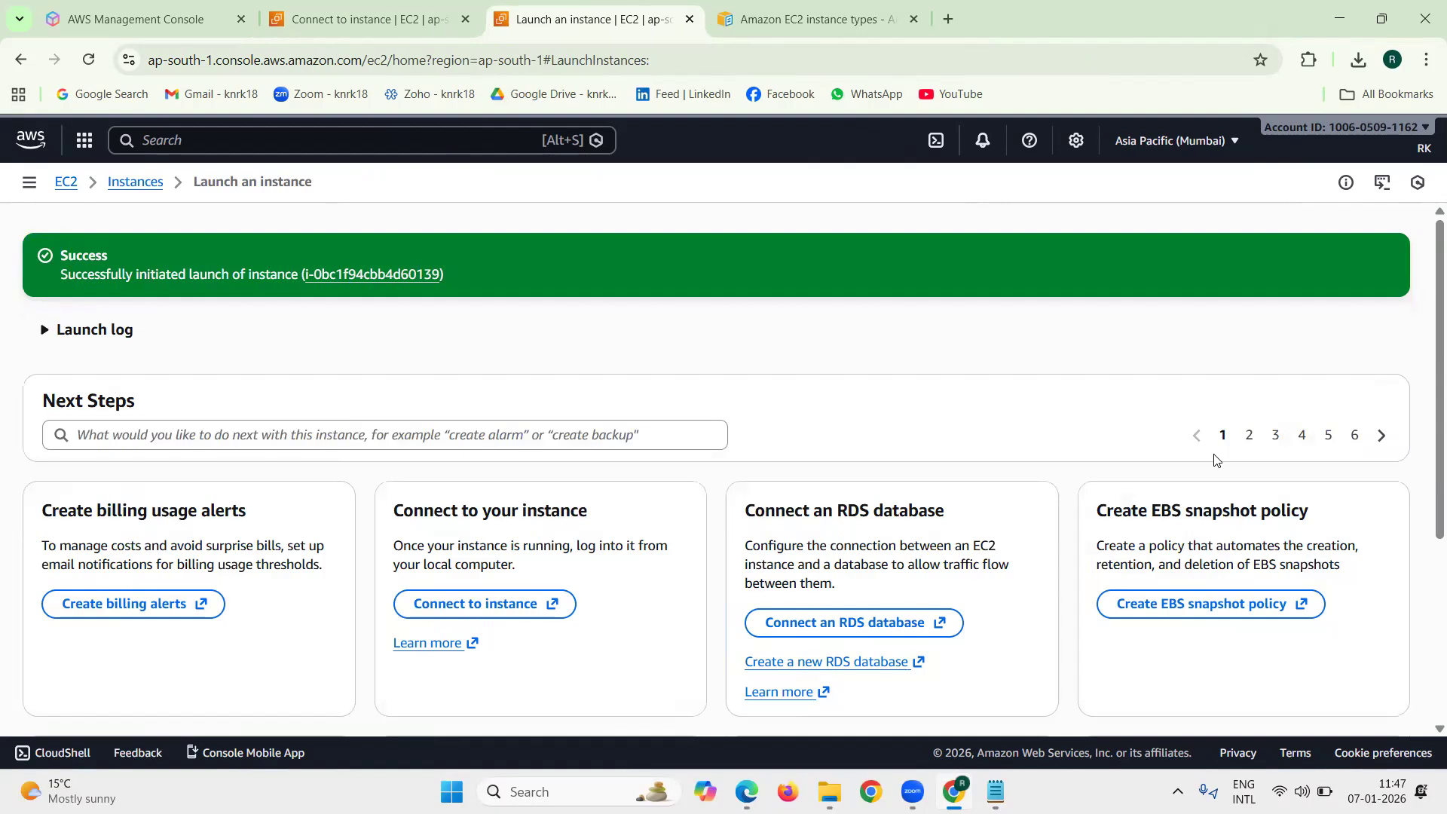
scroll(1342, 680, down, 5)
click(1339, 692)
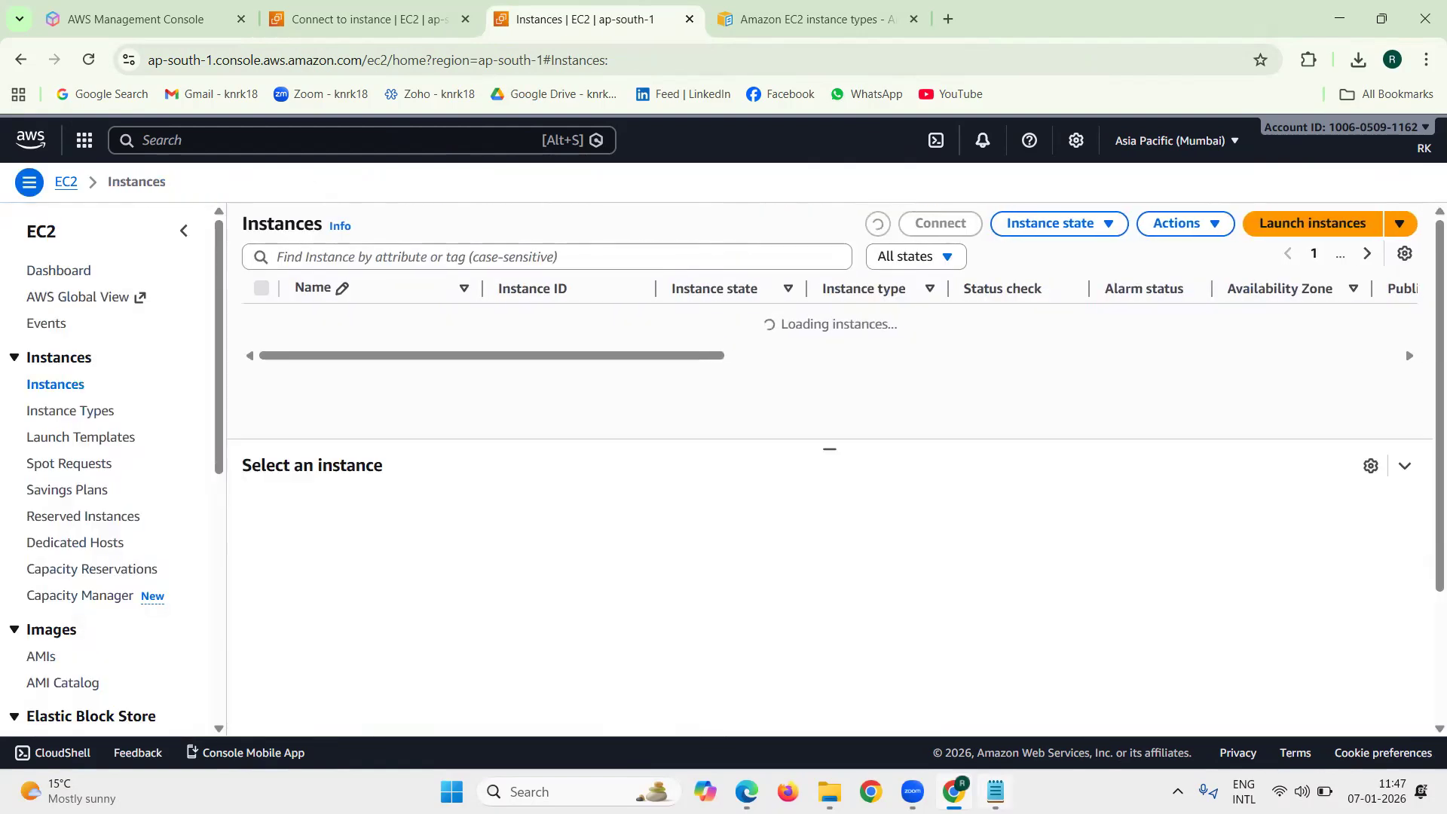
In the Notepad requirements notes, append "=> GITBASH" to the "Linux OS - SSH (22)" client line and save the file
click(996, 791)
drag(422, 532, 179, 532)
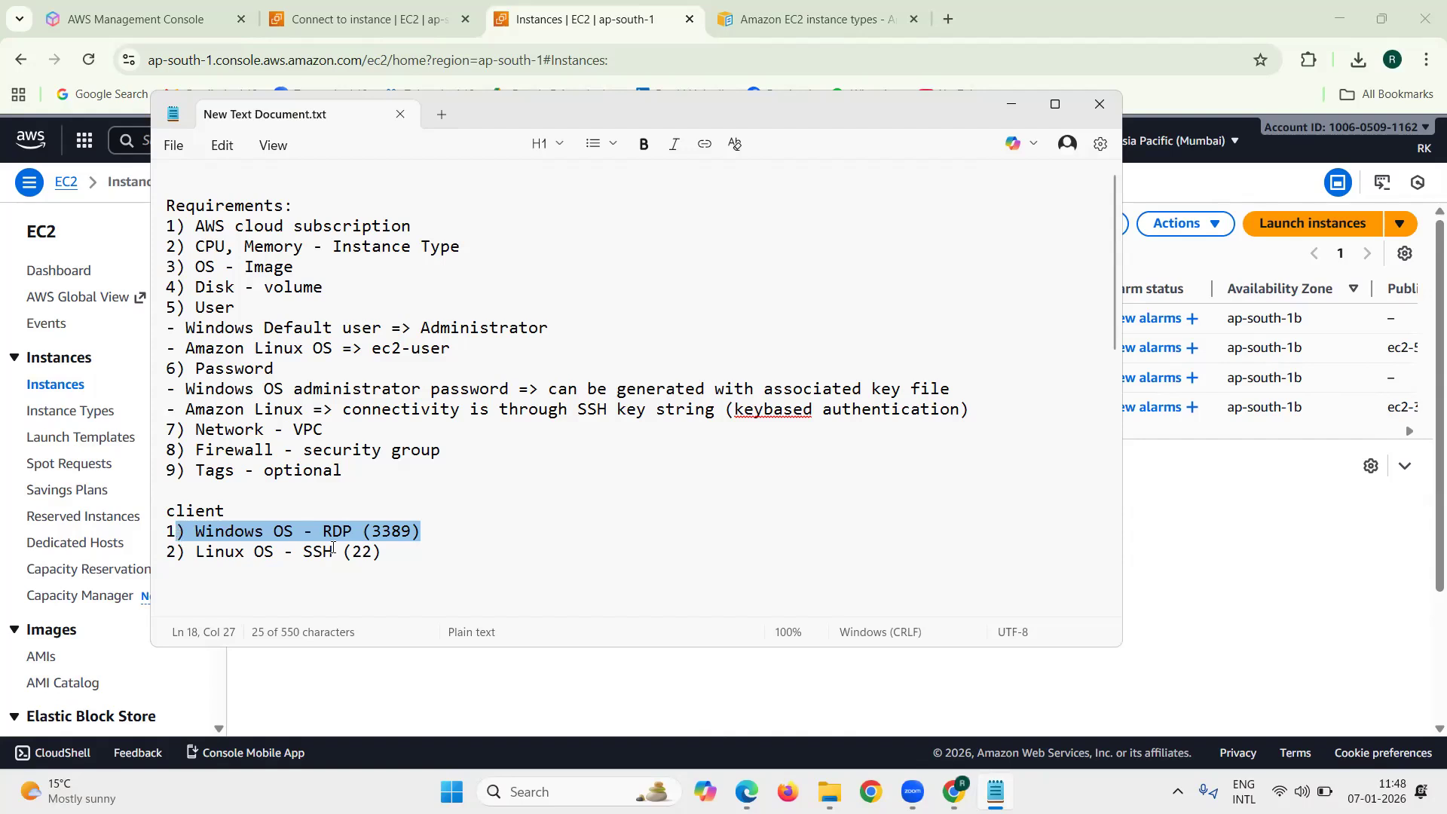
click(377, 554)
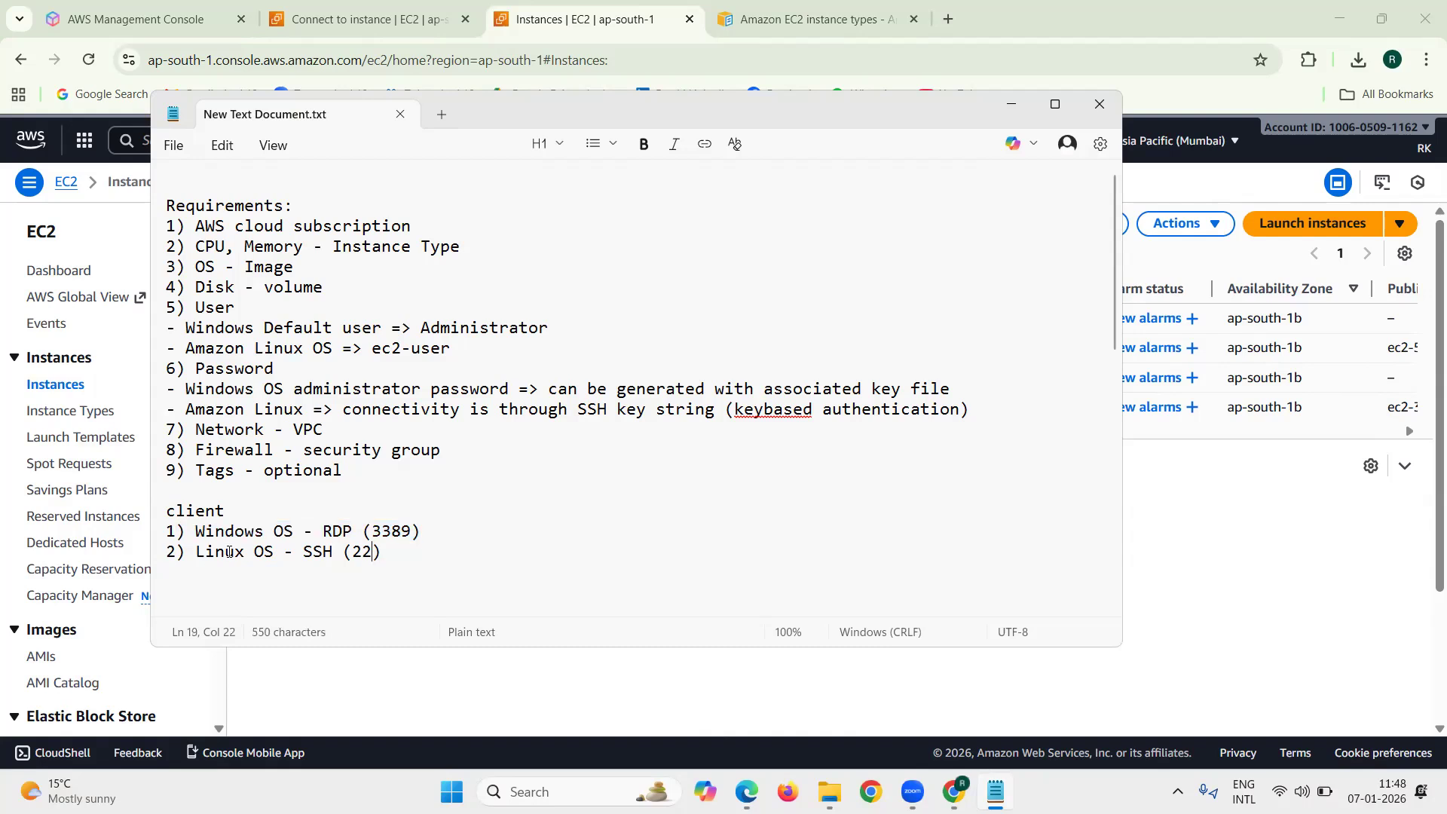
drag(196, 537, 423, 528)
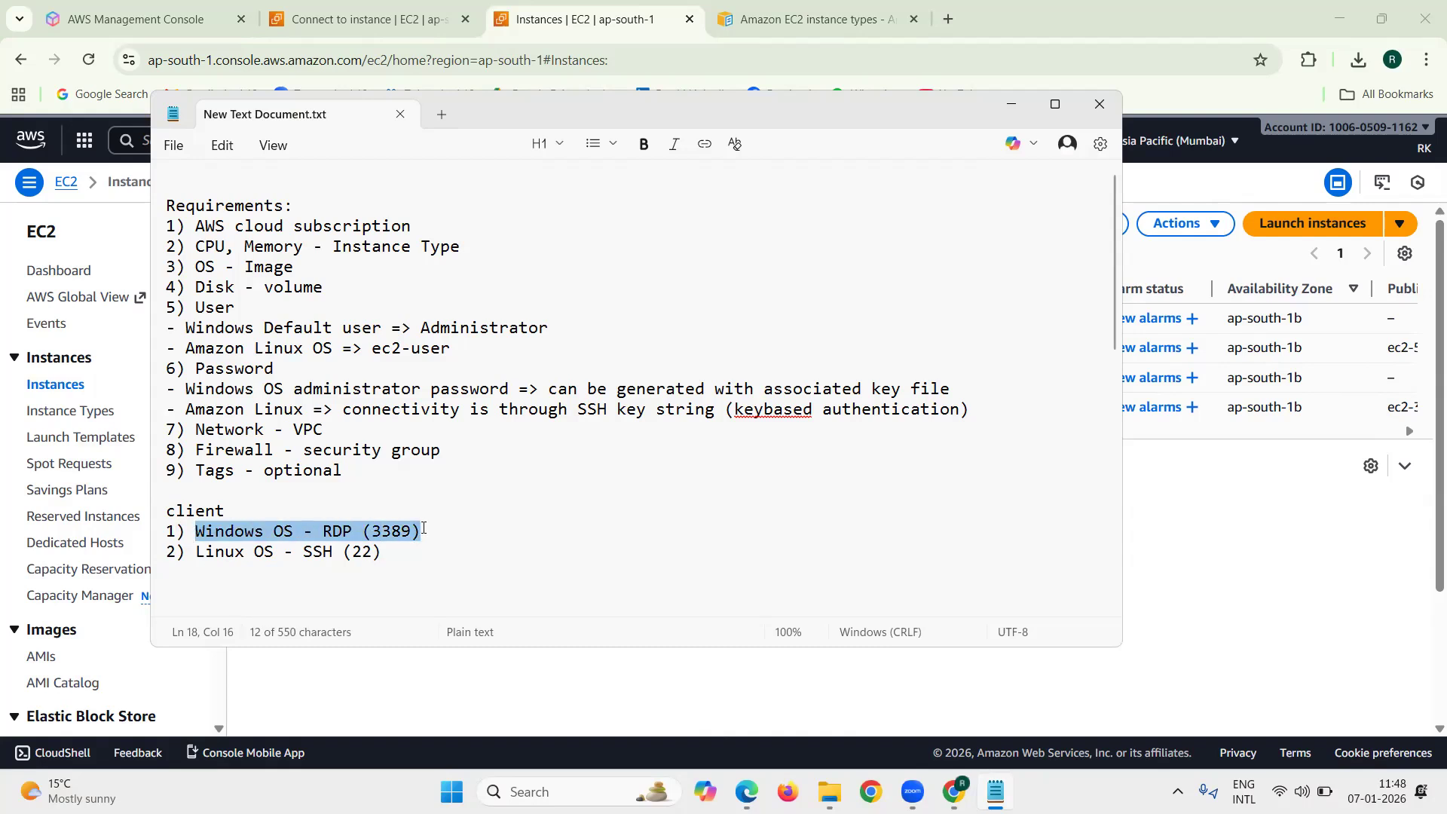
click(392, 551)
text(=)
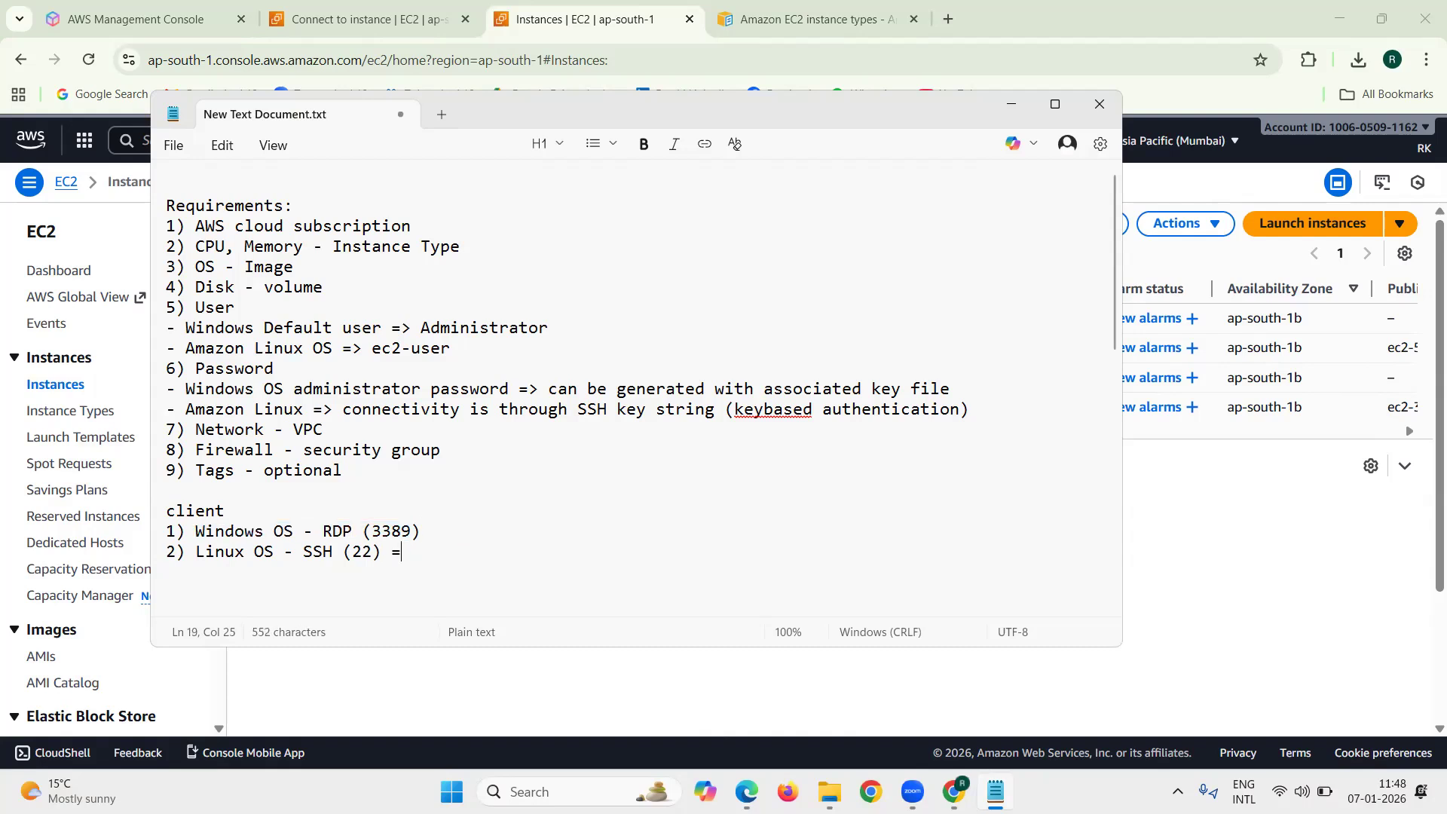
text(> GITBASH)
key(Return)
key(ctrl+s)
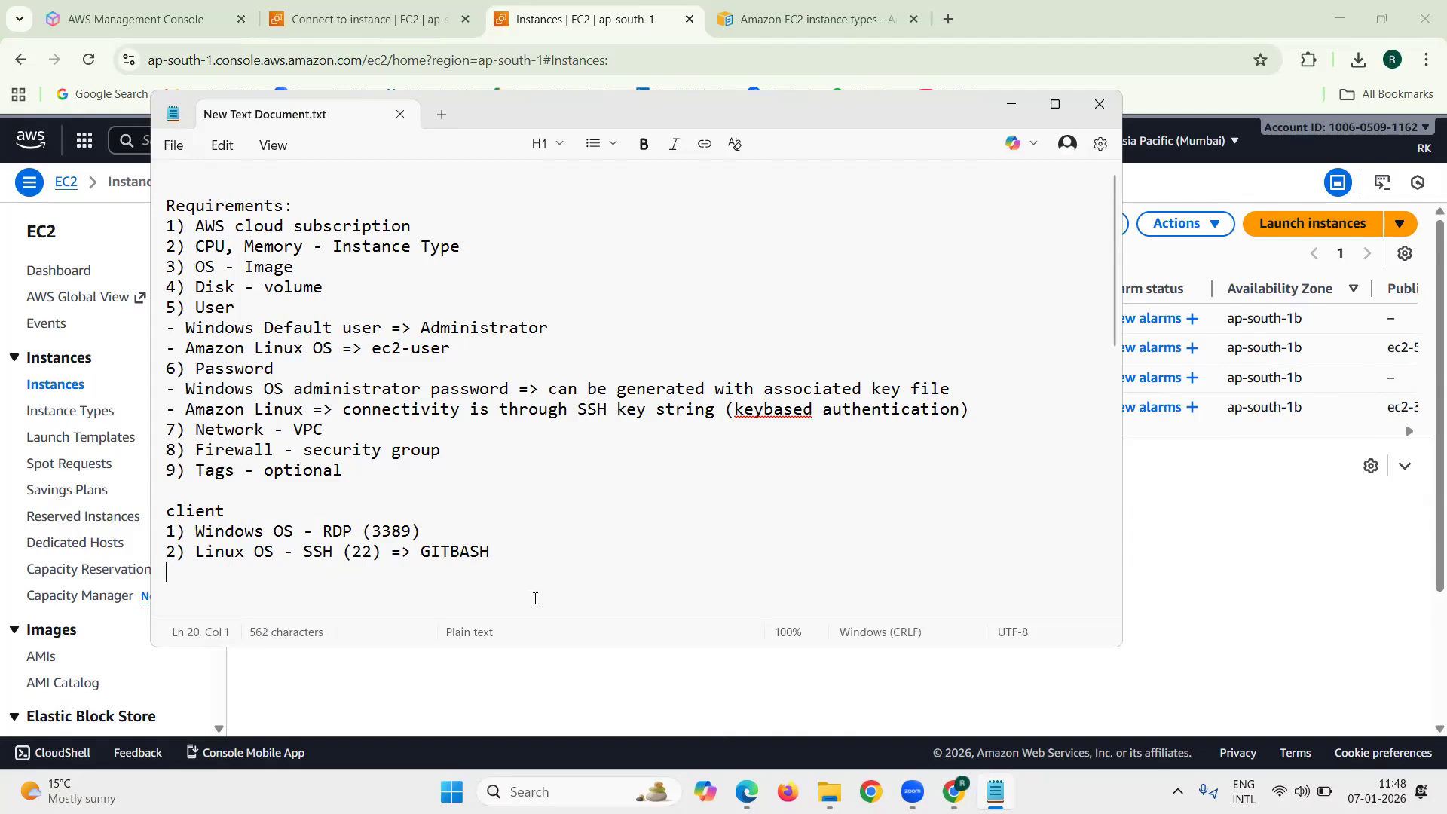
Copy the public DNS from the RDP connection details of ec2-windows-1 into the notes, after "Windows OS - RDP (3389) =>"
click(374, 19)
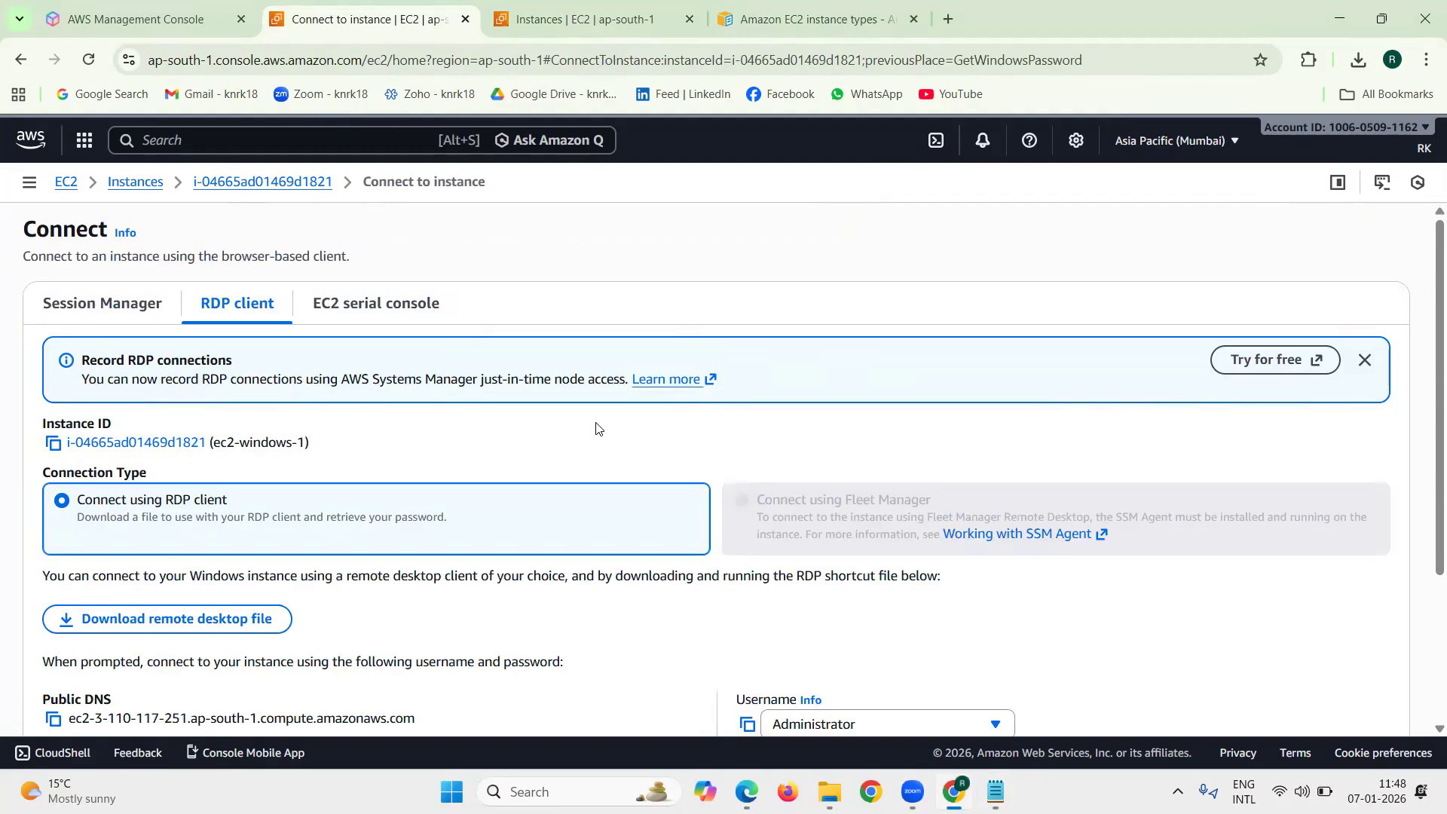
scroll(595, 428, down, 1)
scroll(595, 428, down, 2)
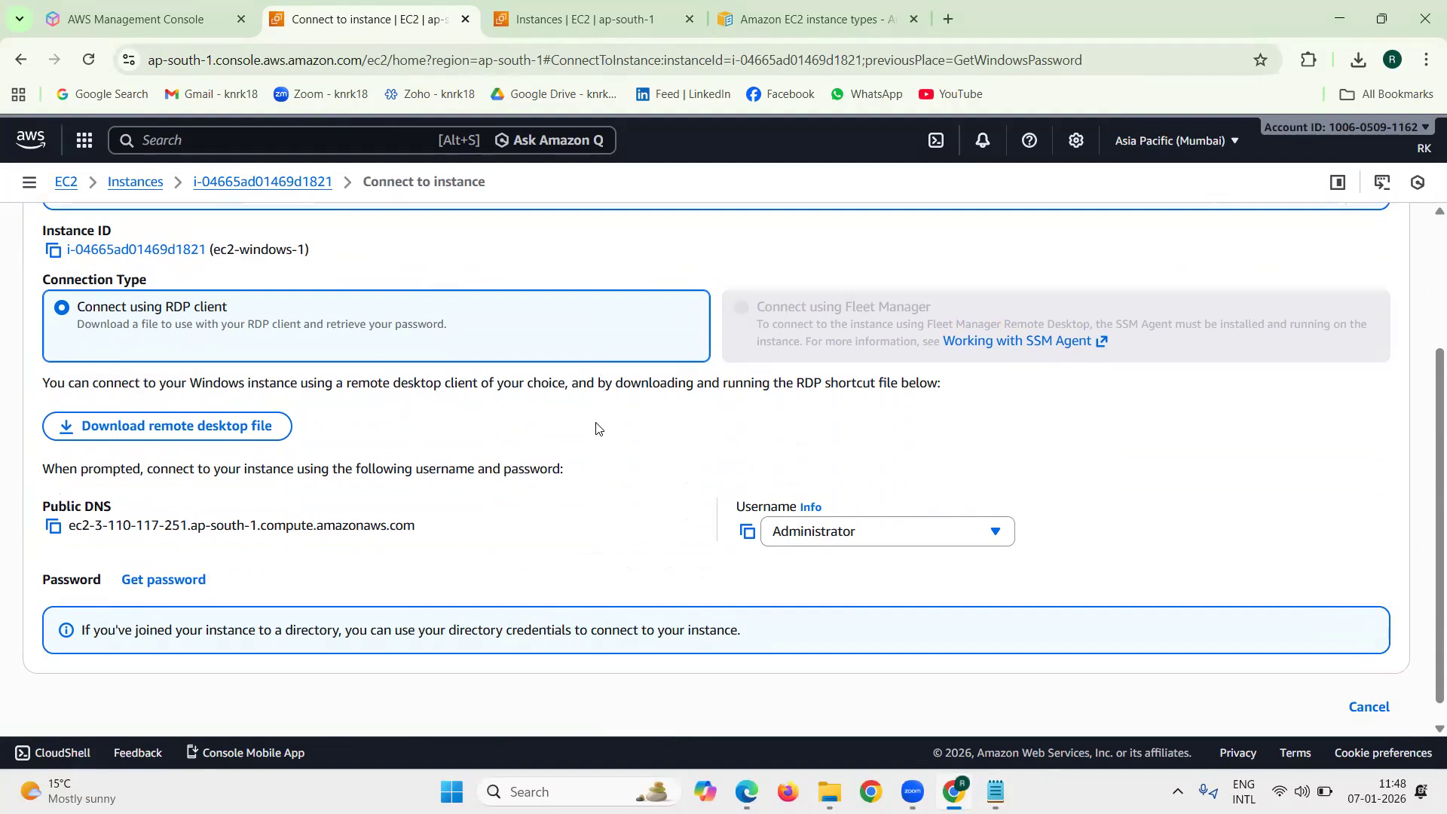
triple_click(89, 483)
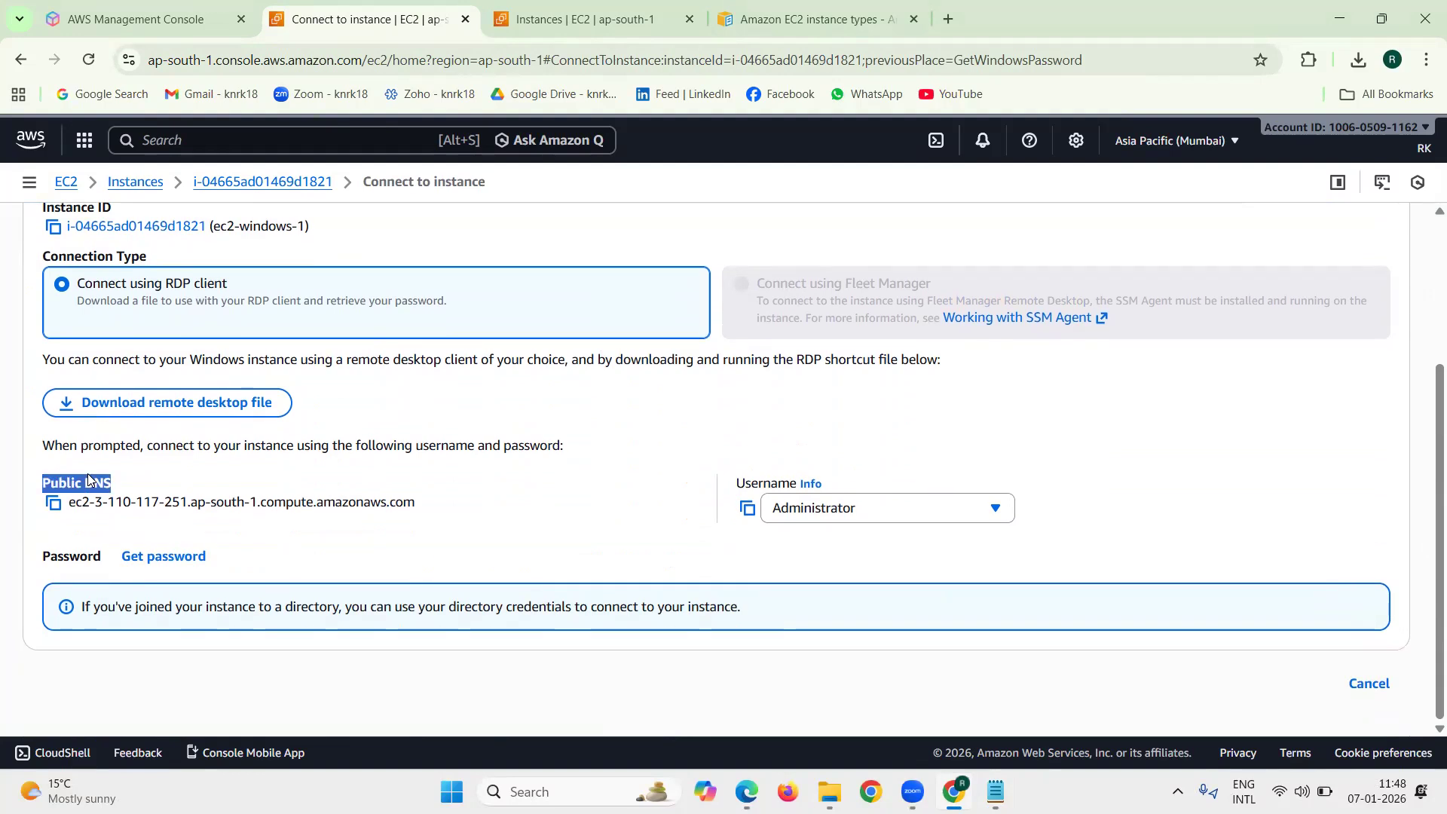
click(729, 503)
double_click(769, 484)
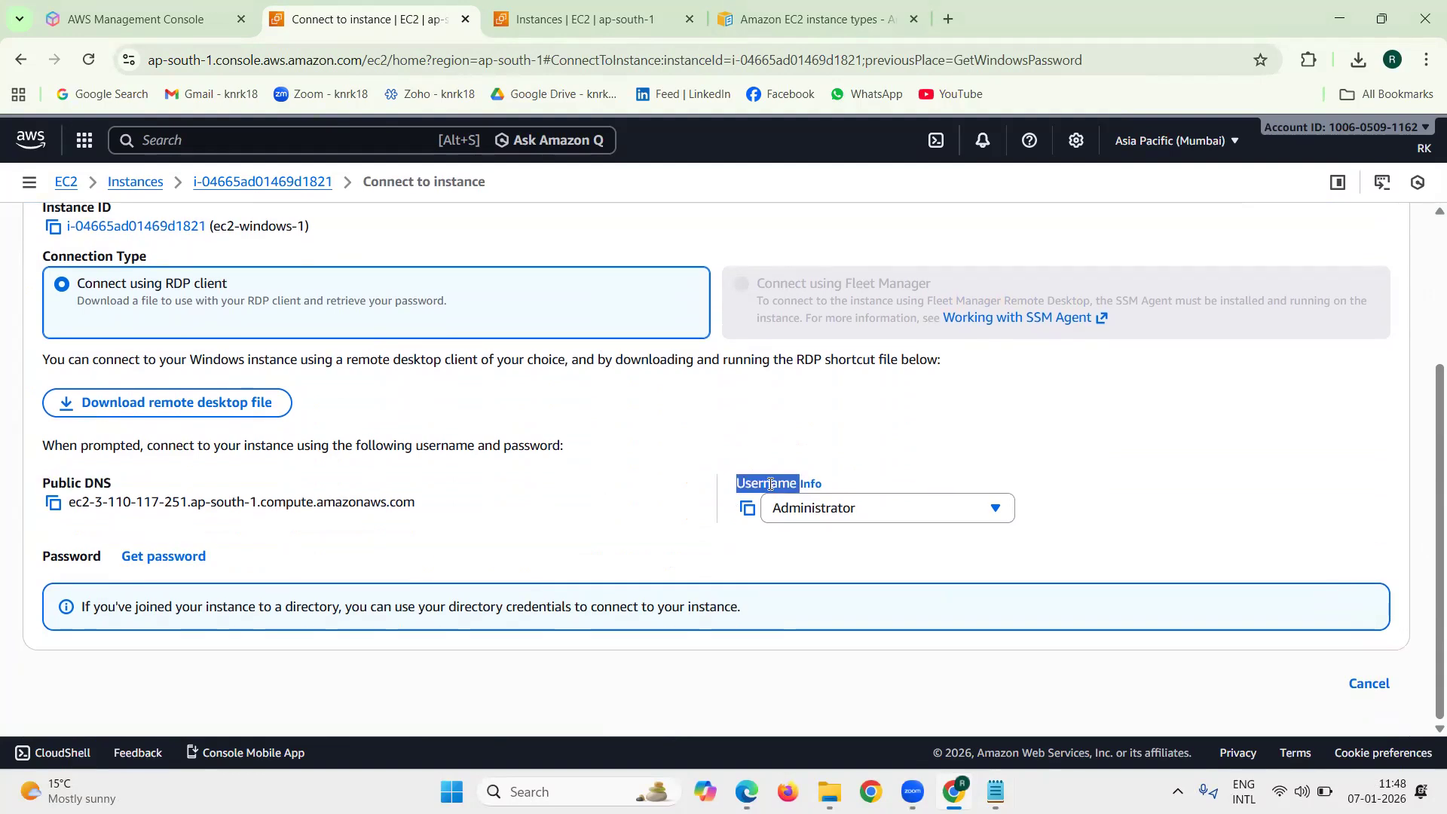
double_click(70, 556)
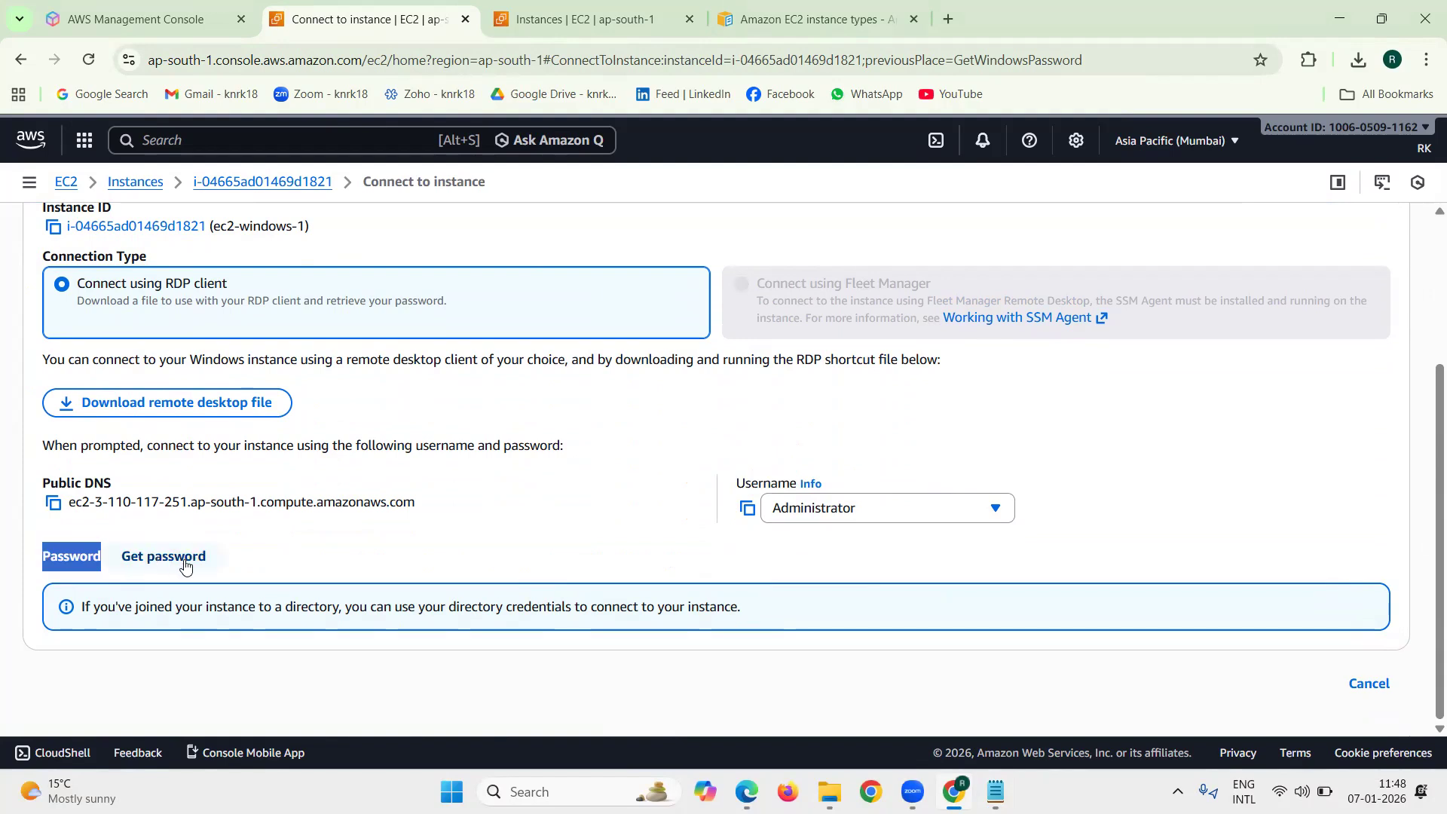
click(54, 503)
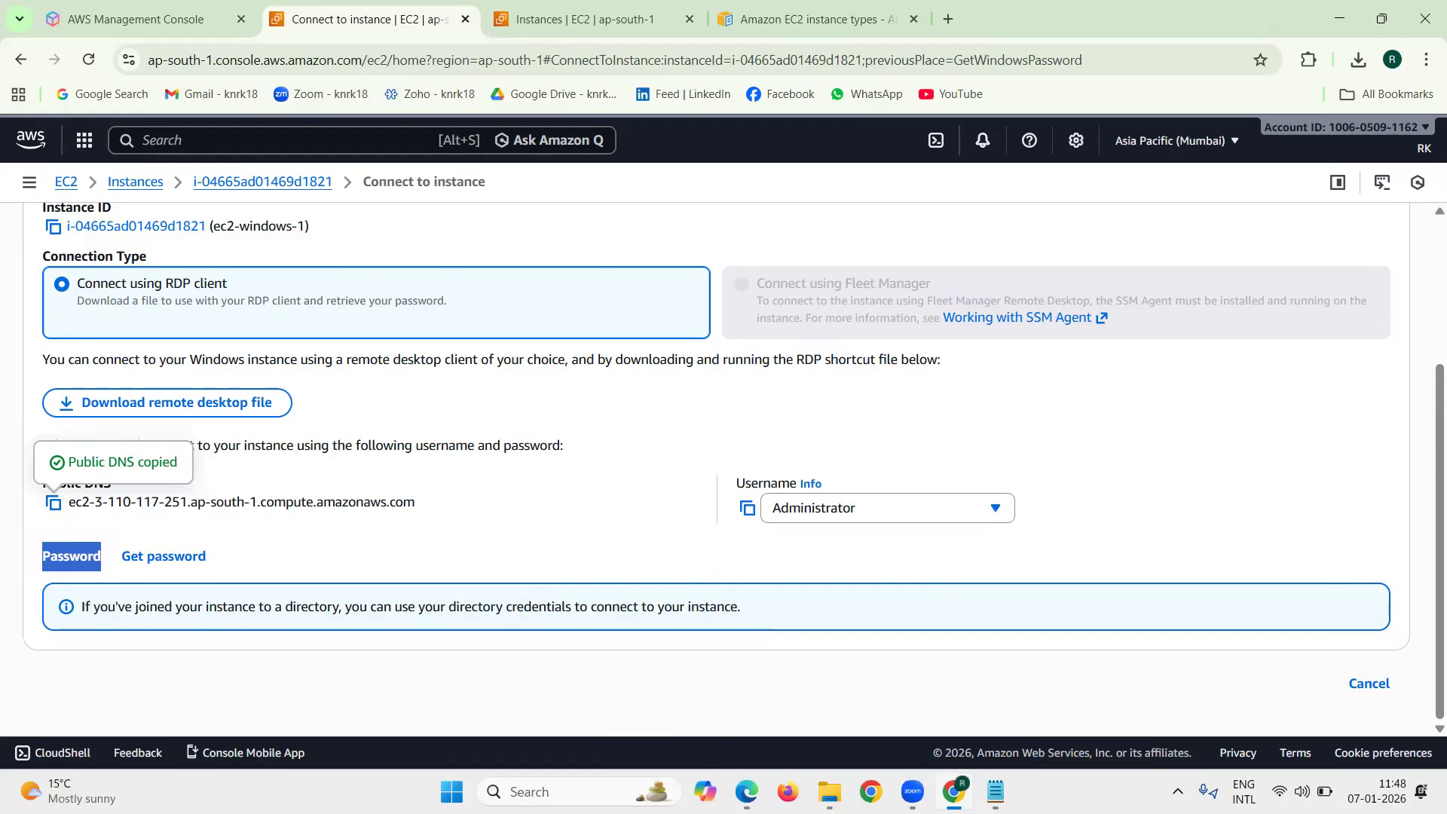
key(alt+Tab)
key(ctrl+v)
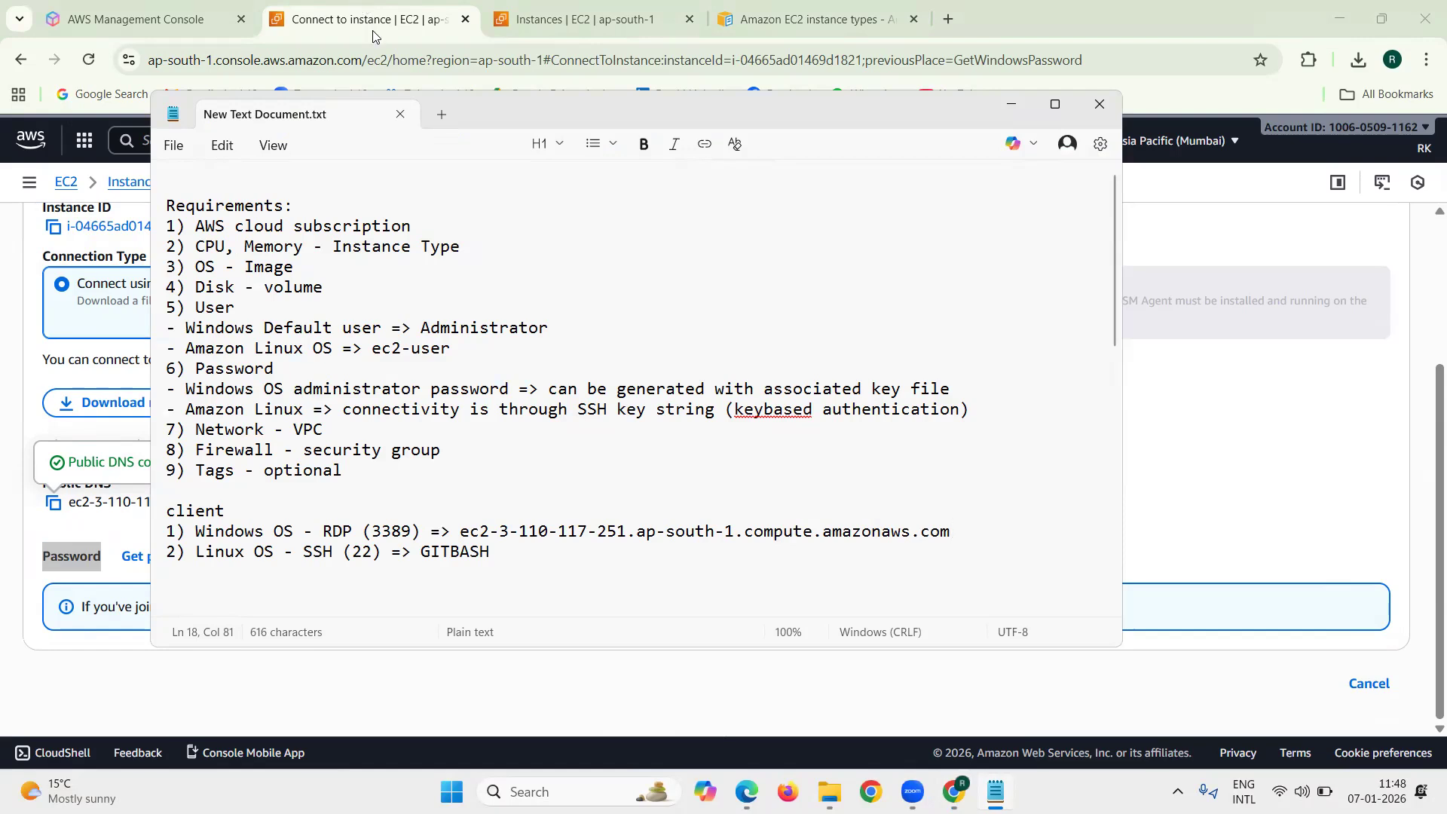
Decrypt the Windows administrator password of ec2-windows-1 by uploading the private key file awskeytest1.pem from the Downloads folder
key(alt+Tab)
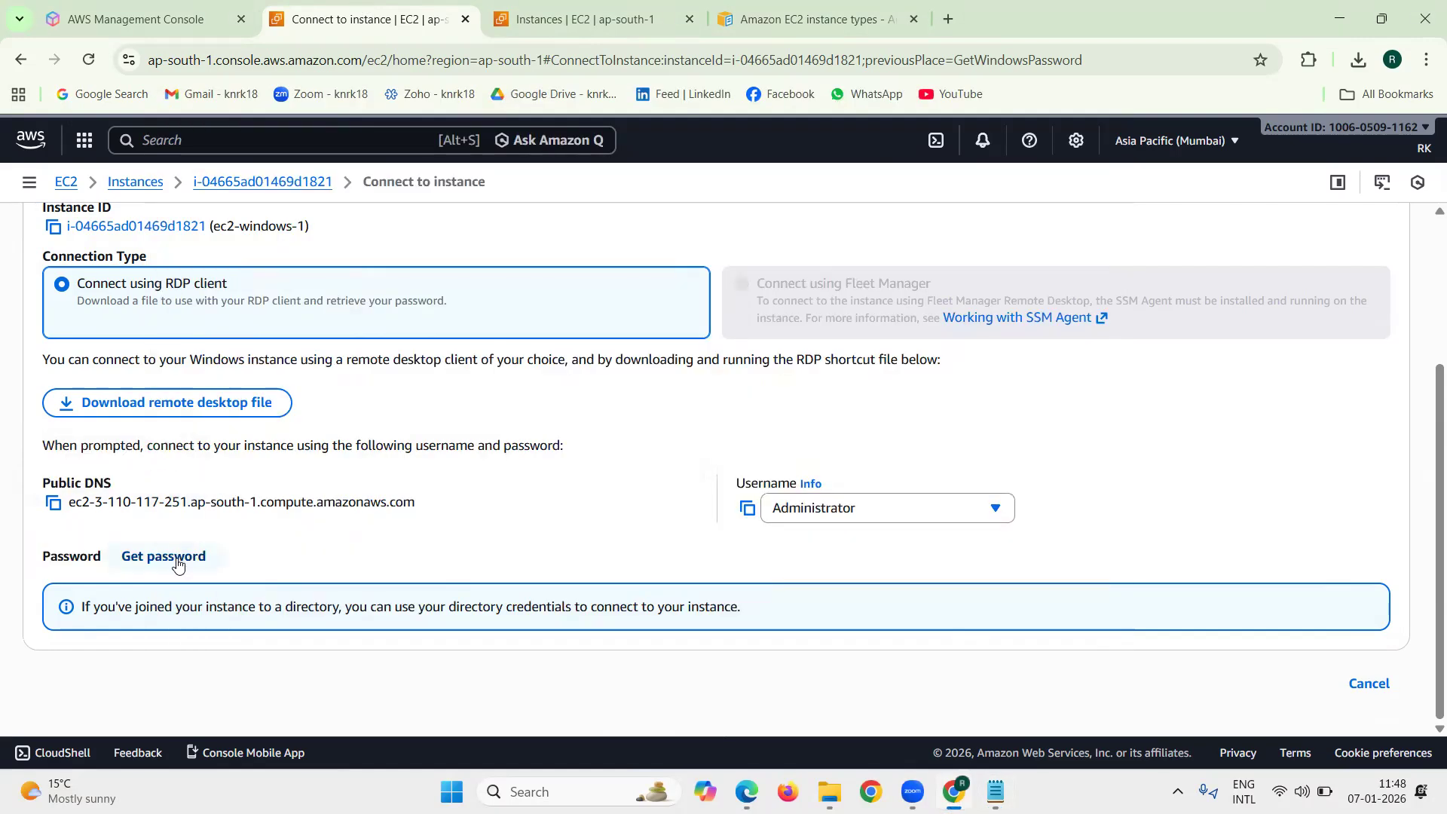
click(174, 557)
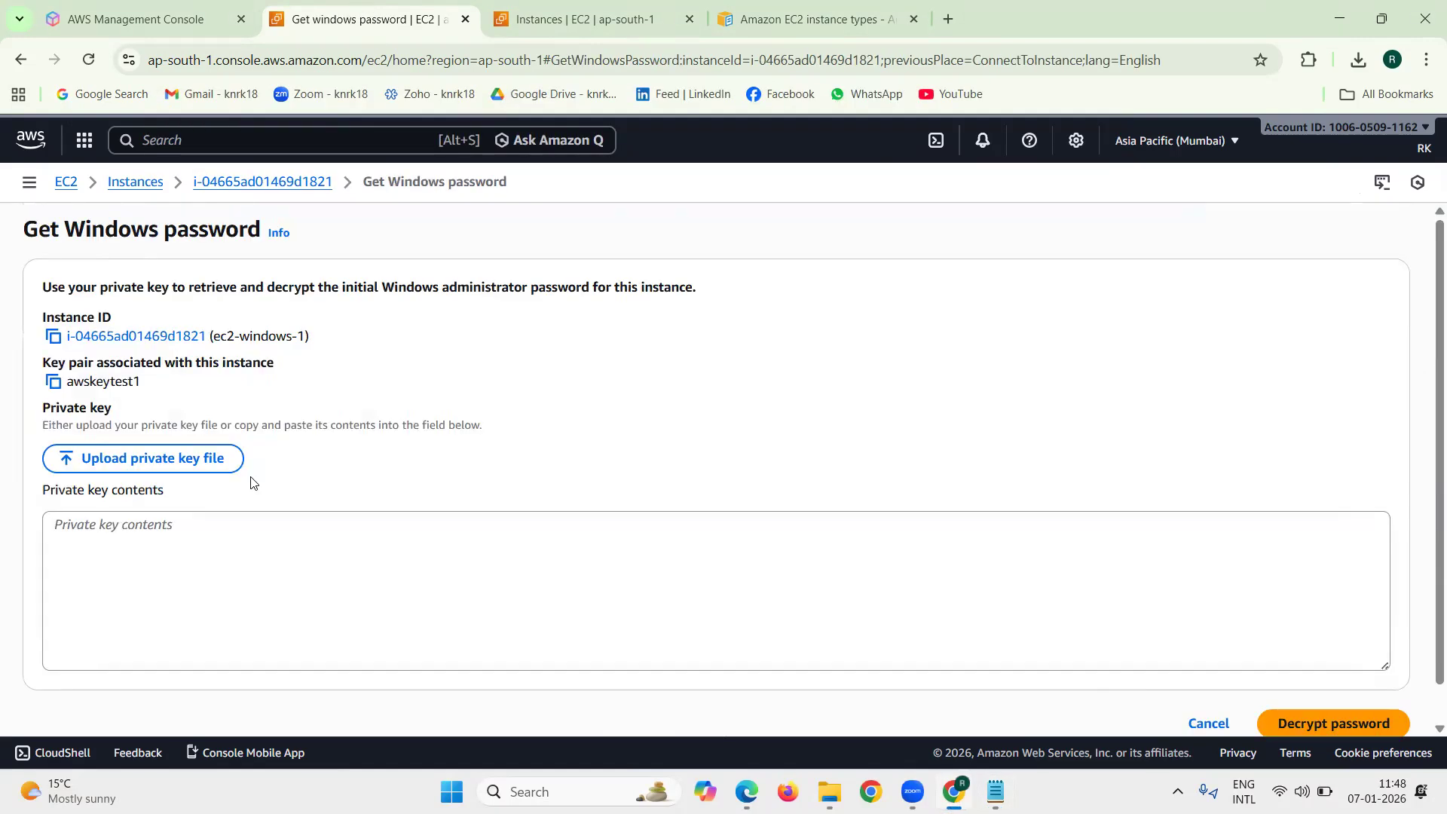
click(197, 465)
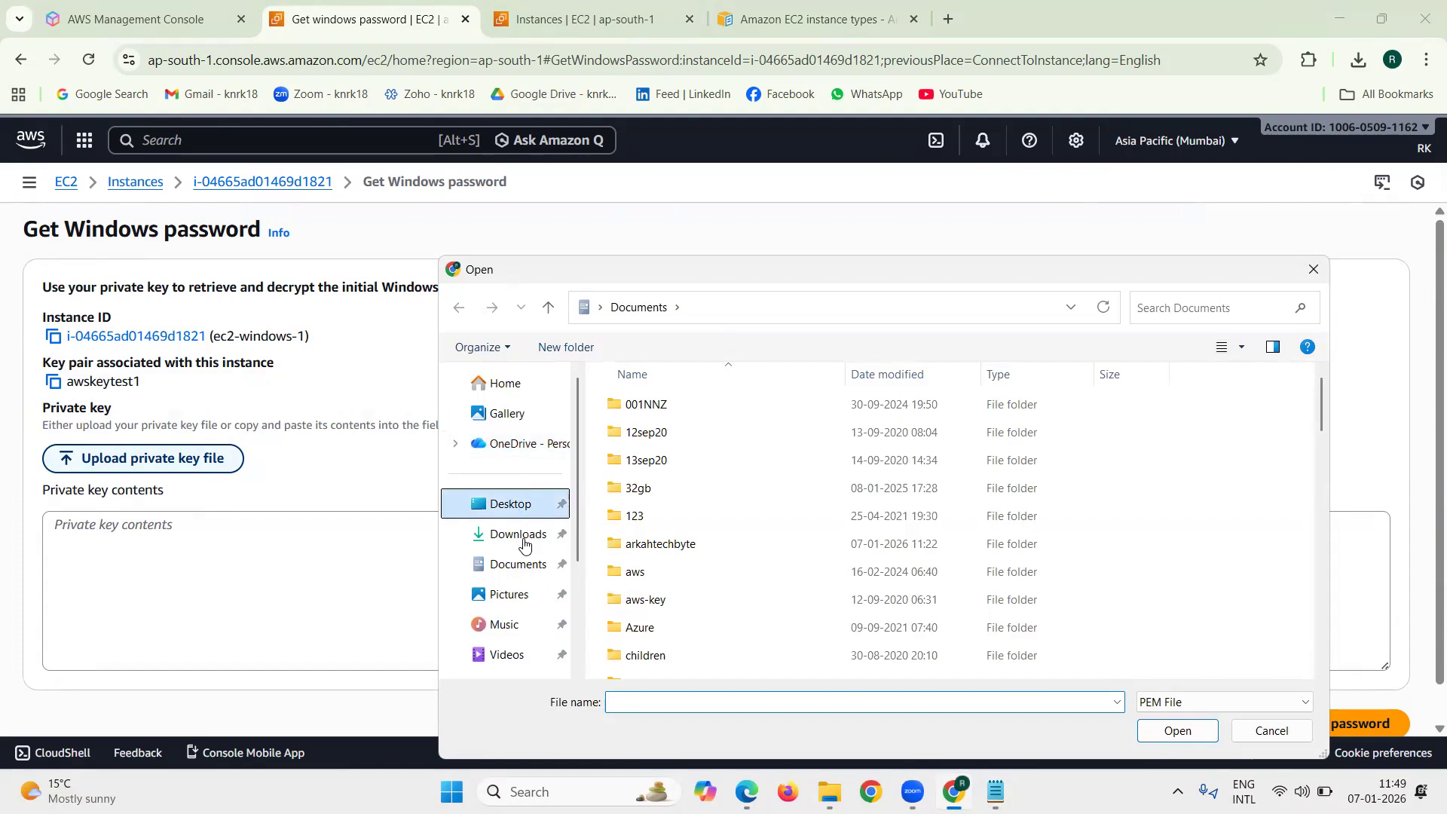
click(519, 537)
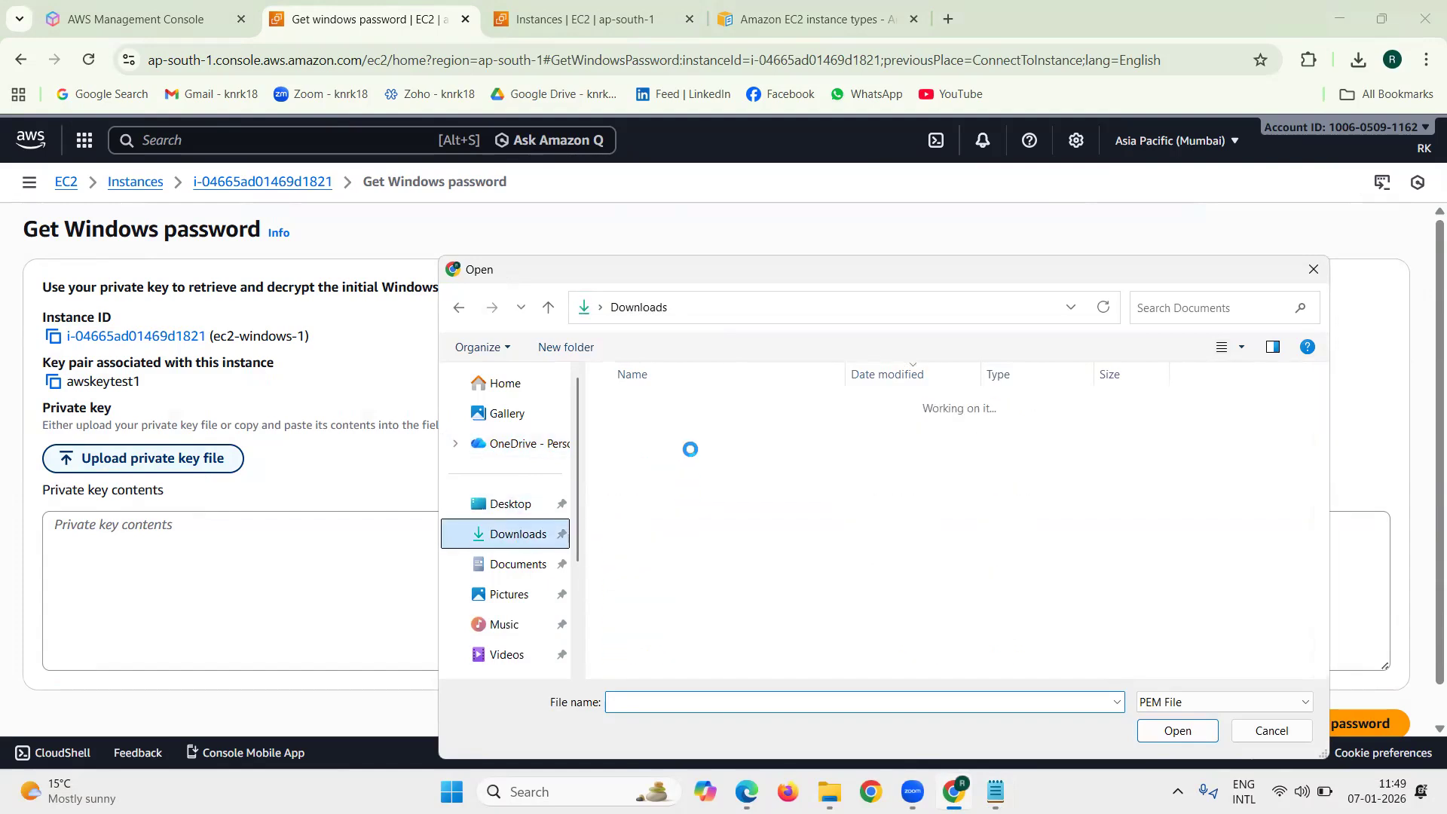
click(687, 422)
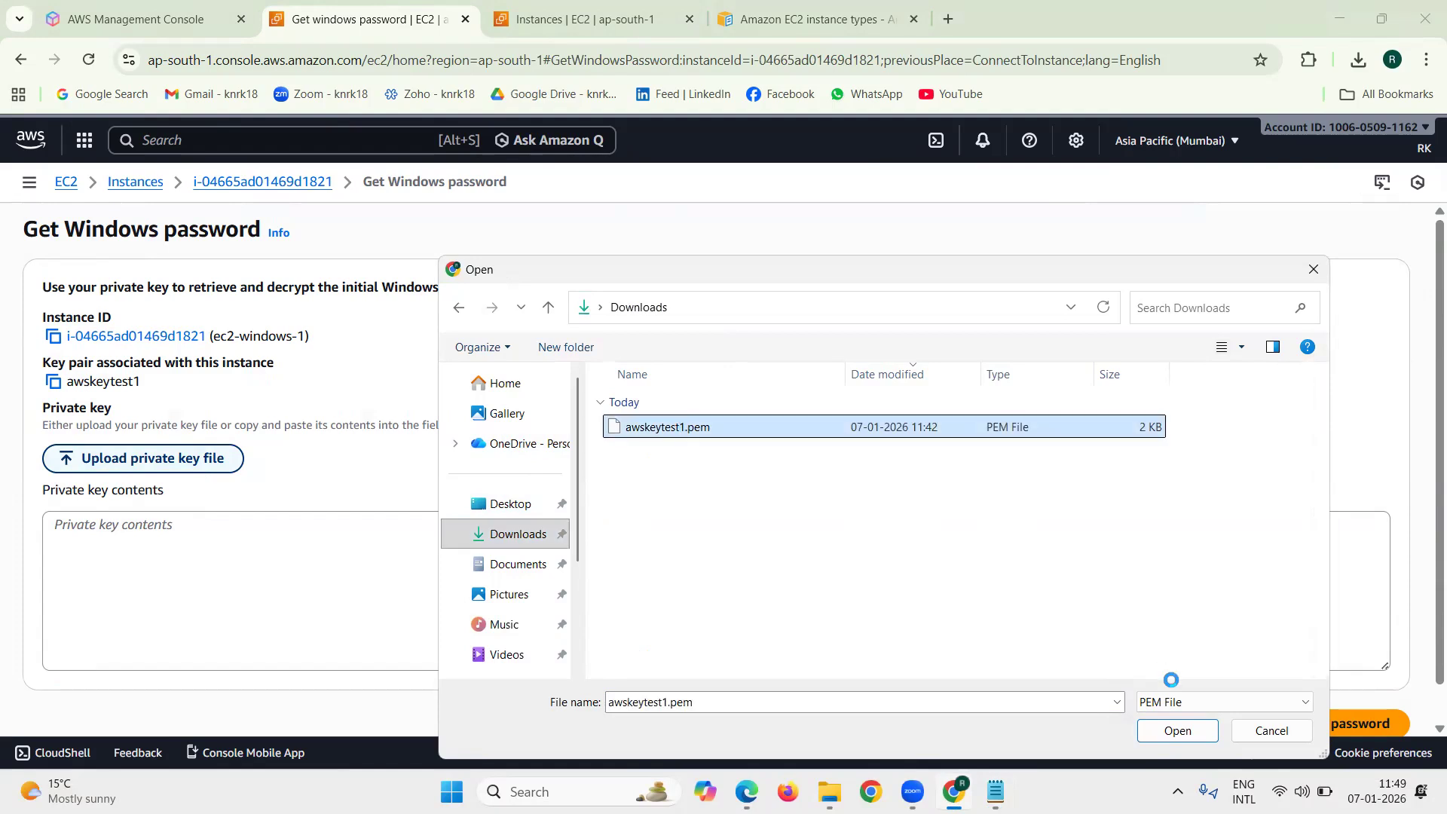
click(1204, 733)
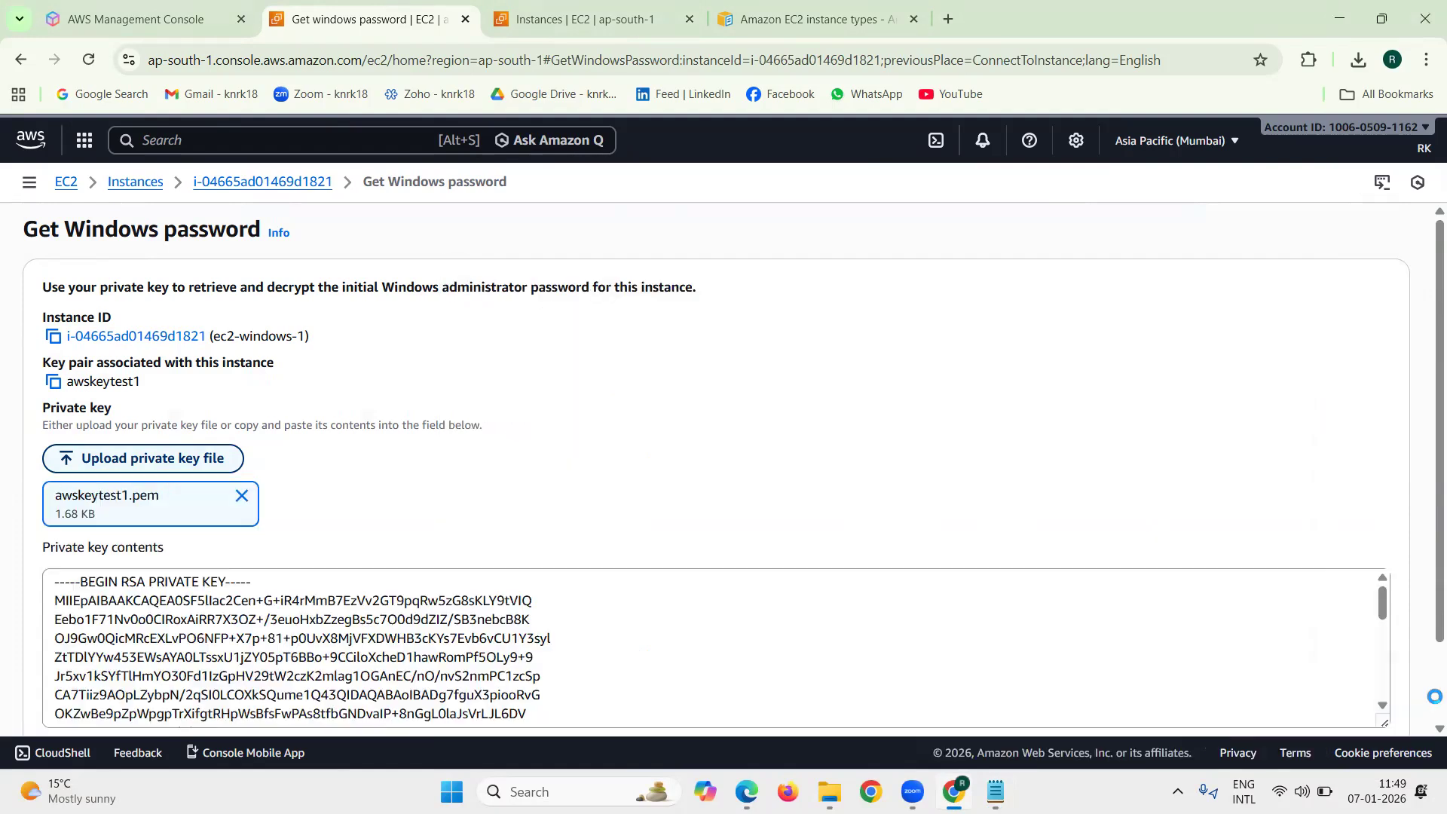
scroll(1401, 693, down, 2)
click(1375, 689)
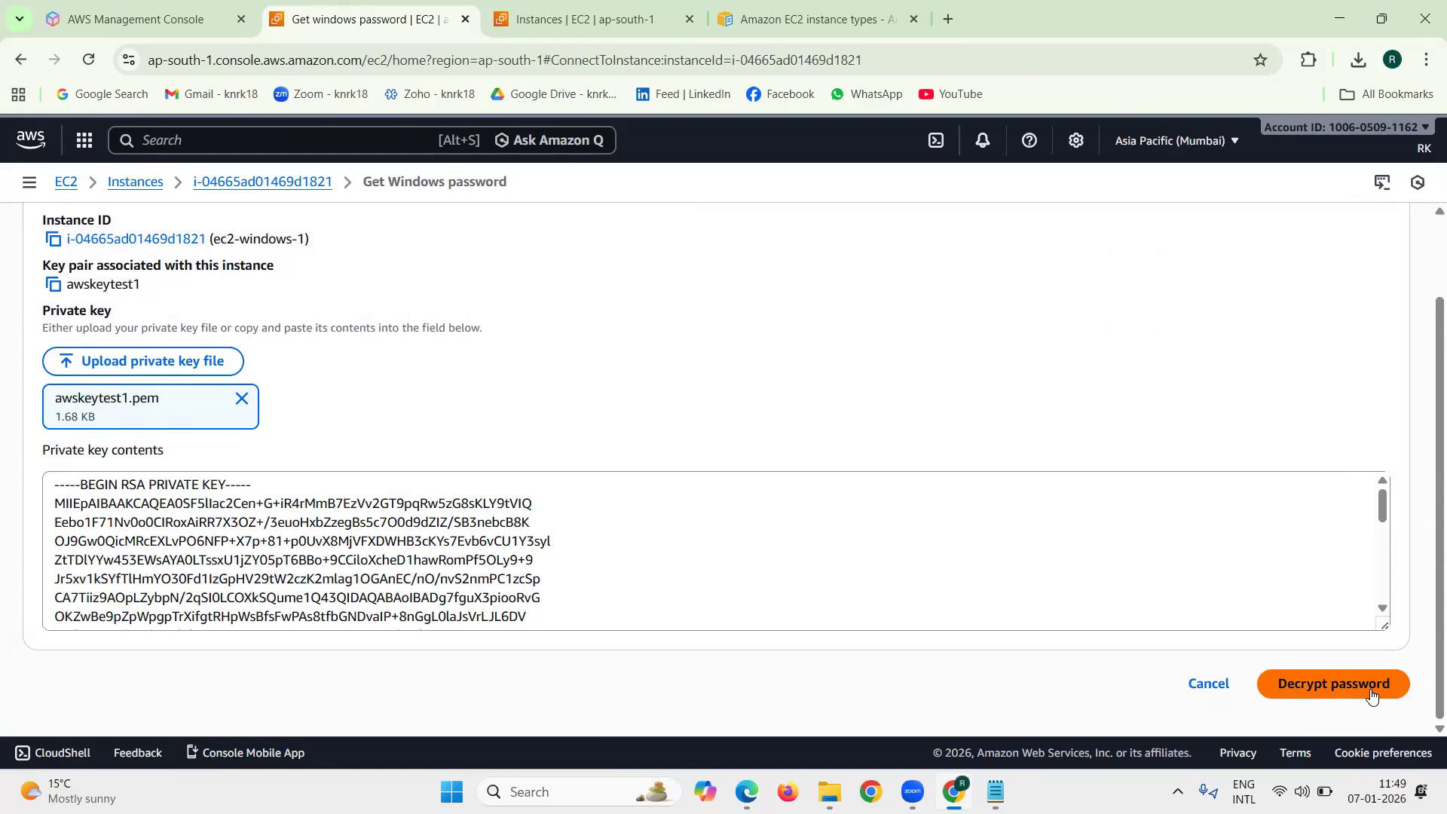
Review the RDP login details of ec2-windows-1 and copy its public DNS
scroll(1371, 693, down, 2)
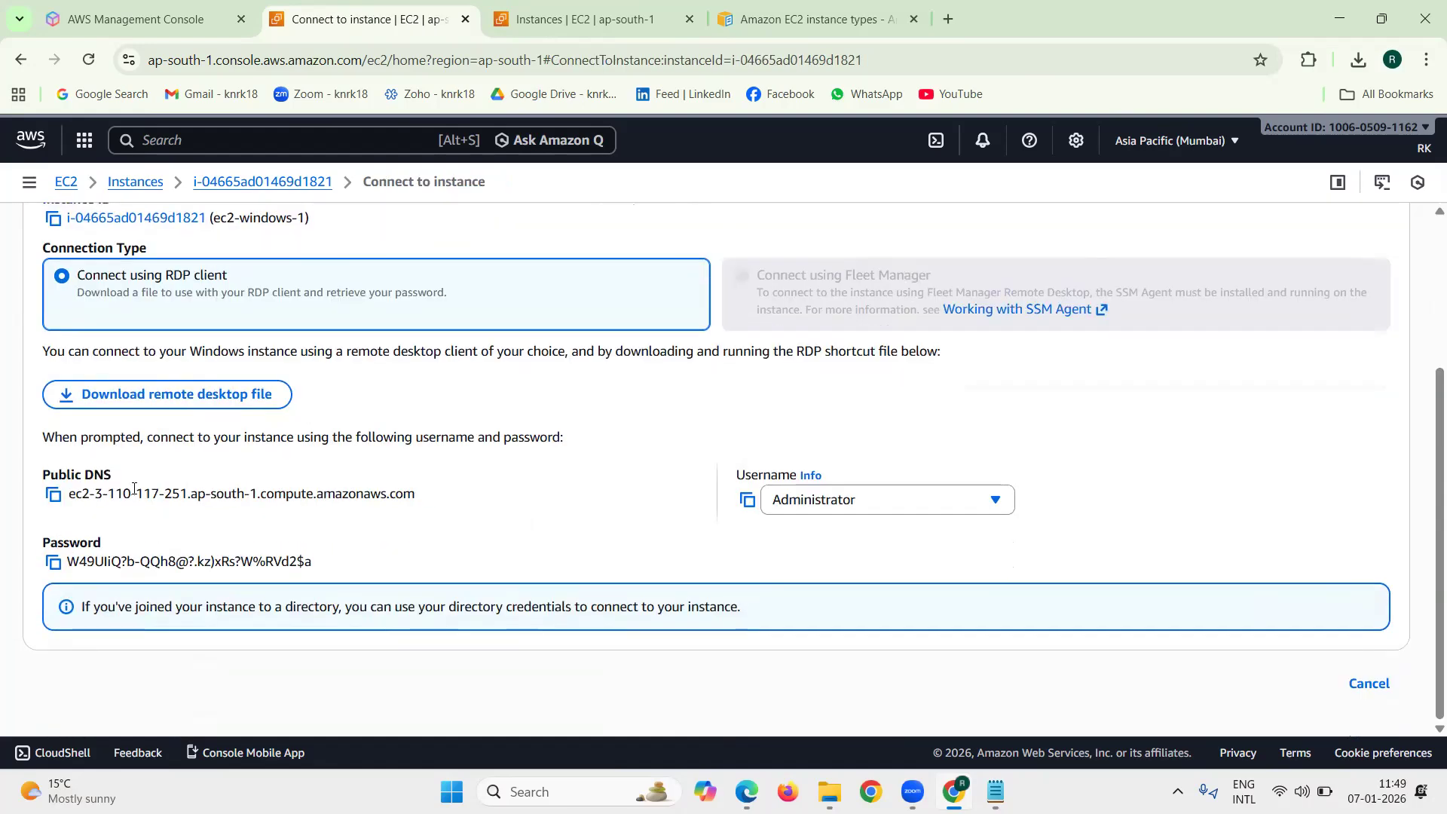
triple_click(66, 477)
triple_click(79, 537)
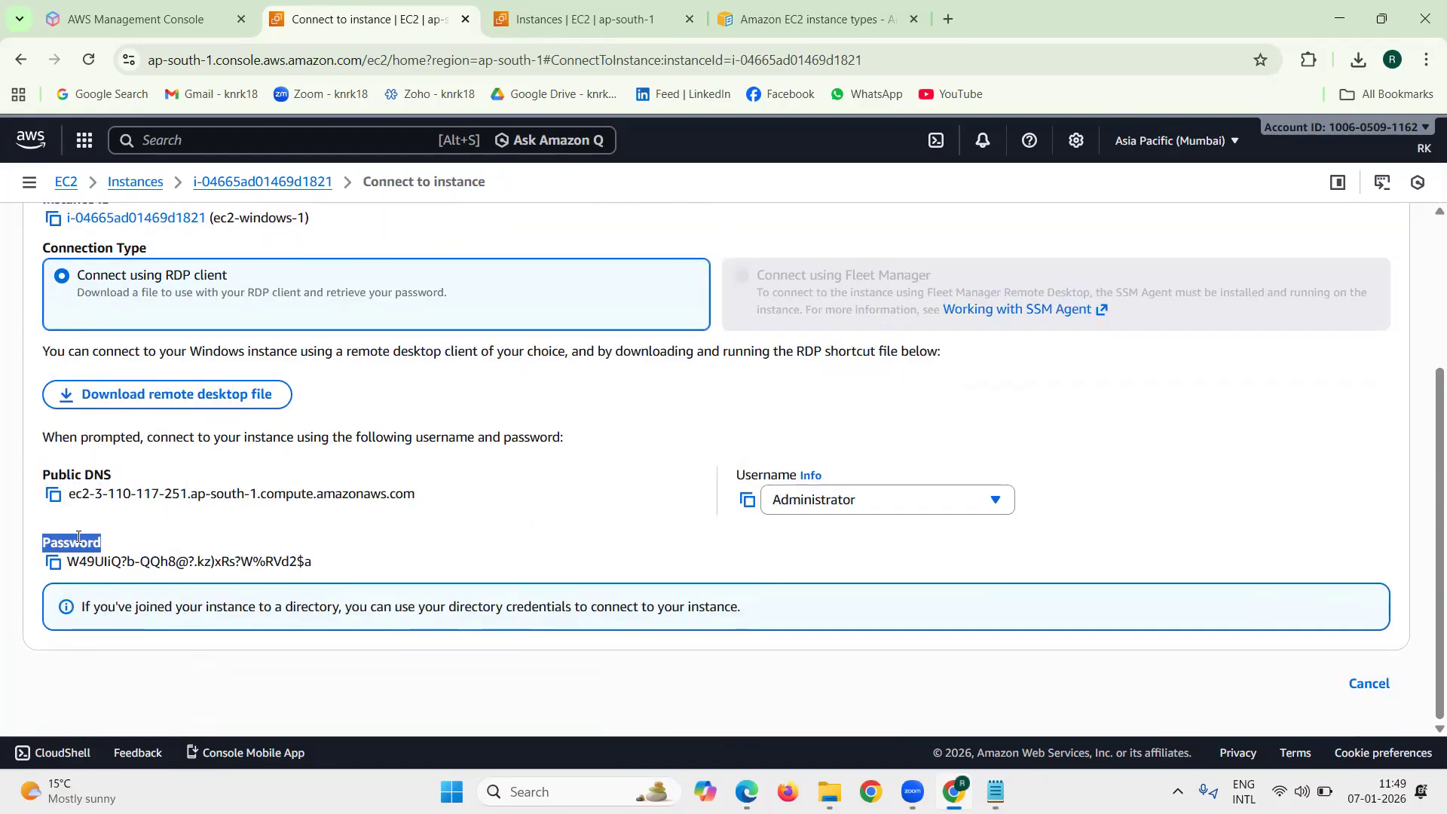
triple_click(779, 475)
click(456, 519)
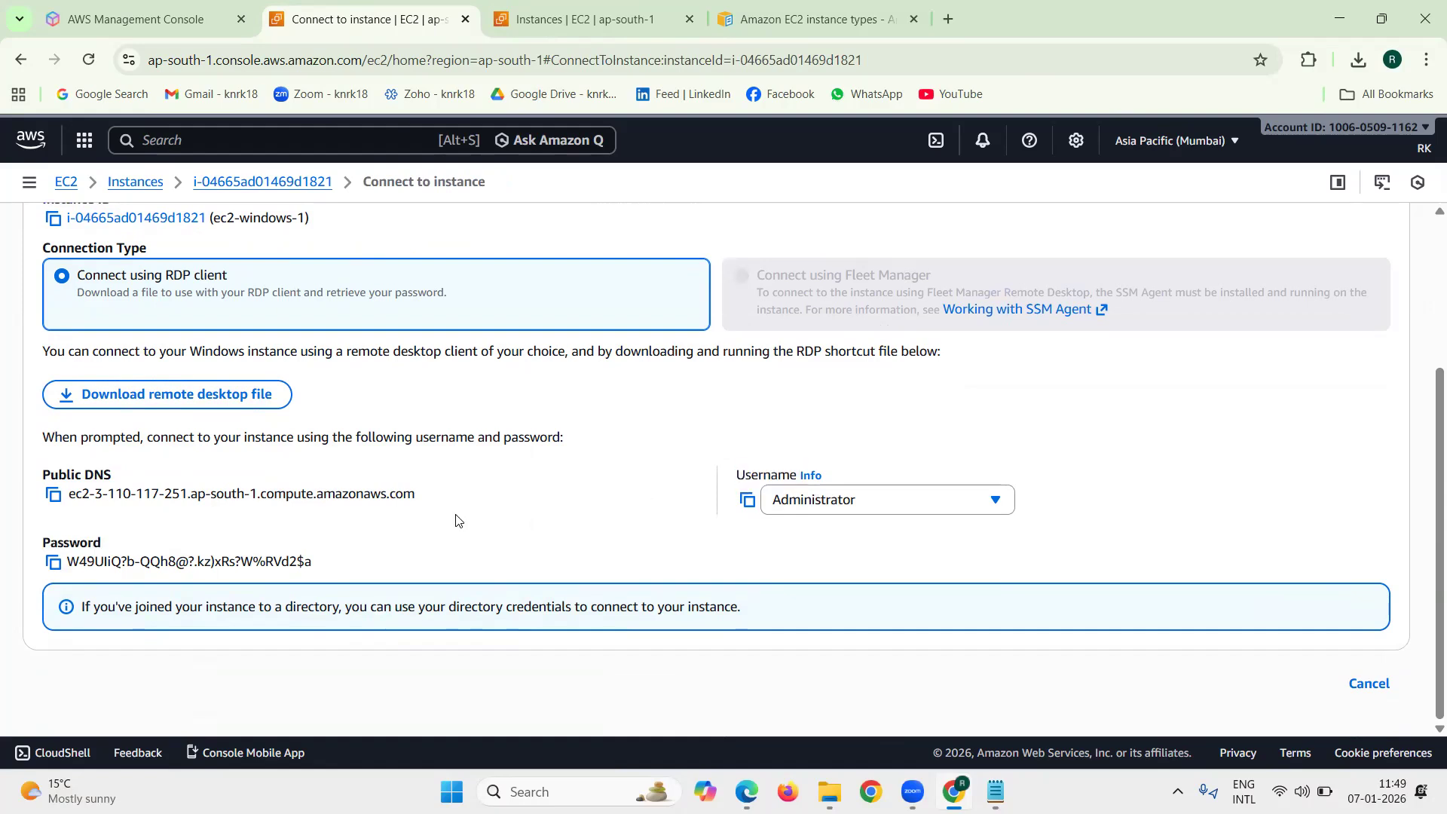
triple_click(82, 474)
click(141, 474)
click(53, 494)
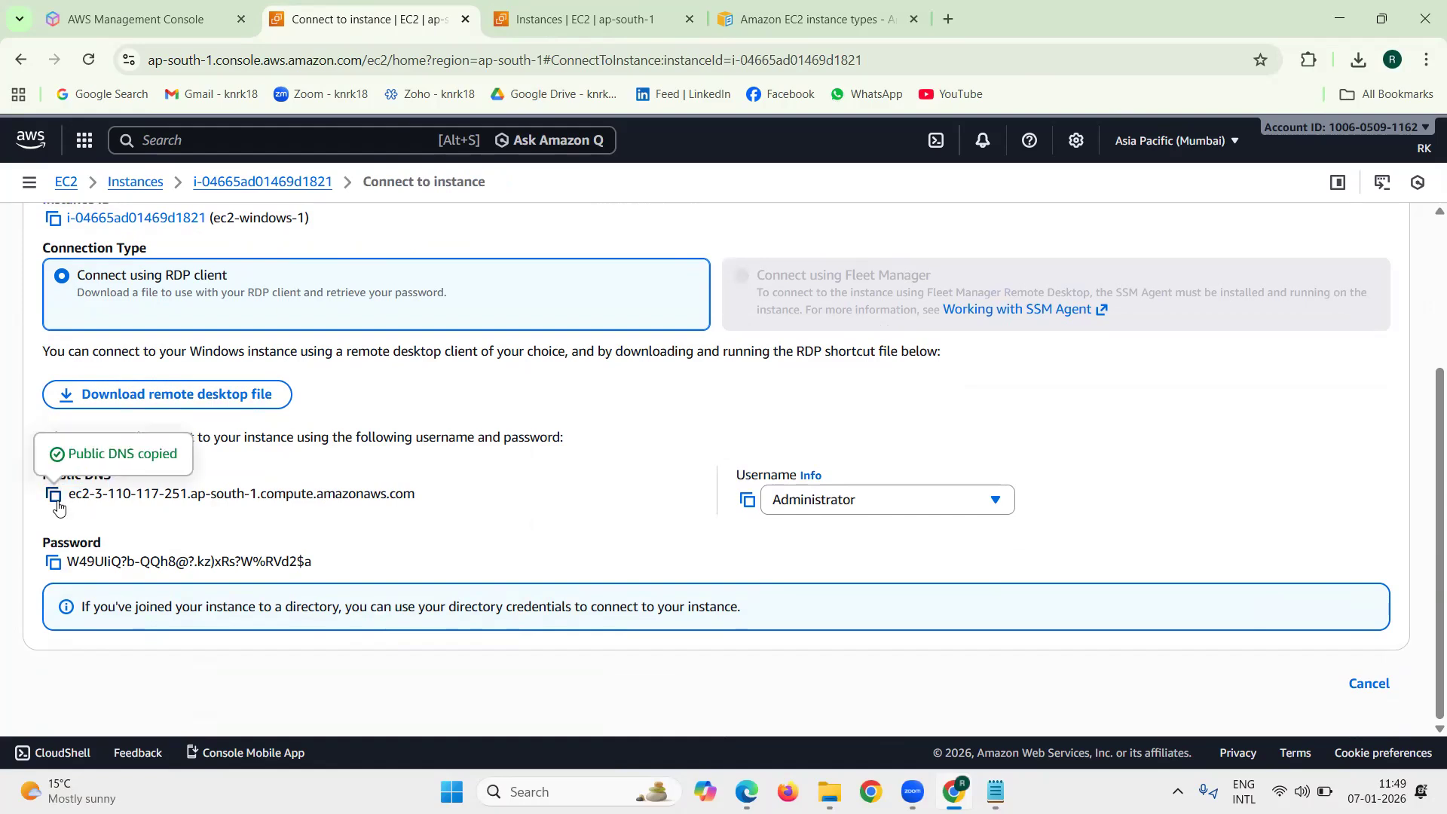
Open the Windows Remote Desktop Connection app and start a connection to ec2-3-110-117-251.ap-south-1.compute.amazonaws.com
click(571, 789)
text(rdp)
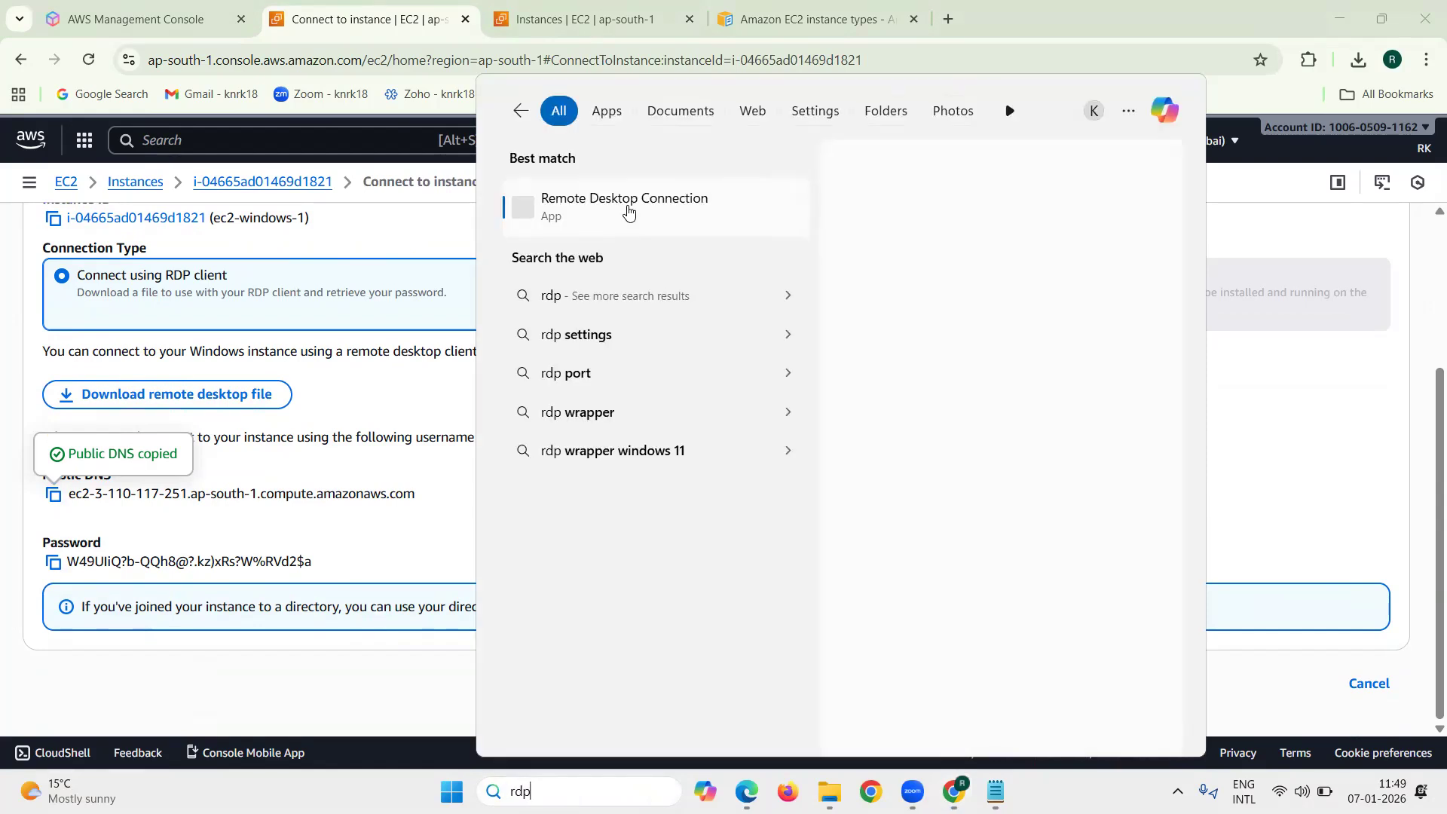
click(628, 211)
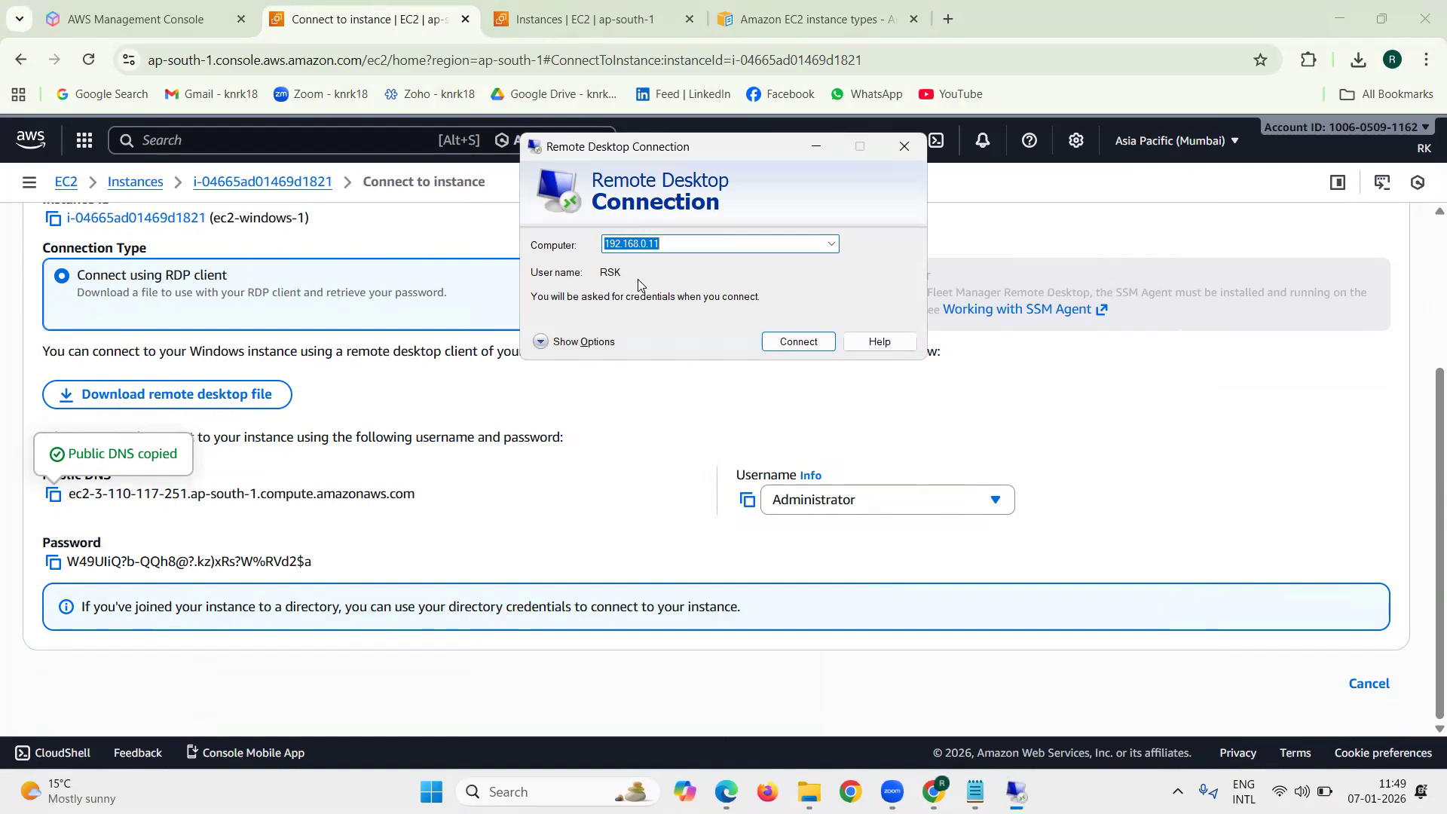
key(ctrl+v)
click(768, 347)
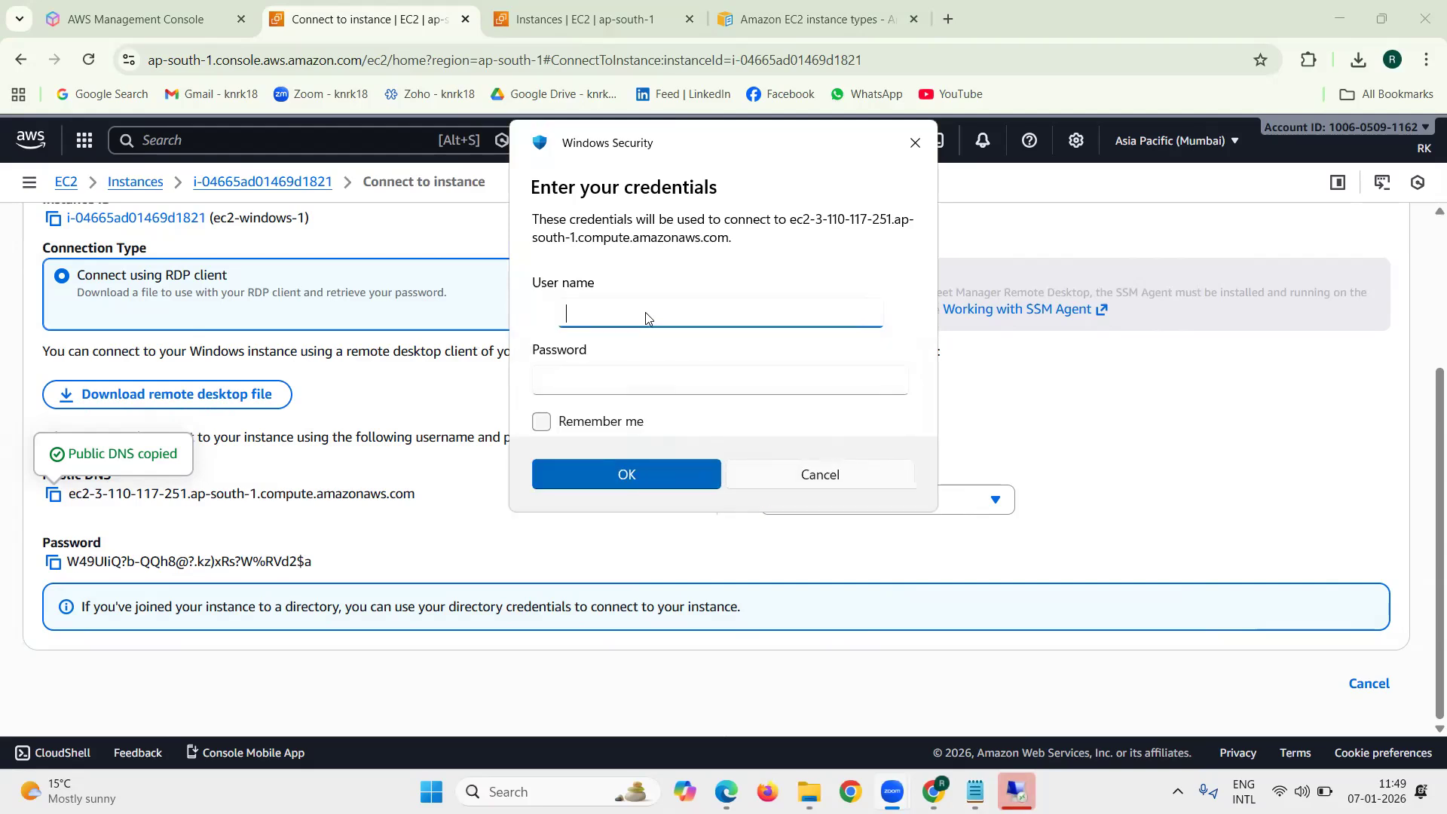
Copy the decrypted administrator password from the instance's connection details in the AWS console
click(462, 408)
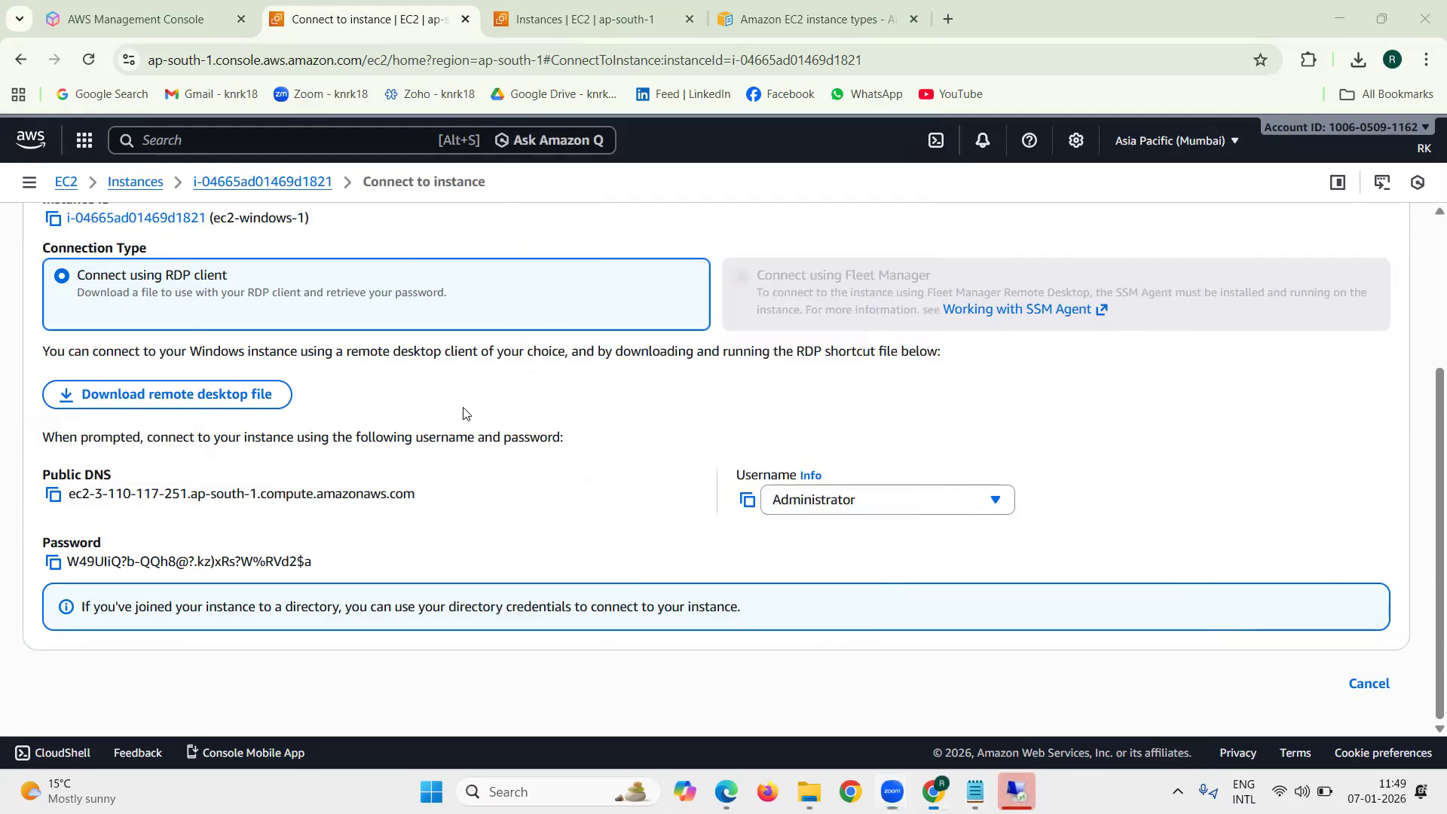
double_click(72, 542)
click(53, 562)
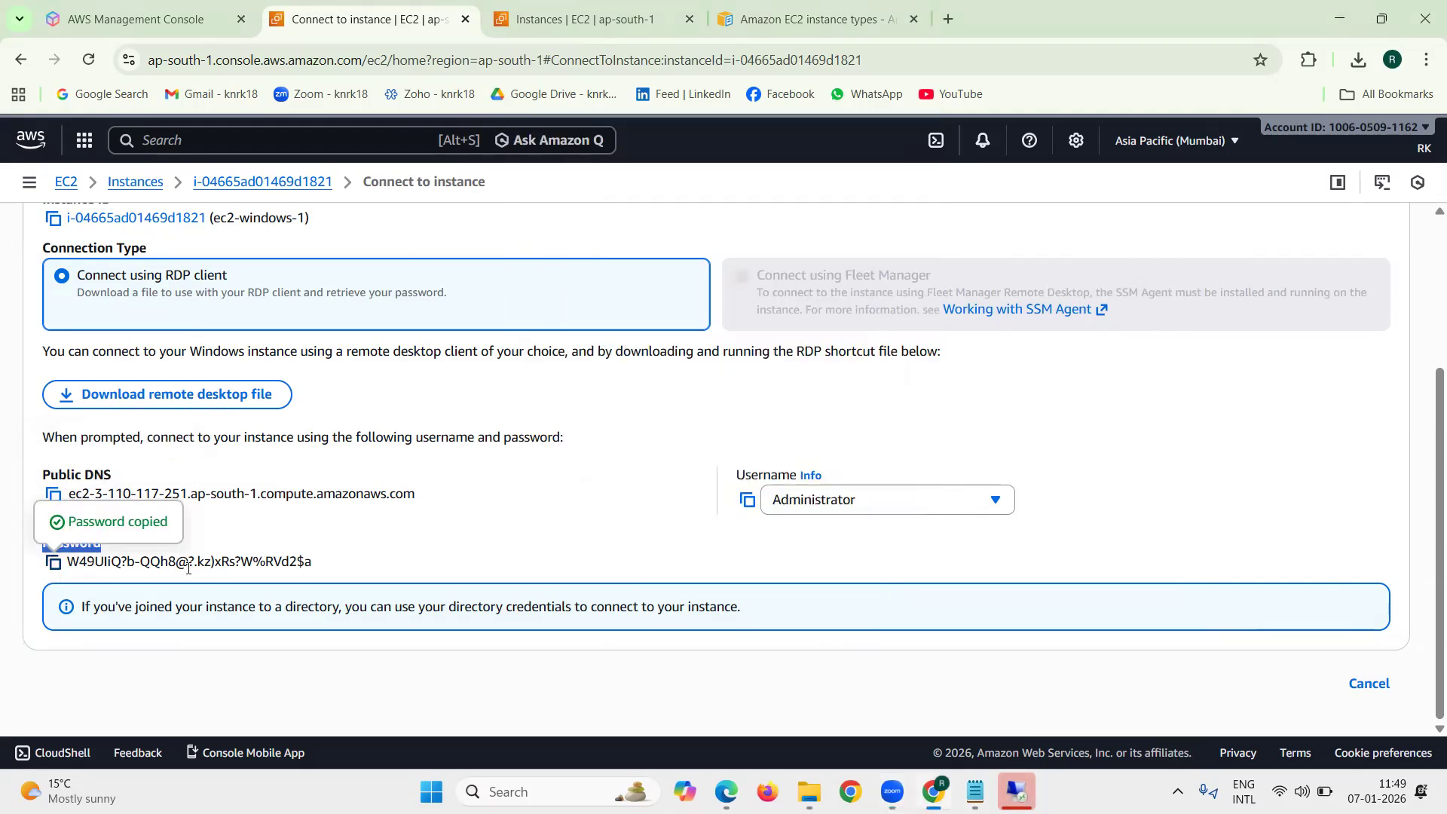
Enter the user name Administrator and the copied account password in the remote desktop credentials prompt, and submit them
key(alt+Tab)
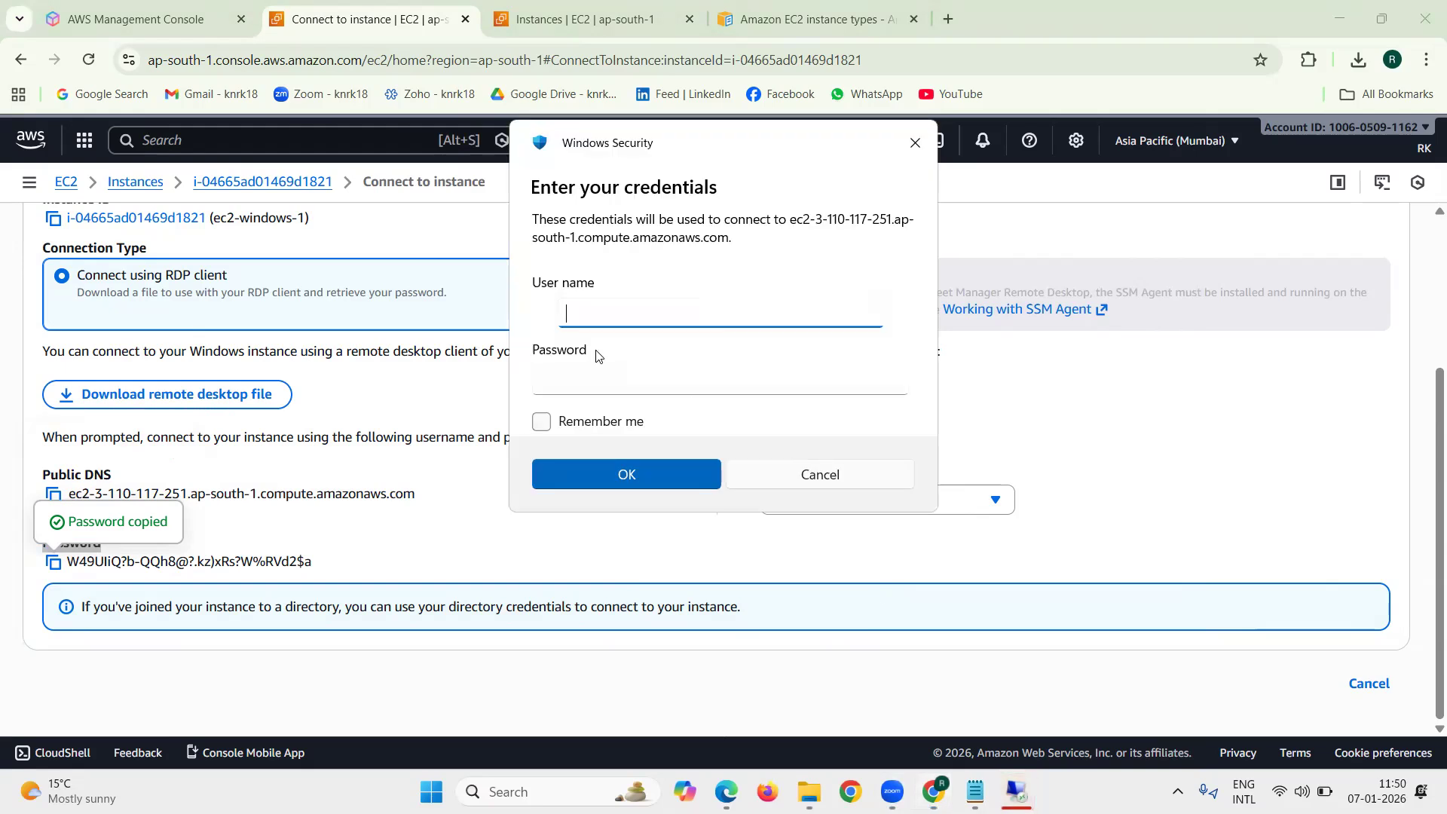
click(587, 315)
text(Administrator)
key(Tab)
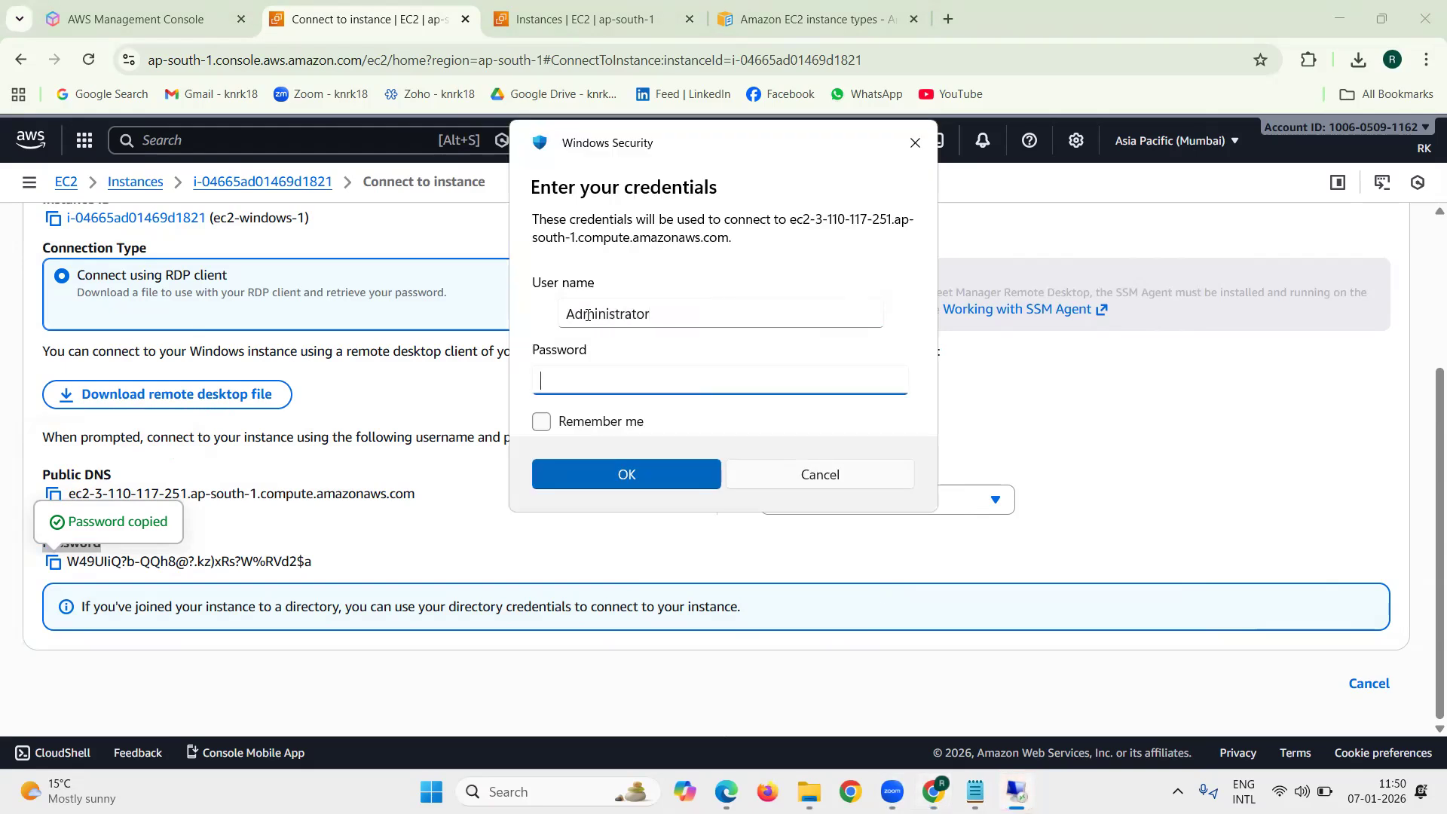
key(ctrl+v)
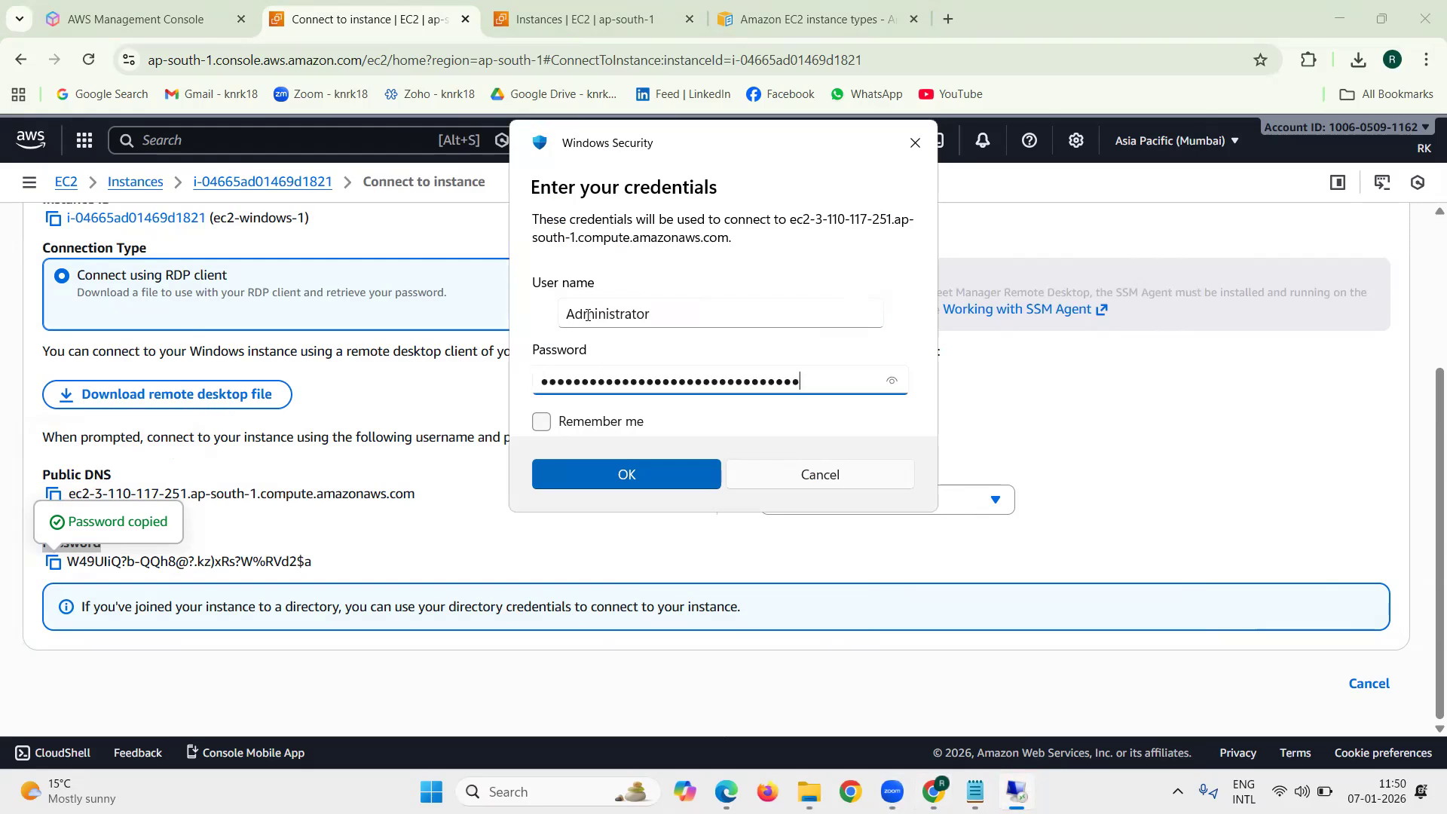
click(649, 473)
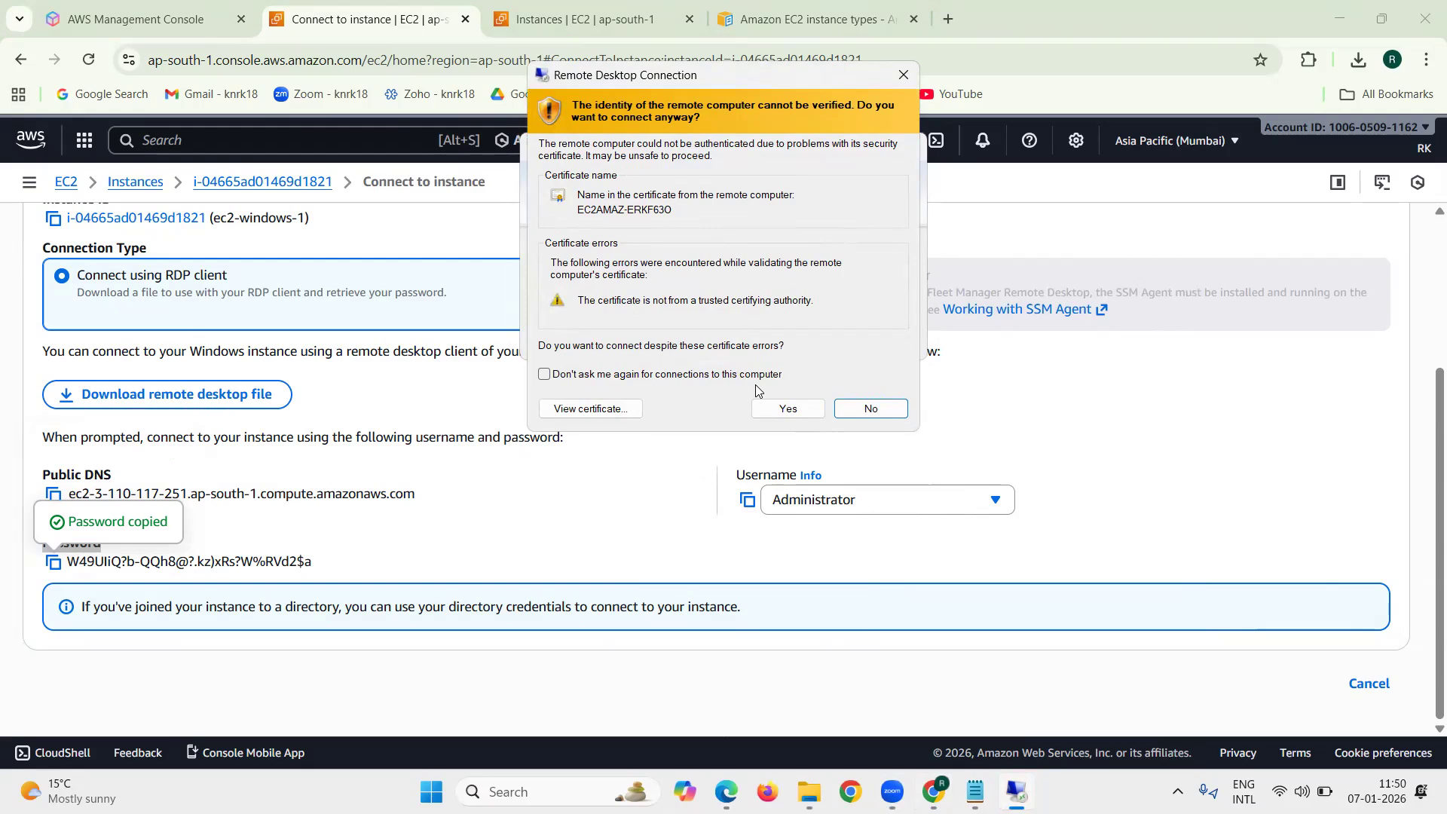
Accept the untrusted certificate to open the remote desktop of ec2-windows-1, and disconnect from the Windows Server session
click(779, 416)
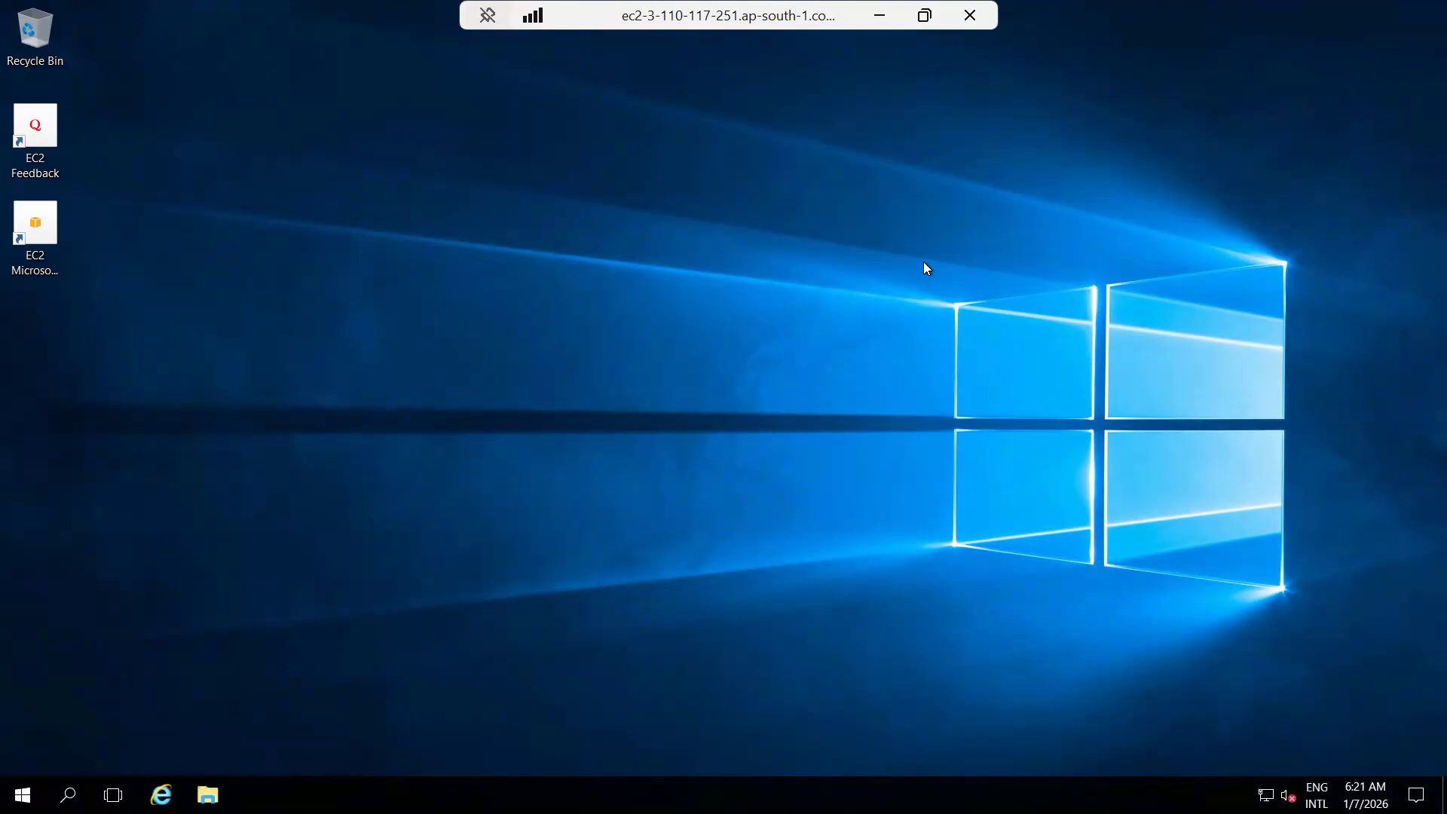
click(1289, 341)
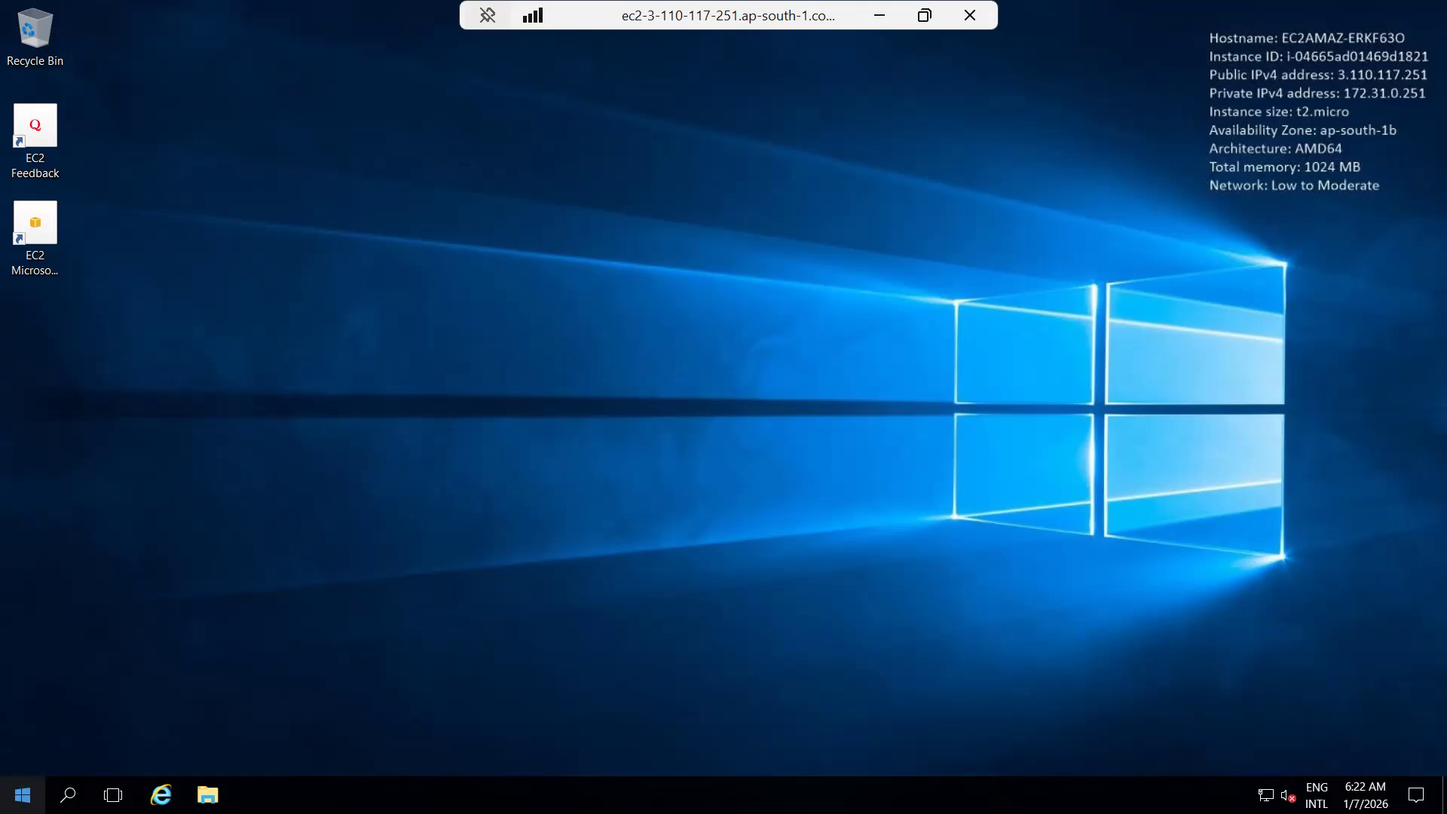
right_click(23, 794)
click(69, 780)
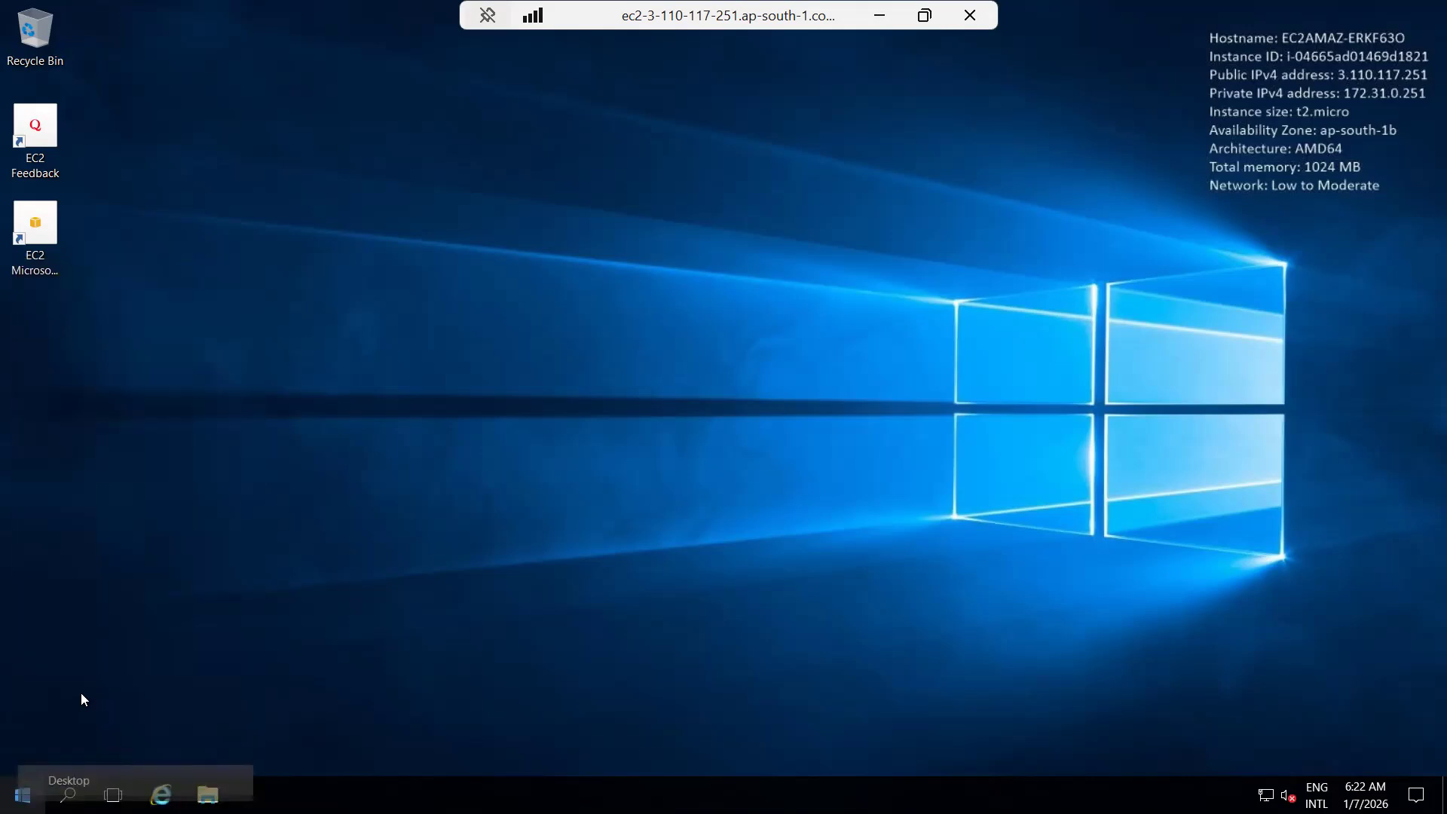
click(25, 791)
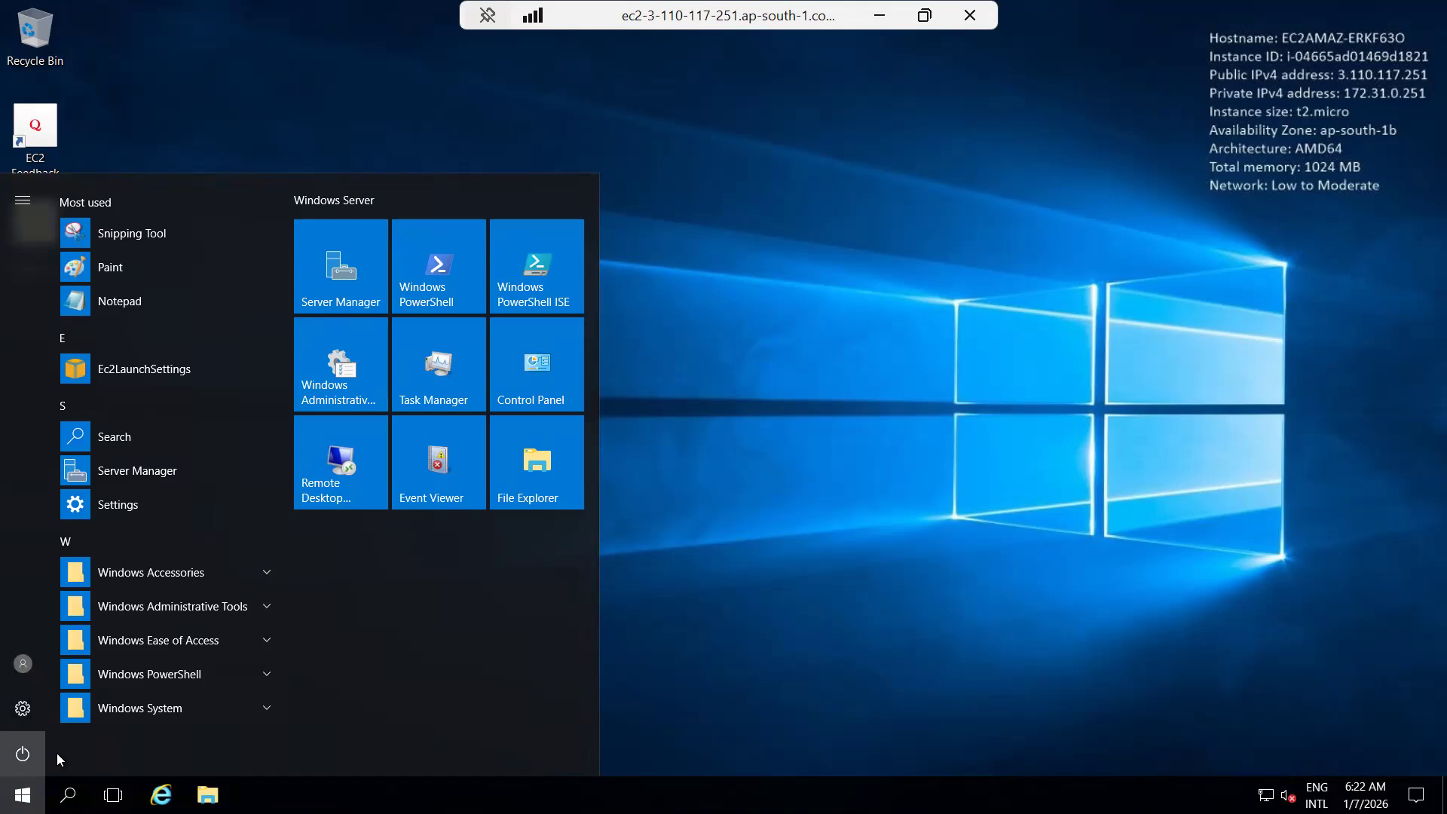
click(24, 756)
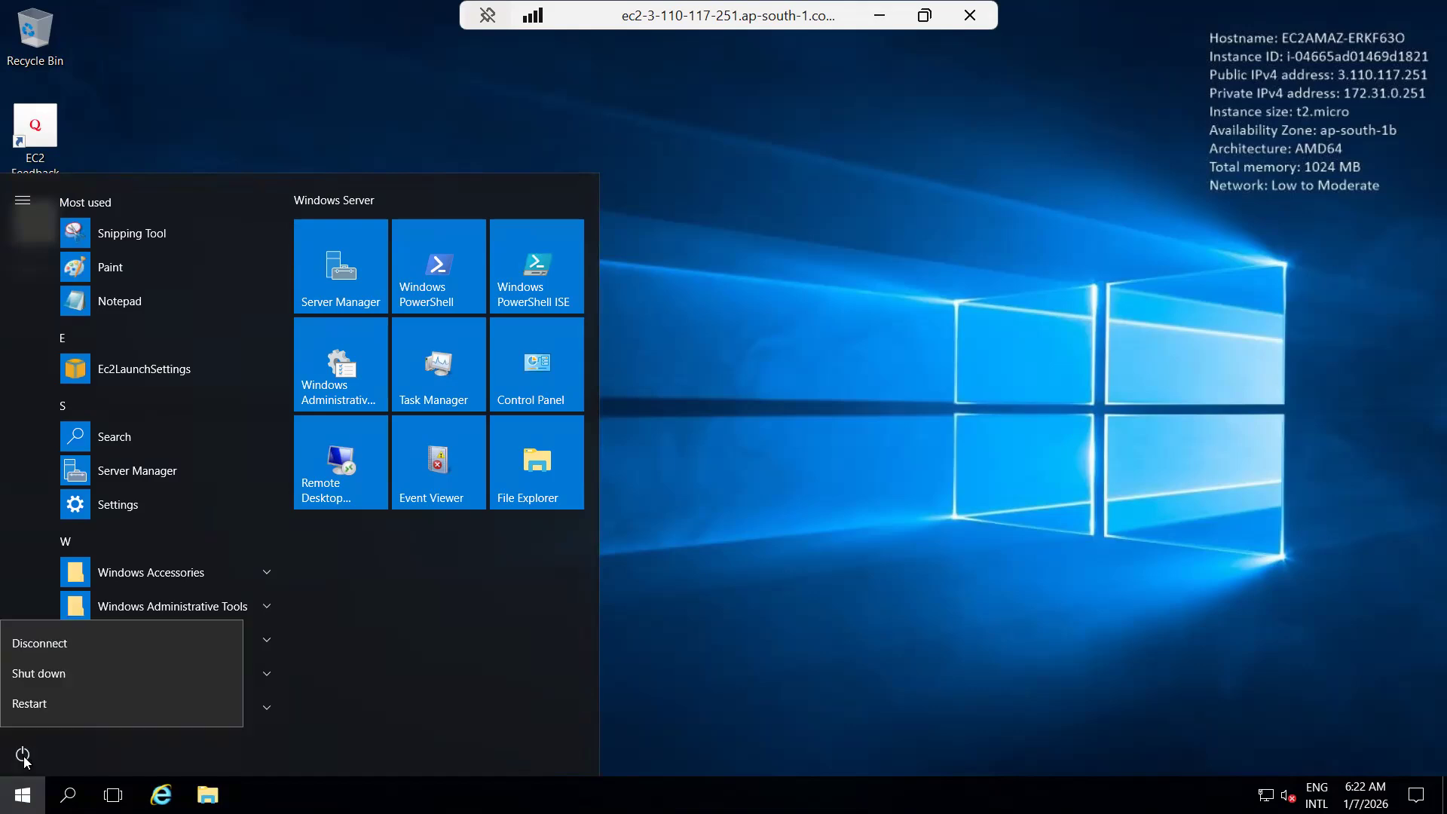
click(68, 644)
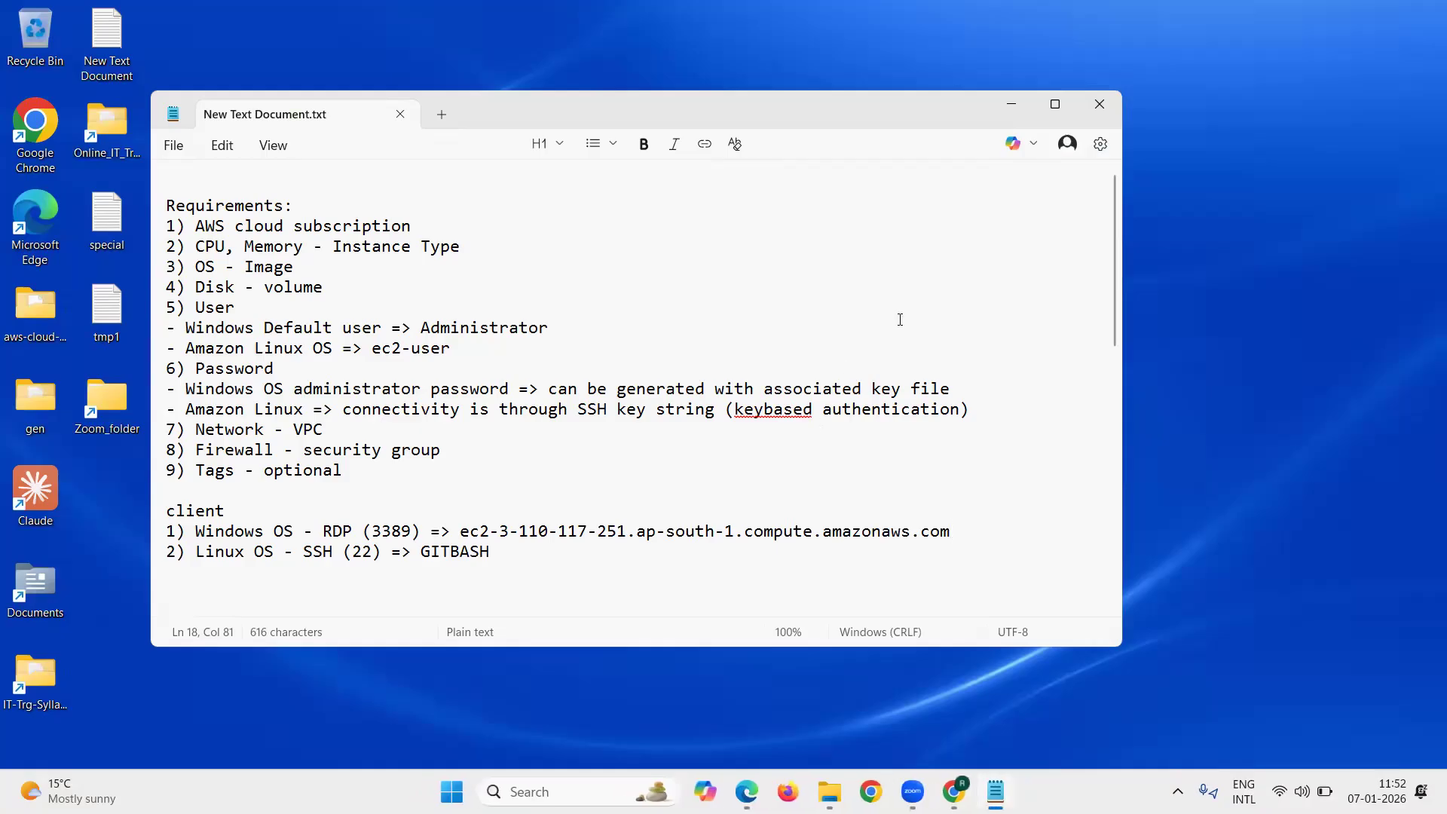
Return to the EC2 instances in Chrome and copy the example SSH client command from the connection details of ec2-amazonlinux-2
click(1011, 104)
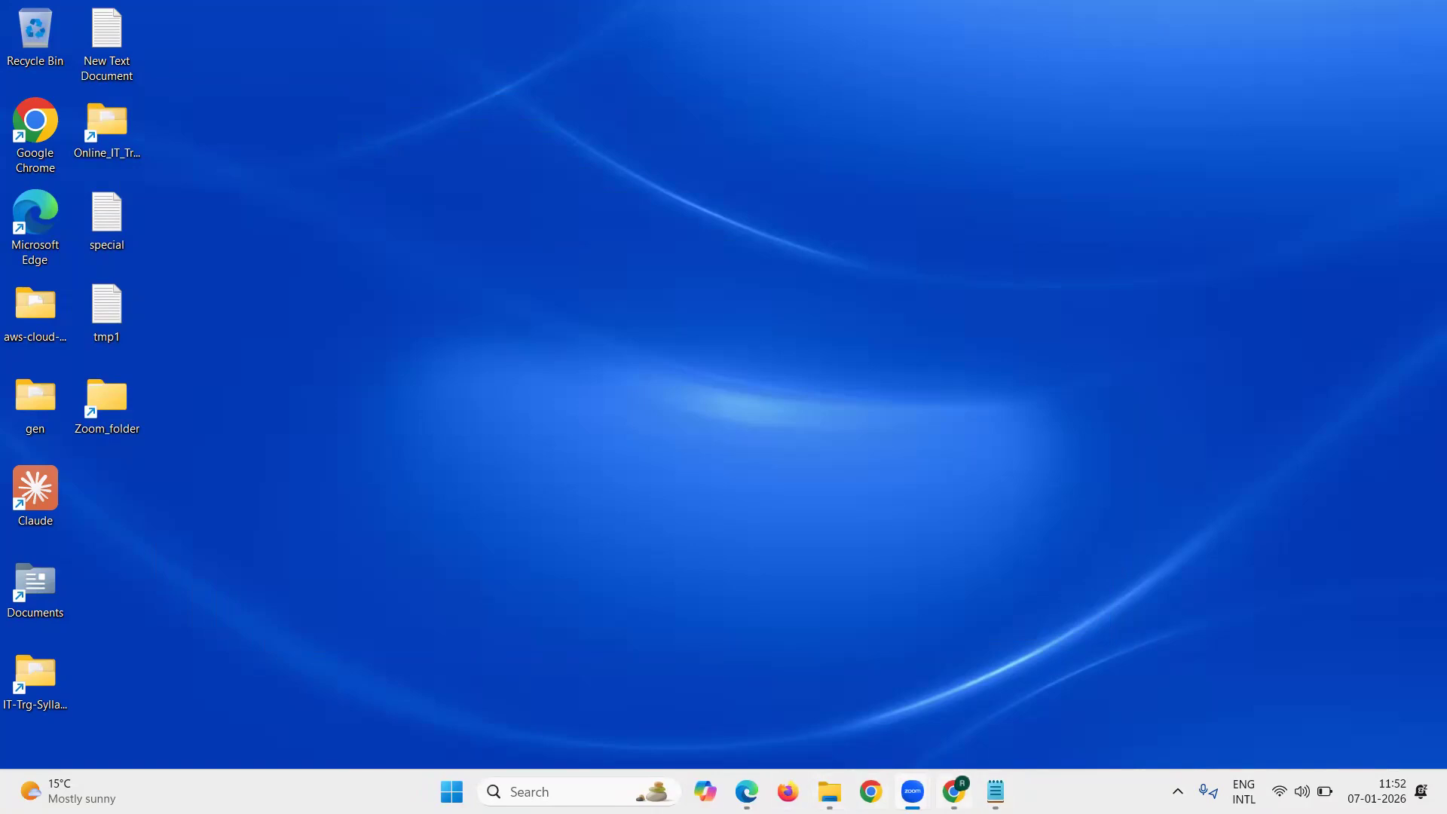
click(954, 791)
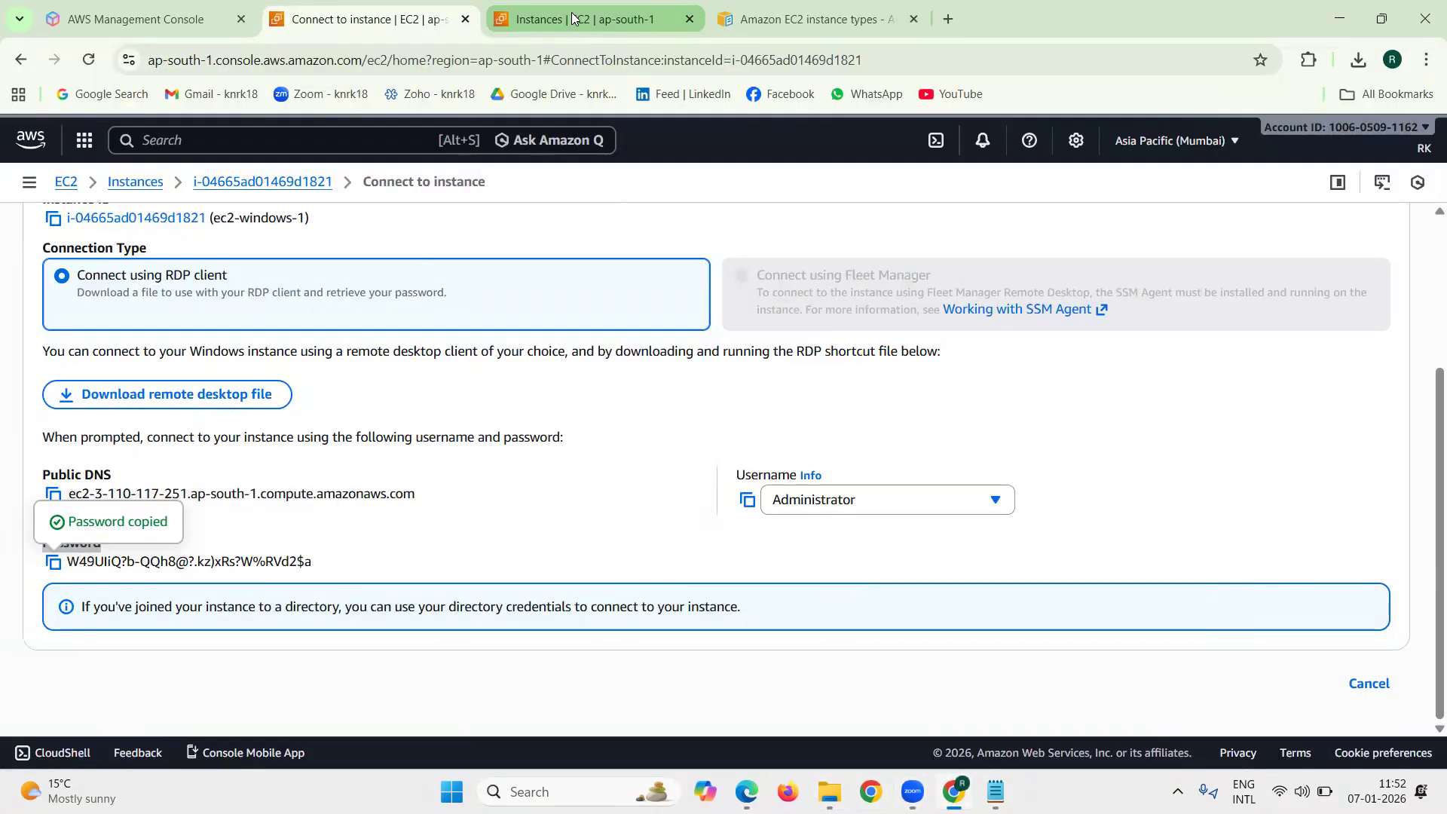
click(572, 18)
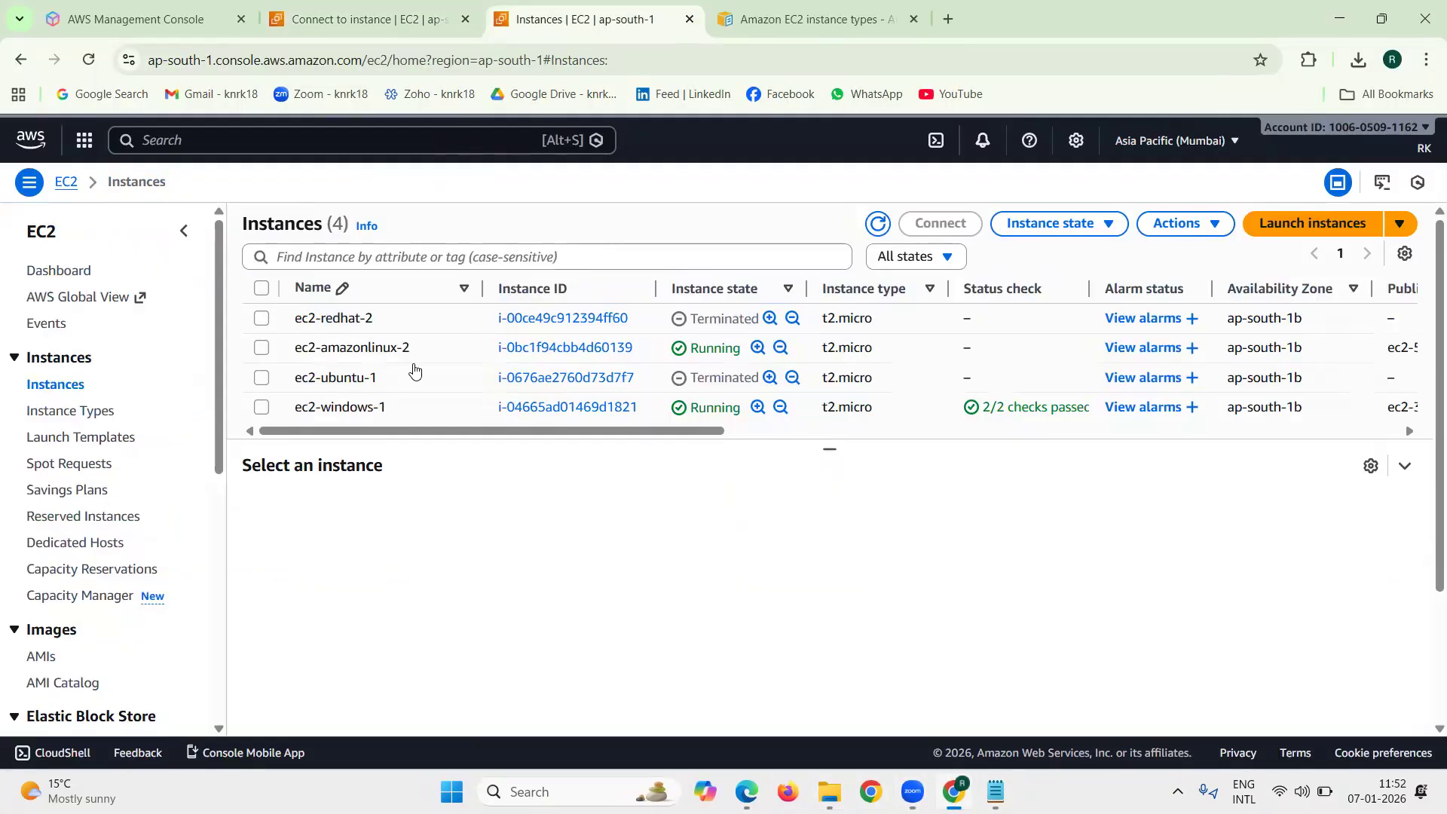
click(261, 347)
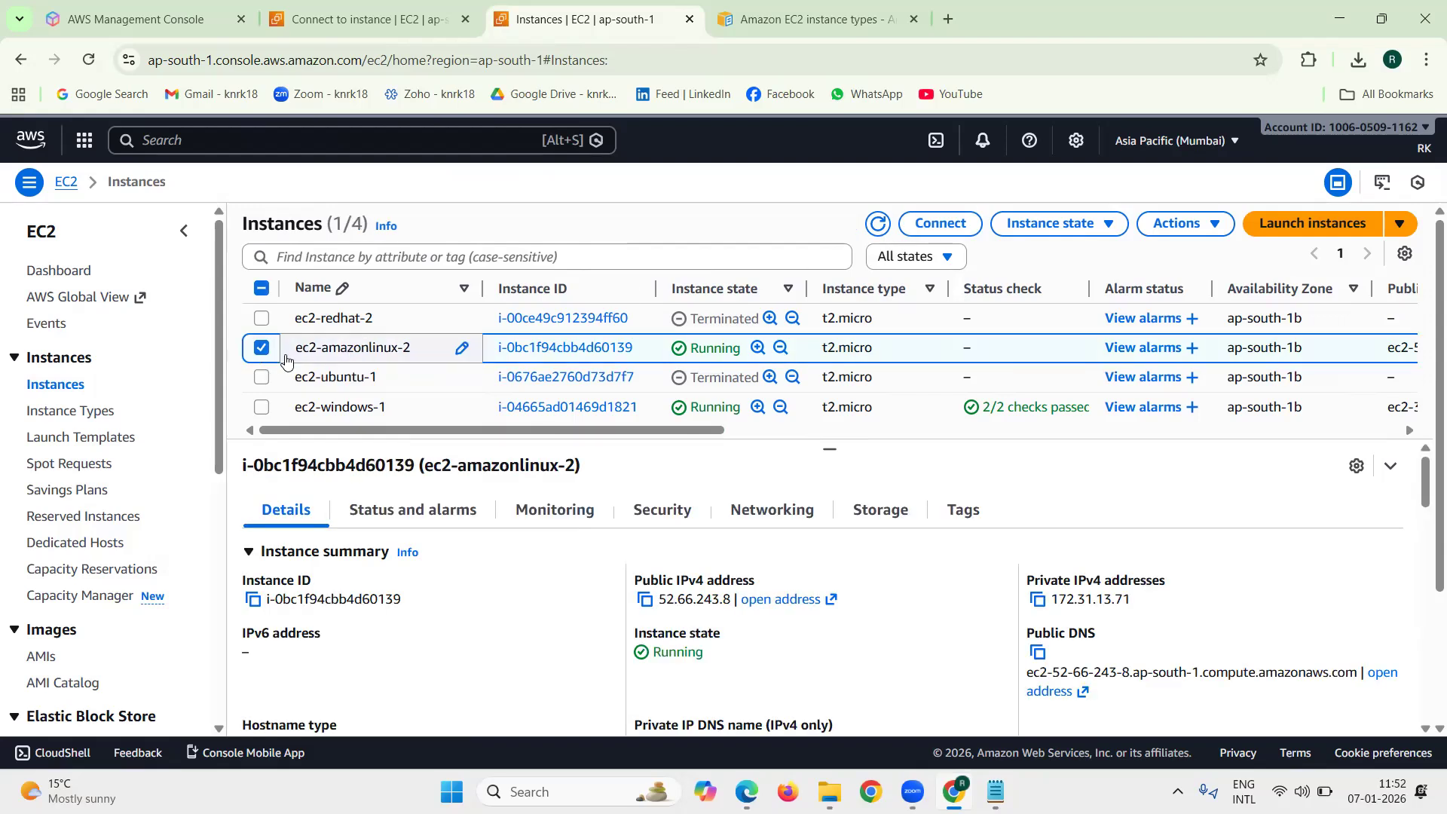
click(961, 229)
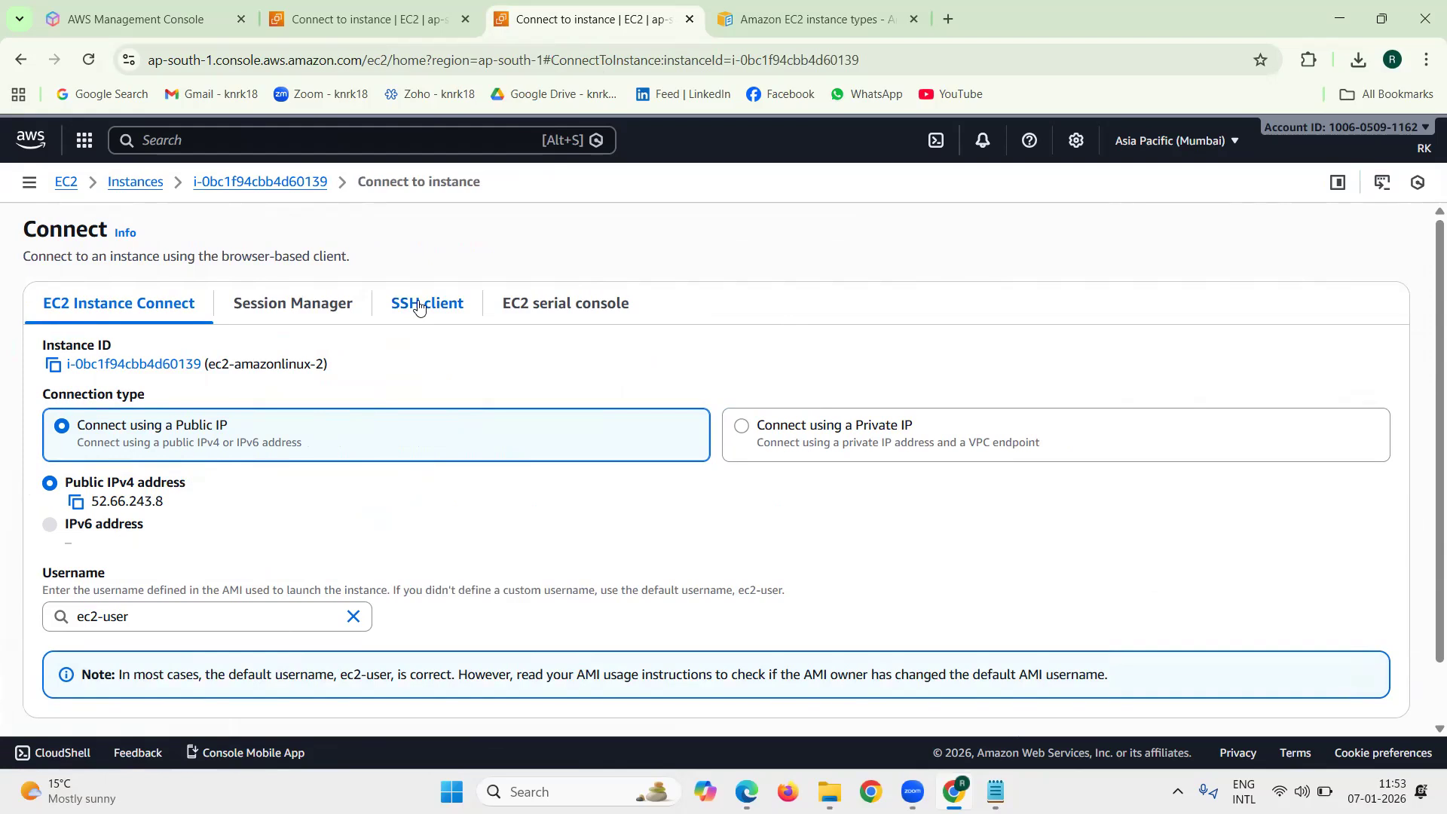
click(419, 308)
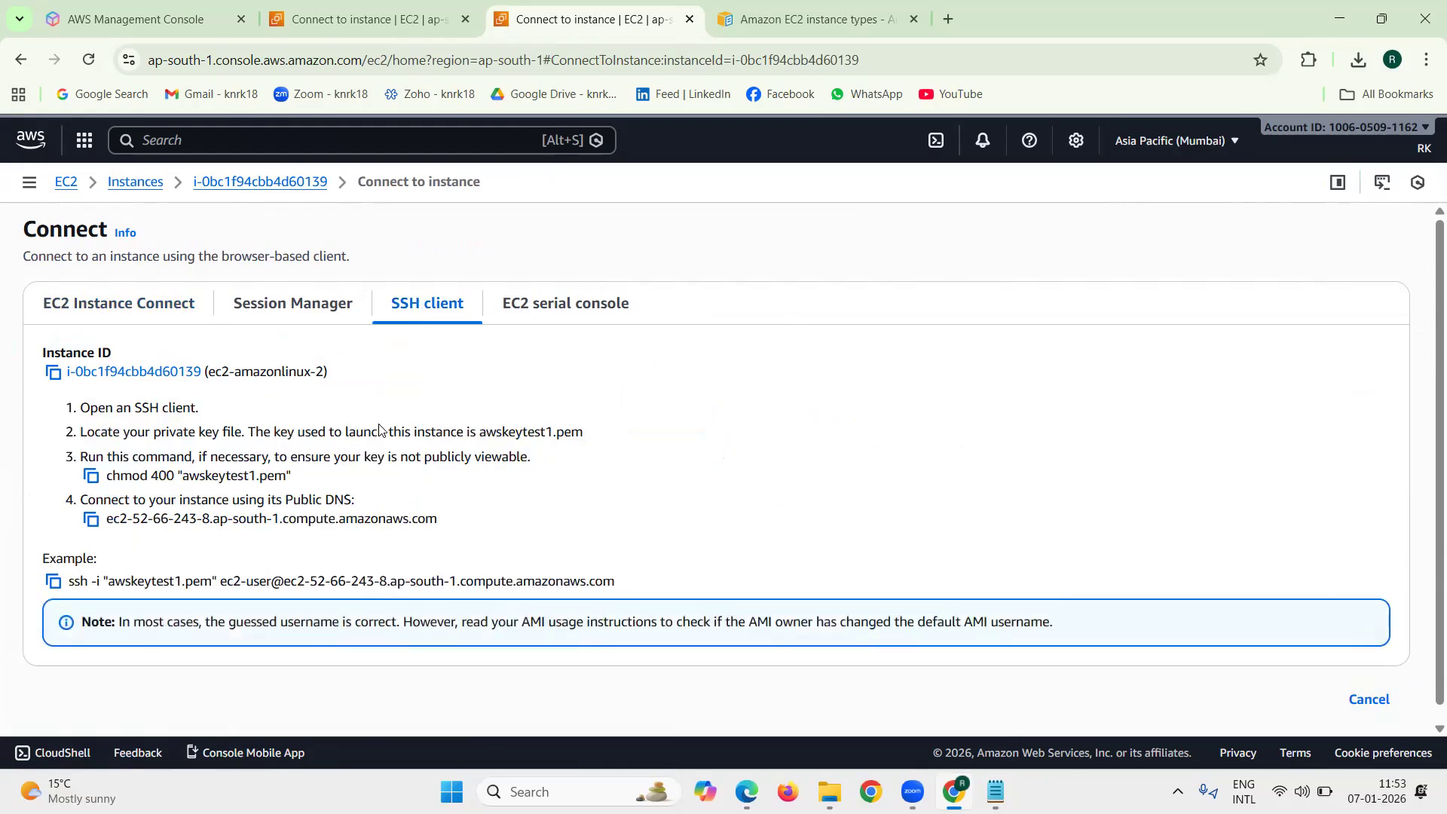
triple_click(81, 559)
double_click(80, 584)
triple_click(80, 584)
click(52, 581)
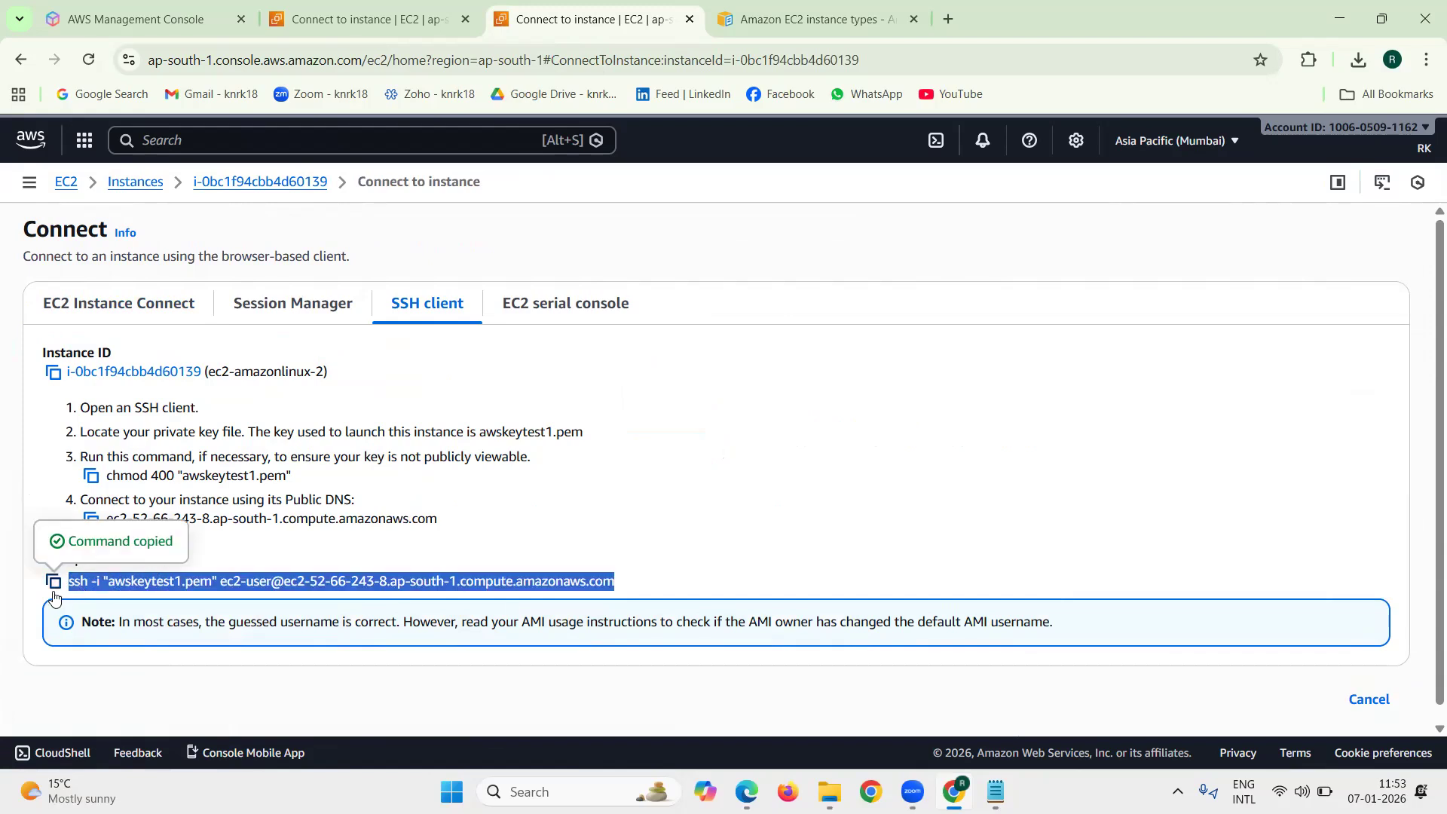
Switch to File Explorer and open Git Bash in the Downloads folder that holds awskeytest1.pem
click(1338, 19)
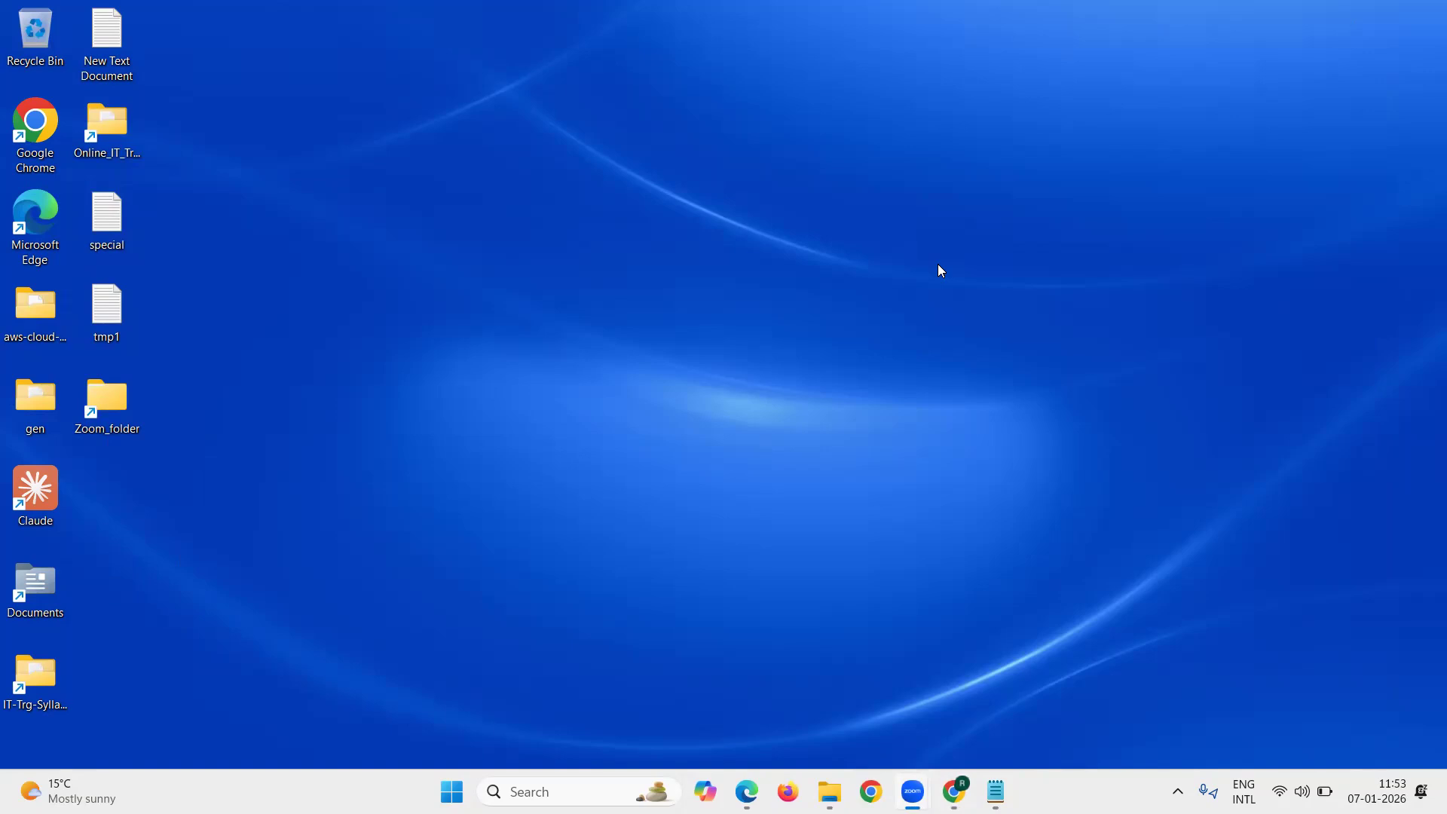
mouse_move(829, 791)
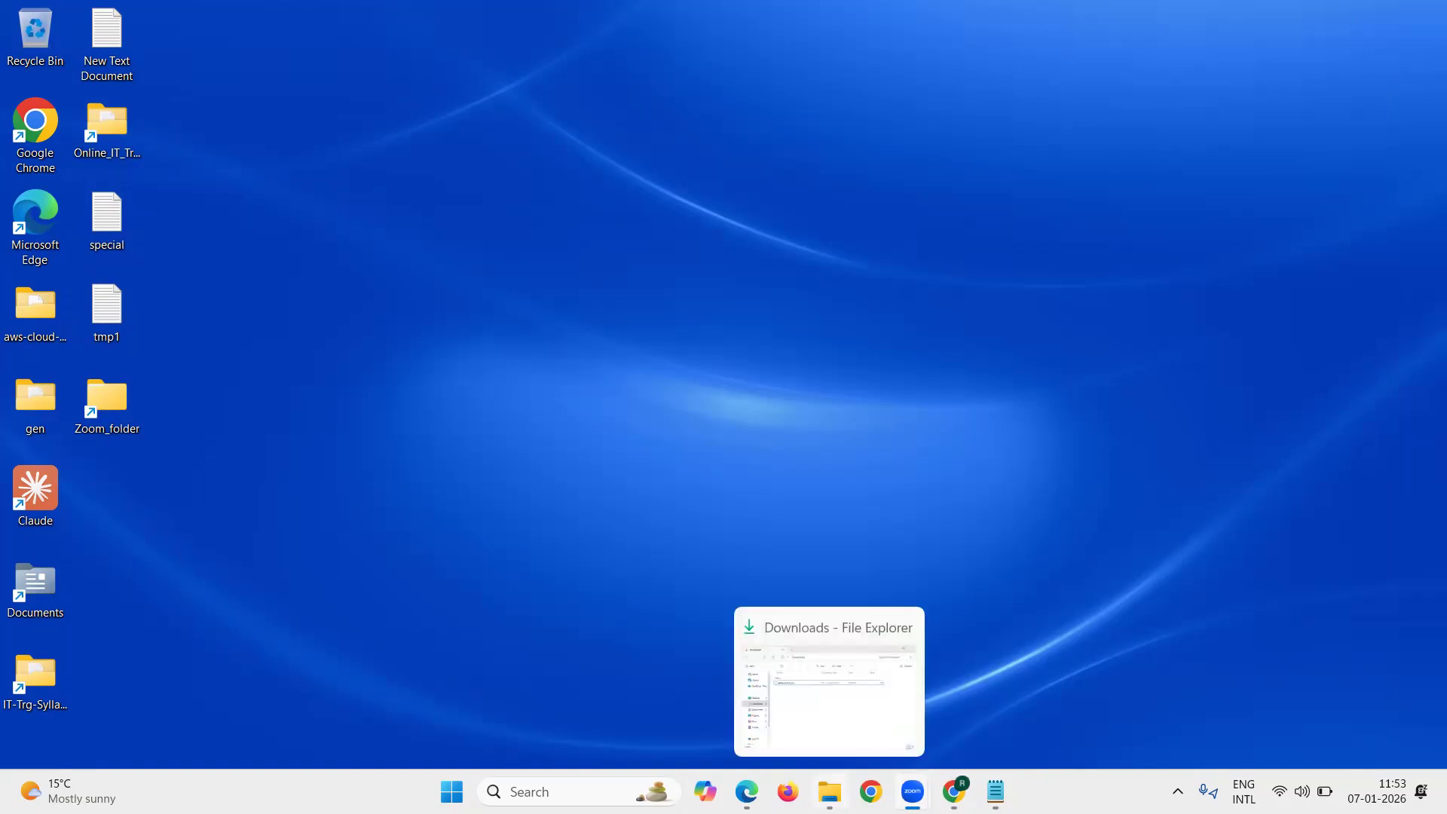
click(835, 669)
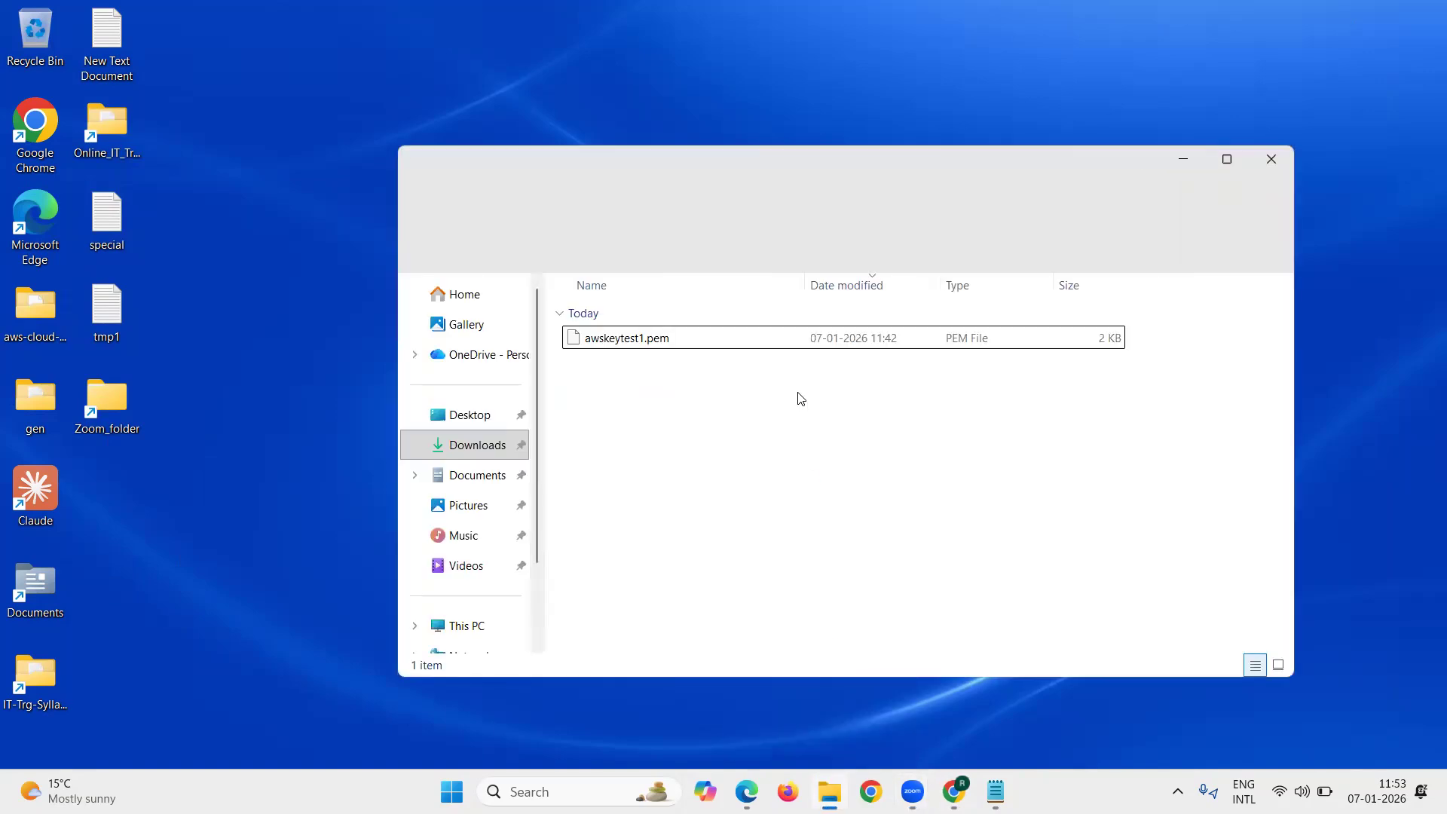
right_click(857, 439)
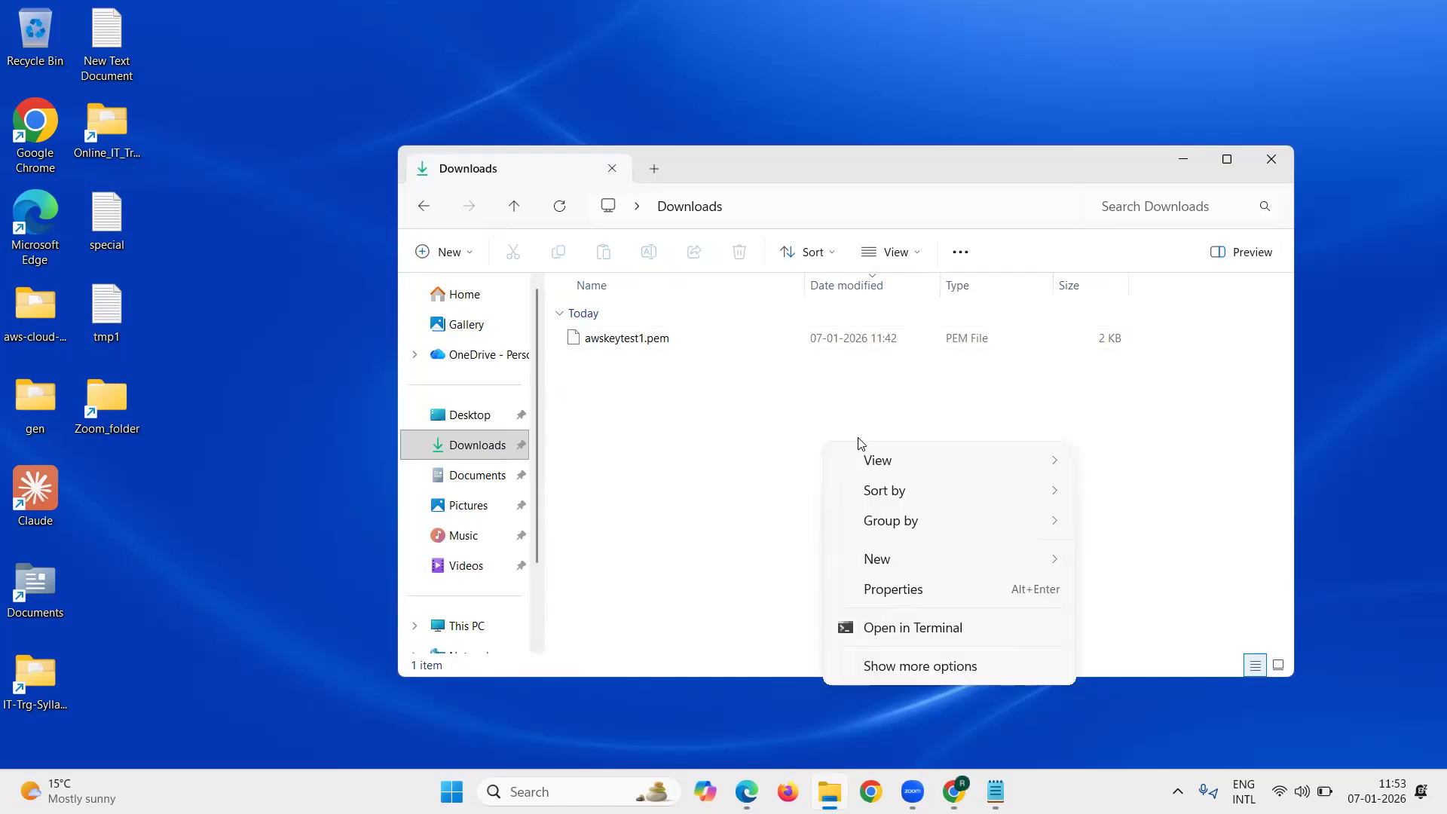
click(969, 672)
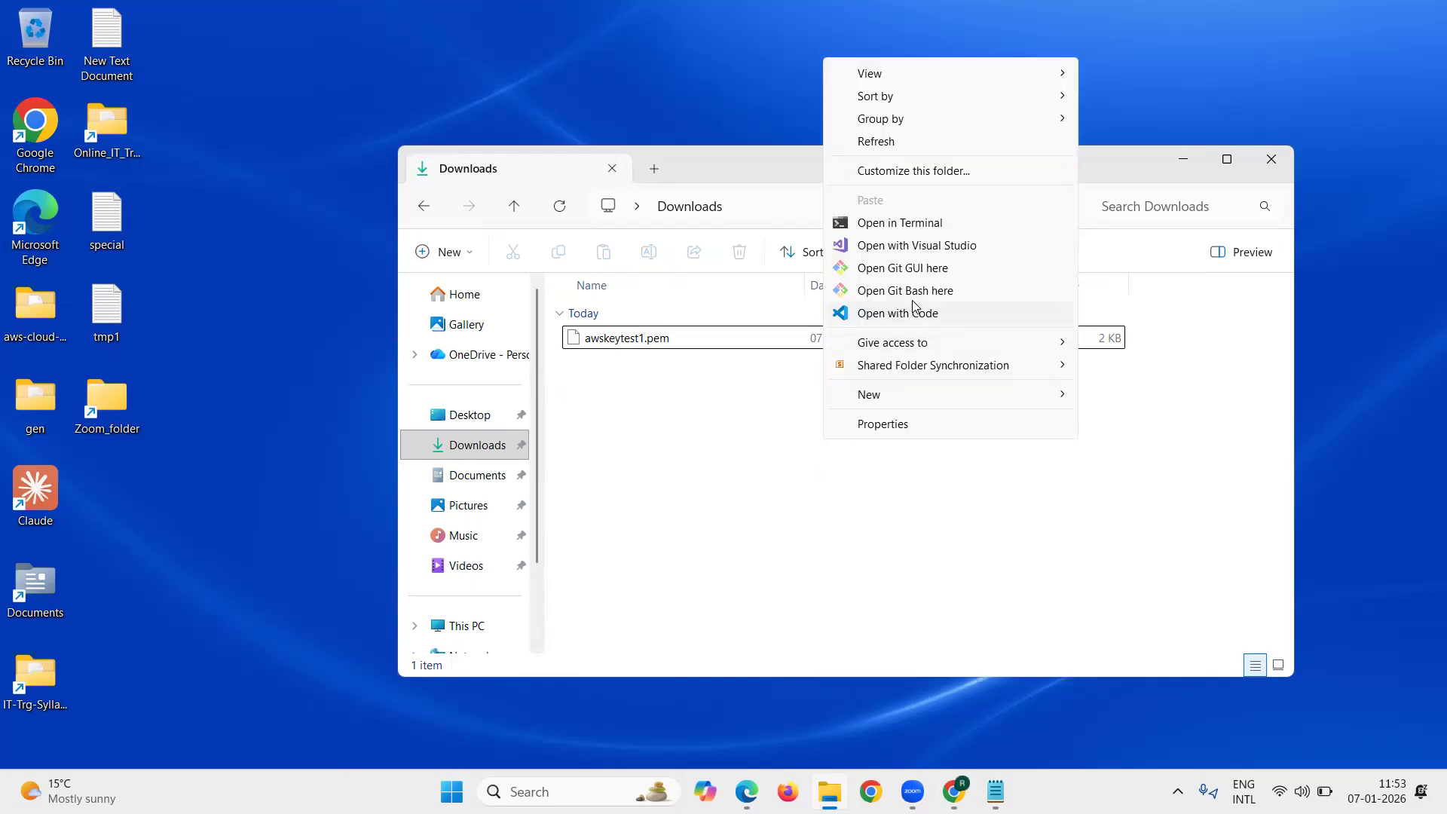
click(914, 293)
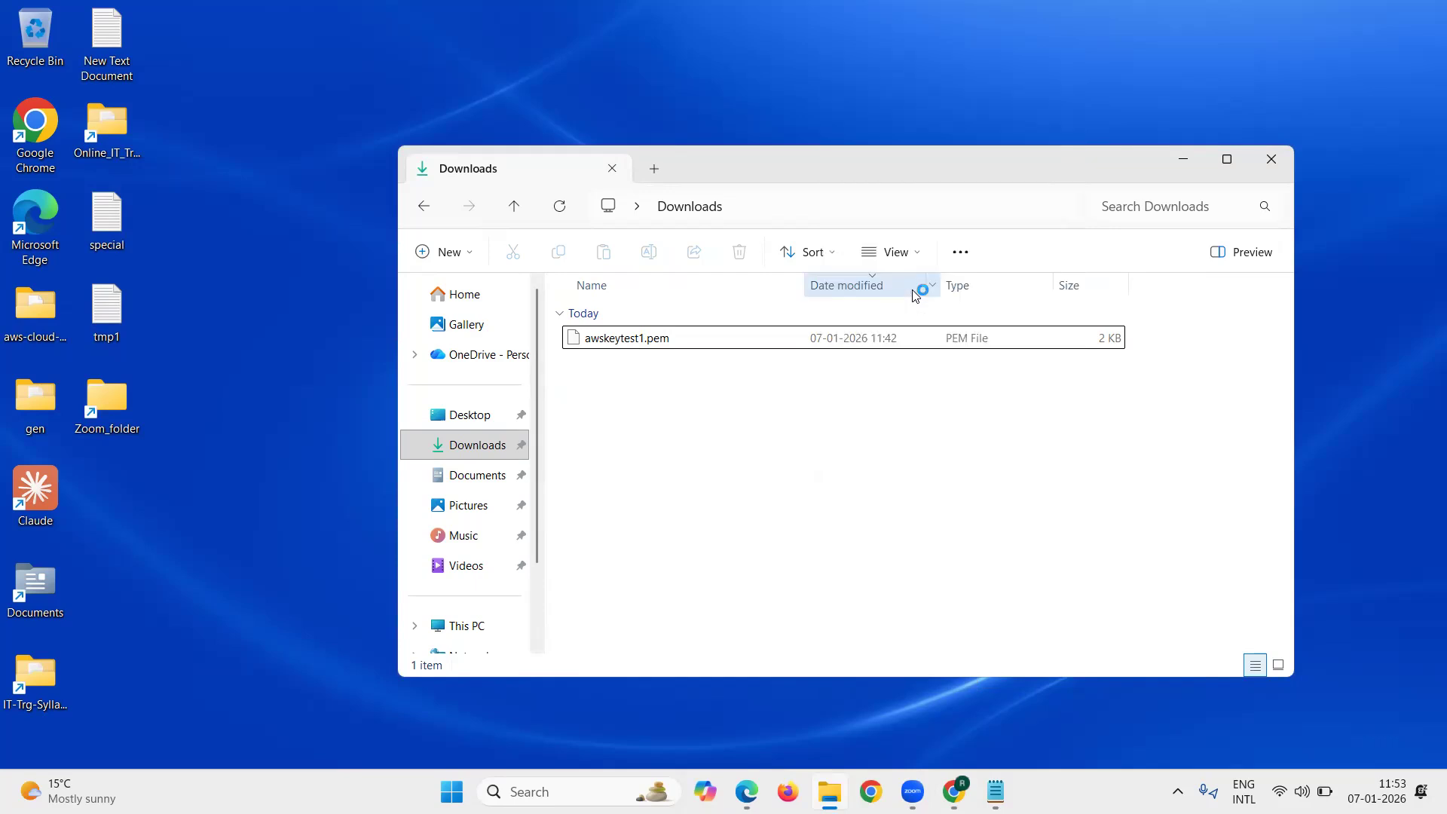
click(1184, 161)
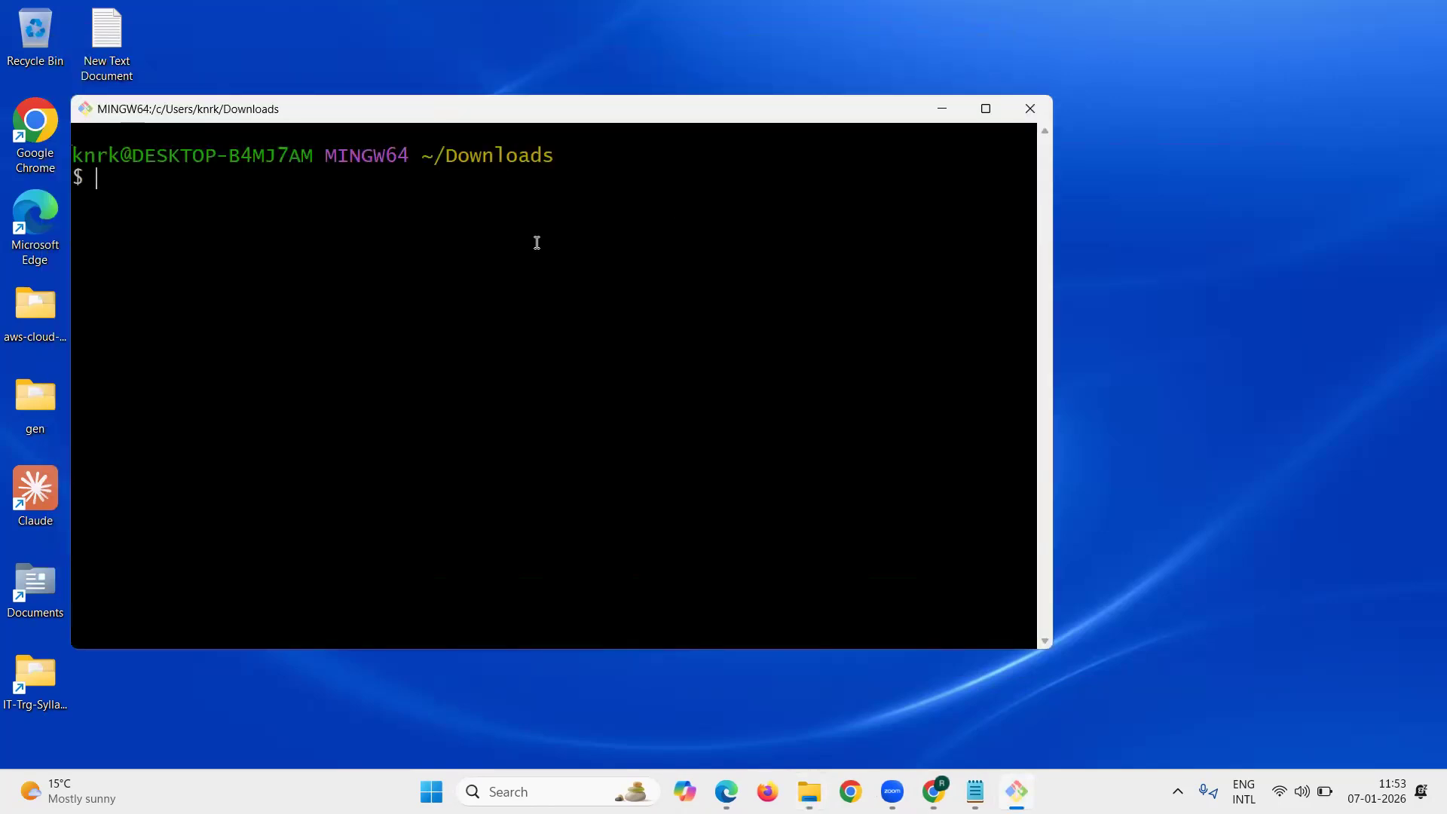
right_click(528, 284)
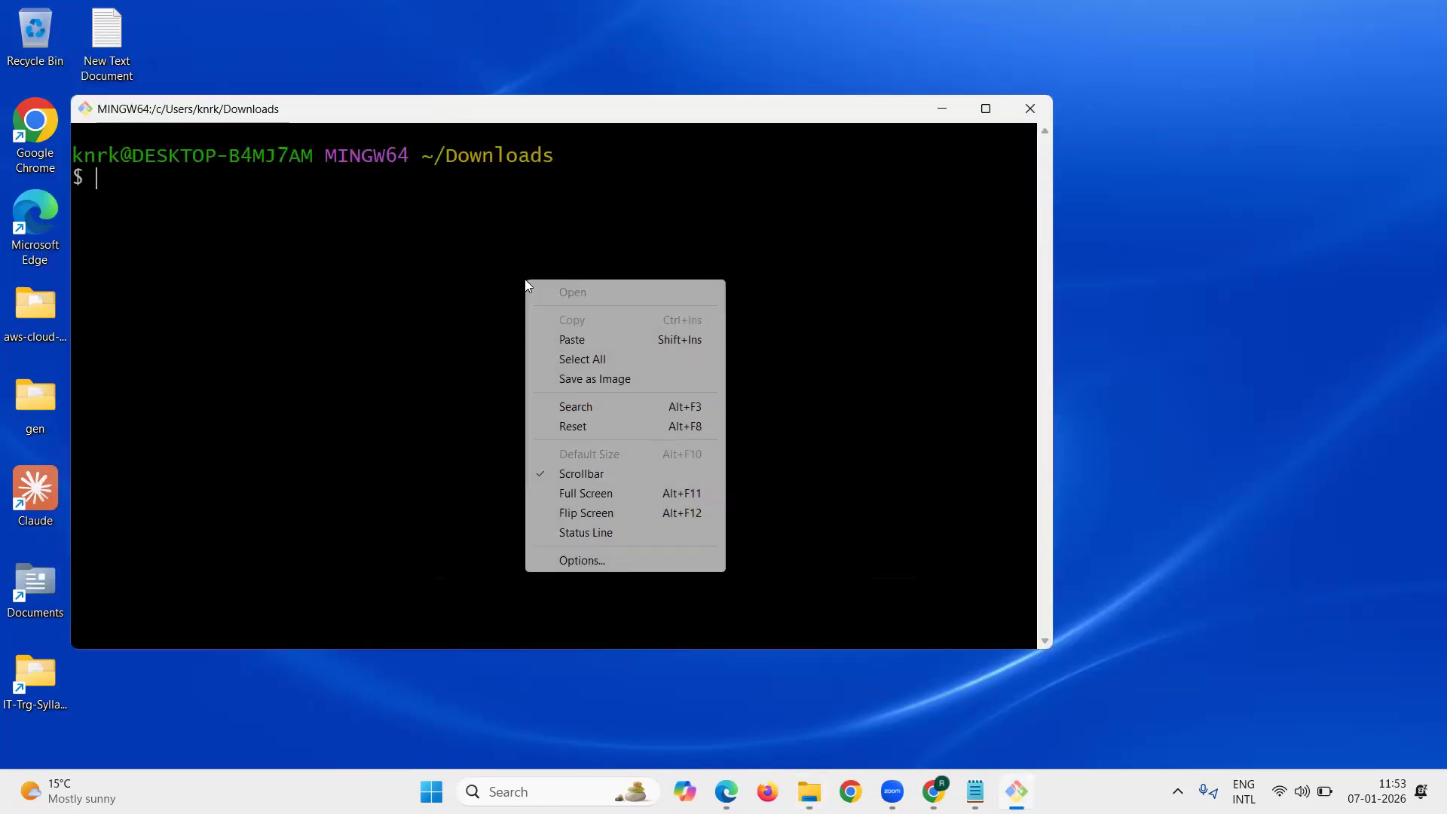
click(574, 343)
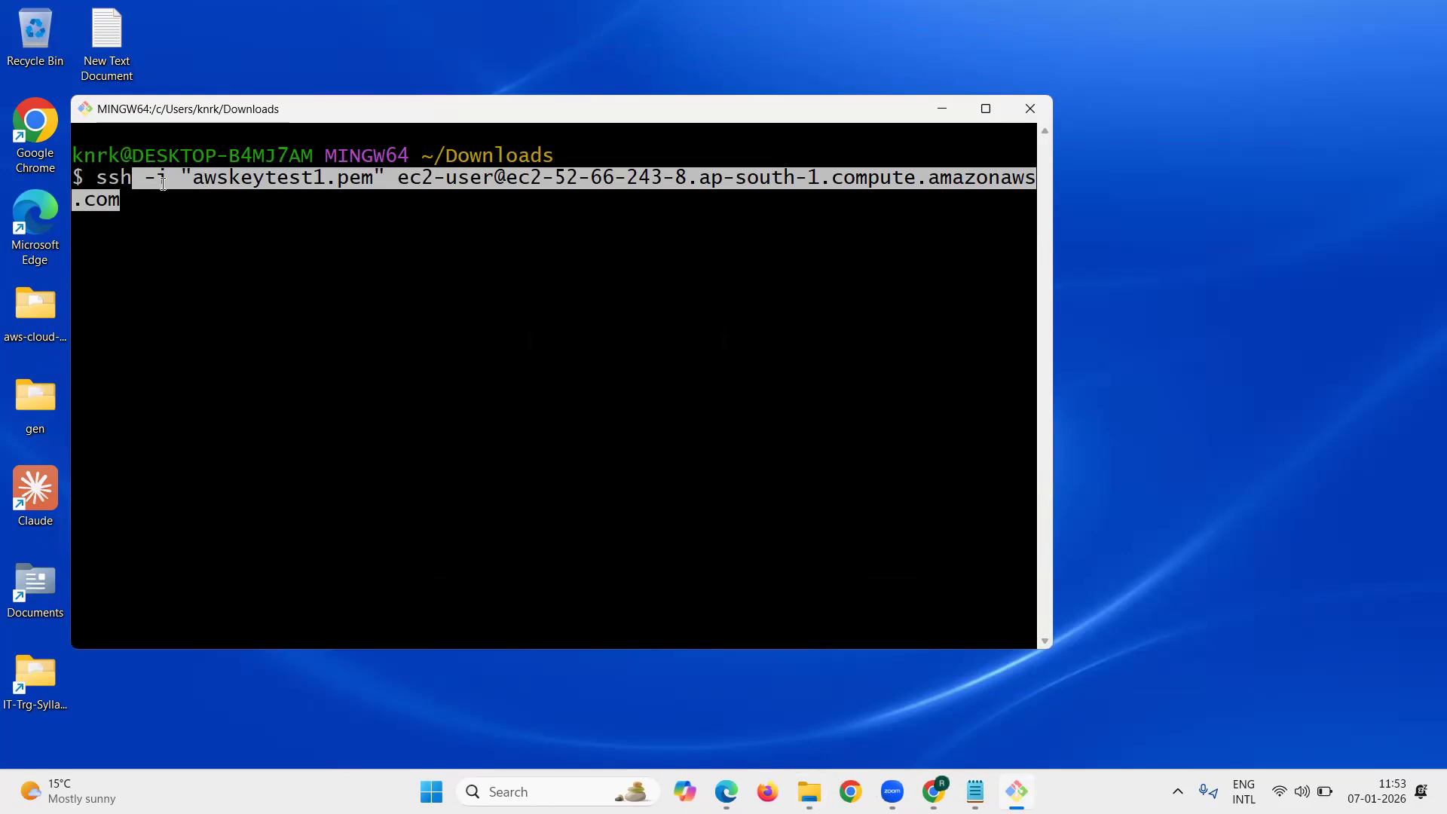
drag(195, 184, 549, 196)
click(460, 198)
double_click(243, 176)
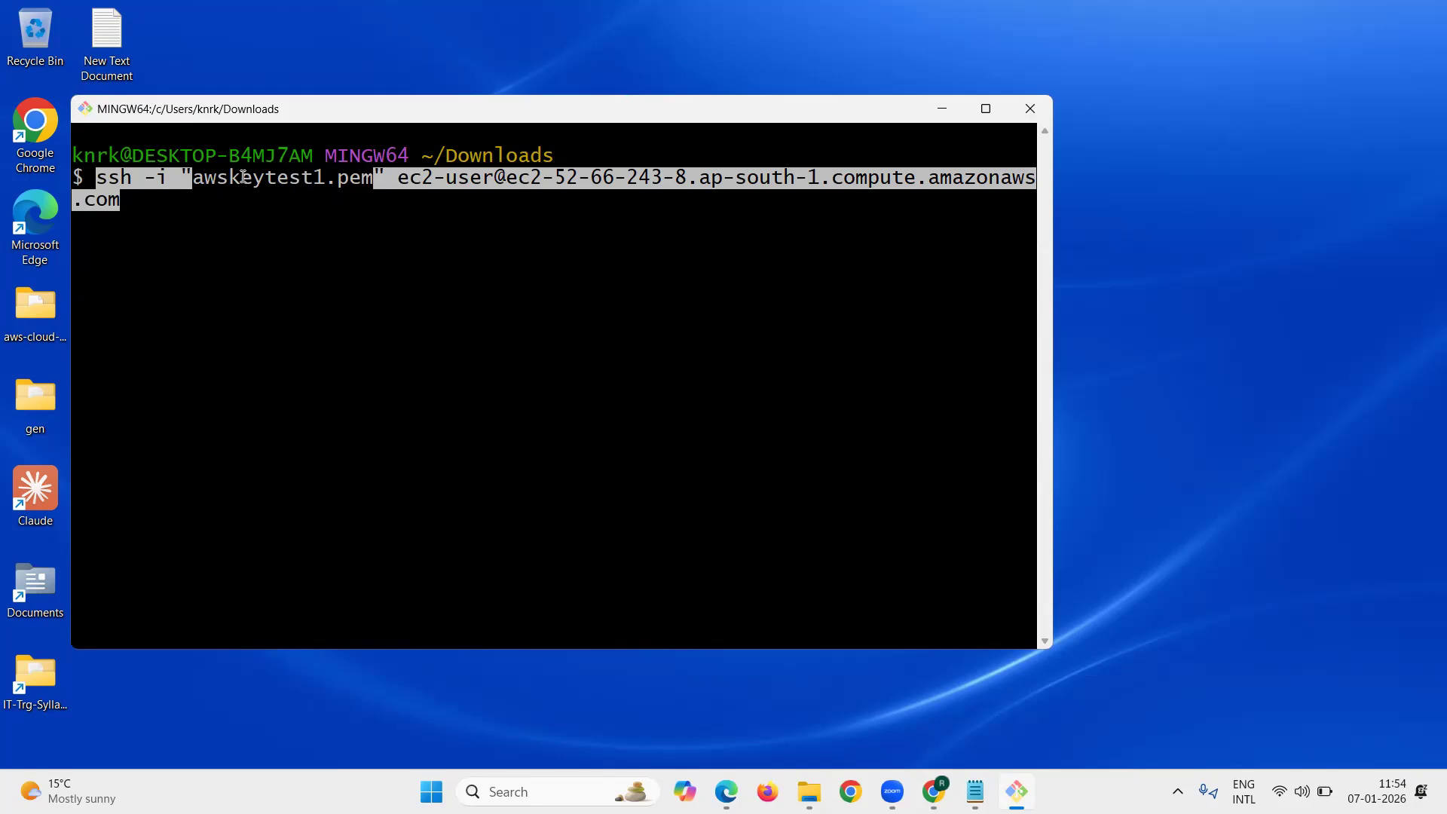
click(243, 177)
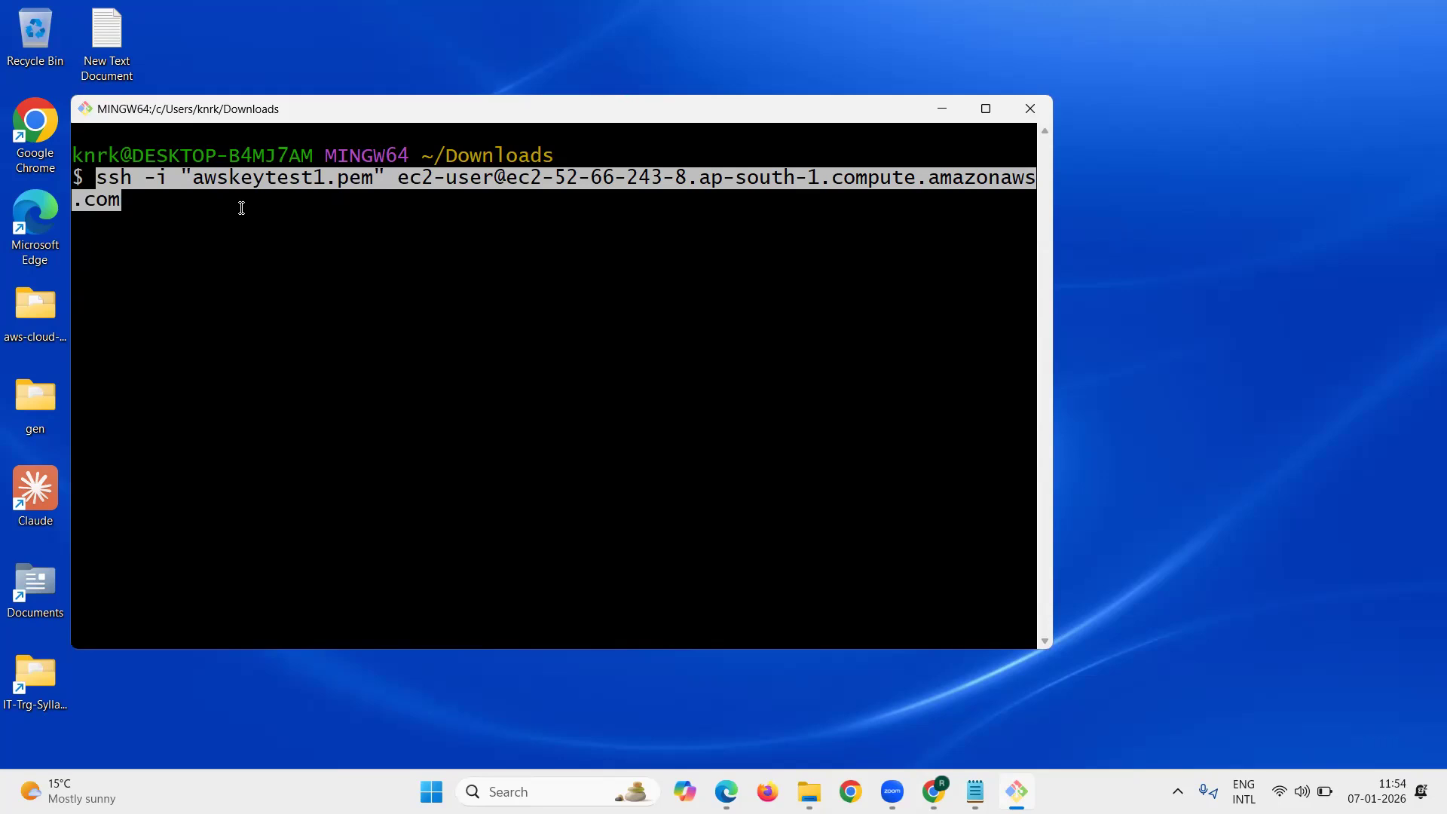
key(Return)
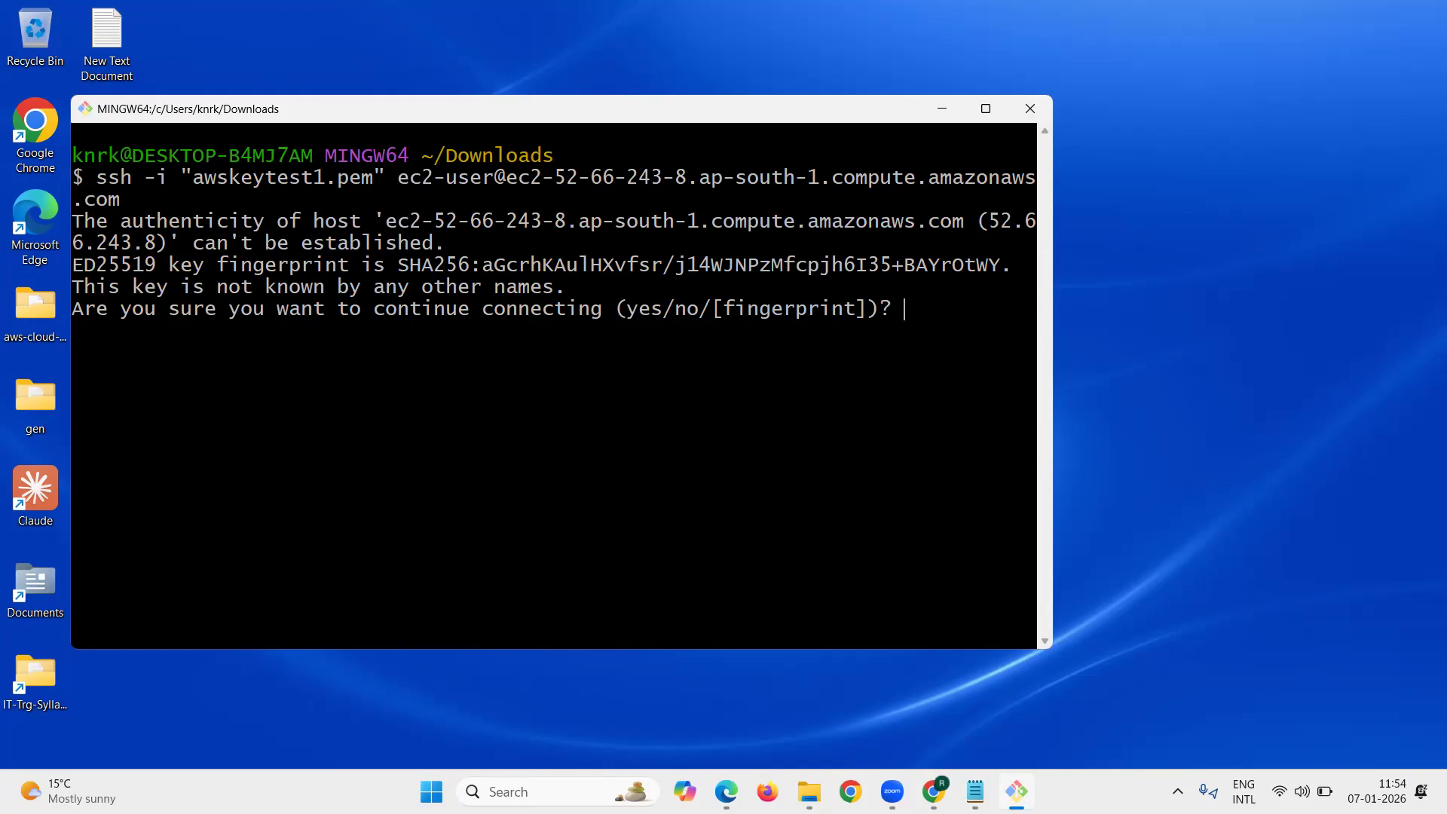
text(yes)
key(Return)
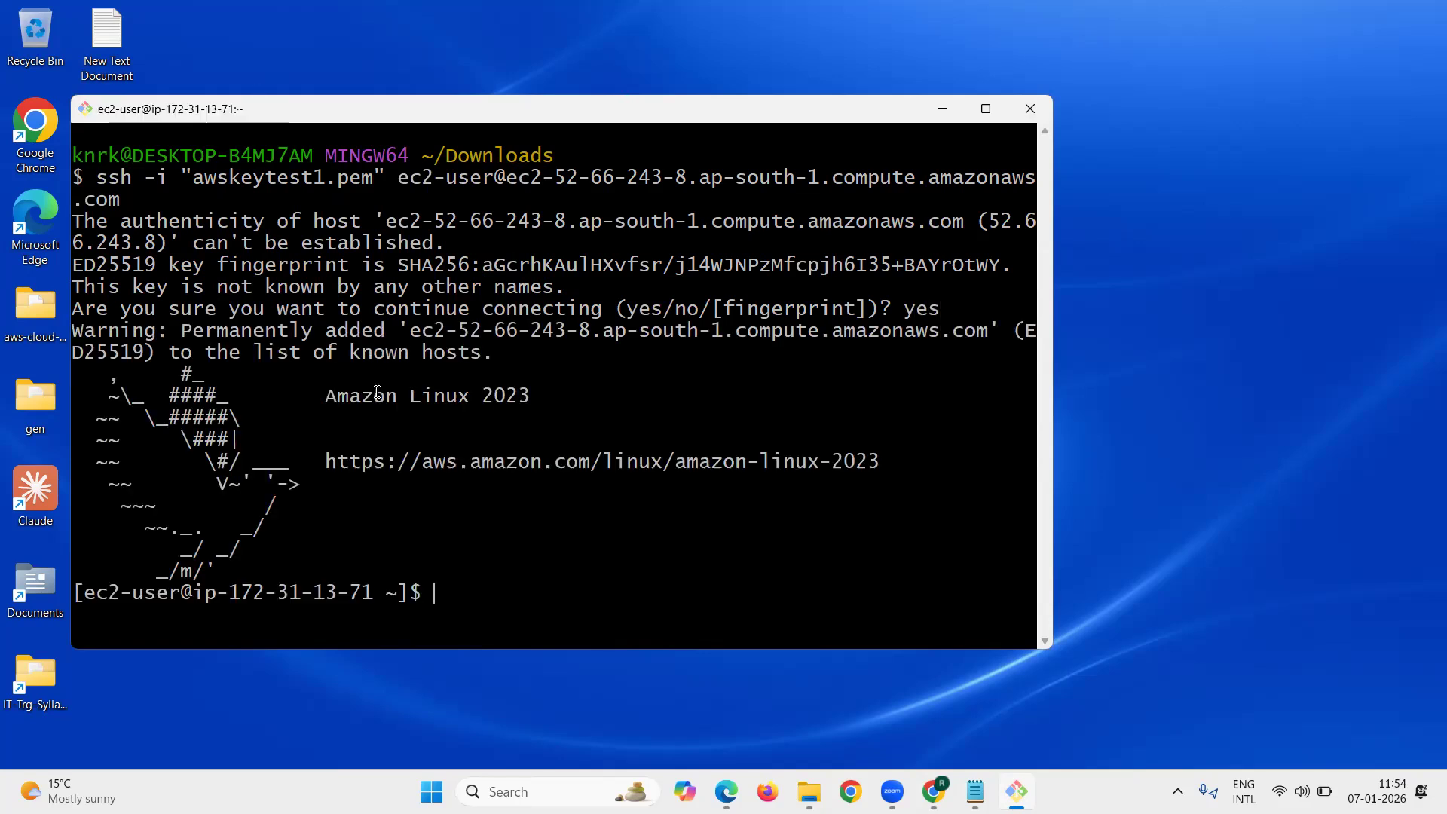
Display the operating system details of the Linux instance with cat /etc/os-release and review the output
key(Return)
key(Return)
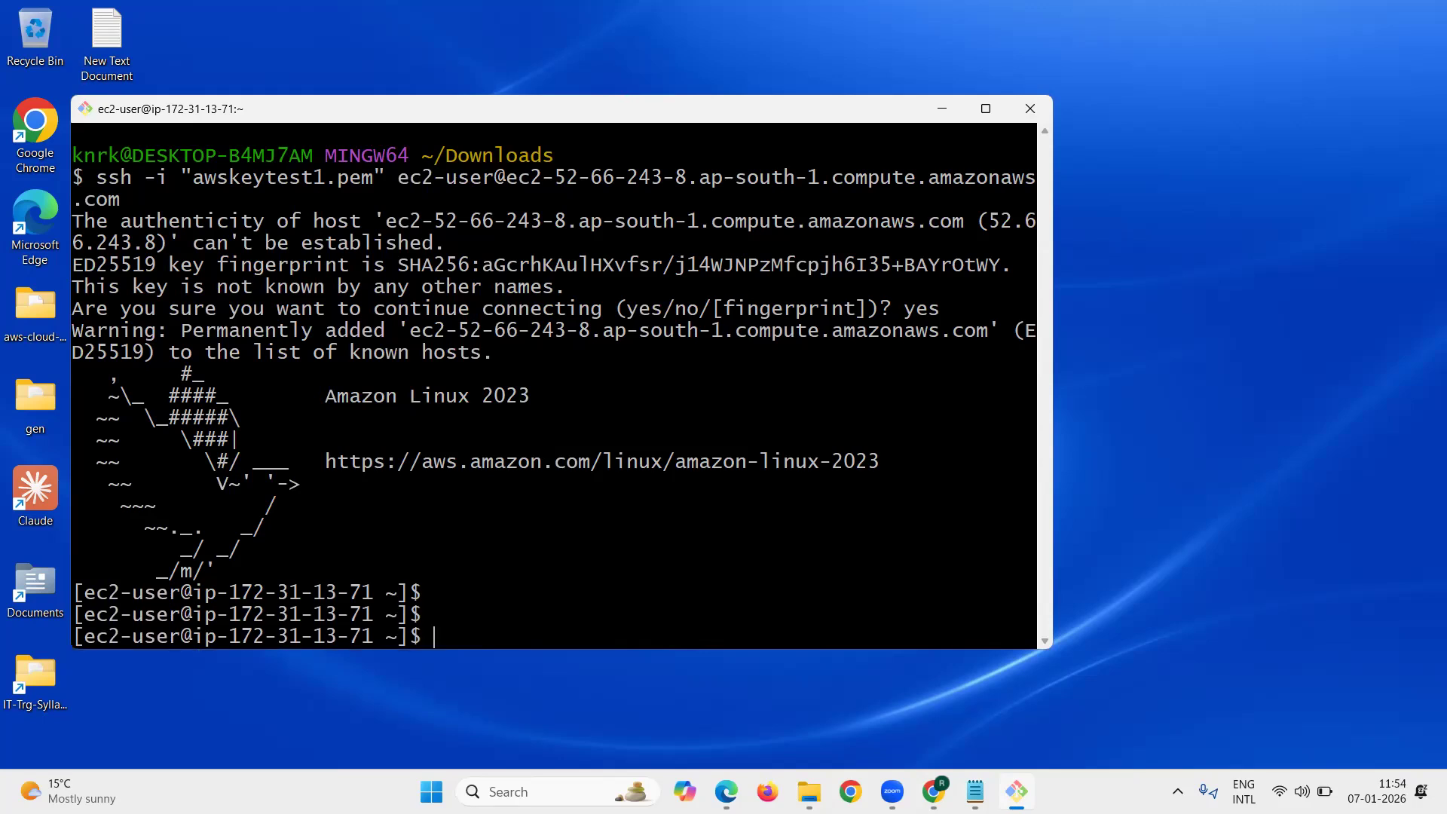
text(cat /etc/os-release)
key(Return)
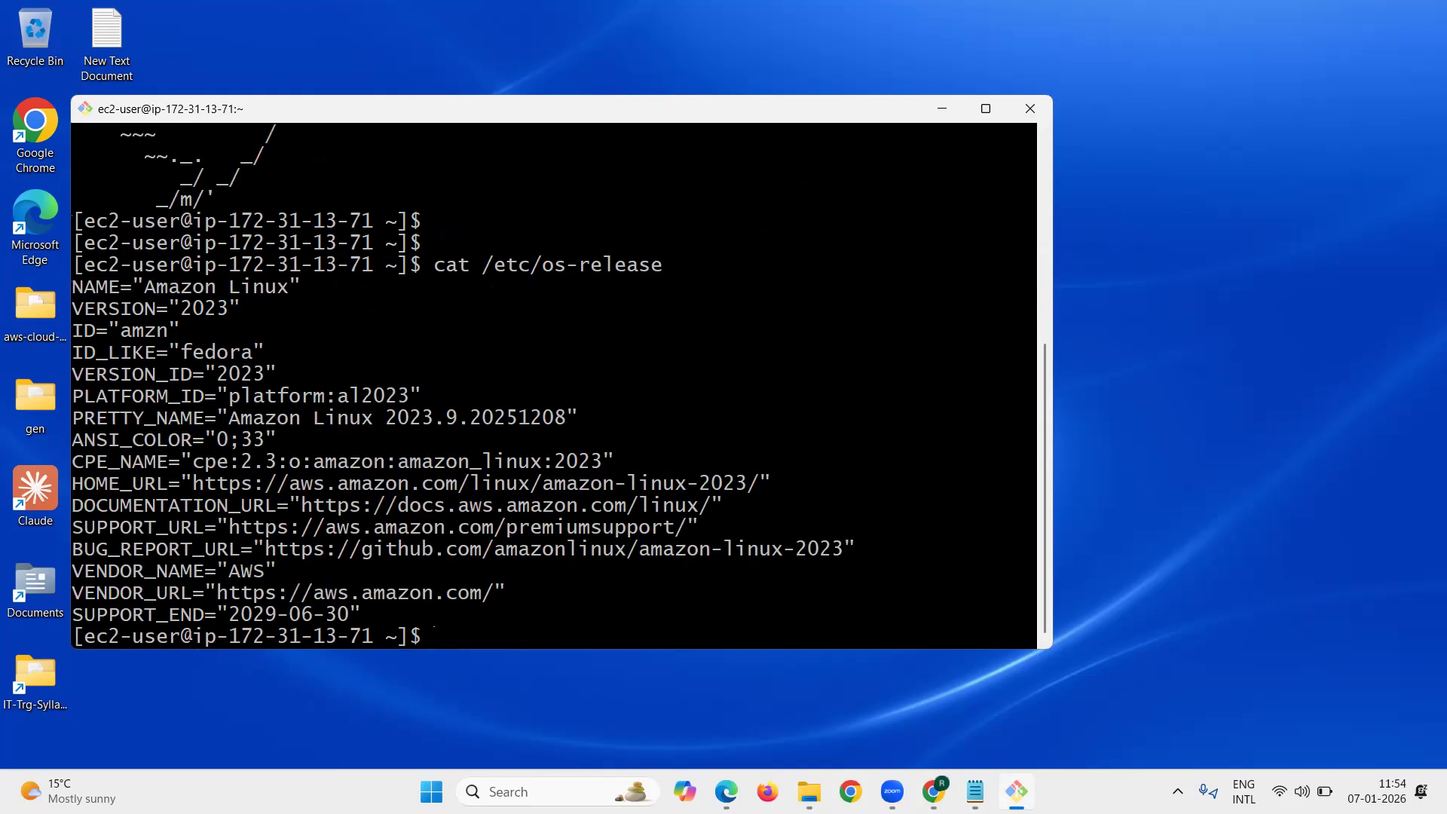
drag(75, 265, 645, 609)
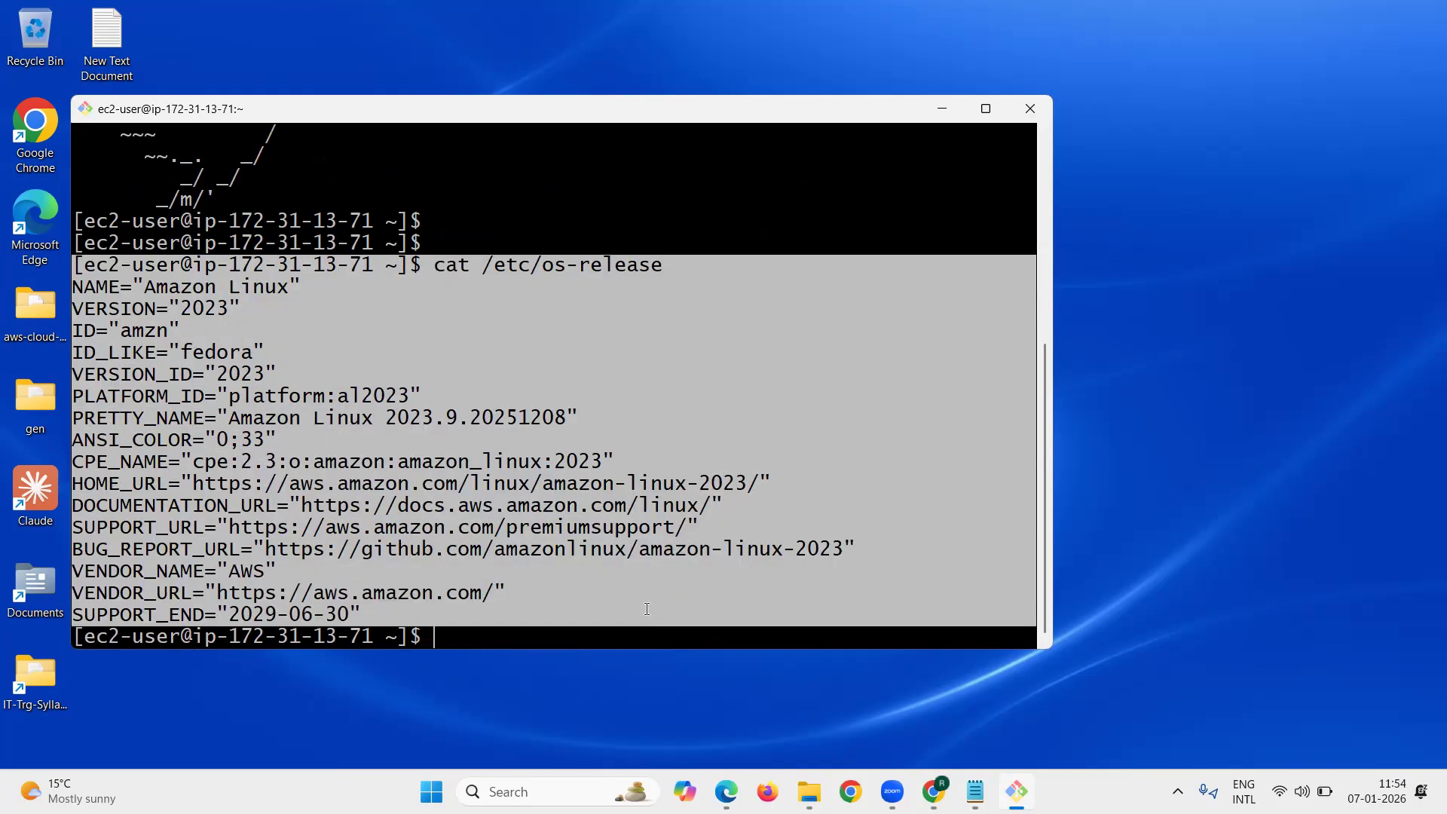
click(601, 512)
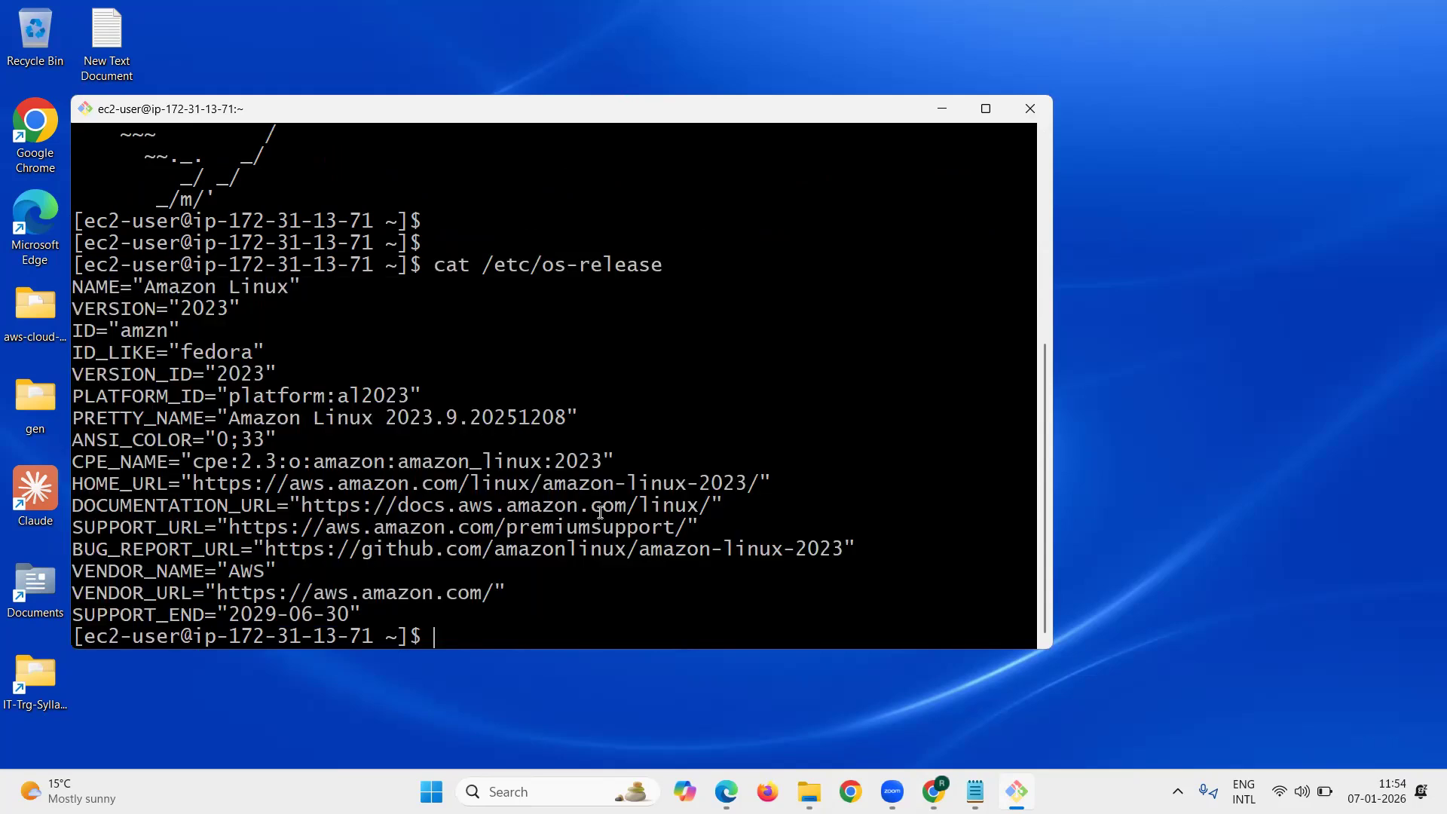
Log out of the Linux instance and close the Git Bash session with exit
text(exit)
key(Return)
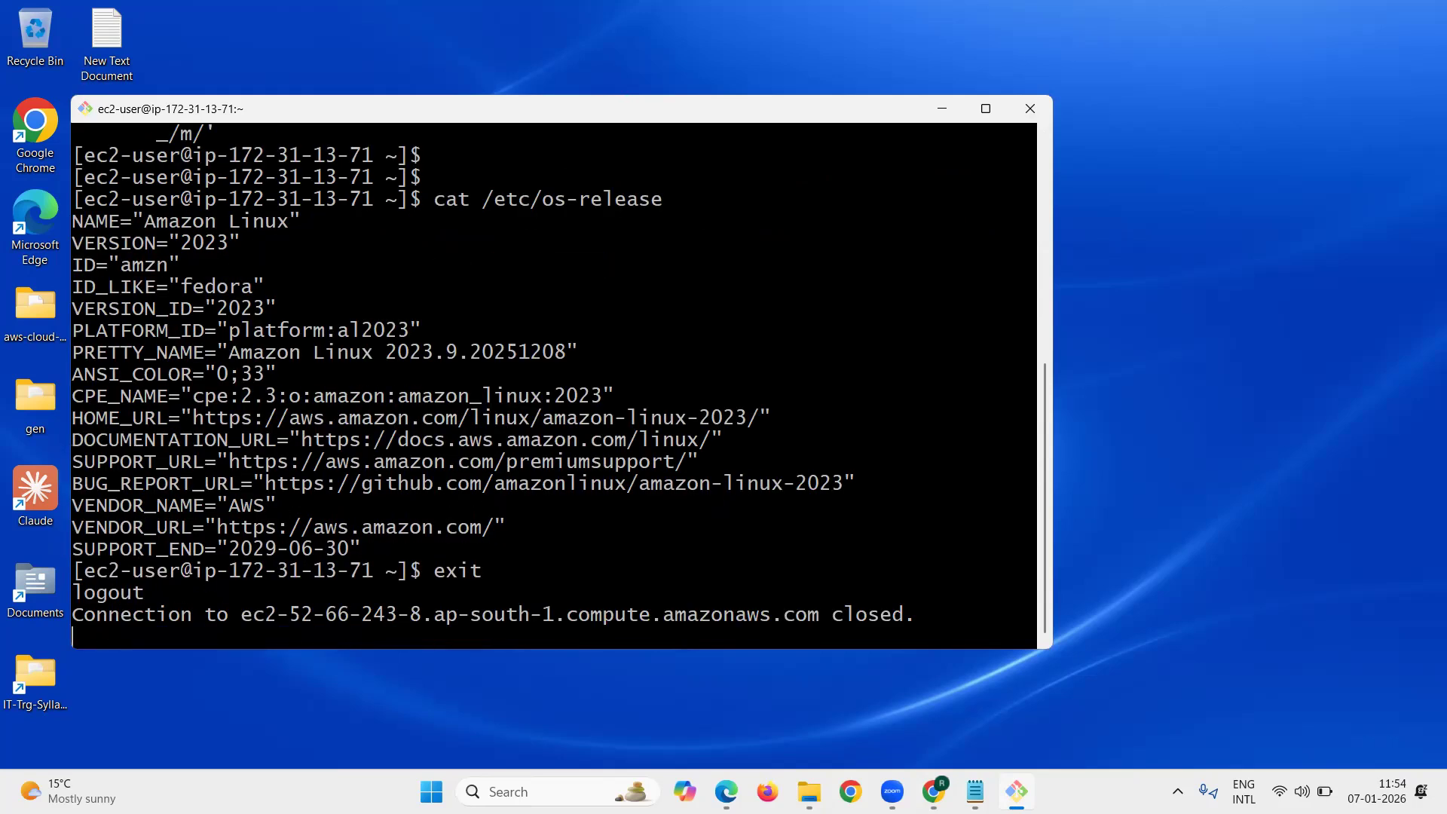
text(exit)
key(Return)
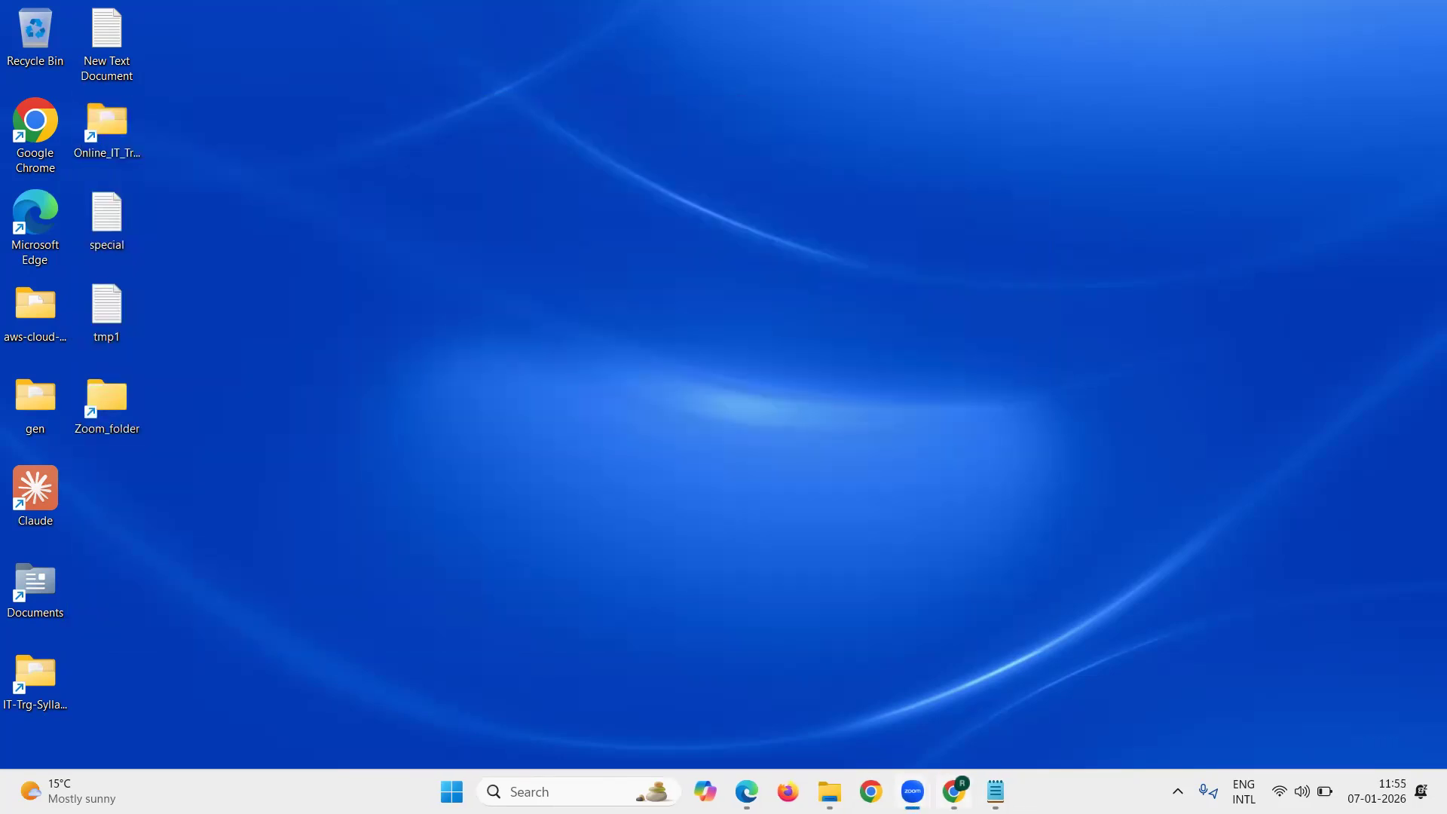
Return to Chrome, close the connection page of ec2-amazonlinux-2, and reopen and refresh the EC2 instances list
click(954, 791)
click(688, 21)
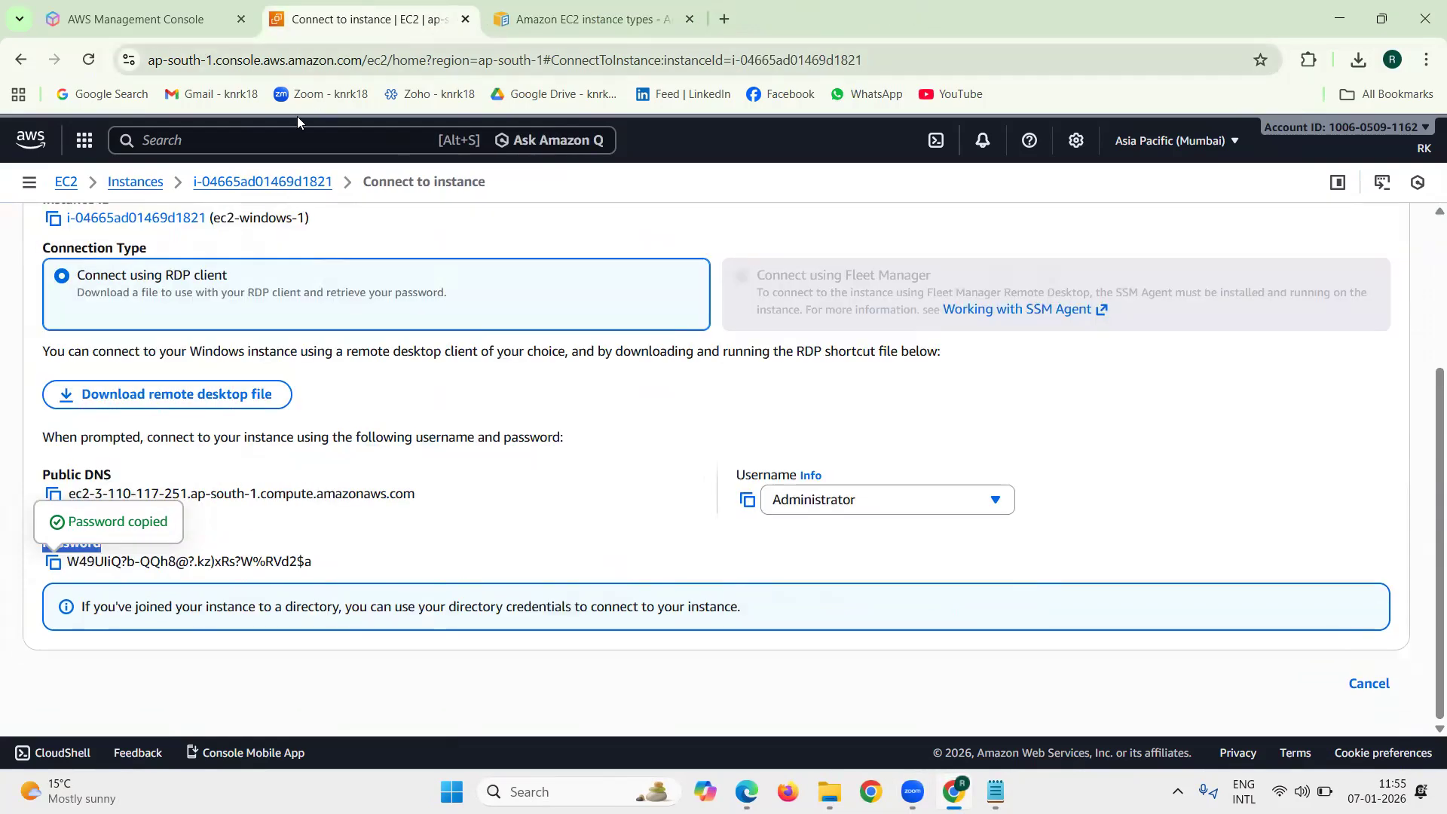
click(153, 185)
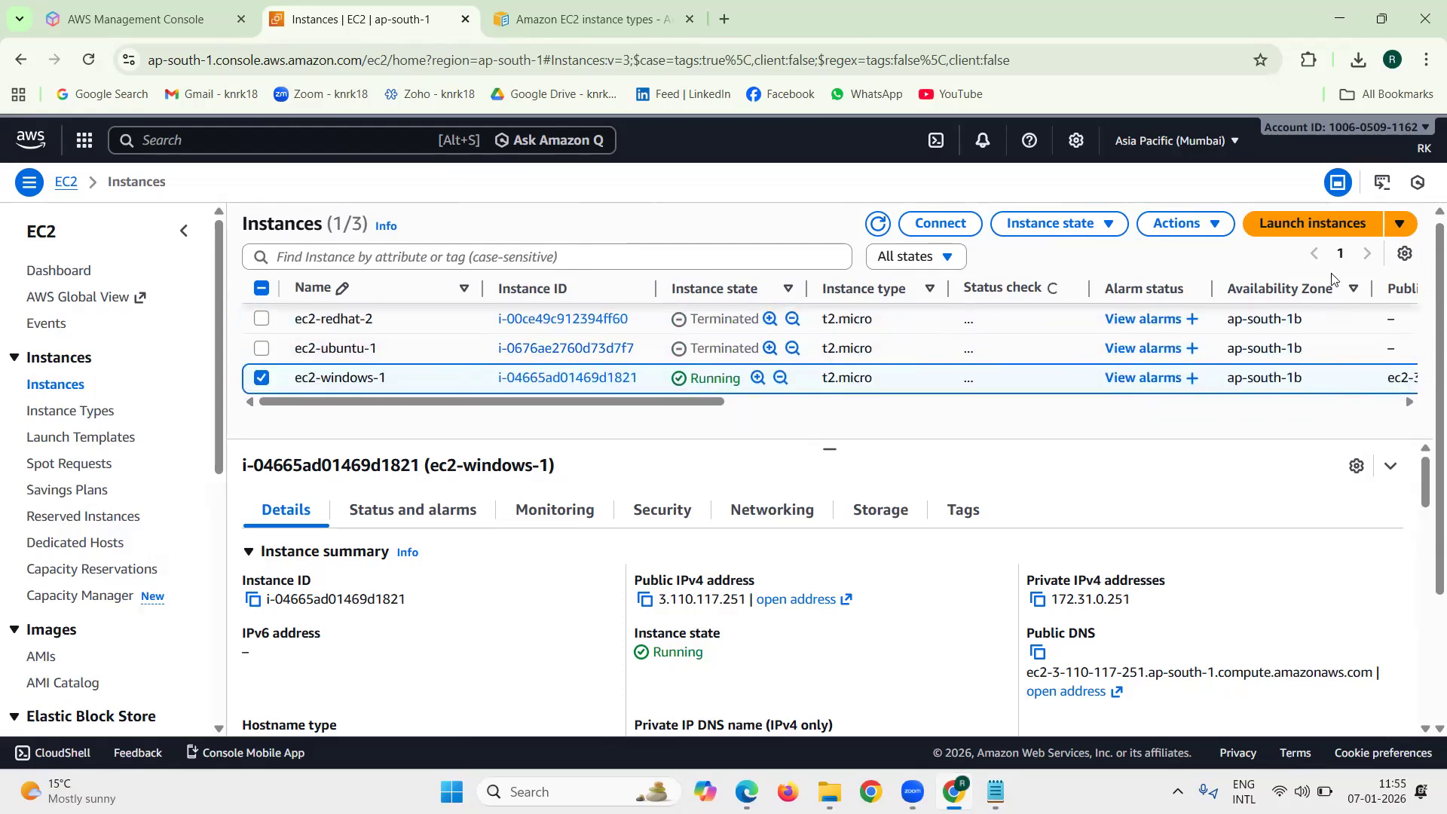
click(877, 226)
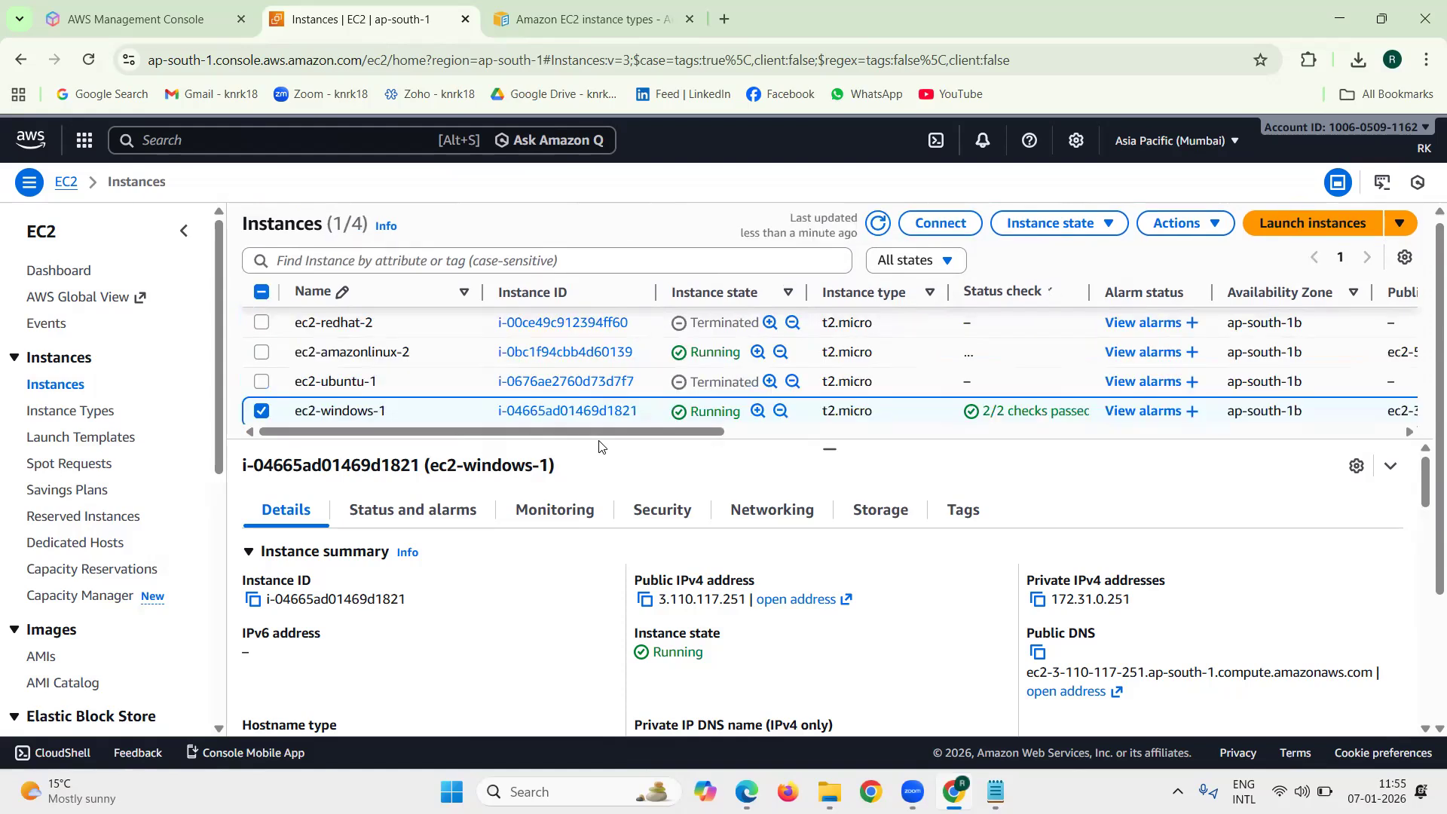
Select ec2-amazonlinux-2 along with ec2-windows-1 and terminate both instances, leaving Skip OS shutdown off
click(259, 354)
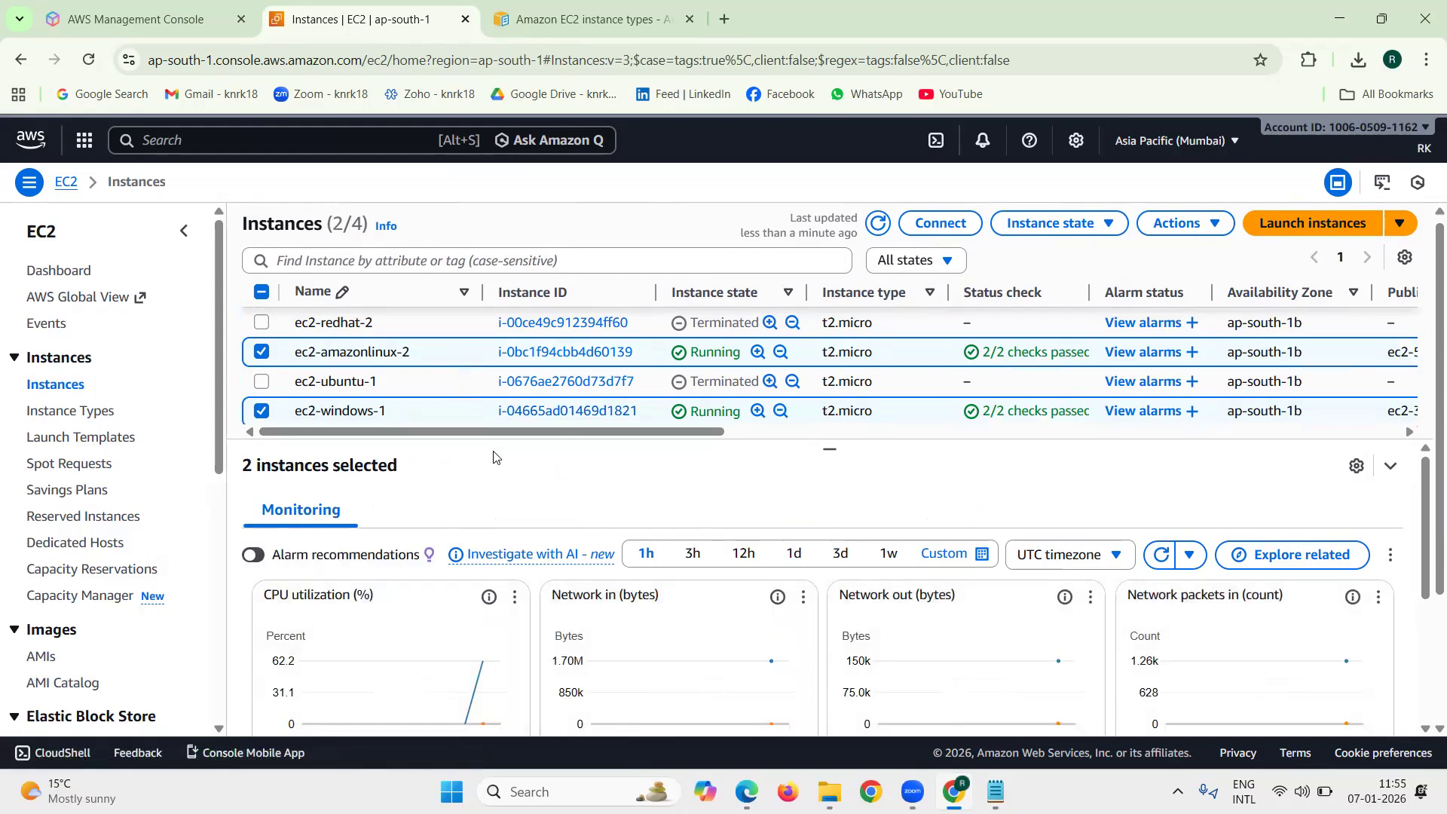
click(1082, 224)
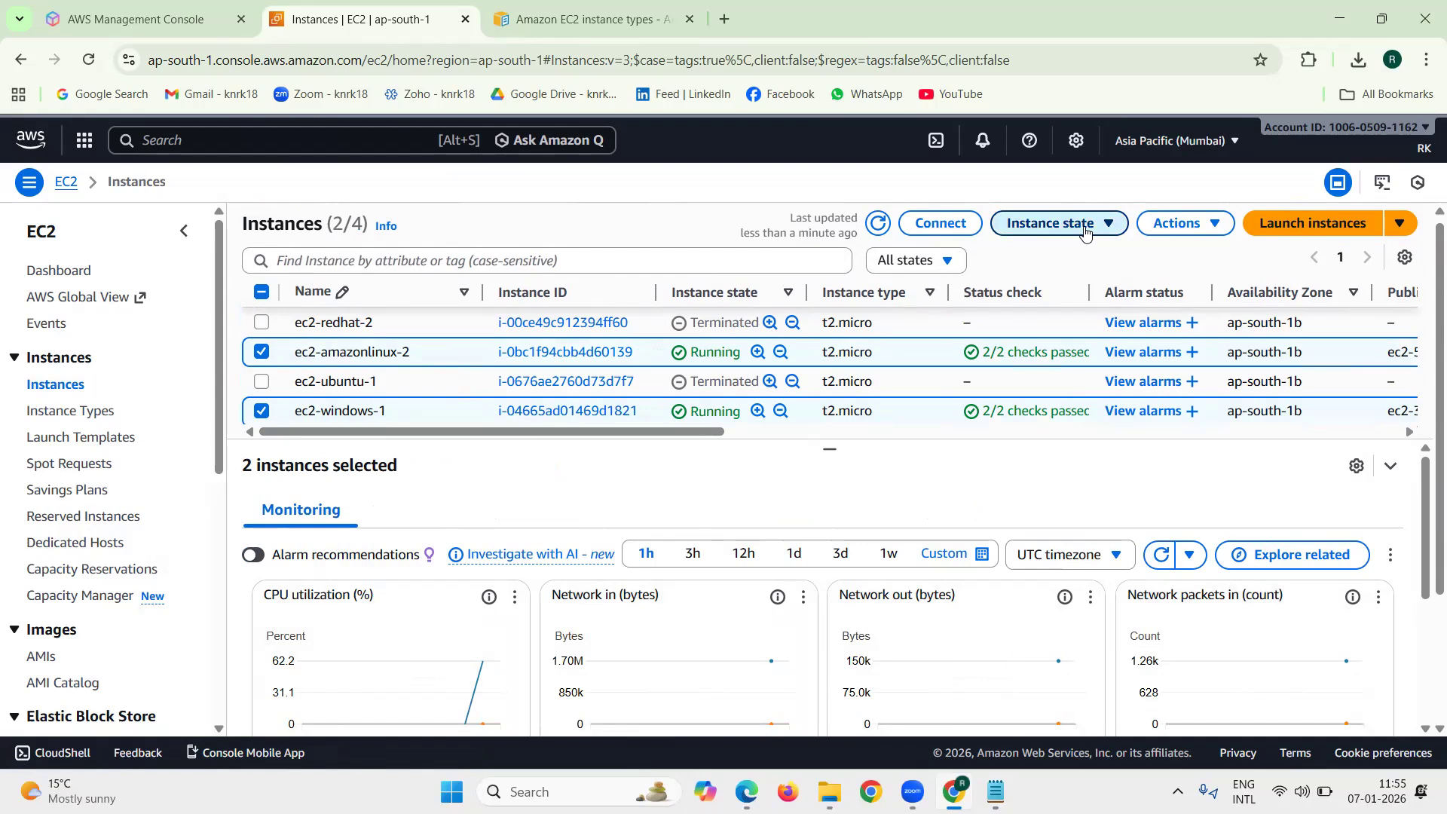
click(891, 496)
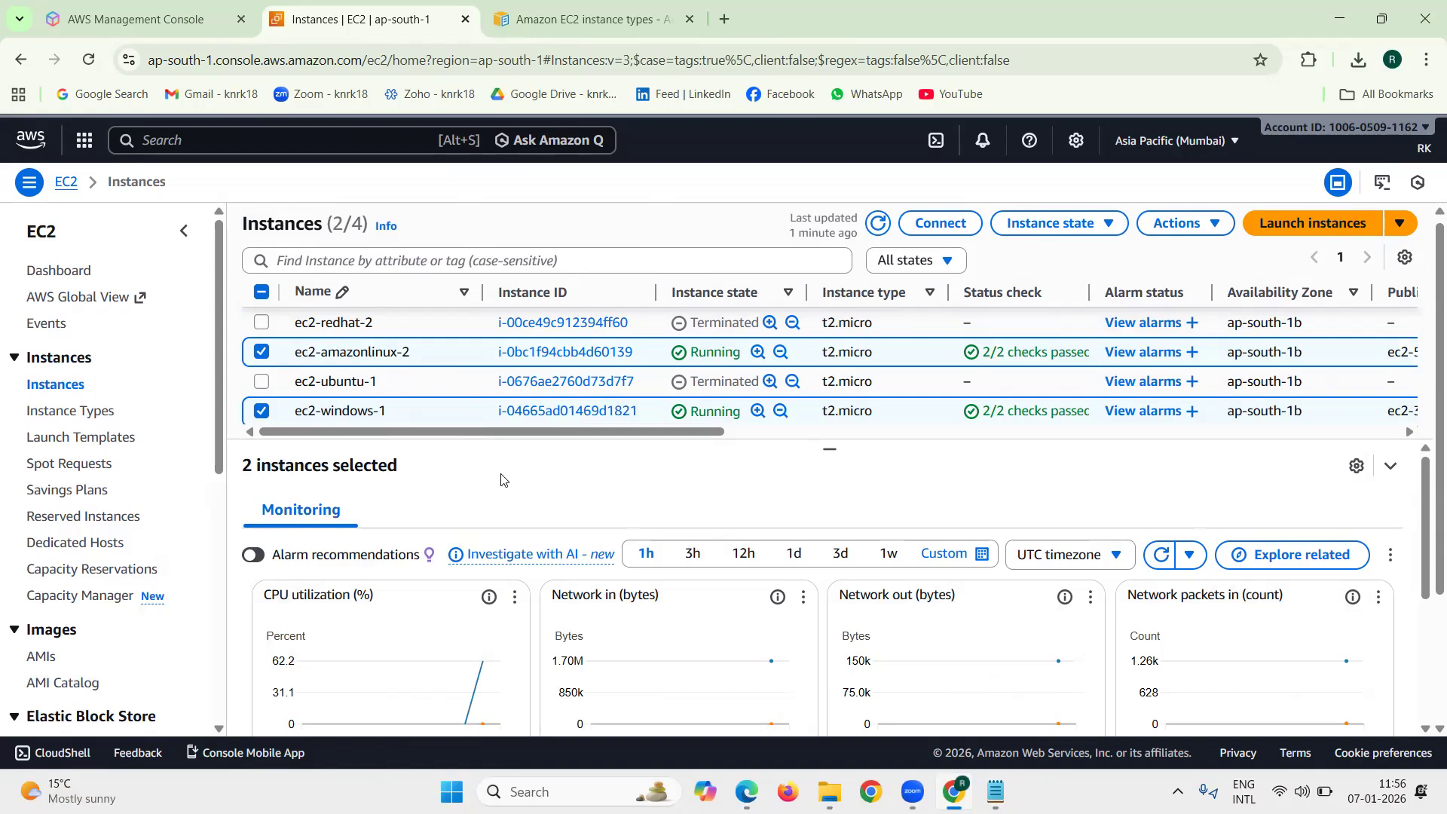
click(1080, 231)
click(1091, 365)
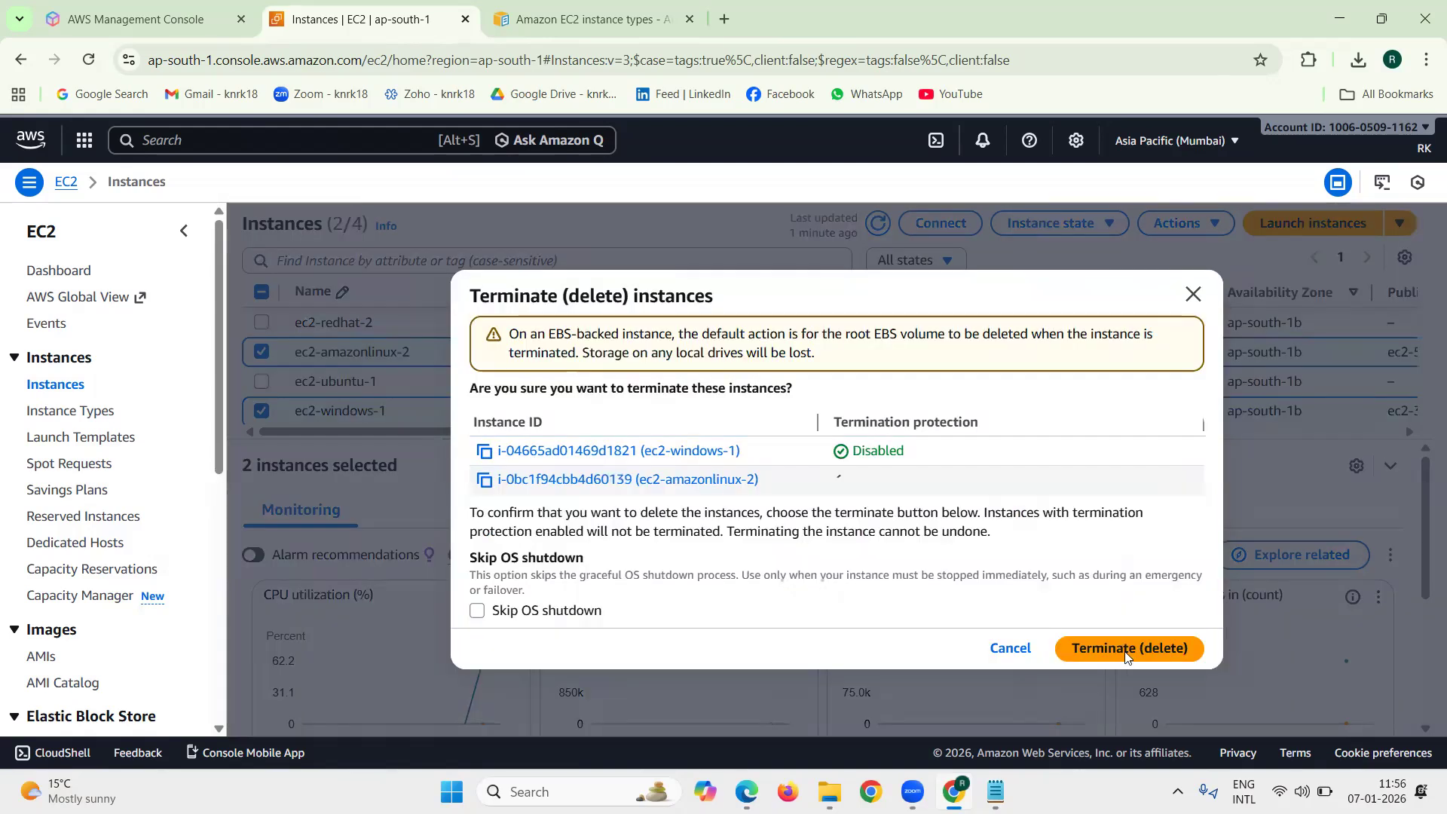
click(1127, 649)
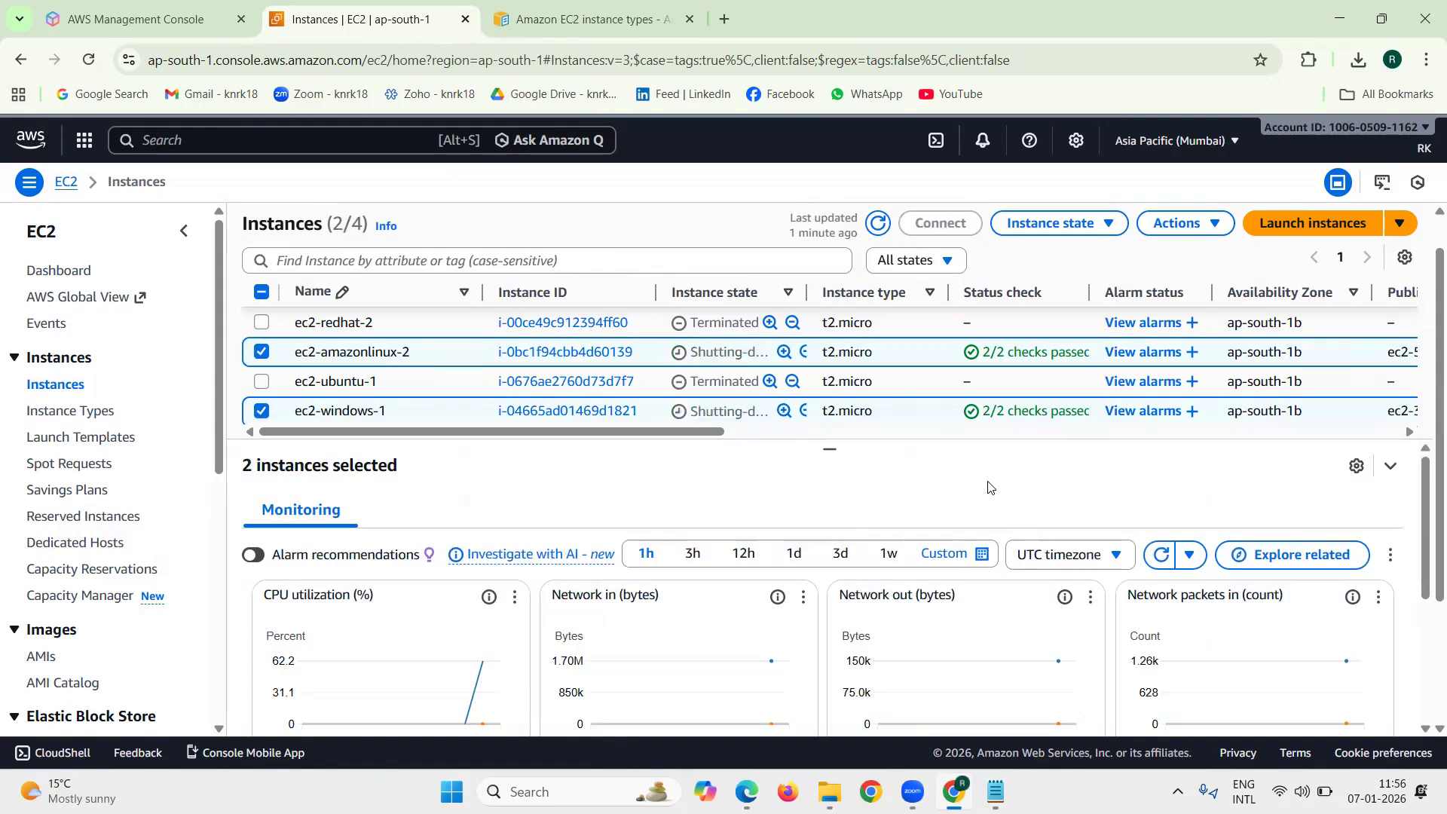